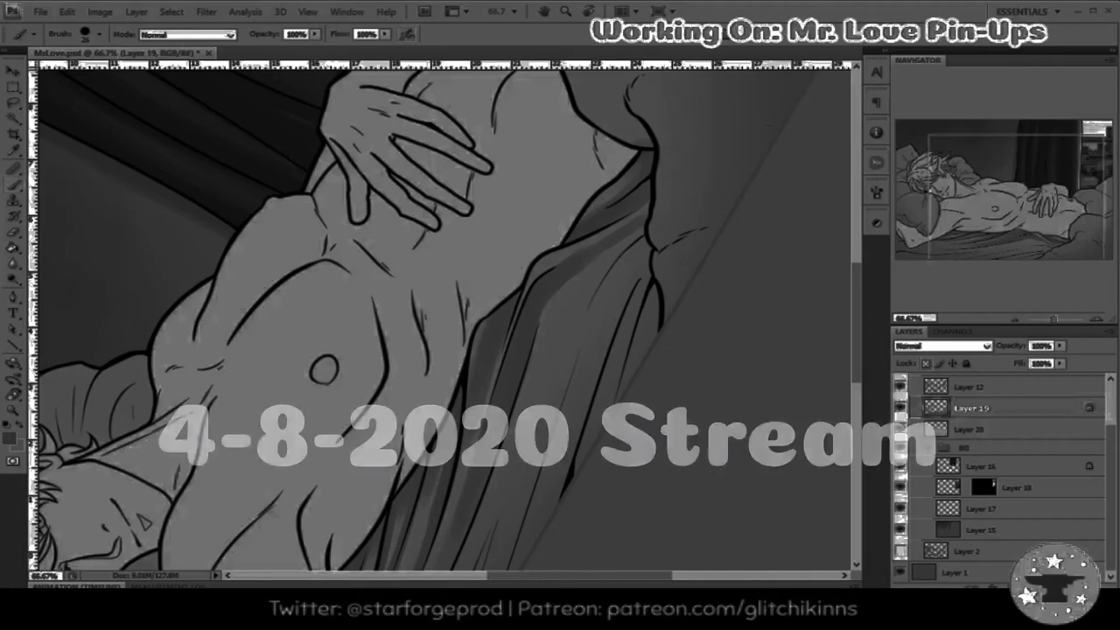
# - Paint grey shading along the sheet fold beside the torso
pyautogui.moveTo(610, 265)
pyautogui.mouseDown()
pyautogui.moveTo(553, 228)
pyautogui.moveTo(473, 350)
pyautogui.mouseUp()
pyautogui.moveTo(586, 236)
pyautogui.mouseDown()
pyautogui.moveTo(546, 365)
pyautogui.moveTo(564, 352)
pyautogui.mouseUp()
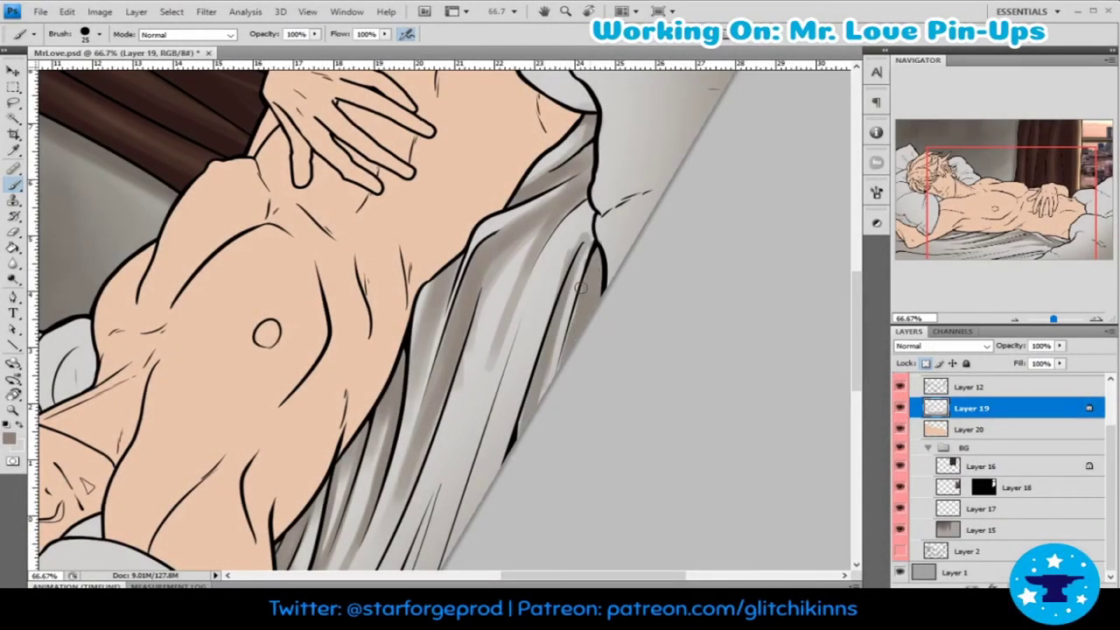
pyautogui.moveTo(588, 235); pyautogui.dragTo(505, 448)
pyautogui.moveTo(527, 383); pyautogui.dragTo(499, 243)
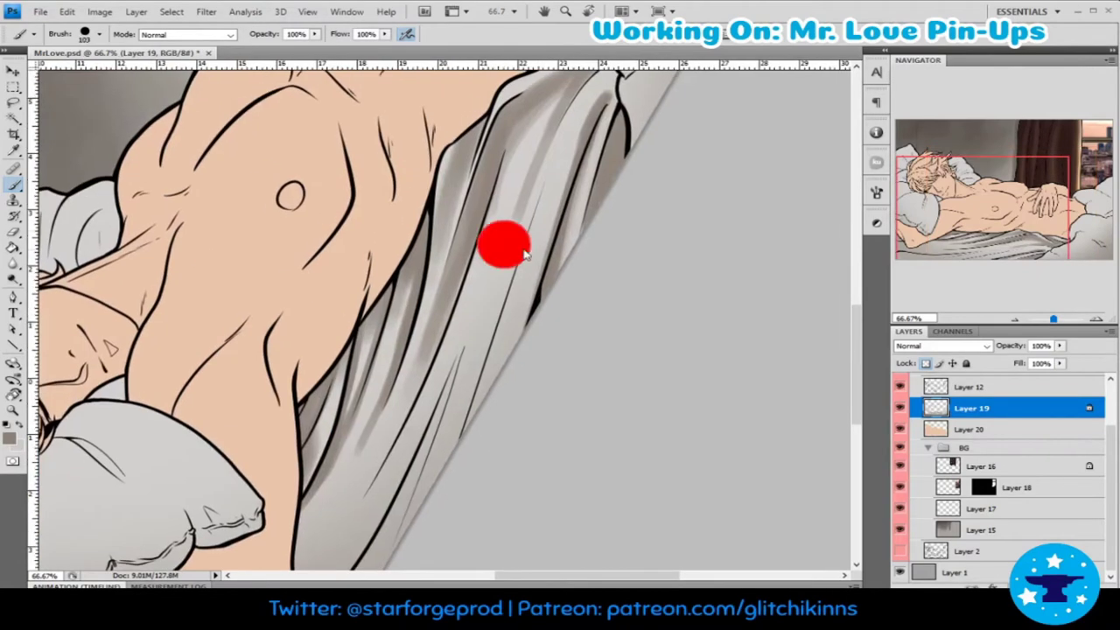
# - Shade the pillow to the right of the sheet fold in grey
pyautogui.moveTo(525, 201)
pyautogui.mouseDown()
pyautogui.moveTo(483, 292)
pyautogui.moveTo(455, 455)
pyautogui.mouseUp()
pyautogui.moveTo(272, 334)
pyautogui.mouseDown()
pyautogui.moveTo(403, 267)
pyautogui.moveTo(422, 359)
pyautogui.moveTo(503, 200)
pyautogui.moveTo(575, 370)
pyautogui.moveTo(490, 333)
pyautogui.mouseUp()
pyautogui.moveTo(556, 556)
pyautogui.mouseDown()
pyautogui.moveTo(381, 390)
pyautogui.moveTo(403, 395)
pyautogui.moveTo(355, 379)
pyautogui.moveTo(433, 409)
pyautogui.mouseUp()
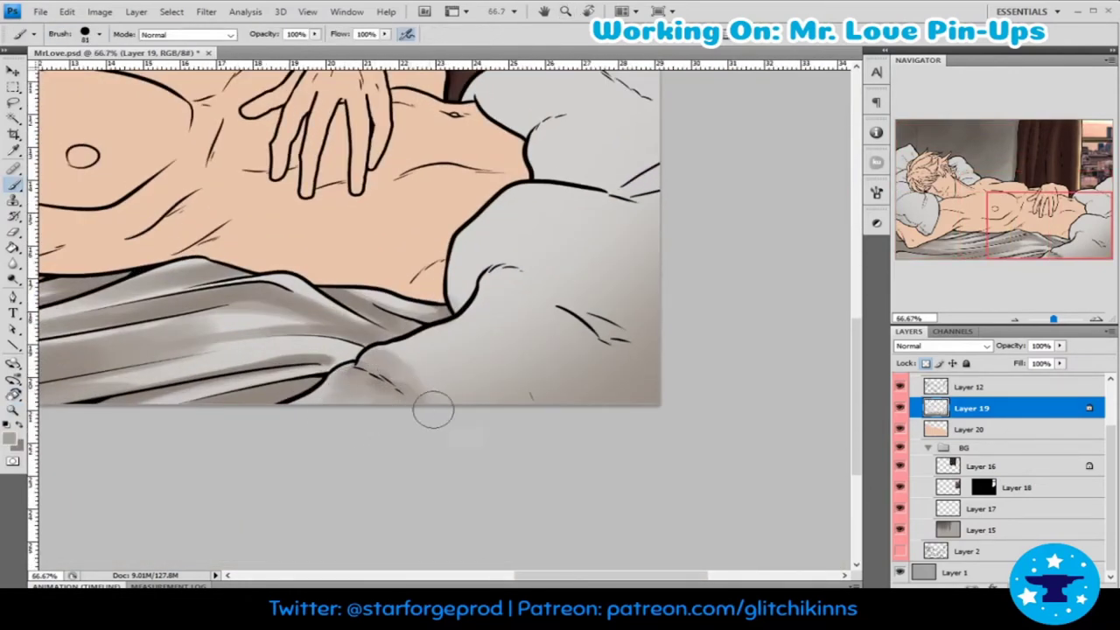
pyautogui.moveTo(577, 306)
pyautogui.mouseDown()
pyautogui.moveTo(630, 337)
pyautogui.moveTo(516, 262)
pyautogui.moveTo(568, 280)
pyautogui.mouseUp()
pyautogui.moveTo(648, 271)
pyautogui.mouseDown()
pyautogui.moveTo(521, 254)
pyautogui.moveTo(595, 263)
pyautogui.moveTo(513, 234)
pyautogui.moveTo(625, 312)
pyautogui.moveTo(500, 280)
pyautogui.moveTo(587, 350)
pyautogui.moveTo(569, 361)
pyautogui.moveTo(624, 370)
pyautogui.moveTo(566, 395)
pyautogui.moveTo(662, 317)
pyautogui.mouseUp()
# - Soften the lower and upper pillow edges with a lighter grey
pyautogui.keyDown('alt'); pyautogui.click(538, 250); pyautogui.keyUp('alt')
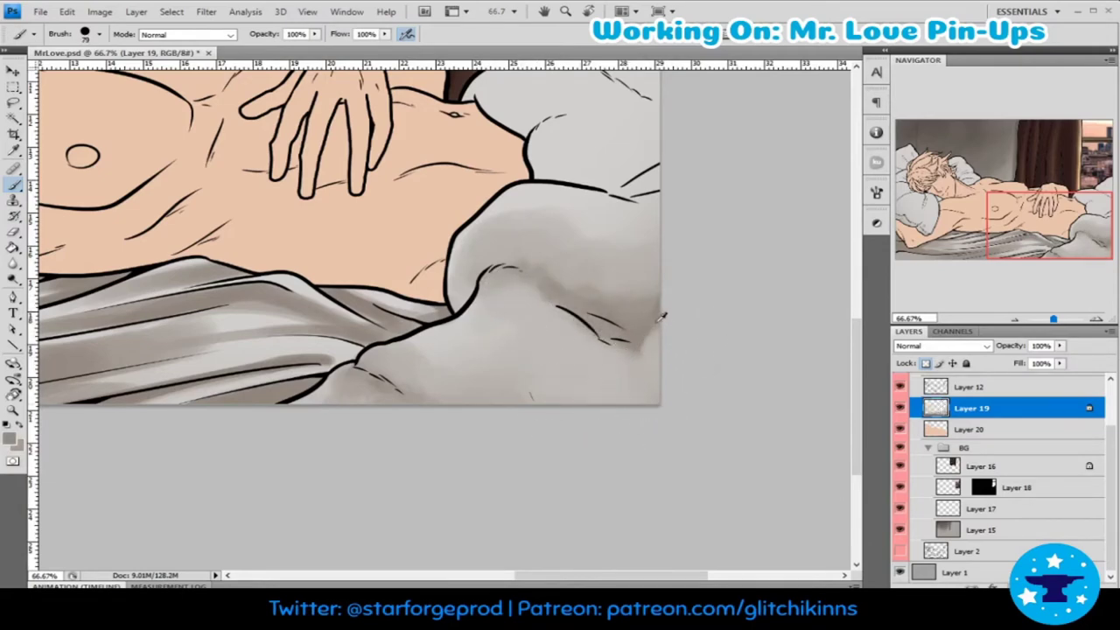
pyautogui.scroll(4, 608, 225)
pyautogui.moveTo(543, 347); pyautogui.dragTo(645, 324)
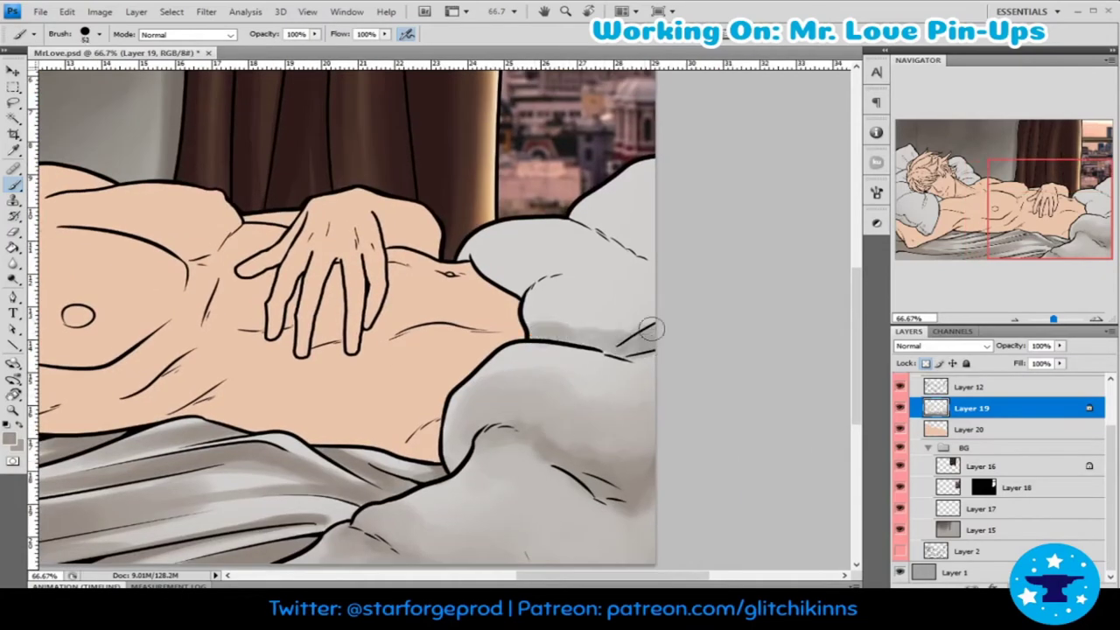
pyautogui.moveTo(595, 263)
pyautogui.mouseDown()
pyautogui.moveTo(648, 217)
pyautogui.moveTo(610, 205)
pyautogui.mouseUp()
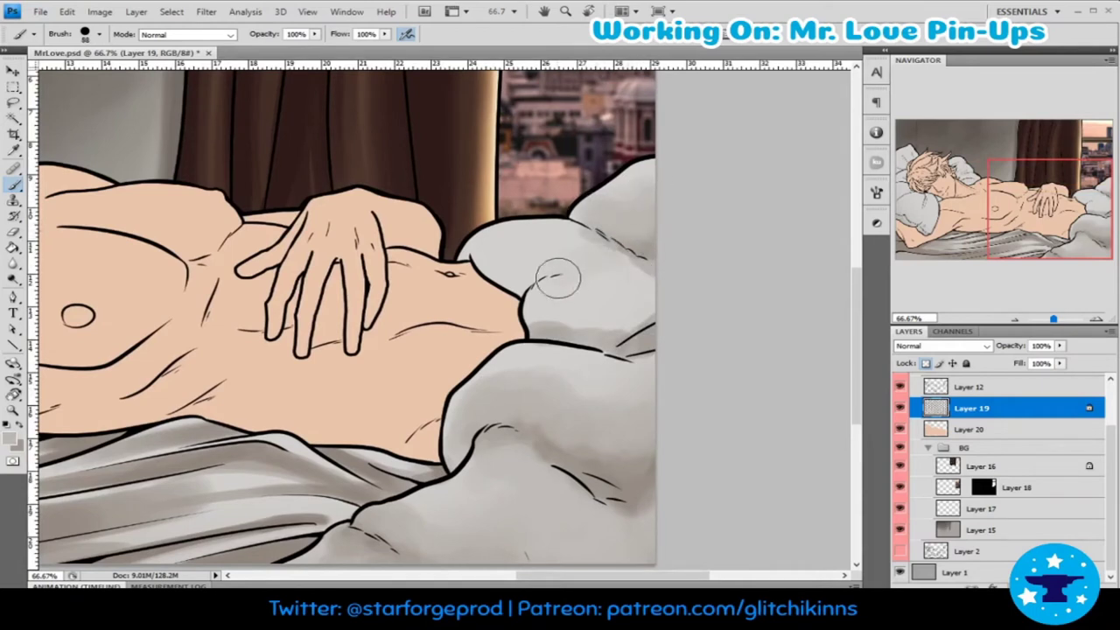
pyautogui.moveTo(529, 325); pyautogui.dragTo(638, 317)
pyautogui.moveTo(604, 226); pyautogui.dragTo(555, 267)
pyautogui.moveTo(639, 298); pyautogui.dragTo(599, 326)
pyautogui.moveTo(525, 230)
pyautogui.mouseDown()
pyautogui.moveTo(522, 323)
pyautogui.moveTo(491, 262)
pyautogui.mouseUp()
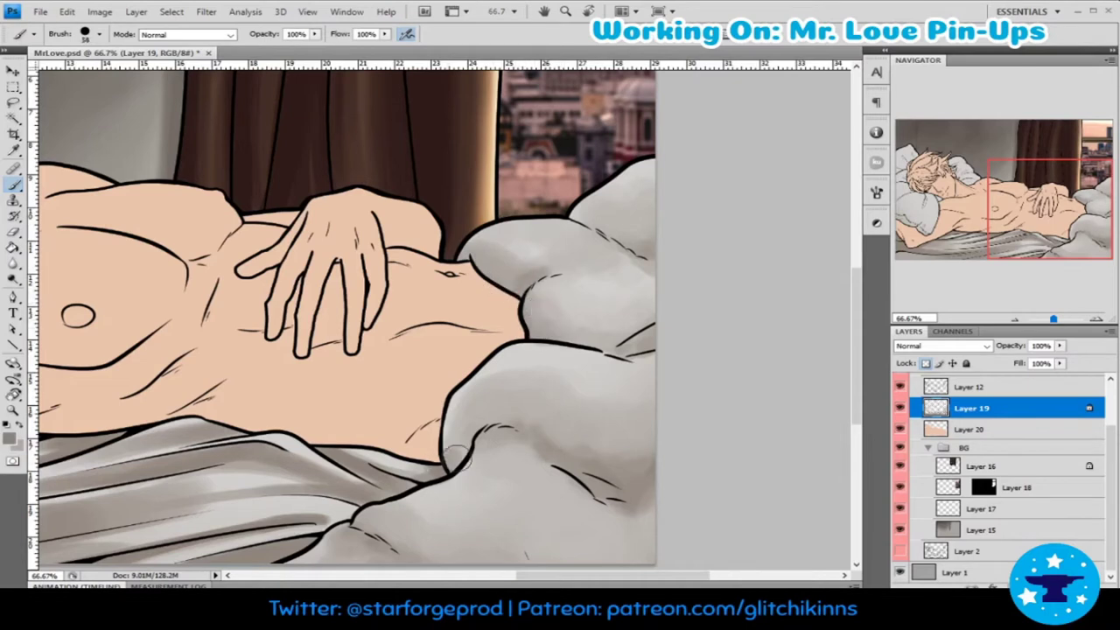
# - Add a fine stroke along the pillow crease with a smaller brush, then zoom out
pyautogui.press('[')
pyautogui.press('[')
pyautogui.press('[')
pyautogui.moveTo(496, 432); pyautogui.dragTo(518, 436)
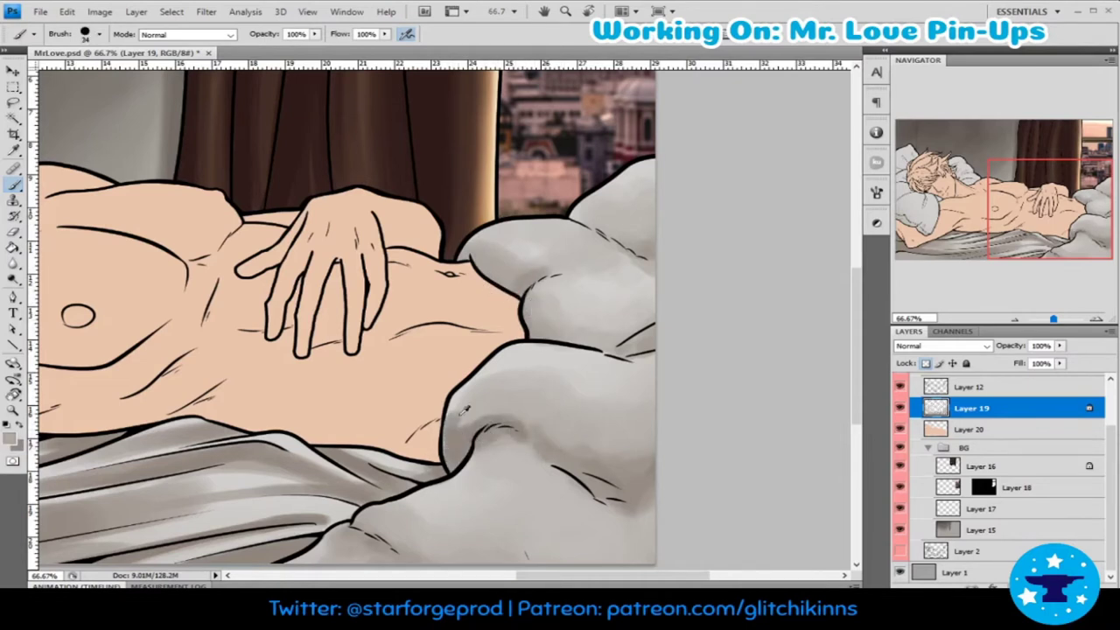
pyautogui.press('z')
pyautogui.keyDown('alt'); pyautogui.click(519, 421); pyautogui.keyUp('alt')
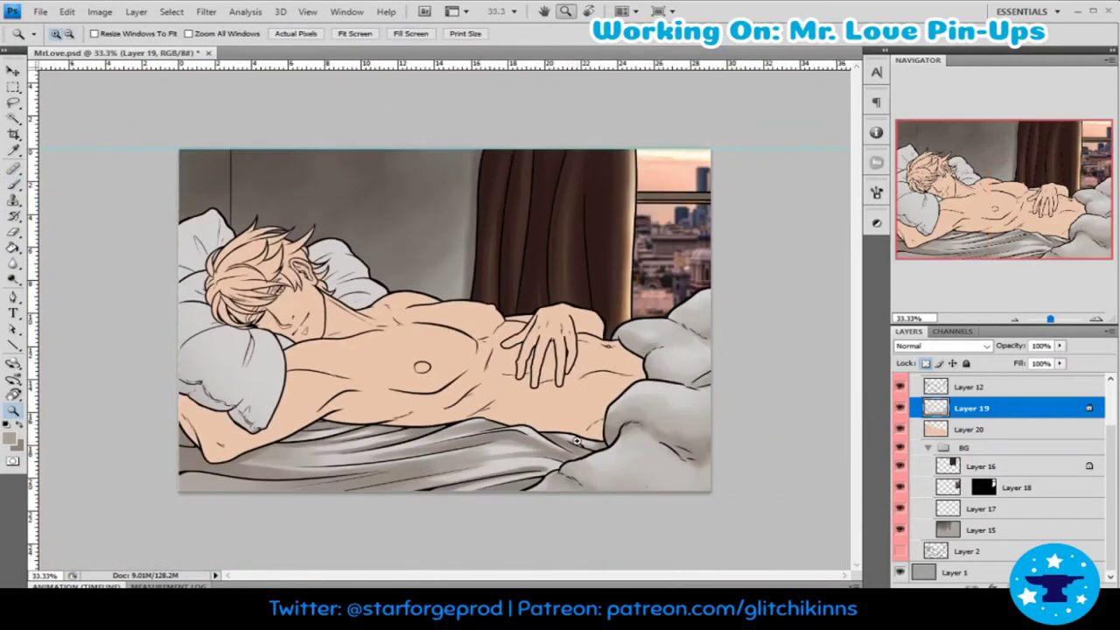
# - Zoom in on the face and darken the shading crease on the pillow
pyautogui.click(577, 440)
pyautogui.press('b')
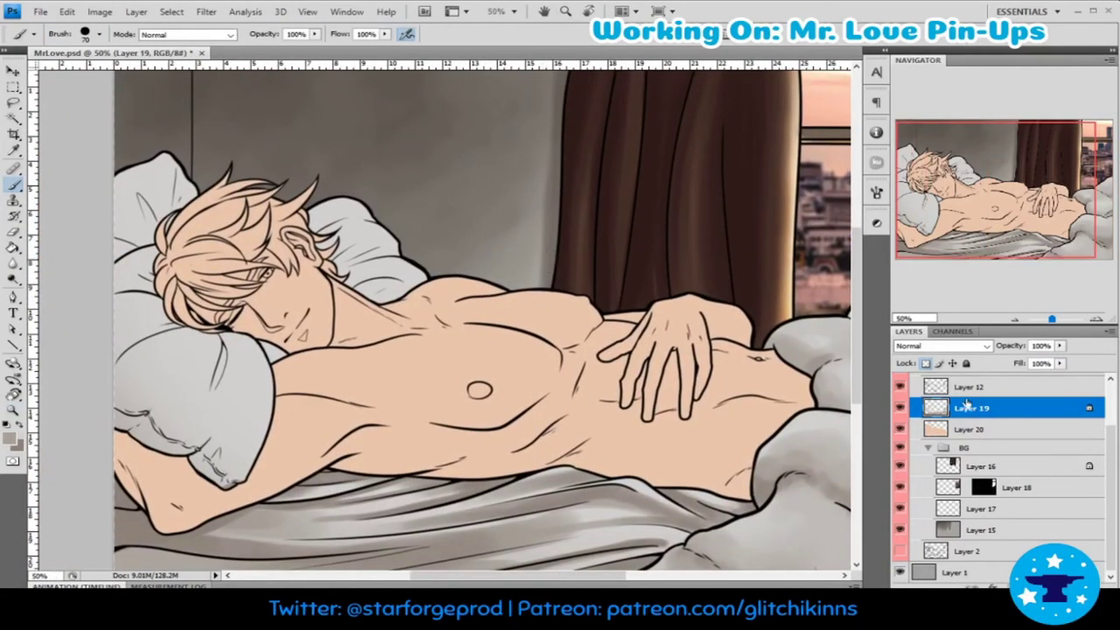
pyautogui.press('z')
pyautogui.click(198, 398)
pyautogui.press('b')
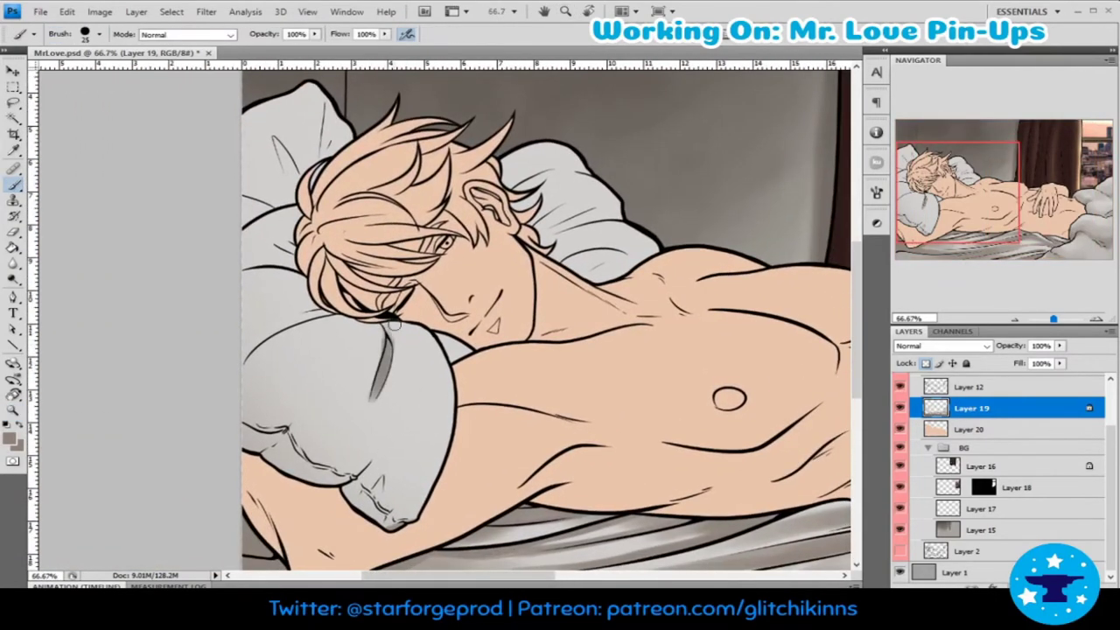
pyautogui.moveTo(399, 328); pyautogui.dragTo(366, 412)
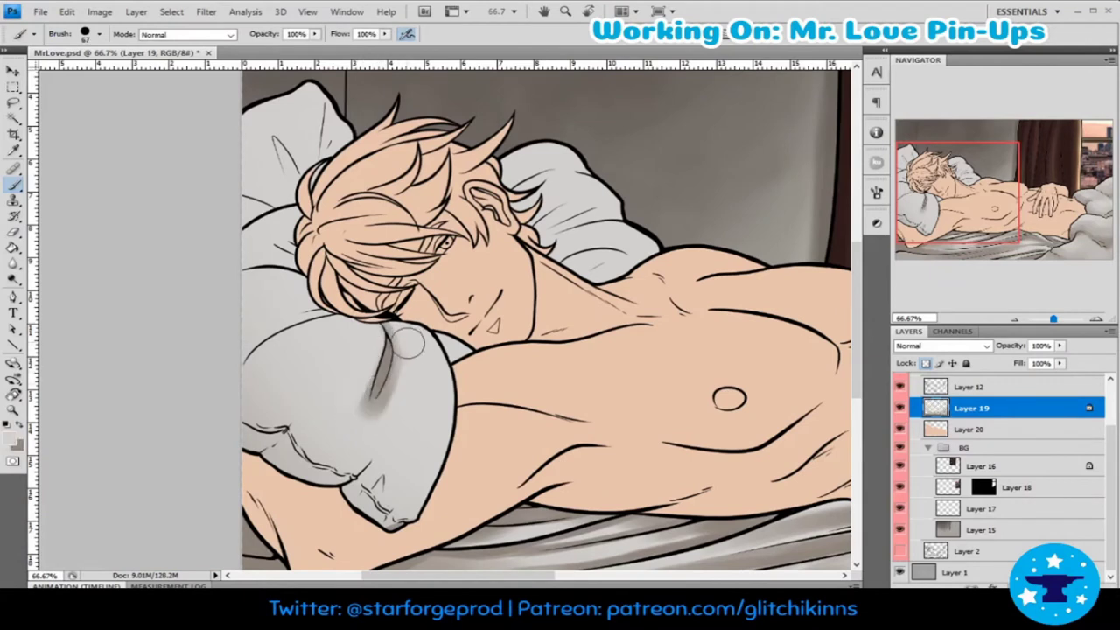
# - Shade the pillow's lower left dark grey, then soften it with lighter grey
pyautogui.press(']')
pyautogui.moveTo(254, 416)
pyautogui.mouseDown()
pyautogui.moveTo(359, 472)
pyautogui.moveTo(350, 499)
pyautogui.mouseUp()
pyautogui.press('[')
pyautogui.press('[')
pyautogui.press('[')
pyautogui.keyDown('alt'); pyautogui.click(398, 481); pyautogui.keyUp('alt')
pyautogui.moveTo(367, 438)
pyautogui.mouseDown()
pyautogui.moveTo(352, 419)
pyautogui.moveTo(289, 442)
pyautogui.mouseUp()
pyautogui.press(']')
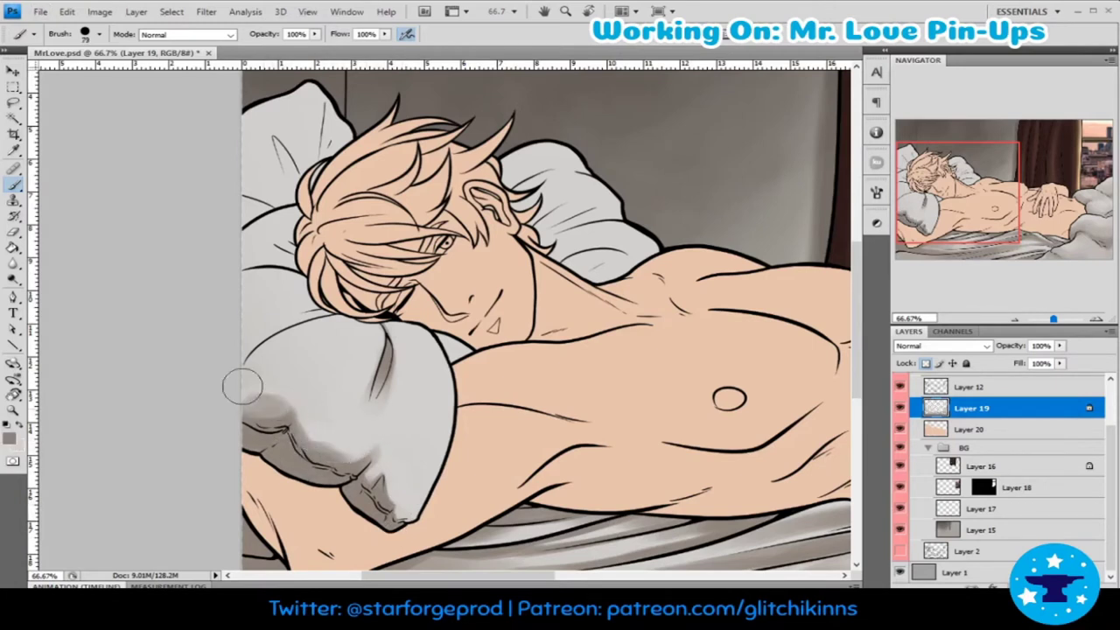
pyautogui.moveTo(239, 383)
pyautogui.mouseDown()
pyautogui.moveTo(282, 415)
pyautogui.moveTo(267, 396)
pyautogui.mouseUp()
# - Shade the pillow behind the head and the right side of the lower pillow
pyautogui.keyDown('alt'); pyautogui.click(287, 369); pyautogui.keyUp('alt')
pyautogui.press(']')
pyautogui.press(']')
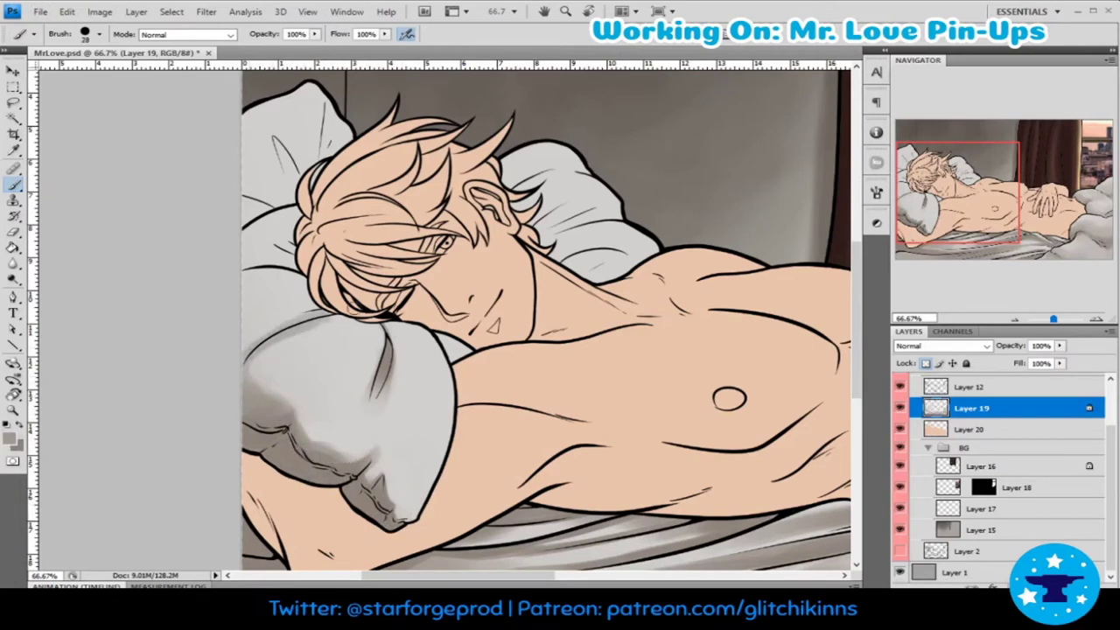
pyautogui.moveTo(263, 341)
pyautogui.mouseDown()
pyautogui.moveTo(225, 245)
pyautogui.moveTo(225, 318)
pyautogui.moveTo(285, 302)
pyautogui.mouseUp()
pyautogui.press('[')
pyautogui.press('[')
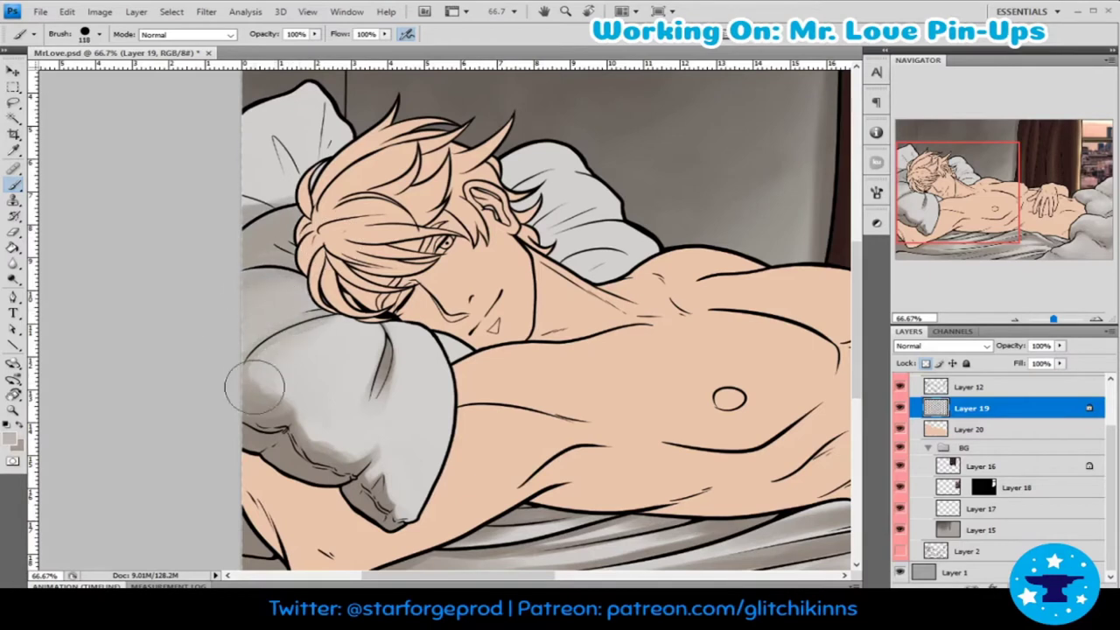
pyautogui.moveTo(250, 375); pyautogui.dragTo(251, 395)
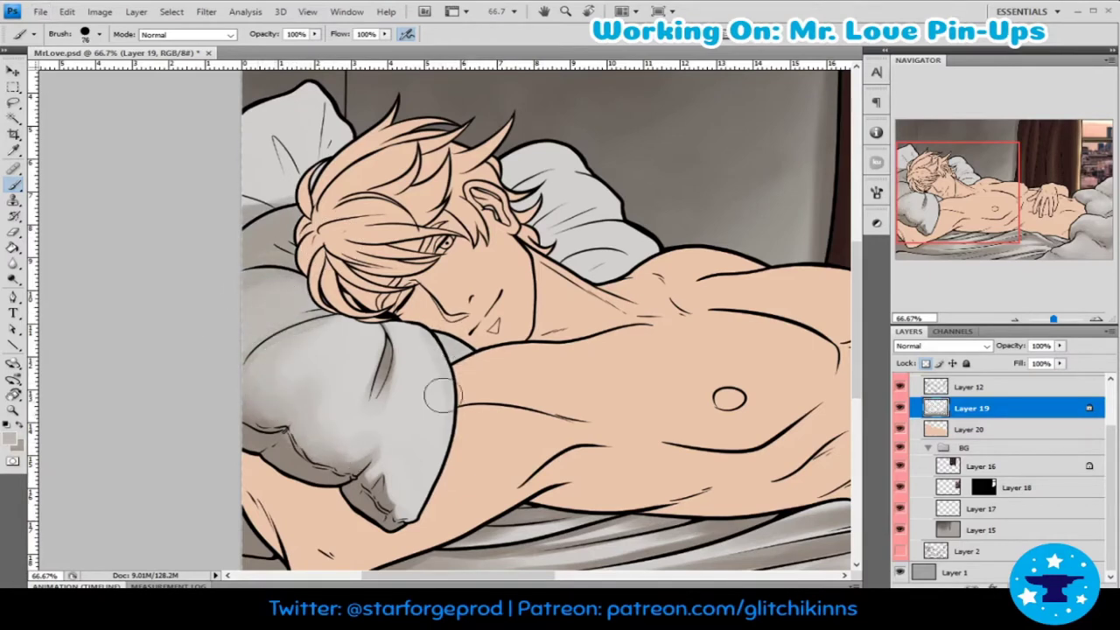
pyautogui.moveTo(437, 394); pyautogui.dragTo(423, 380)
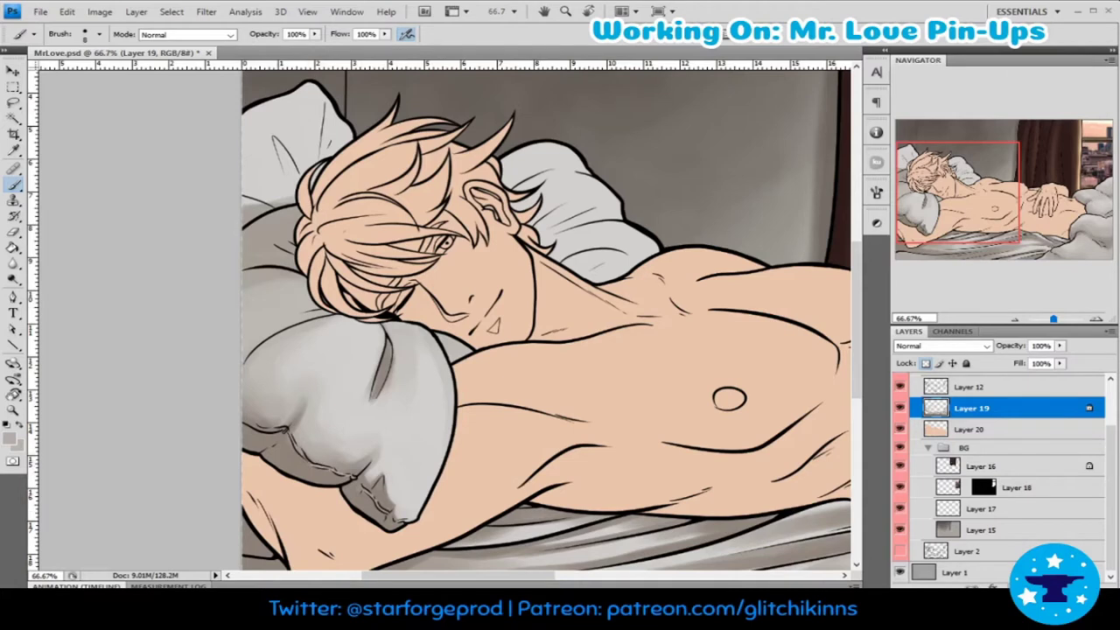
# - Shade the pillow right of the hair and the upper-left pillow, then zoom out
pyautogui.moveTo(582, 236)
pyautogui.mouseDown()
pyautogui.moveTo(558, 180)
pyautogui.moveTo(570, 195)
pyautogui.mouseUp()
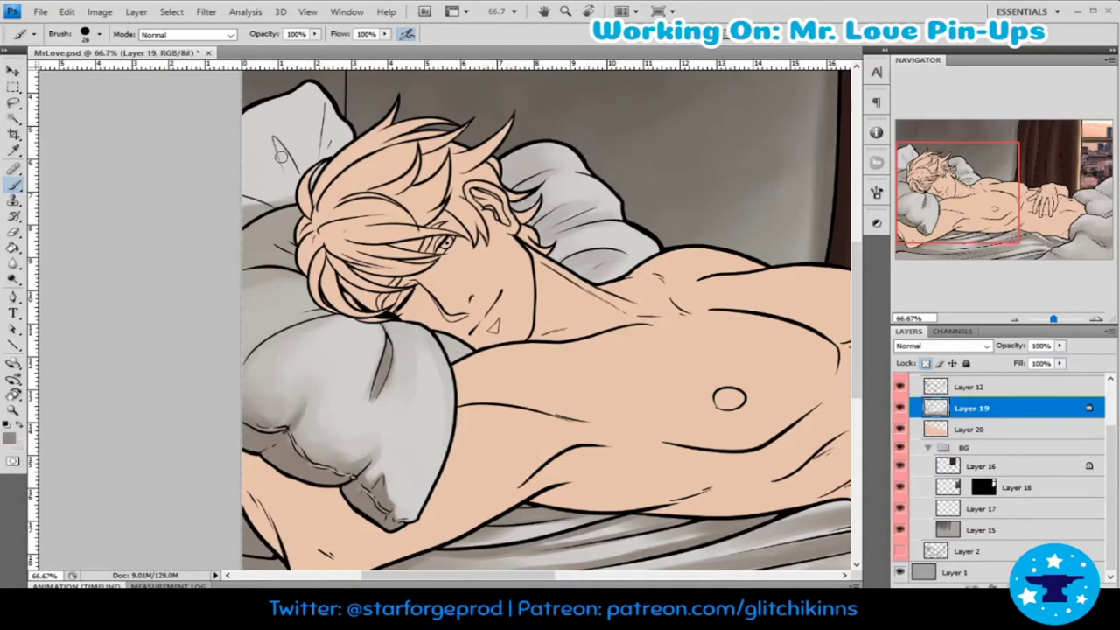
pyautogui.moveTo(280, 157)
pyautogui.mouseDown()
pyautogui.moveTo(313, 181)
pyautogui.moveTo(289, 114)
pyautogui.moveTo(289, 170)
pyautogui.moveTo(247, 233)
pyautogui.mouseUp()
pyautogui.press(']')
pyautogui.press(']')
pyautogui.press(']')
pyautogui.moveTo(305, 162)
pyautogui.mouseDown()
pyautogui.moveTo(282, 215)
pyautogui.moveTo(293, 234)
pyautogui.mouseUp()
pyautogui.press('[')
pyautogui.press('[')
pyautogui.press('[')
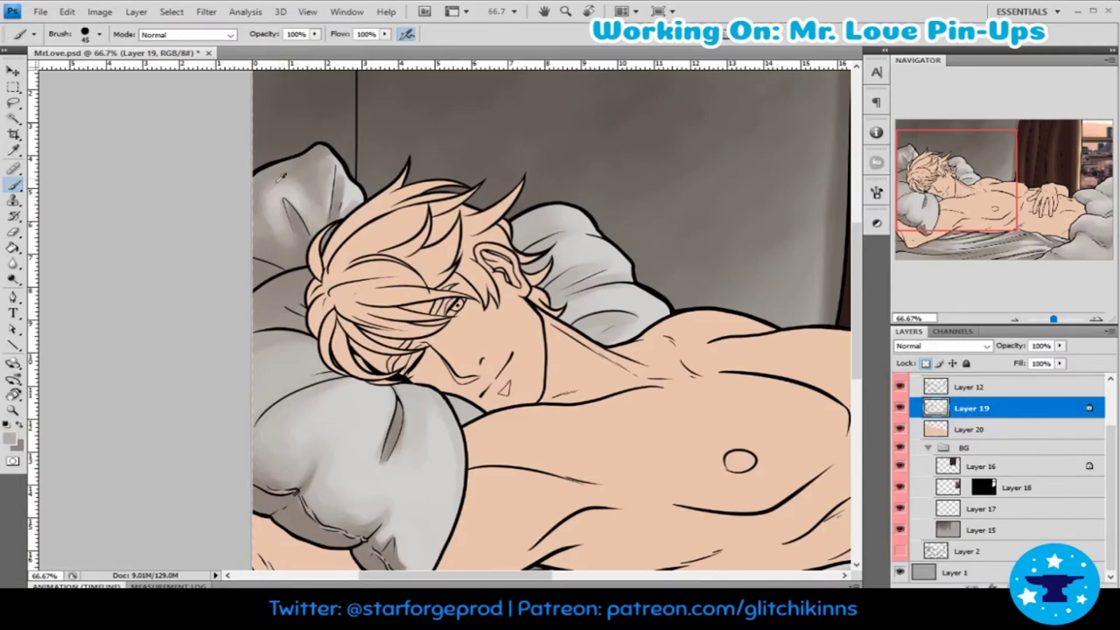
pyautogui.hotkey('ctrl', '-')
pyautogui.hotkey('ctrl', '-')
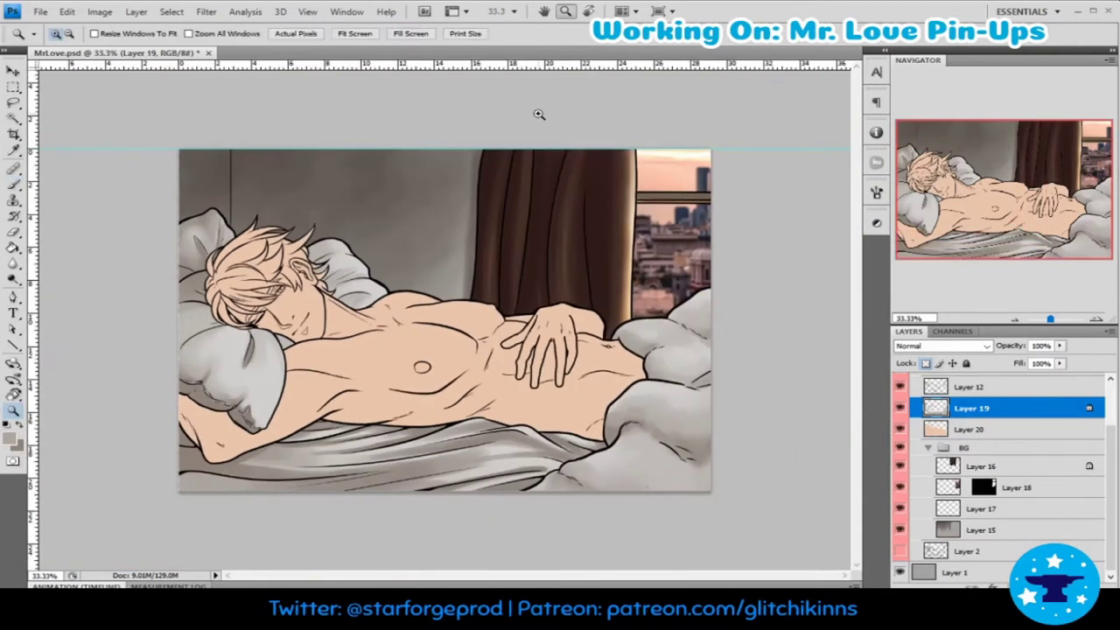
# - Add a Levels adjustment to the background group, undo a trial Color Balance, and select Layer 20
pyautogui.click(980, 466)
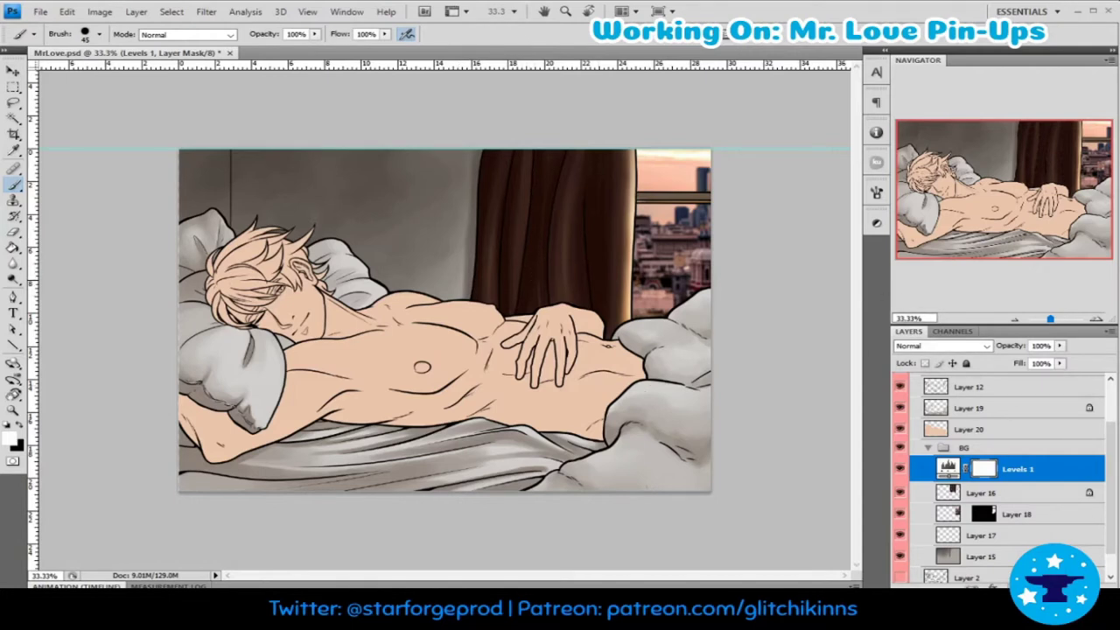
pyautogui.hotkey('ctrl', 'b')
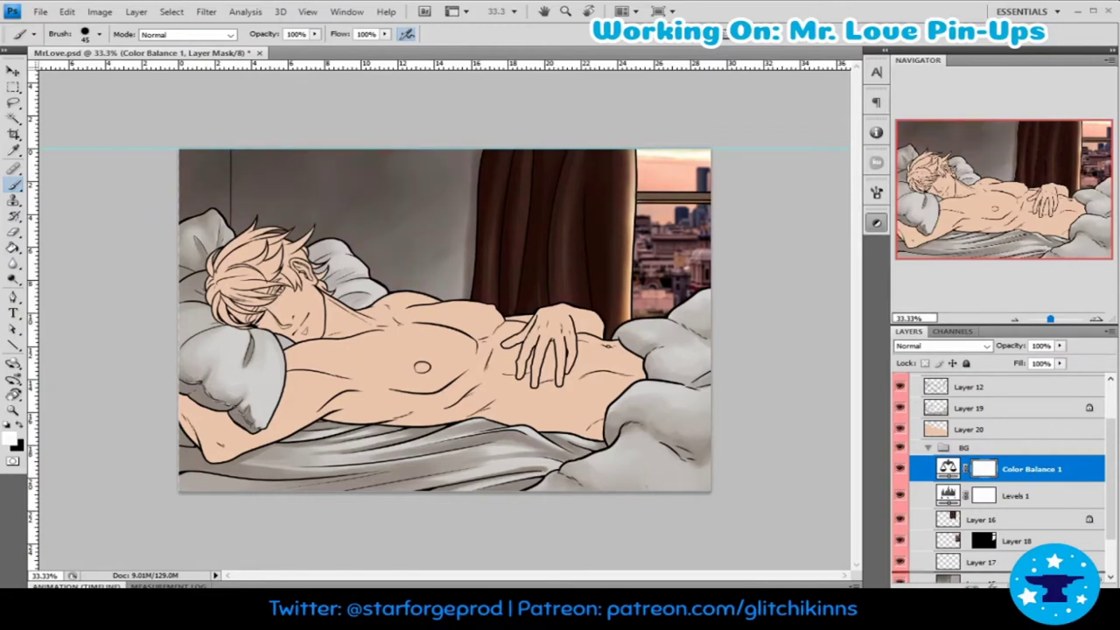
pyautogui.hotkey('ctrl', 'z')
pyautogui.click(979, 448)
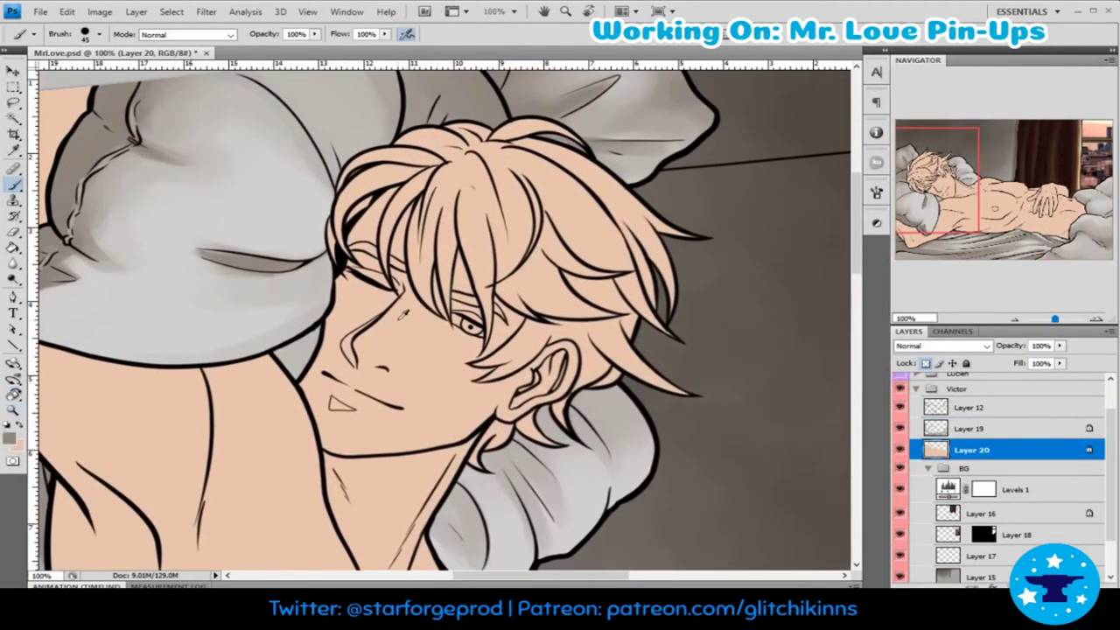
# - Sample the skin colour and paint reddish shadows over the hair, cheek and below the chin
pyautogui.keyDown('alt'); pyautogui.click(576, 346); pyautogui.keyUp('alt')
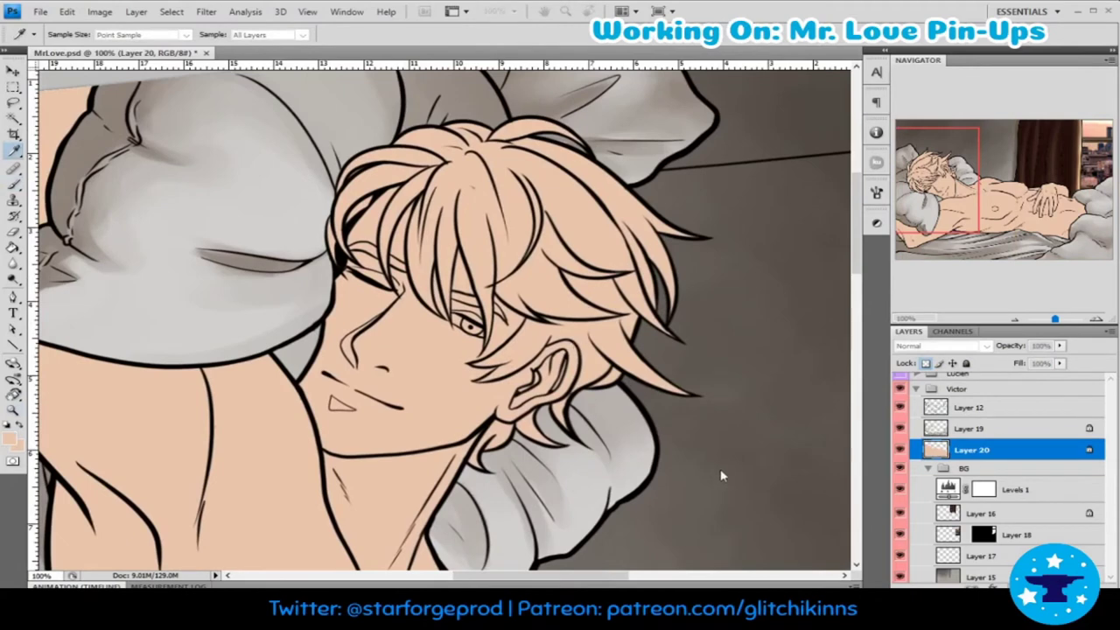
pyautogui.press('r')
pyautogui.moveTo(722, 475); pyautogui.dragTo(665, 368)
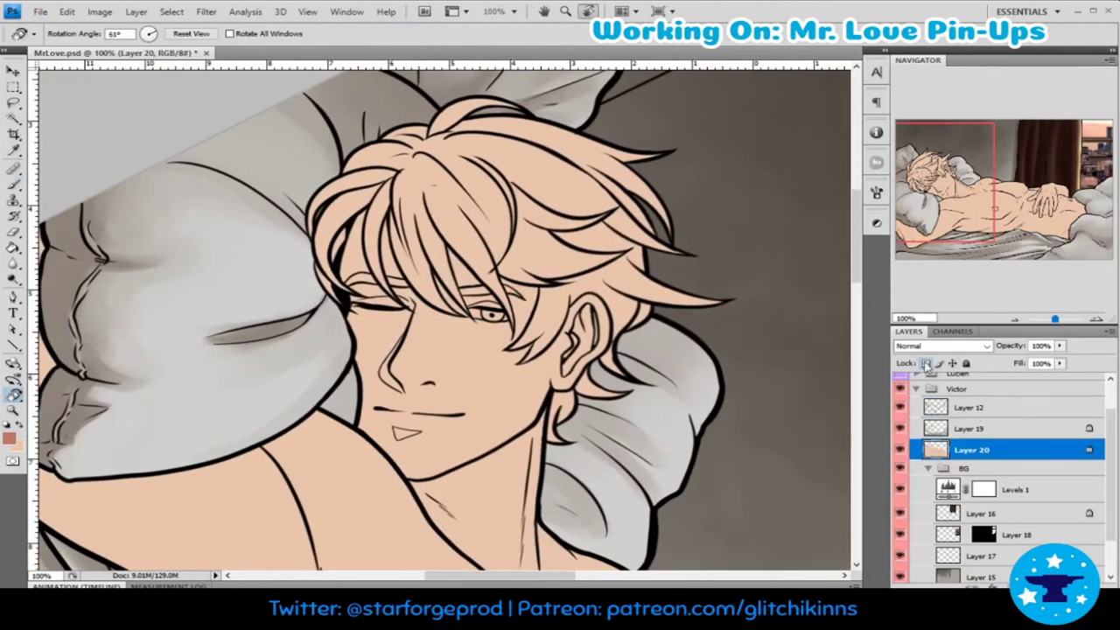
pyautogui.press('b')
pyautogui.moveTo(354, 209)
pyautogui.mouseDown()
pyautogui.moveTo(398, 333)
pyautogui.moveTo(383, 416)
pyautogui.mouseUp()
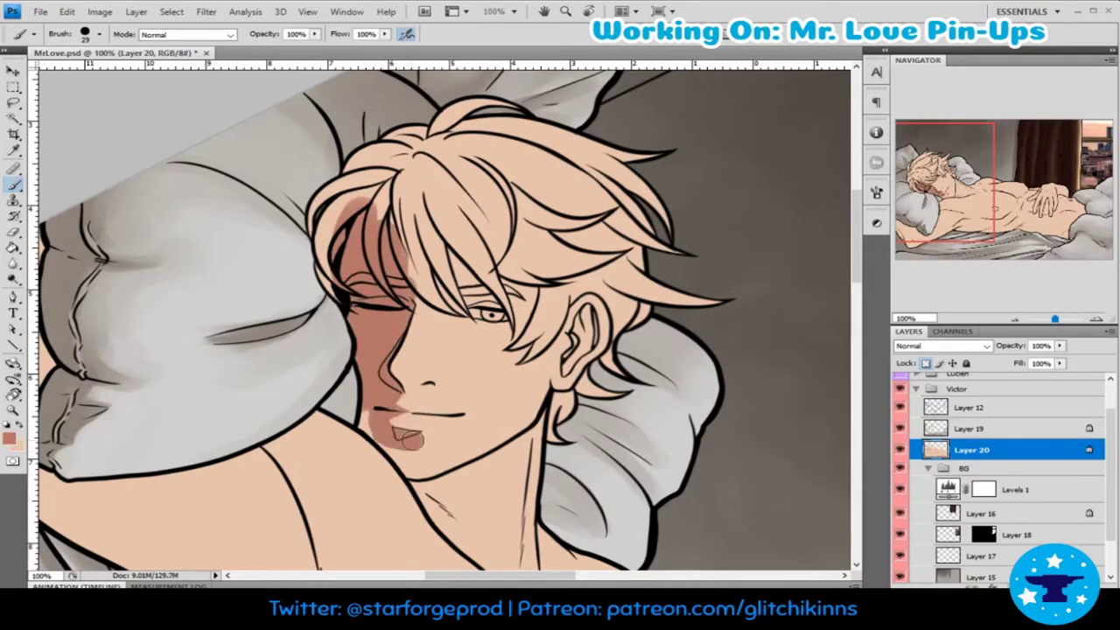
pyautogui.moveTo(379, 462); pyautogui.dragTo(396, 445)
# - Darken the shadow under the hair above the eye and the strand beside it
pyautogui.press('x')
pyautogui.hotkey('ctrl', '+')
pyautogui.moveTo(459, 149); pyautogui.dragTo(388, 396)
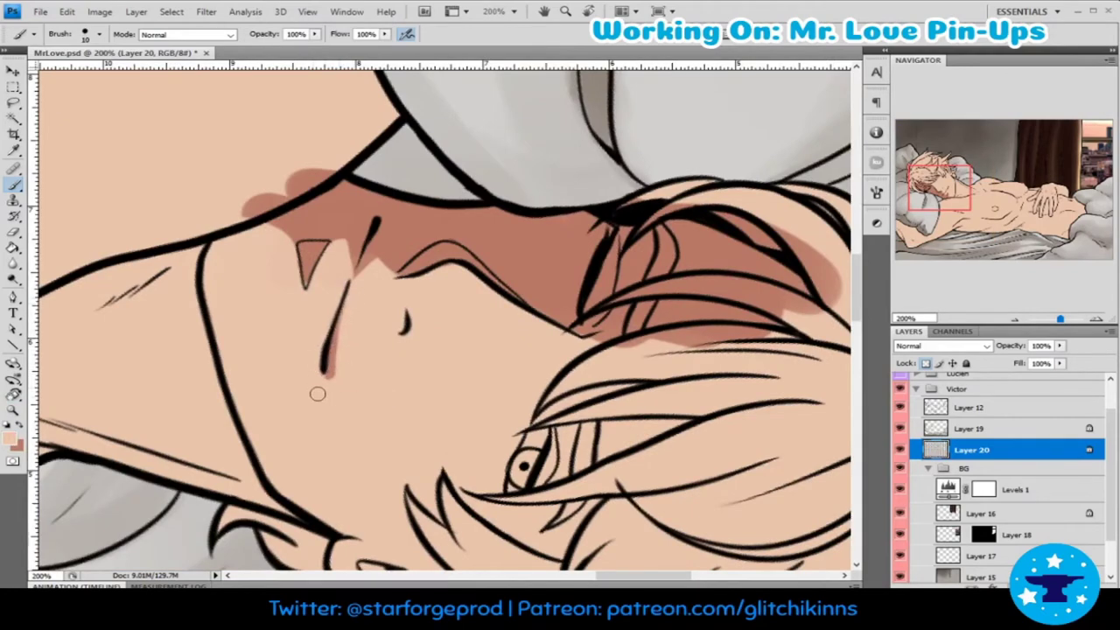
pyautogui.moveTo(362, 198)
pyautogui.mouseDown()
pyautogui.moveTo(394, 338)
pyautogui.moveTo(488, 367)
pyautogui.mouseUp()
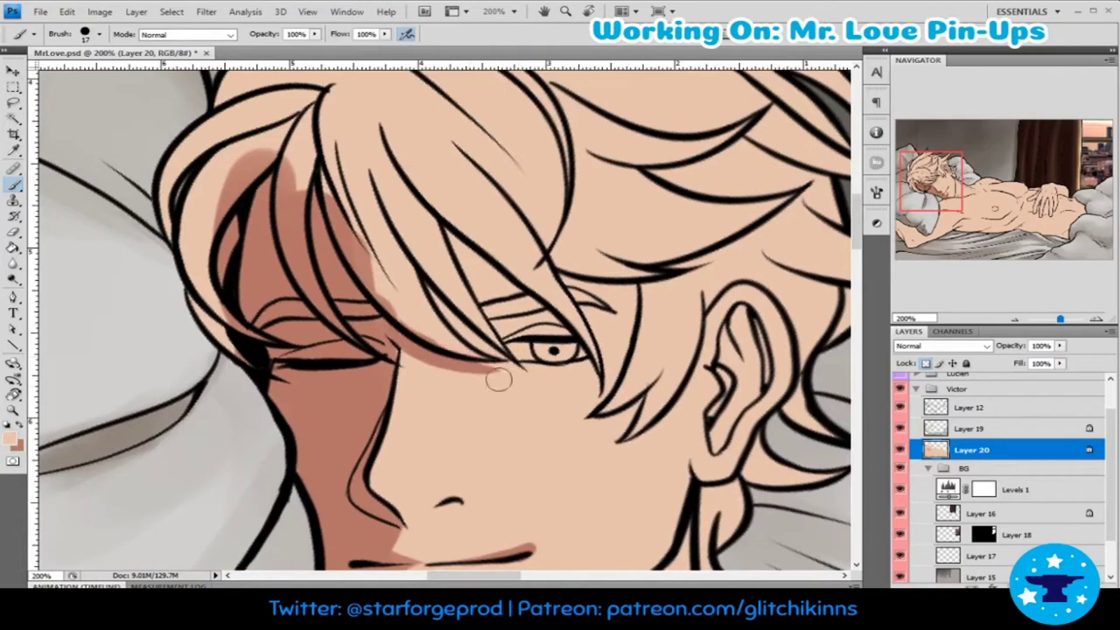
pyautogui.moveTo(442, 302); pyautogui.dragTo(510, 343)
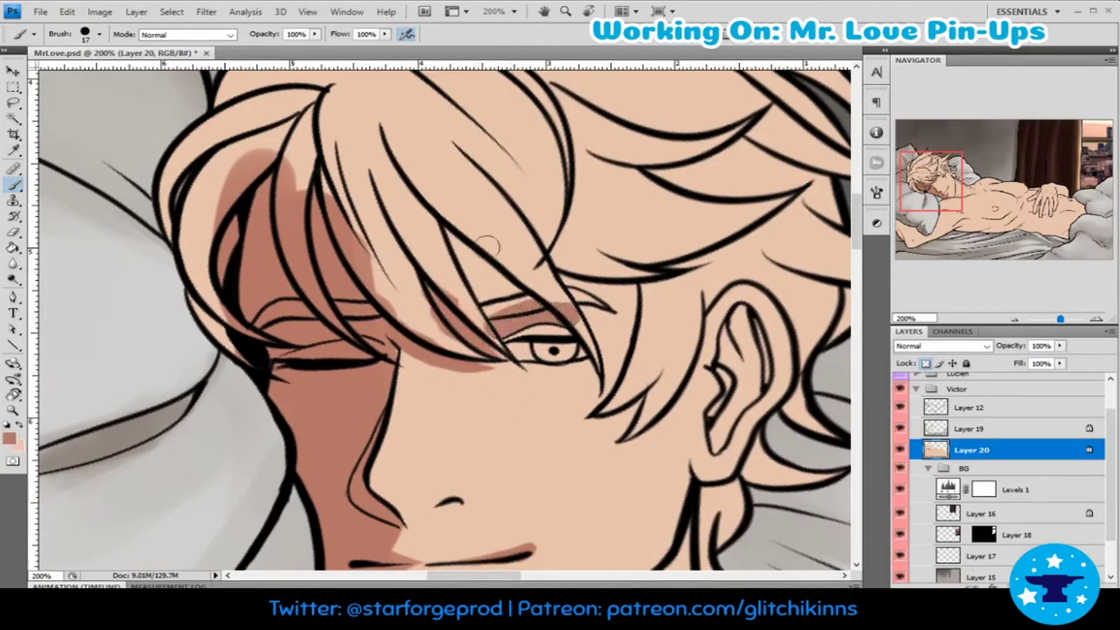
pyautogui.moveTo(438, 226)
pyautogui.mouseDown()
pyautogui.moveTo(567, 290)
pyautogui.moveTo(604, 418)
pyautogui.mouseUp()
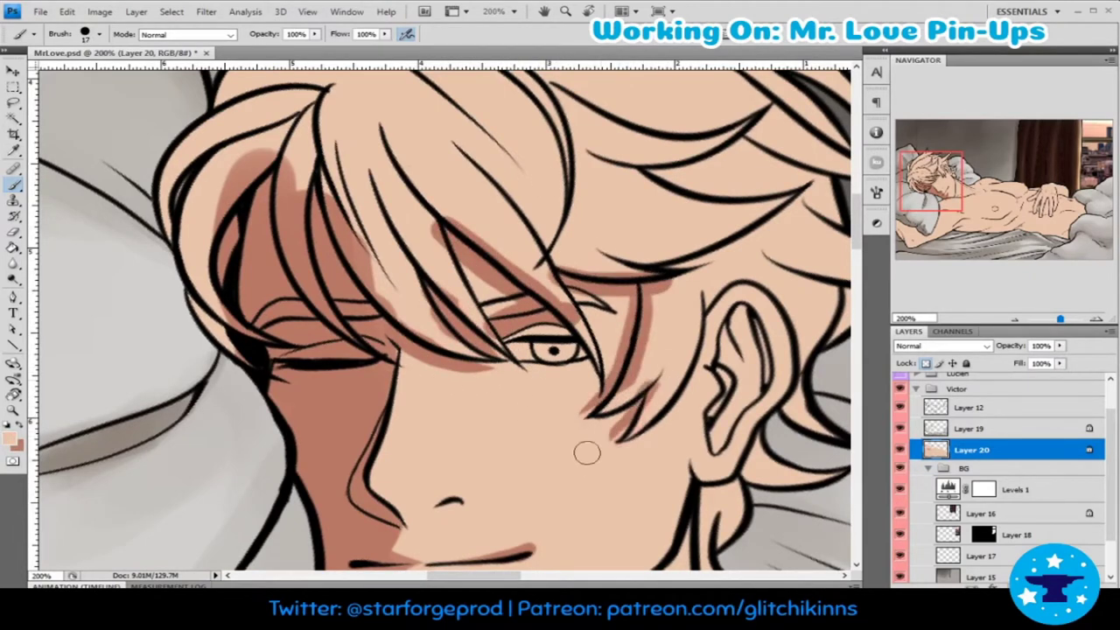
pyautogui.moveTo(660, 385); pyautogui.dragTo(610, 449)
# - Shade the inner curve and lower part of the ear
pyautogui.moveTo(745, 374); pyautogui.dragTo(665, 304)
pyautogui.moveTo(656, 246); pyautogui.dragTo(674, 350)
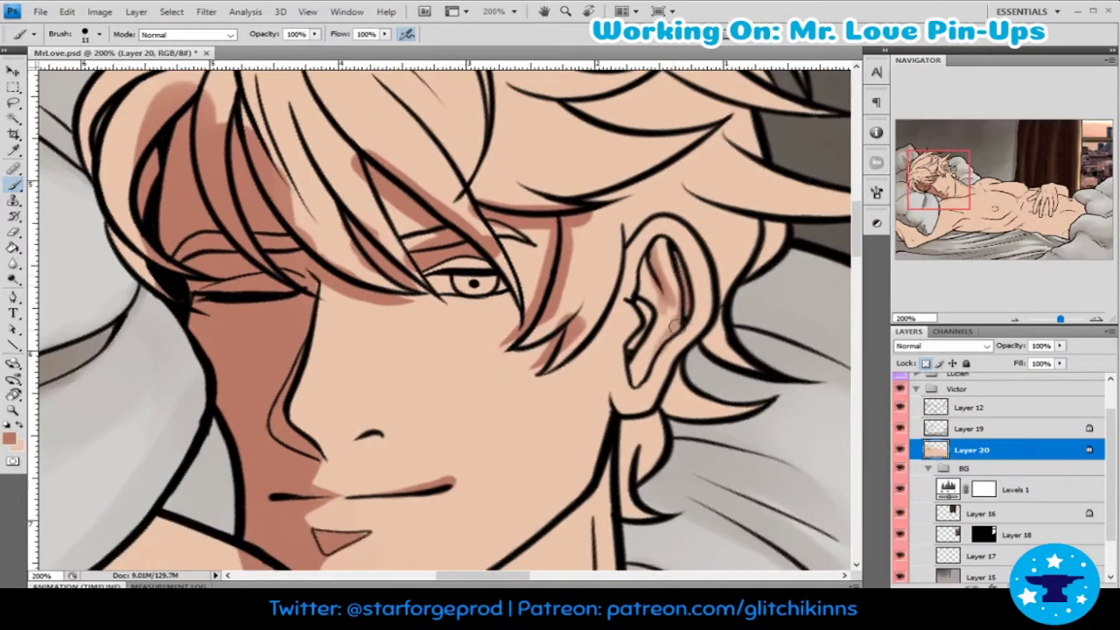
pyautogui.moveTo(632, 381); pyautogui.dragTo(670, 311)
# - Paint shadow strokes along the neck and a soft shadow near the collarbone
pyautogui.moveTo(637, 372)
pyautogui.mouseDown()
pyautogui.moveTo(604, 252)
pyautogui.moveTo(613, 175)
pyautogui.mouseUp()
pyautogui.moveTo(604, 289); pyautogui.dragTo(530, 400)
pyautogui.moveTo(604, 288); pyautogui.dragTo(477, 525)
pyautogui.moveTo(402, 447)
pyautogui.mouseDown()
pyautogui.moveTo(415, 477)
pyautogui.moveTo(437, 420)
pyautogui.moveTo(433, 485)
pyautogui.mouseUp()
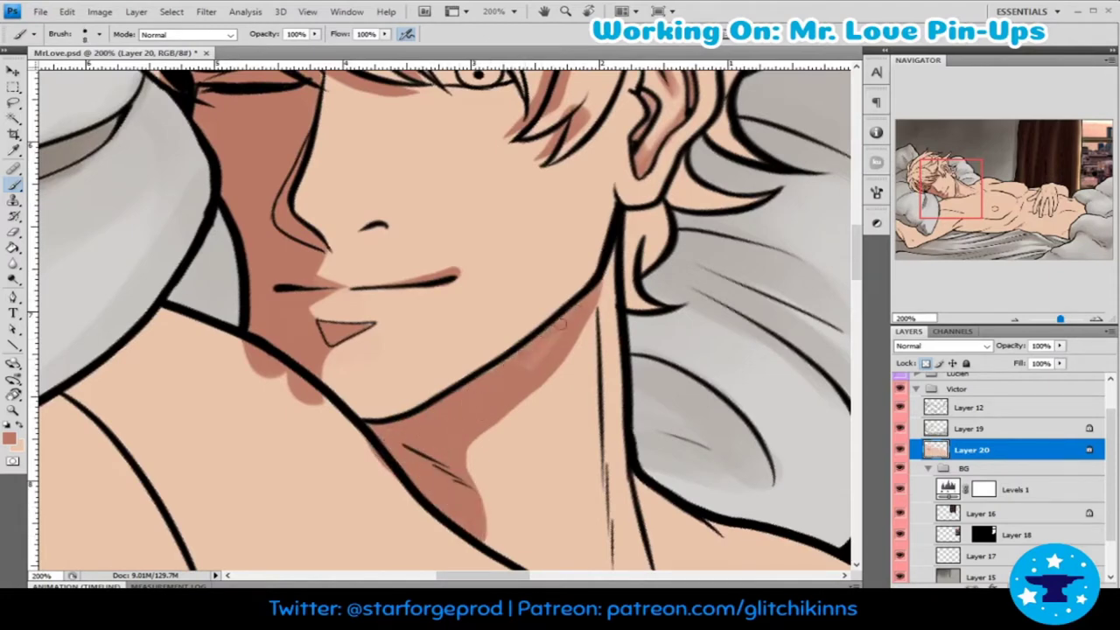
pyautogui.moveTo(601, 359); pyautogui.dragTo(517, 280)
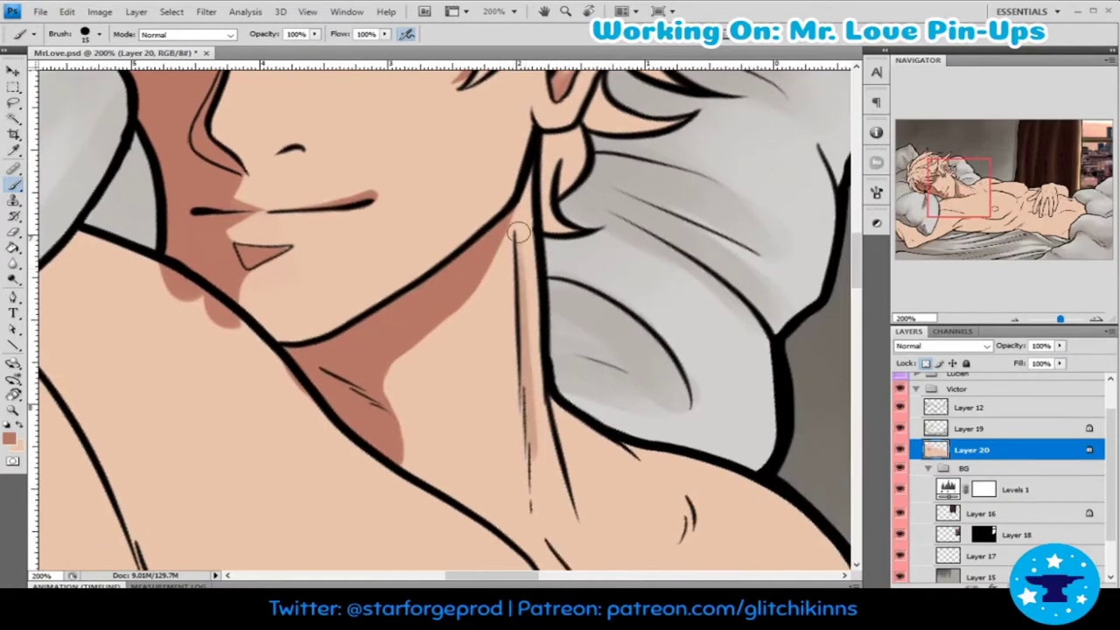
pyautogui.moveTo(514, 236); pyautogui.dragTo(529, 507)
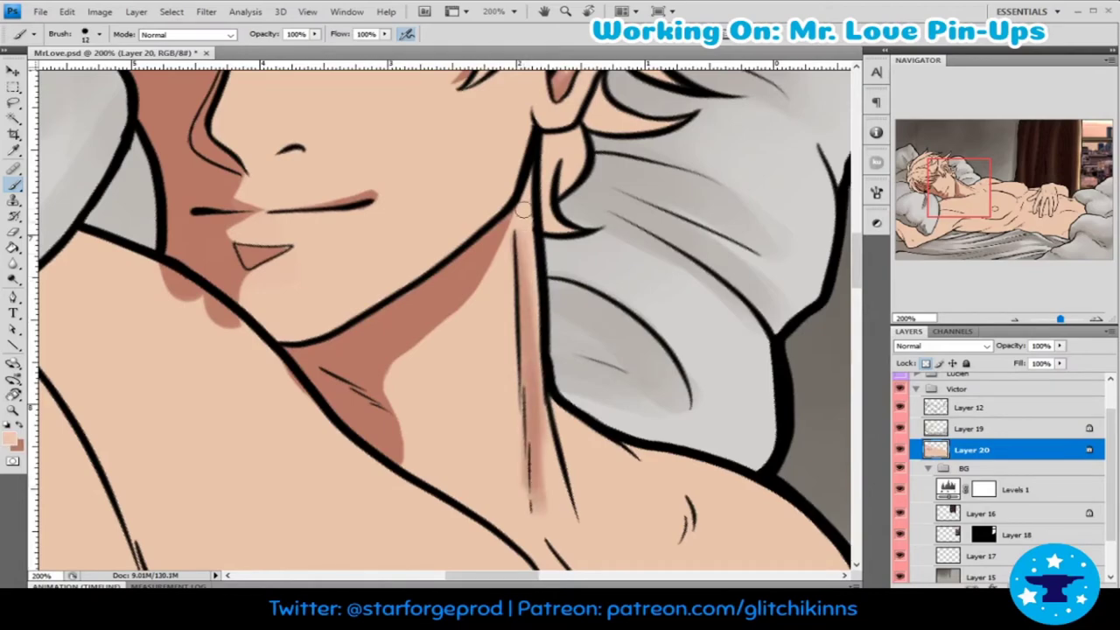
pyautogui.moveTo(516, 368); pyautogui.dragTo(508, 324)
pyautogui.moveTo(394, 368)
pyautogui.mouseDown()
pyautogui.moveTo(350, 325)
pyautogui.moveTo(418, 358)
pyautogui.mouseUp()
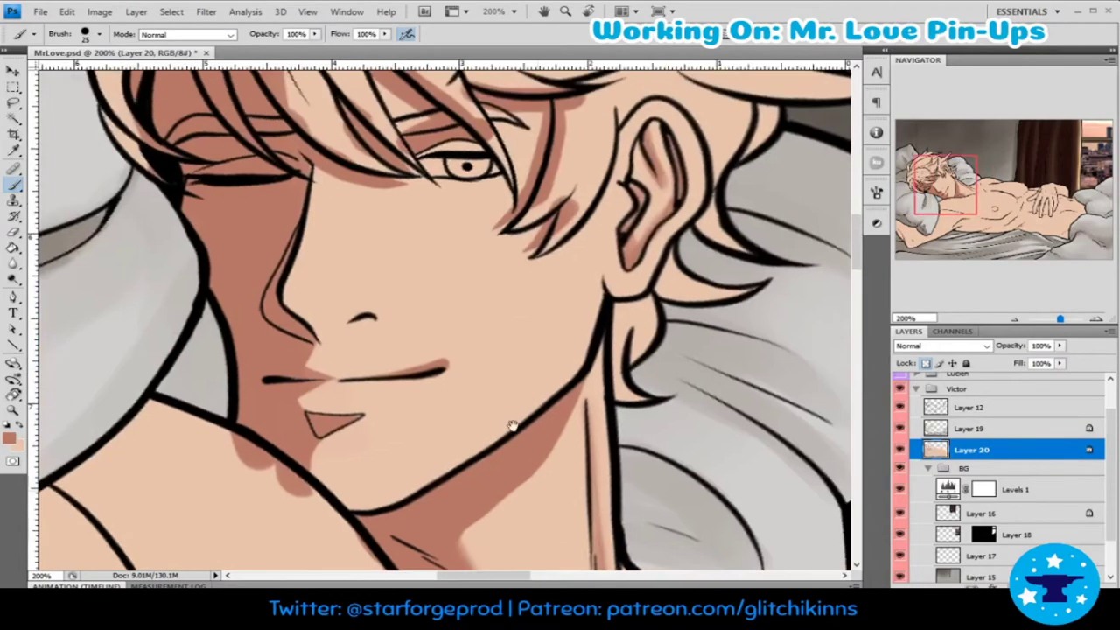
# - Paint a curved brown shadow across the lower torso
pyautogui.press('z')
pyautogui.keyDown('alt'); pyautogui.click(497, 273); pyautogui.keyUp('alt')
pyautogui.press('b')
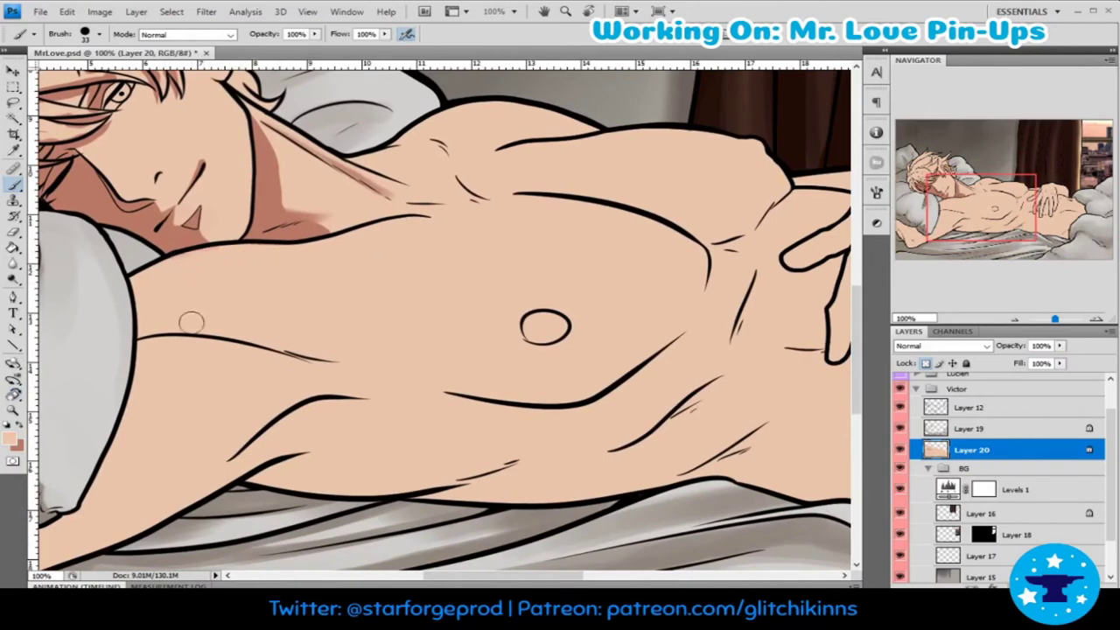
pyautogui.moveTo(258, 448)
pyautogui.mouseDown()
pyautogui.moveTo(528, 470)
pyautogui.moveTo(385, 429)
pyautogui.moveTo(263, 472)
pyautogui.mouseUp()
pyautogui.moveTo(458, 494)
pyautogui.mouseDown()
pyautogui.moveTo(232, 429)
pyautogui.moveTo(375, 393)
pyautogui.moveTo(453, 318)
pyautogui.mouseUp()
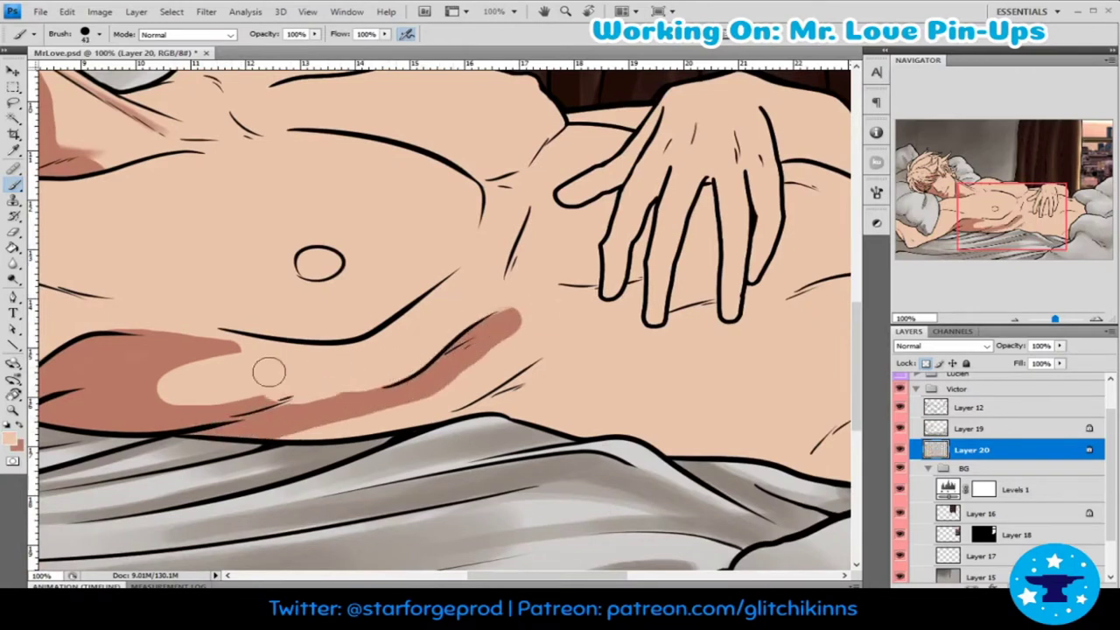
# - Rework the lower-torso shadow edge, alternating shadow and skin colours, then lay a broad shadow band
pyautogui.press('x')
pyautogui.moveTo(199, 416)
pyautogui.mouseDown()
pyautogui.moveTo(220, 387)
pyautogui.moveTo(375, 382)
pyautogui.moveTo(475, 395)
pyautogui.moveTo(476, 359)
pyautogui.moveTo(420, 400)
pyautogui.moveTo(486, 341)
pyautogui.mouseUp()
pyautogui.press('x')
pyautogui.press('x')
pyautogui.press('x')
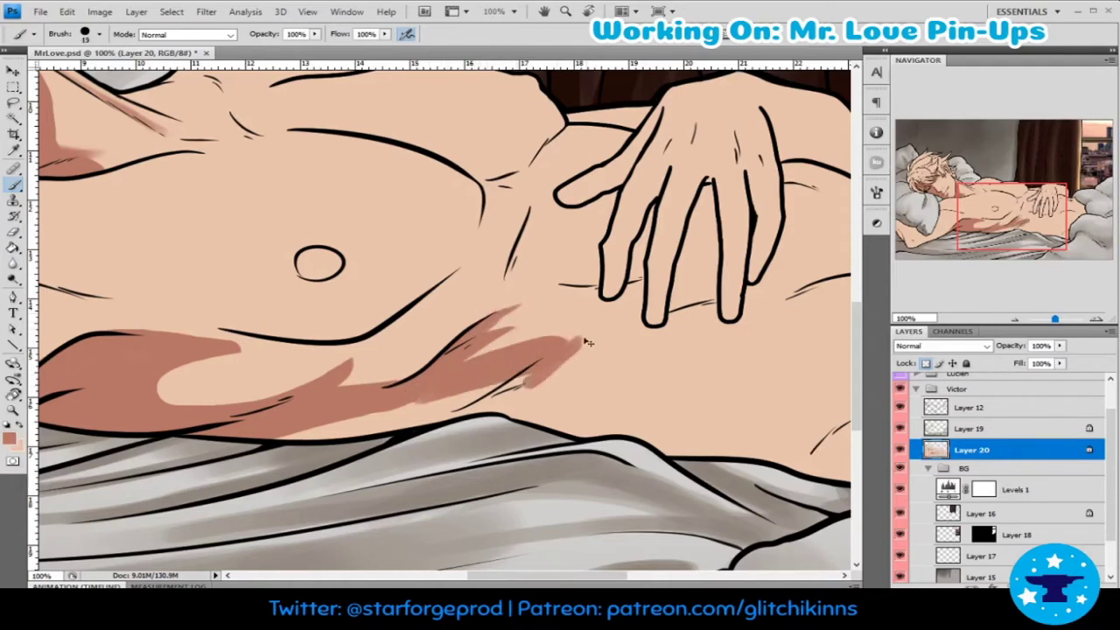
pyautogui.press('x')
pyautogui.moveTo(588, 343); pyautogui.dragTo(550, 368)
pyautogui.press('x')
pyautogui.moveTo(425, 412)
pyautogui.mouseDown()
pyautogui.moveTo(504, 390)
pyautogui.moveTo(802, 373)
pyautogui.mouseUp()
pyautogui.moveTo(801, 373); pyautogui.dragTo(473, 316)
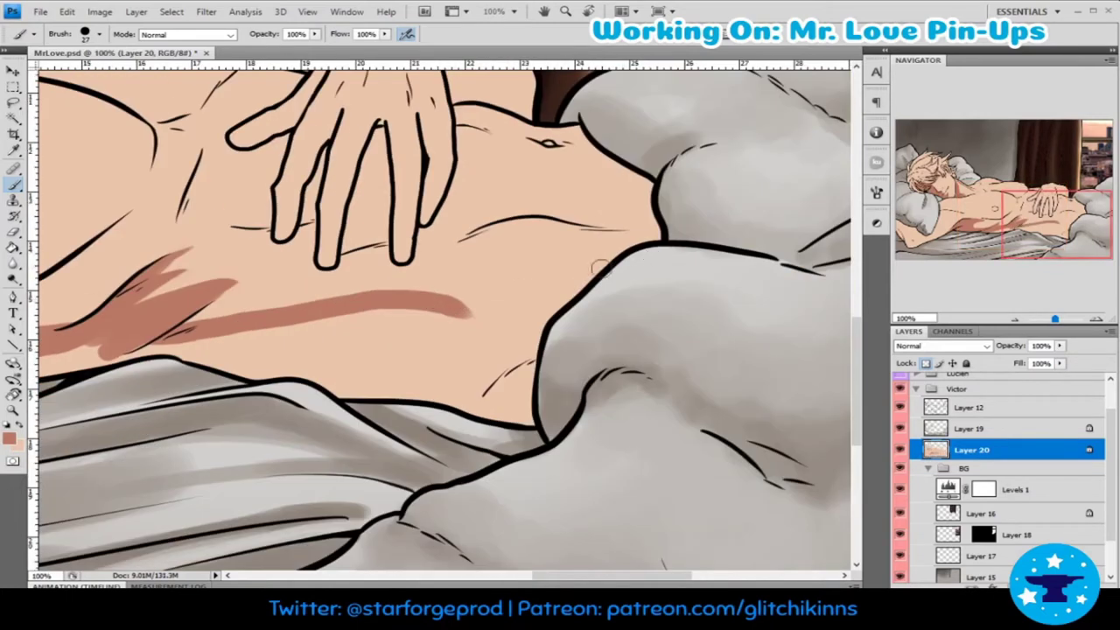
pyautogui.hotkey('ctrl', 'z')
pyautogui.moveTo(624, 281); pyautogui.dragTo(118, 343)
pyautogui.moveTo(560, 315)
pyautogui.mouseDown()
pyautogui.moveTo(525, 368)
pyautogui.moveTo(430, 380)
pyautogui.moveTo(781, 368)
pyautogui.mouseUp()
# - Shade the chest and soften the diagonal torso fold shadow
pyautogui.moveTo(74, 230); pyautogui.dragTo(343, 280)
pyautogui.press('[')
pyautogui.press('[')
pyautogui.press('[')
pyautogui.moveTo(186, 255)
pyautogui.mouseDown()
pyautogui.moveTo(329, 270)
pyautogui.moveTo(294, 451)
pyautogui.mouseUp()
pyautogui.press('r')
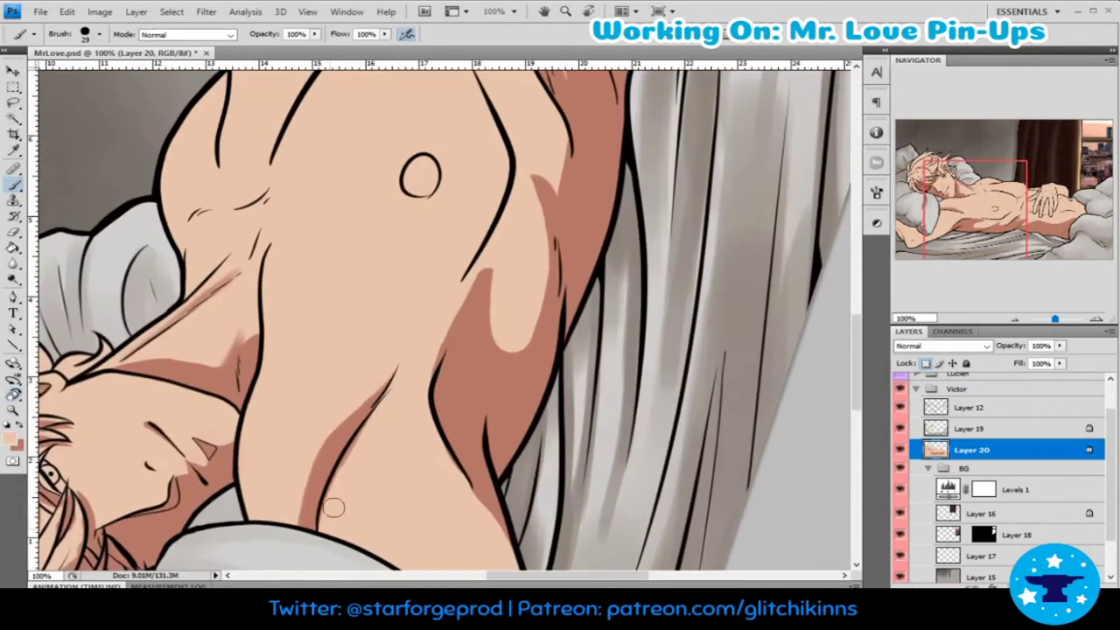
pyautogui.moveTo(298, 449)
pyautogui.mouseDown()
pyautogui.moveTo(292, 533)
pyautogui.moveTo(367, 376)
pyautogui.mouseUp()
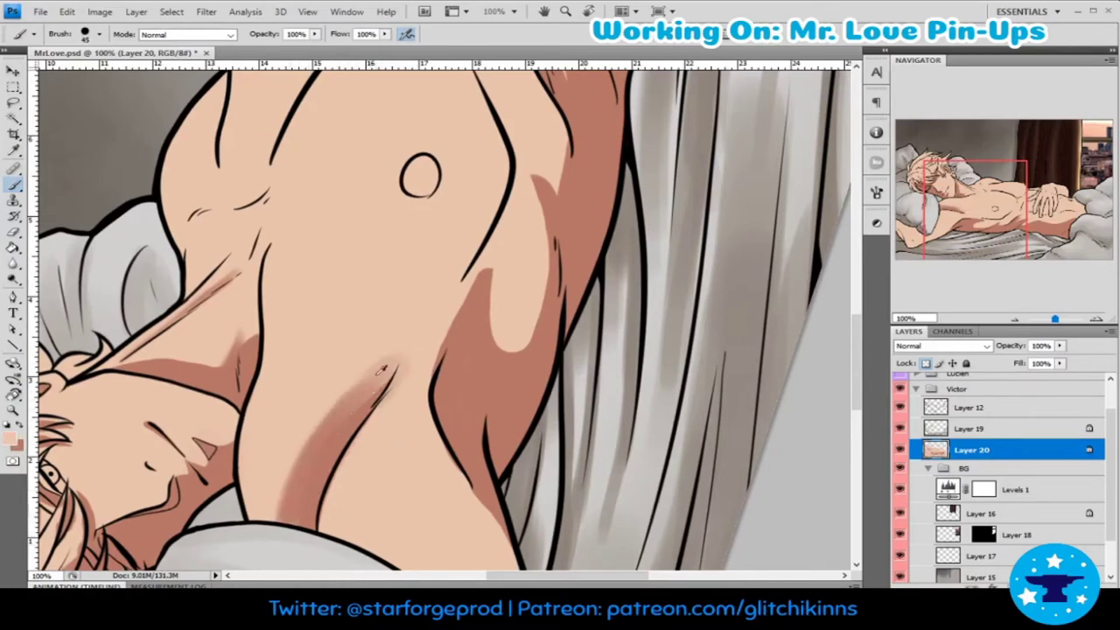
pyautogui.press(']')
pyautogui.press(']')
pyautogui.press(']')
pyautogui.moveTo(295, 458)
pyautogui.mouseDown()
pyautogui.moveTo(513, 225)
pyautogui.moveTo(400, 288)
pyautogui.mouseUp()
# - Darken the left torso and chest edge with a deeper brown
pyautogui.press('r')
pyautogui.press('[')
pyautogui.press('[')
pyautogui.moveTo(551, 473); pyautogui.dragTo(553, 462)
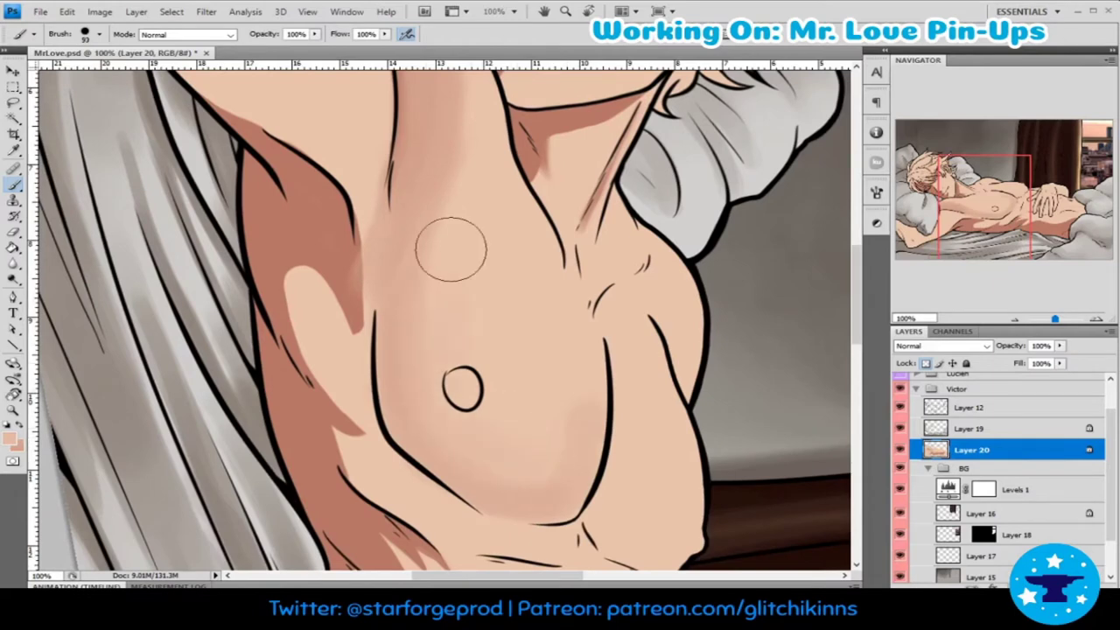
pyautogui.keyDown('alt'); pyautogui.click(354, 262); pyautogui.keyUp('alt')
pyautogui.press(']')
pyautogui.moveTo(350, 455)
pyautogui.mouseDown()
pyautogui.moveTo(300, 225)
pyautogui.moveTo(396, 295)
pyautogui.mouseUp()
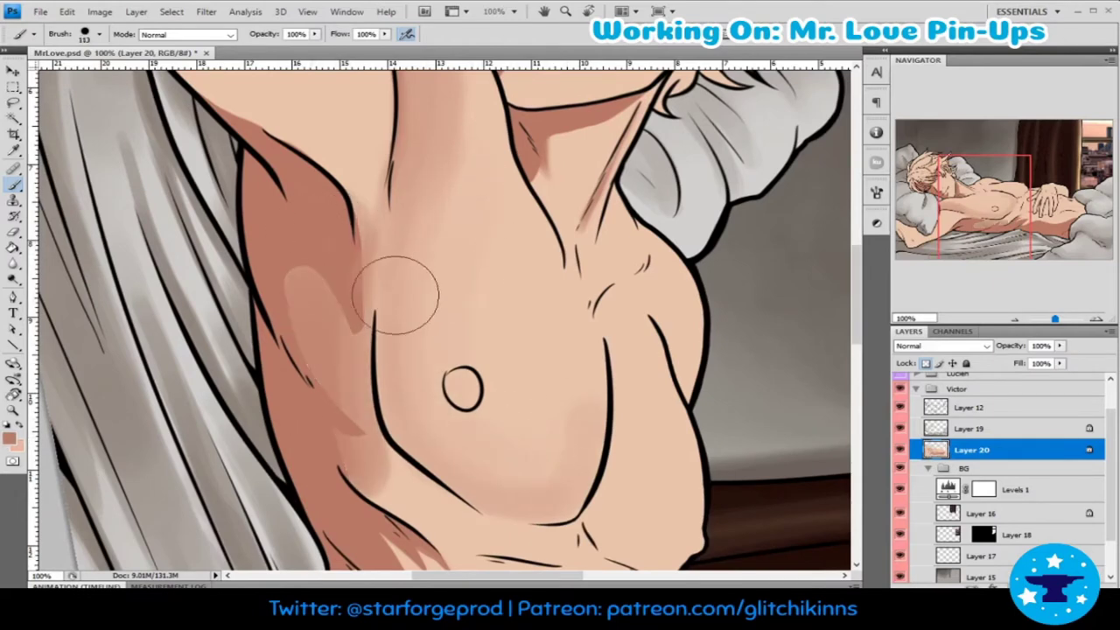
pyautogui.moveTo(364, 346)
pyautogui.mouseDown()
pyautogui.moveTo(376, 236)
pyautogui.moveTo(376, 319)
pyautogui.moveTo(411, 446)
pyautogui.mouseUp()
# - Add dark shading to the left chest and soften the right chest edge with peach
pyautogui.press('r')
pyautogui.press(']')
pyautogui.press('r')
pyautogui.moveTo(438, 237); pyautogui.dragTo(490, 326)
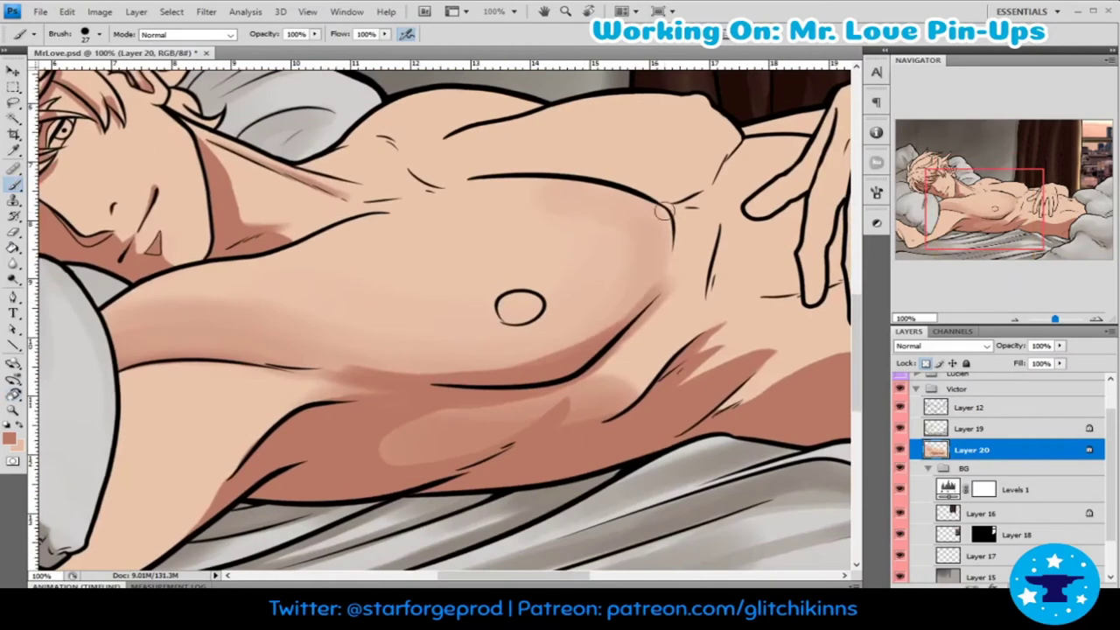
pyautogui.moveTo(665, 219); pyautogui.dragTo(578, 341)
pyautogui.keyDown('alt'); pyautogui.click(489, 327); pyautogui.keyUp('alt')
pyautogui.moveTo(661, 331); pyautogui.dragTo(652, 285)
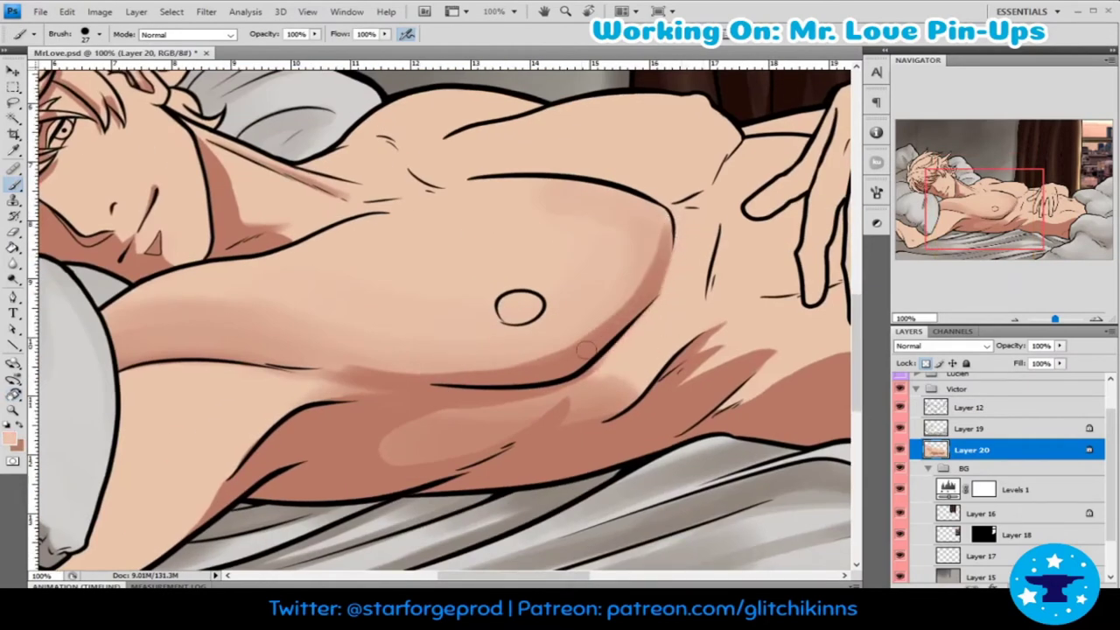
# - Deepen the shadow along the right chest line, then blend it with lighter peach
pyautogui.press(']')
pyautogui.press(']')
pyautogui.keyDown('alt'); pyautogui.click(543, 421); pyautogui.keyUp('alt')
pyautogui.moveTo(595, 376); pyautogui.dragTo(526, 444)
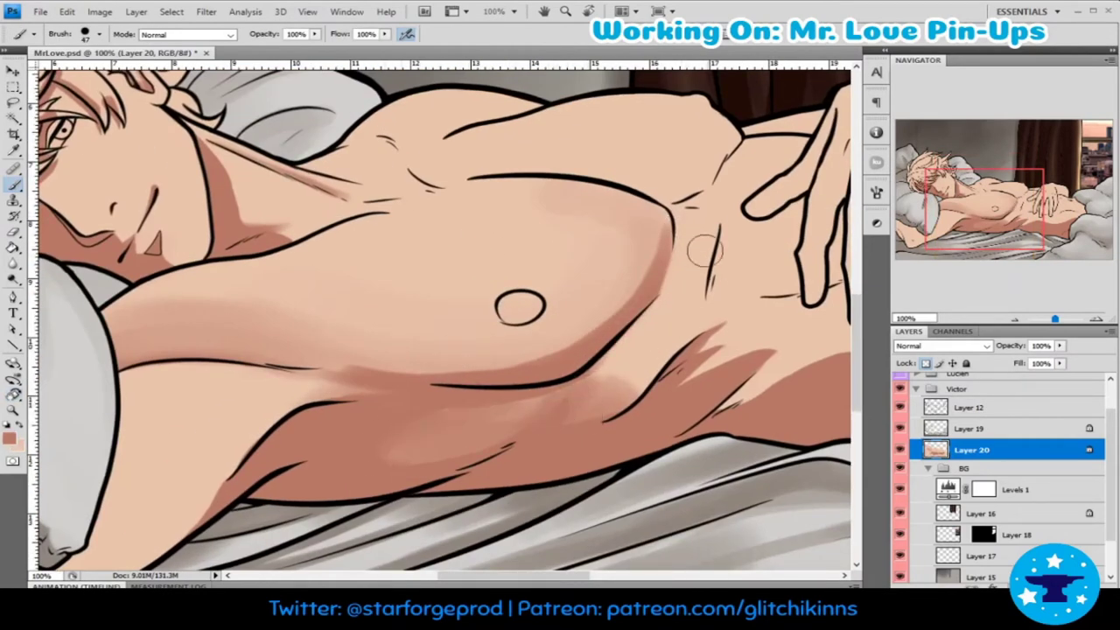
pyautogui.moveTo(704, 251); pyautogui.dragTo(714, 342)
pyautogui.moveTo(700, 210); pyautogui.dragTo(718, 333)
pyautogui.press('[')
pyautogui.keyDown('alt'); pyautogui.click(701, 230); pyautogui.keyUp('alt')
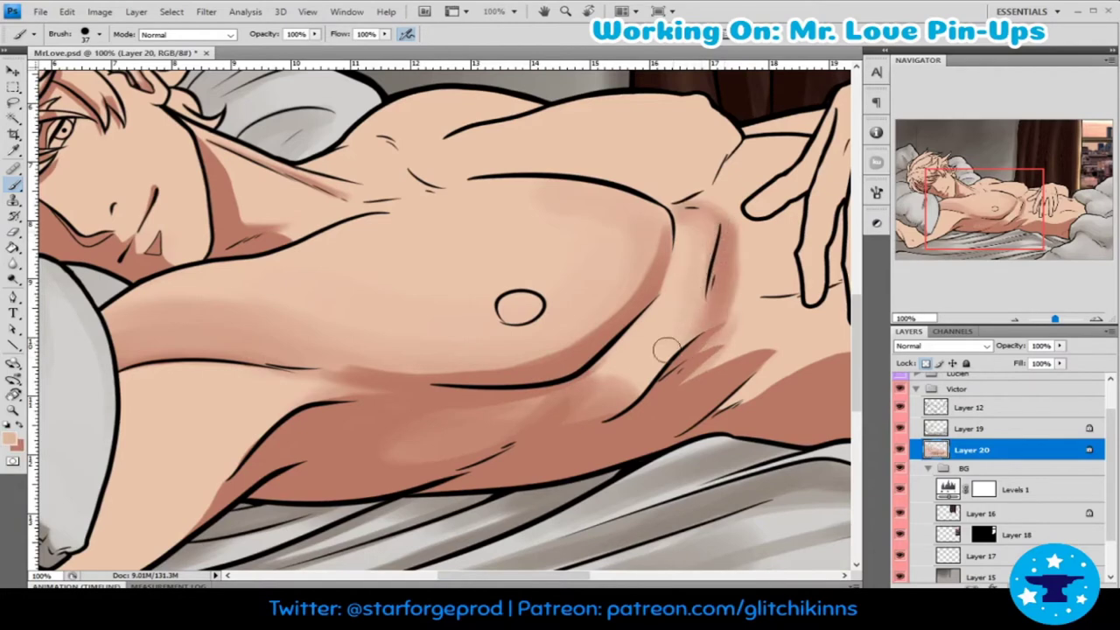
pyautogui.moveTo(713, 289)
pyautogui.mouseDown()
pyautogui.moveTo(778, 327)
pyautogui.moveTo(469, 316)
pyautogui.mouseUp()
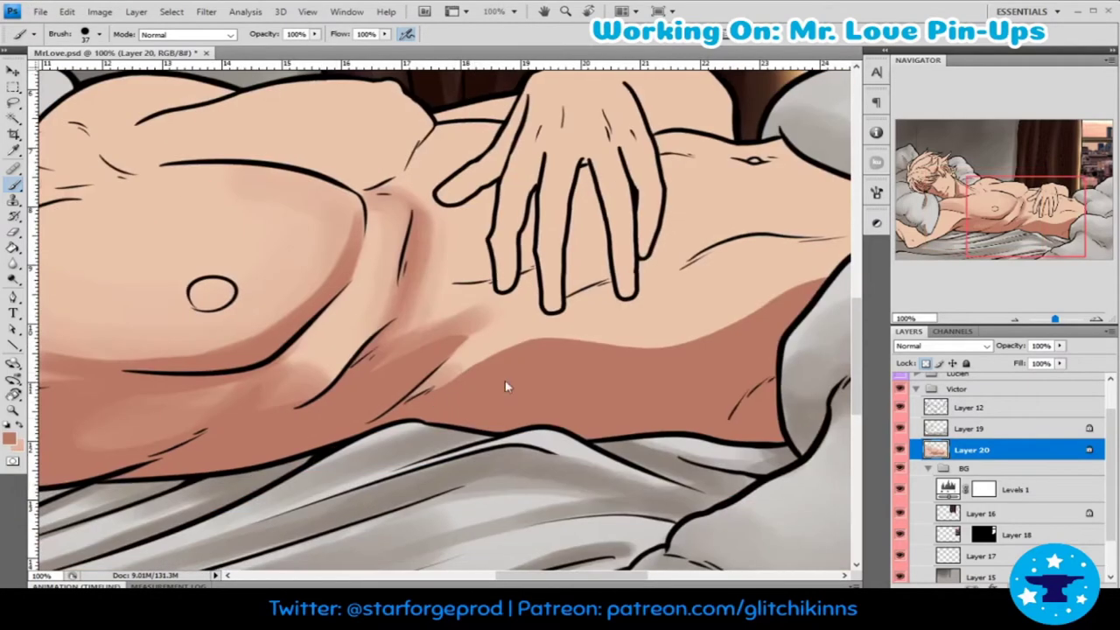
# - Shade the belly below the hand and lighten the skin on the side
pyautogui.moveTo(394, 385); pyautogui.dragTo(552, 342)
pyautogui.moveTo(814, 280)
pyautogui.mouseDown()
pyautogui.moveTo(515, 359)
pyautogui.moveTo(490, 332)
pyautogui.moveTo(525, 357)
pyautogui.moveTo(458, 370)
pyautogui.moveTo(555, 420)
pyautogui.moveTo(525, 371)
pyautogui.moveTo(532, 378)
pyautogui.mouseUp()
pyautogui.press('r')
pyautogui.keyDown('alt'); pyautogui.click(465, 369); pyautogui.keyUp('alt')
pyautogui.press('[')
pyautogui.keyDown('alt'); pyautogui.click(555, 420); pyautogui.keyUp('alt')
pyautogui.moveTo(593, 447); pyautogui.dragTo(560, 478)
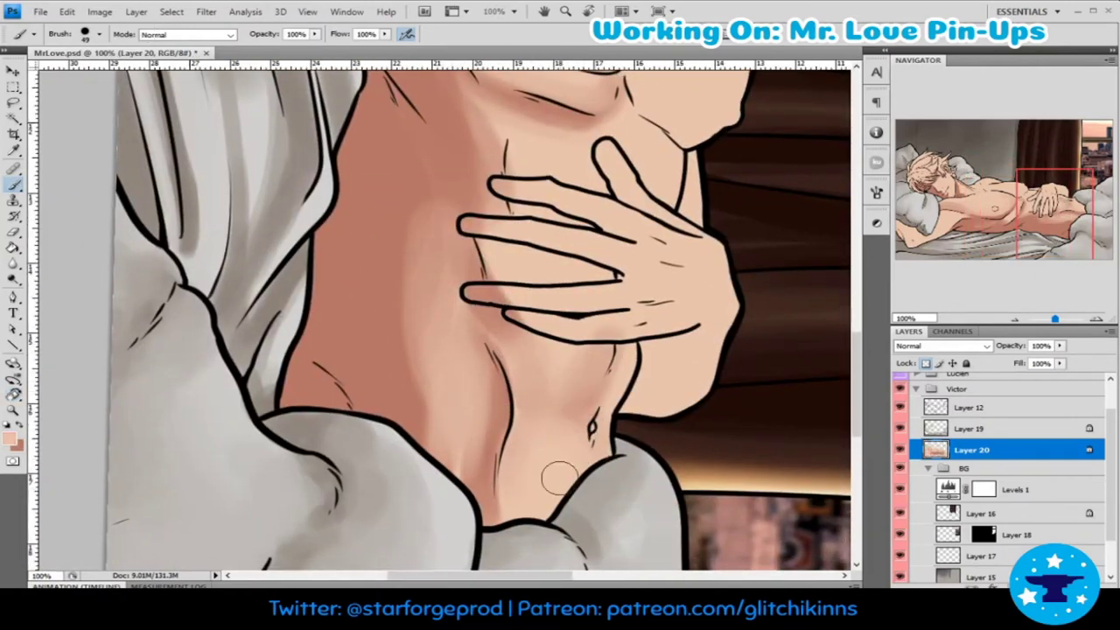
# - Repaint the chest skin lighter and darken the crease near the navel
pyautogui.keyDown('alt'); pyautogui.click(400, 250); pyautogui.keyUp('alt')
pyautogui.moveTo(400, 251)
pyautogui.mouseDown()
pyautogui.moveTo(388, 330)
pyautogui.moveTo(450, 413)
pyautogui.moveTo(437, 286)
pyautogui.mouseUp()
pyautogui.moveTo(388, 180); pyautogui.dragTo(387, 375)
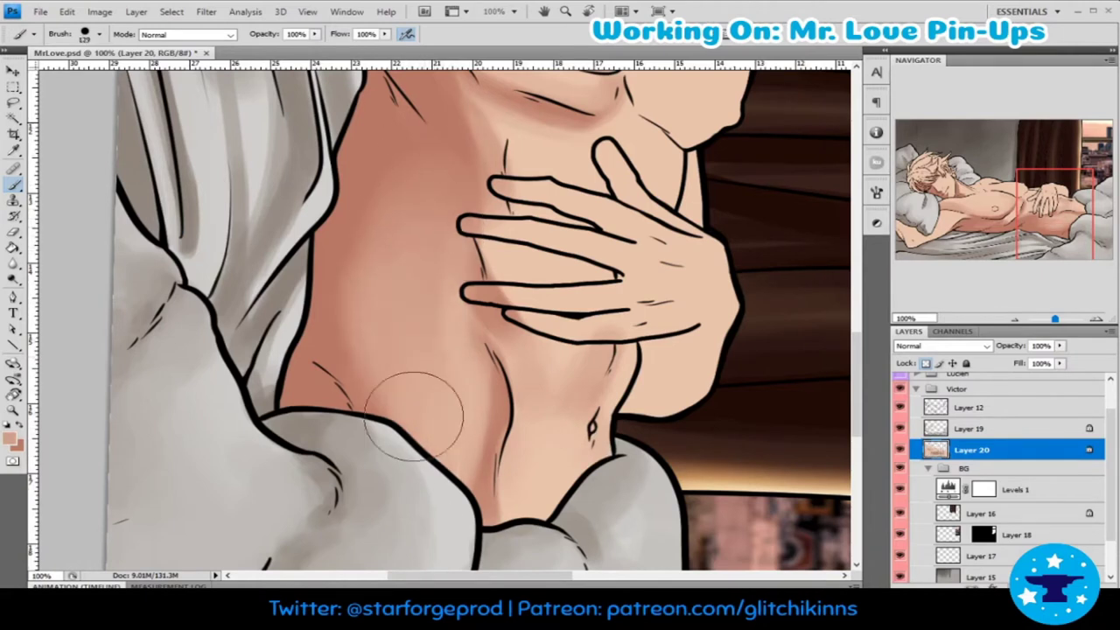
pyautogui.press('[')
pyautogui.moveTo(489, 327); pyautogui.dragTo(588, 400)
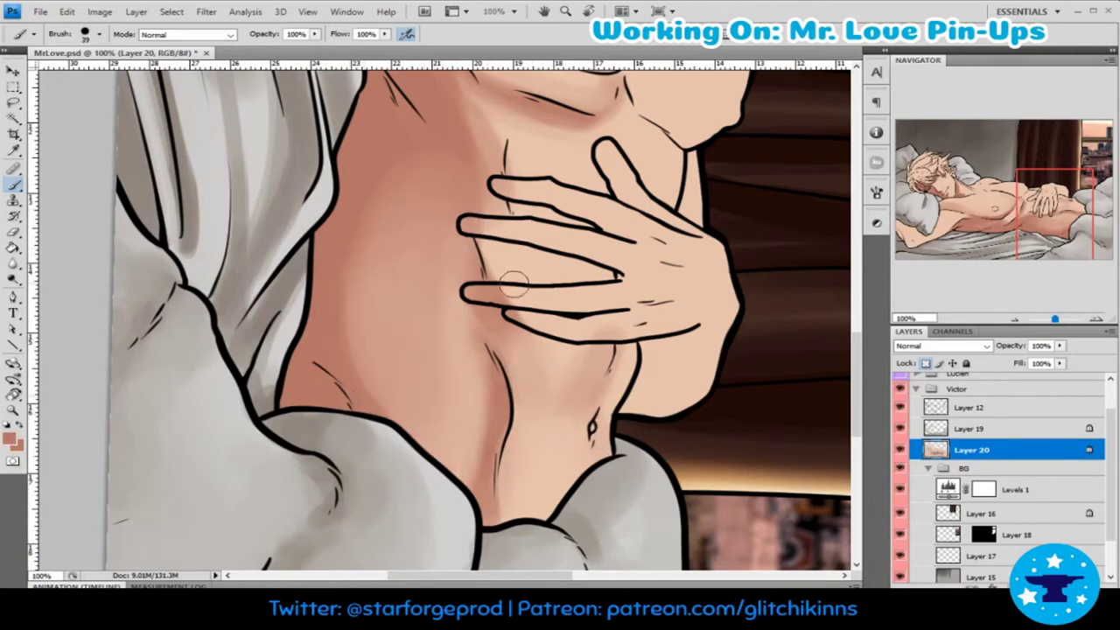
# - Rotate the view to the chest and darken its shading
pyautogui.moveTo(514, 283); pyautogui.dragTo(440, 280)
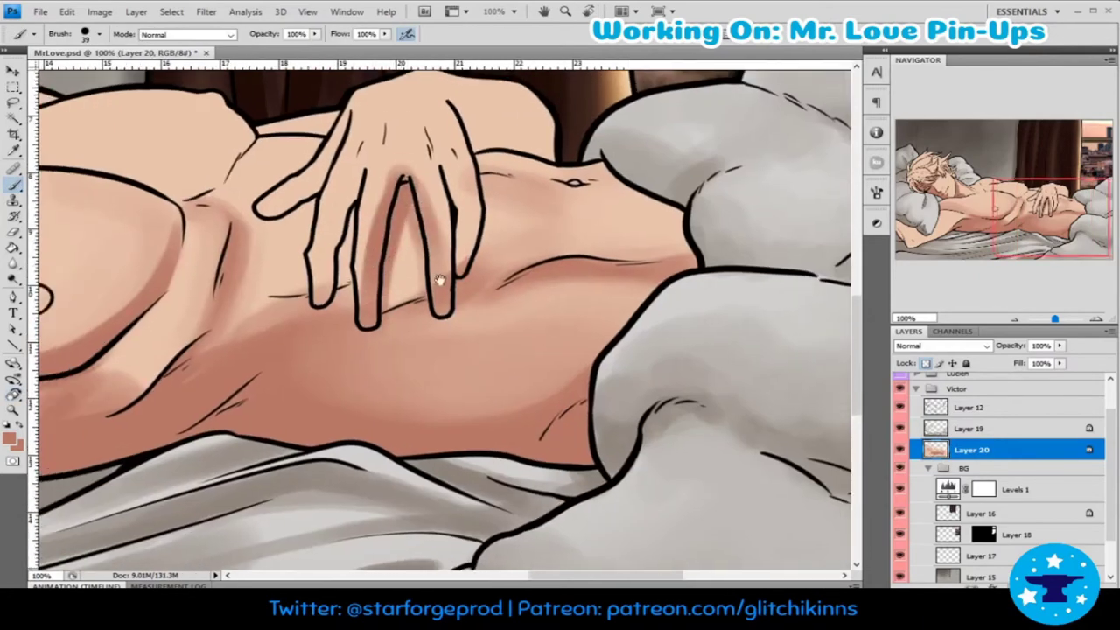
pyautogui.press('r')
pyautogui.moveTo(440, 280)
pyautogui.mouseDown()
pyautogui.moveTo(515, 177)
pyautogui.moveTo(364, 176)
pyautogui.mouseUp()
pyautogui.moveTo(298, 350); pyautogui.dragTo(364, 175)
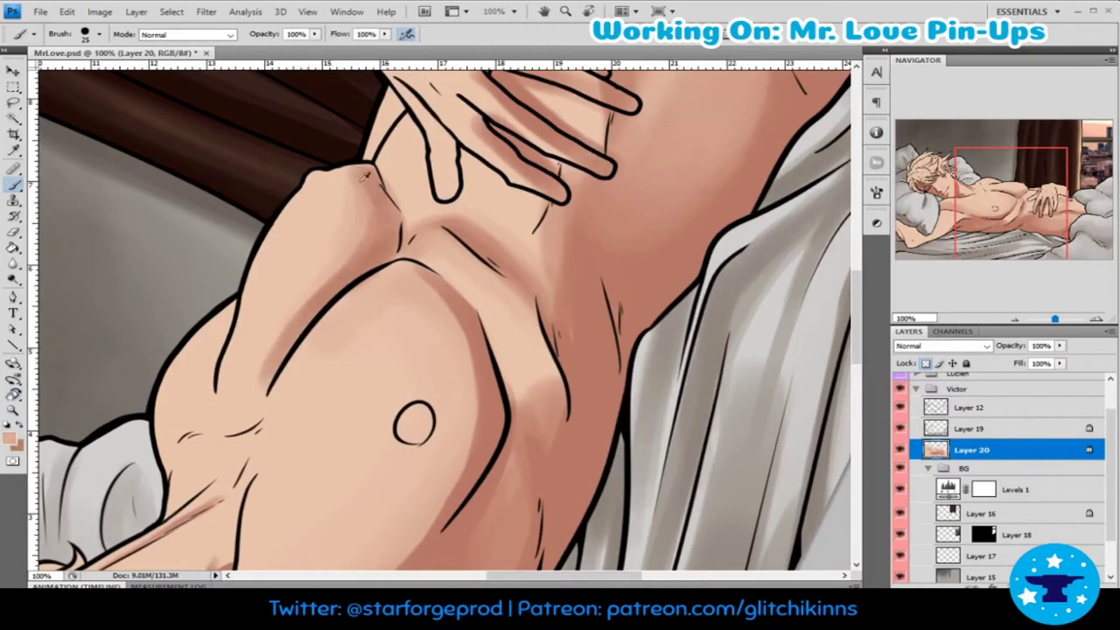
pyautogui.keyDown('alt'); pyautogui.click(364, 175); pyautogui.keyUp('alt')
pyautogui.press(']')
pyautogui.press(']')
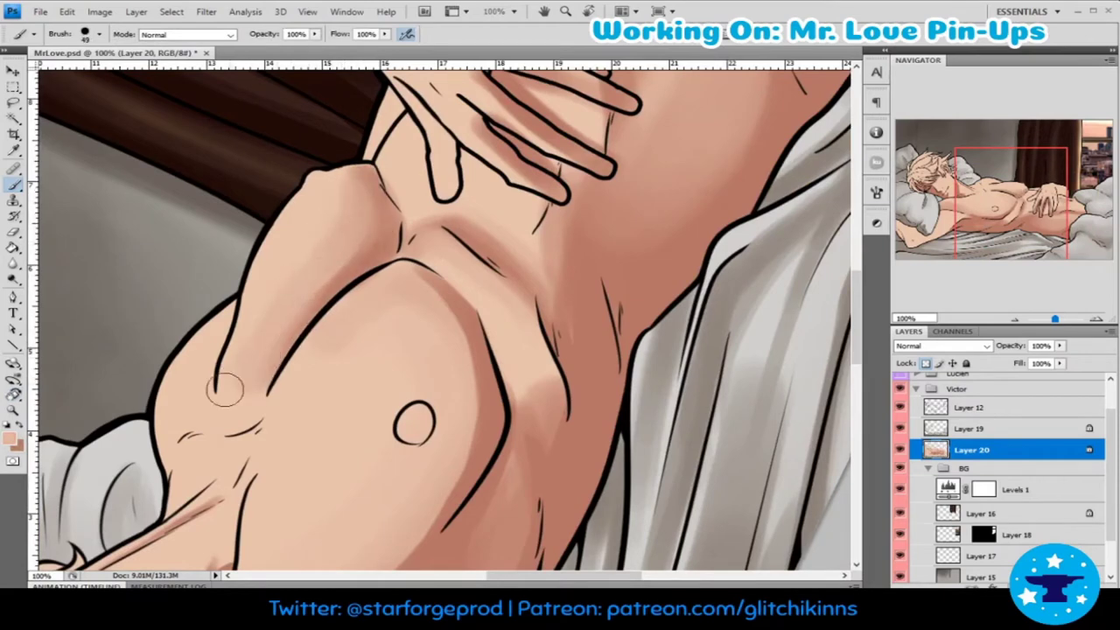
# - Paint a soft darker shadow near the armpit
pyautogui.scroll(-3, 285, 297)
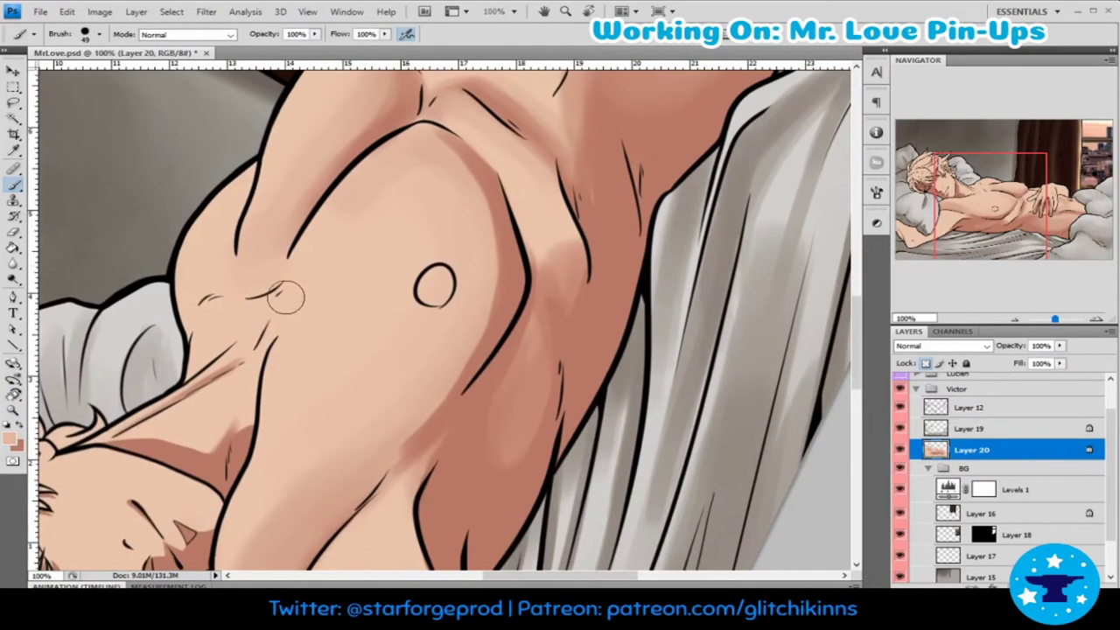
pyautogui.keyDown('alt'); pyautogui.click(196, 315); pyautogui.keyUp('alt')
pyautogui.moveTo(210, 308)
pyautogui.mouseDown()
pyautogui.moveTo(239, 314)
pyautogui.moveTo(313, 363)
pyautogui.mouseUp()
pyautogui.press(']')
pyautogui.press(']')
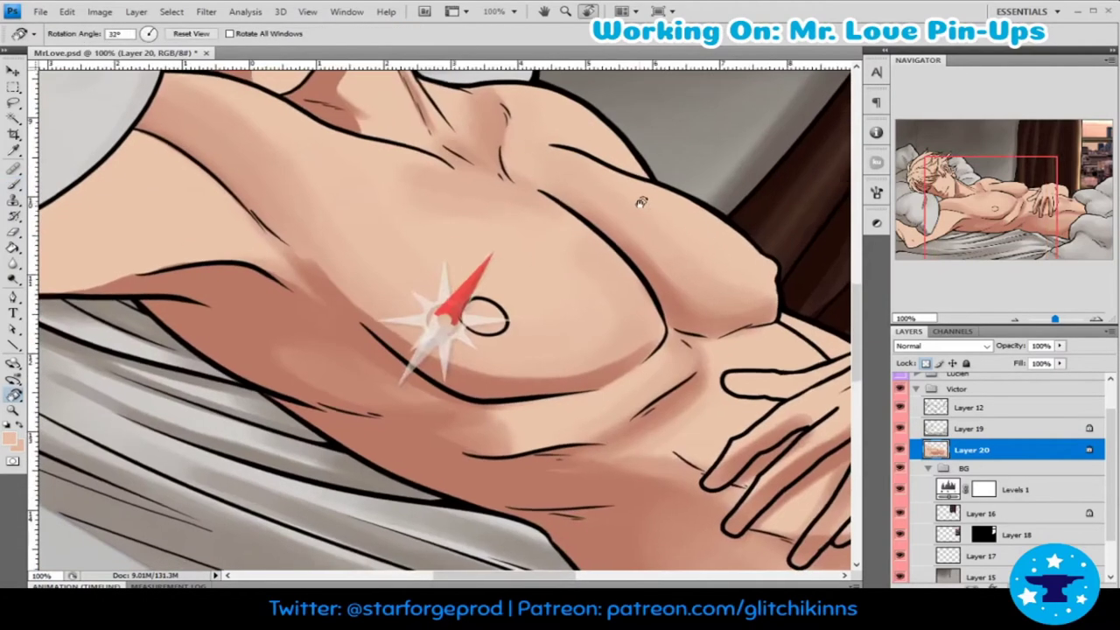
pyautogui.moveTo(221, 282); pyautogui.dragTo(219, 220)
# - Shade the inner edge of the raised arm with darker red down toward the armpit
pyautogui.hotkey('ctrl', '-')
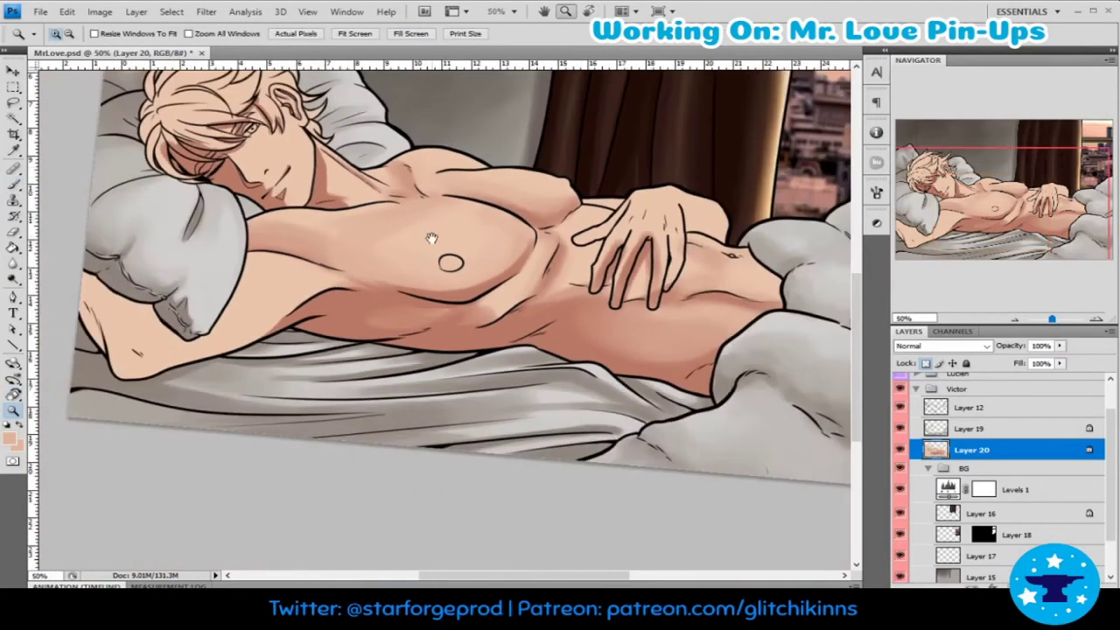
pyautogui.moveTo(290, 300)
pyautogui.mouseDown()
pyautogui.moveTo(374, 326)
pyautogui.moveTo(347, 381)
pyautogui.mouseUp()
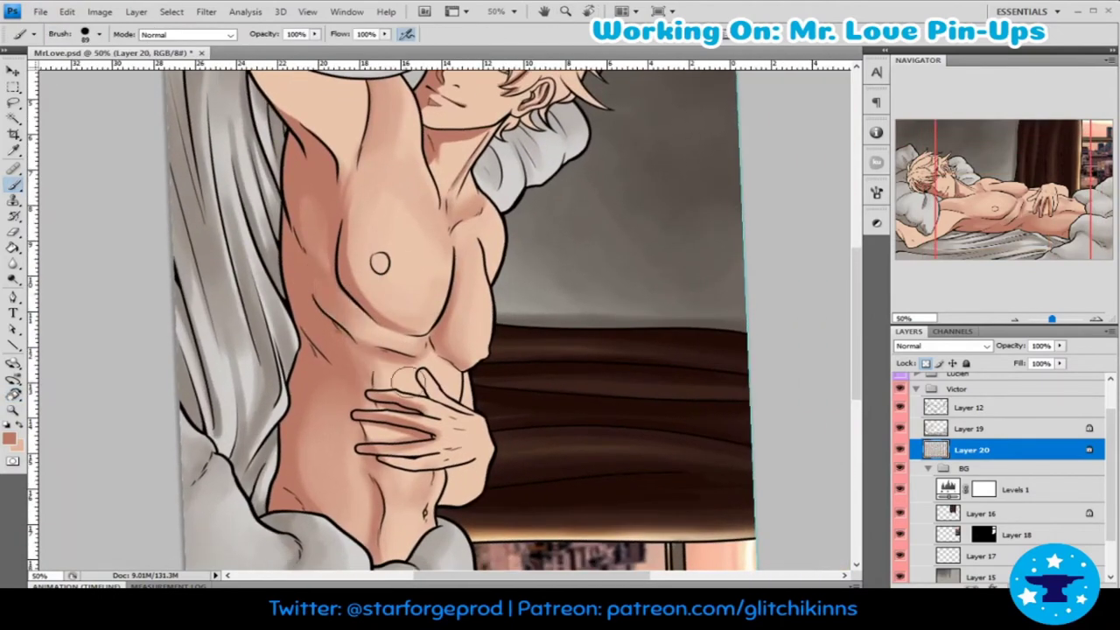
pyautogui.press('[')
pyautogui.press('[')
pyautogui.press('[')
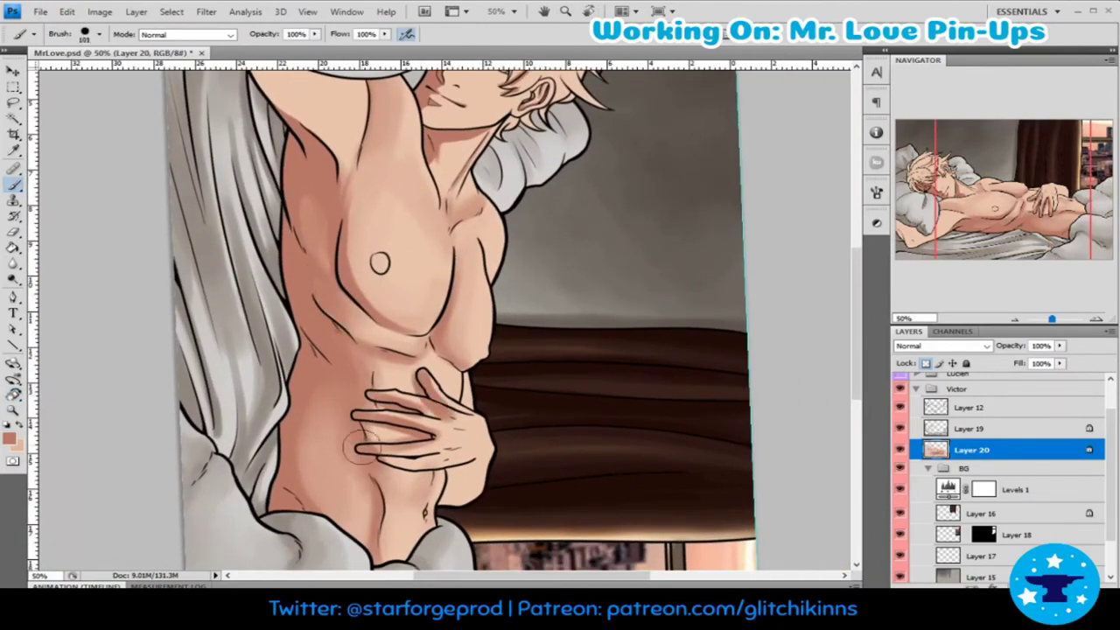
pyautogui.keyDown('ctrl'); pyautogui.click(435, 508); pyautogui.keyUp('ctrl')
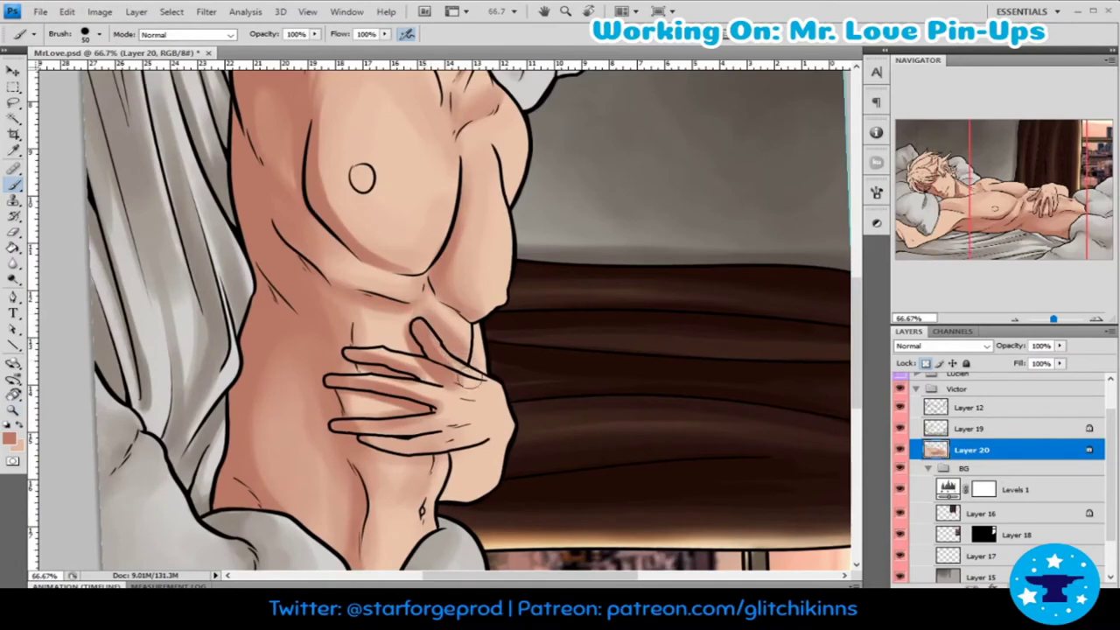
pyautogui.scroll(3, 550, 362)
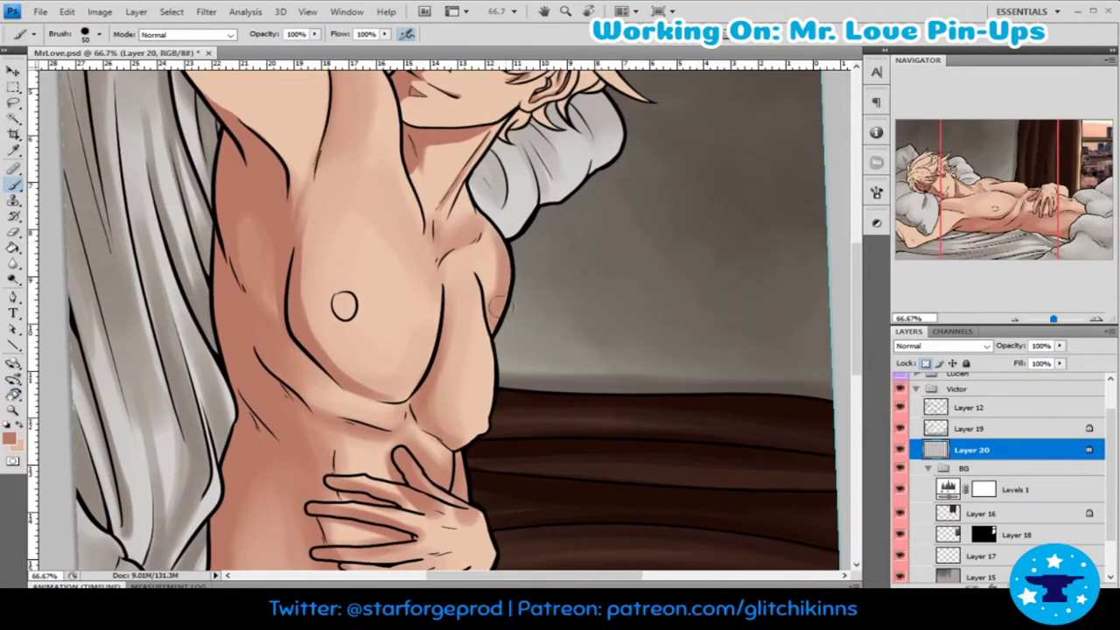
pyautogui.moveTo(448, 242)
pyautogui.mouseDown()
pyautogui.moveTo(442, 313)
pyautogui.moveTo(465, 505)
pyautogui.mouseUp()
pyautogui.moveTo(254, 149)
pyautogui.mouseDown()
pyautogui.moveTo(231, 258)
pyautogui.moveTo(210, 289)
pyautogui.mouseUp()
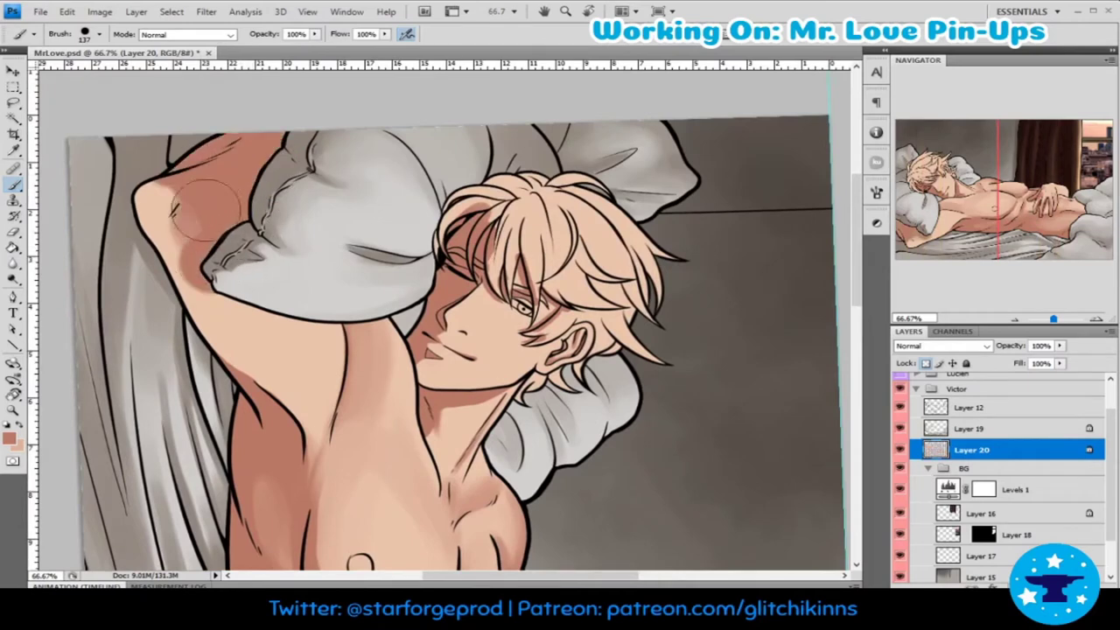
pyautogui.moveTo(175, 184)
pyautogui.mouseDown()
pyautogui.moveTo(140, 236)
pyautogui.moveTo(219, 350)
pyautogui.mouseUp()
pyautogui.moveTo(184, 284); pyautogui.dragTo(266, 385)
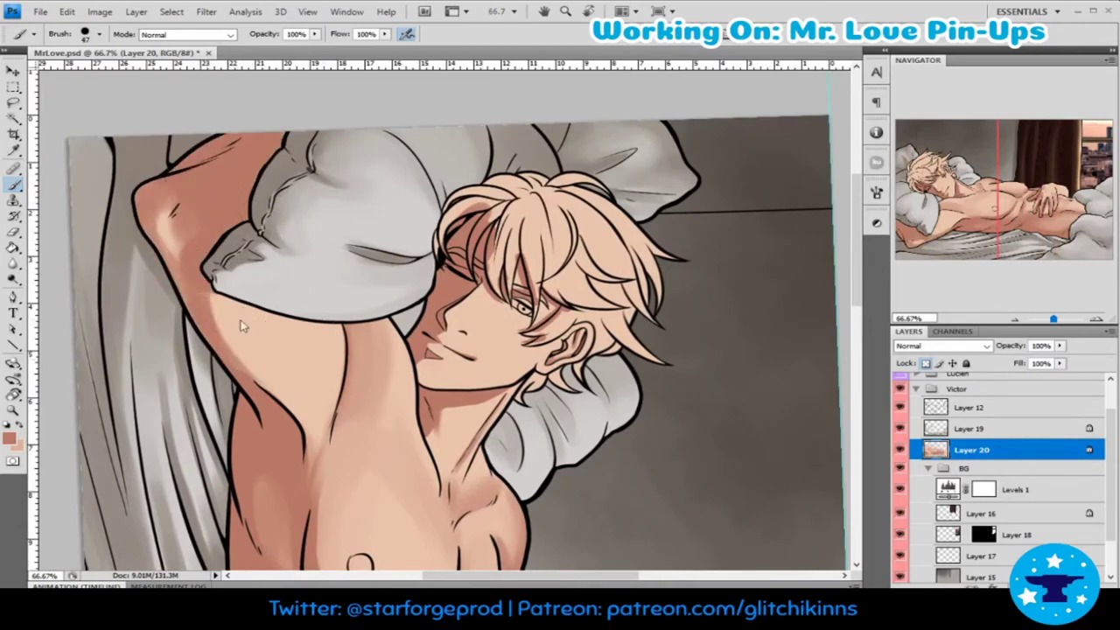
pyautogui.moveTo(210, 280)
pyautogui.mouseDown()
pyautogui.moveTo(263, 385)
pyautogui.moveTo(285, 394)
pyautogui.mouseUp()
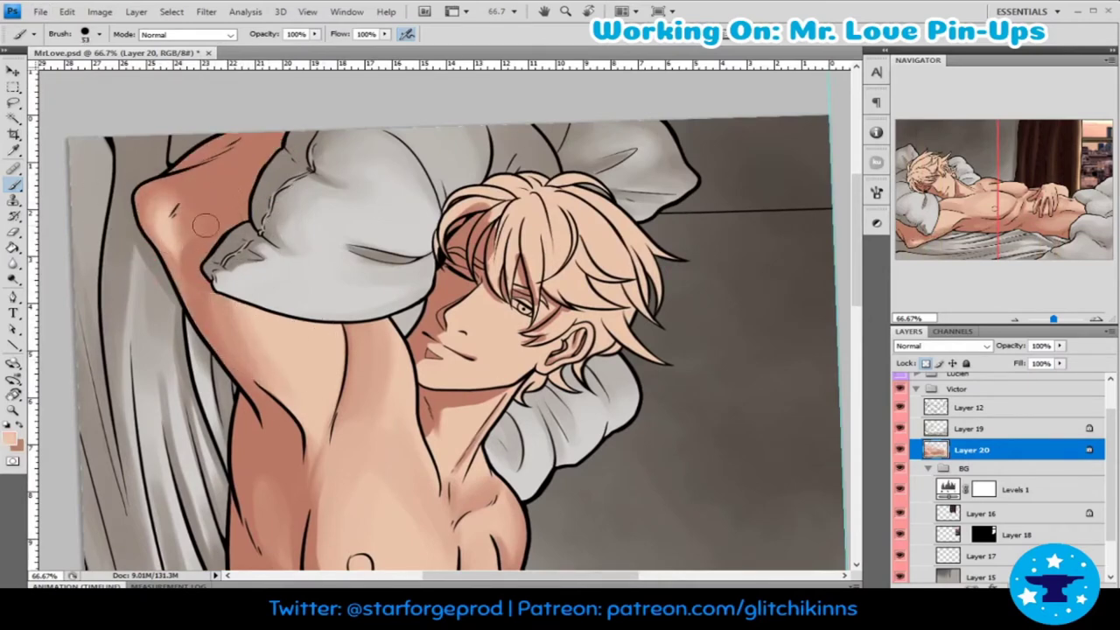
# - Lighten the upper arm near the shoulder with pink, then rotate the view toward the chest
pyautogui.keyDown('alt'); pyautogui.click(270, 236); pyautogui.keyUp('alt')
pyautogui.scroll(1, 270, 235)
pyautogui.moveTo(247, 156)
pyautogui.mouseDown()
pyautogui.moveTo(220, 105)
pyautogui.moveTo(233, 180)
pyautogui.mouseUp()
pyautogui.press(']')
pyautogui.press(']')
pyautogui.press(']')
pyautogui.press('r')
pyautogui.moveTo(210, 223)
pyautogui.mouseDown()
pyautogui.moveTo(90, 421)
pyautogui.moveTo(151, 372)
pyautogui.mouseUp()
# - Sample the chest skin tone and paint shadows under the pillow edge and beneath the arm
pyautogui.press('b')
pyautogui.keyDown('alt'); pyautogui.click(590, 380); pyautogui.keyUp('alt')
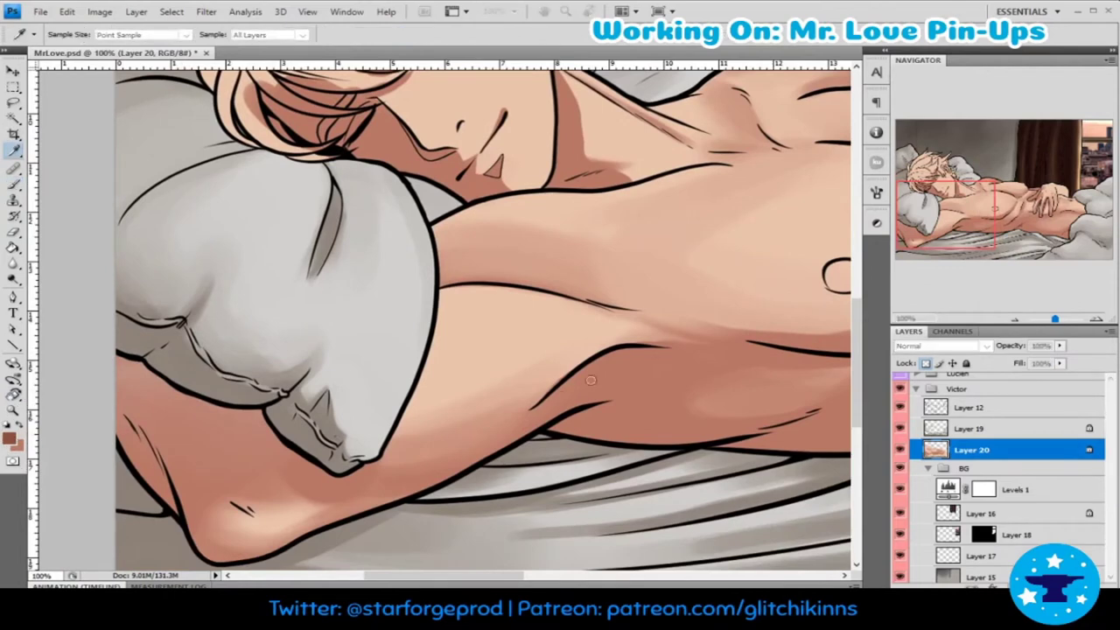
pyautogui.moveTo(288, 438); pyautogui.dragTo(136, 385)
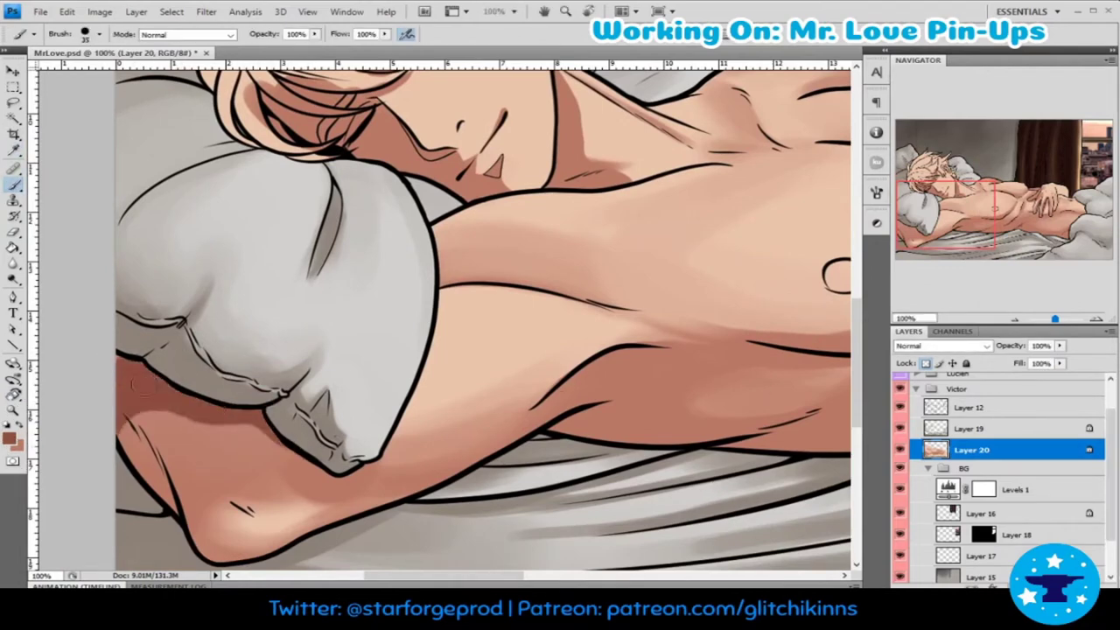
pyautogui.moveTo(262, 430); pyautogui.dragTo(105, 420)
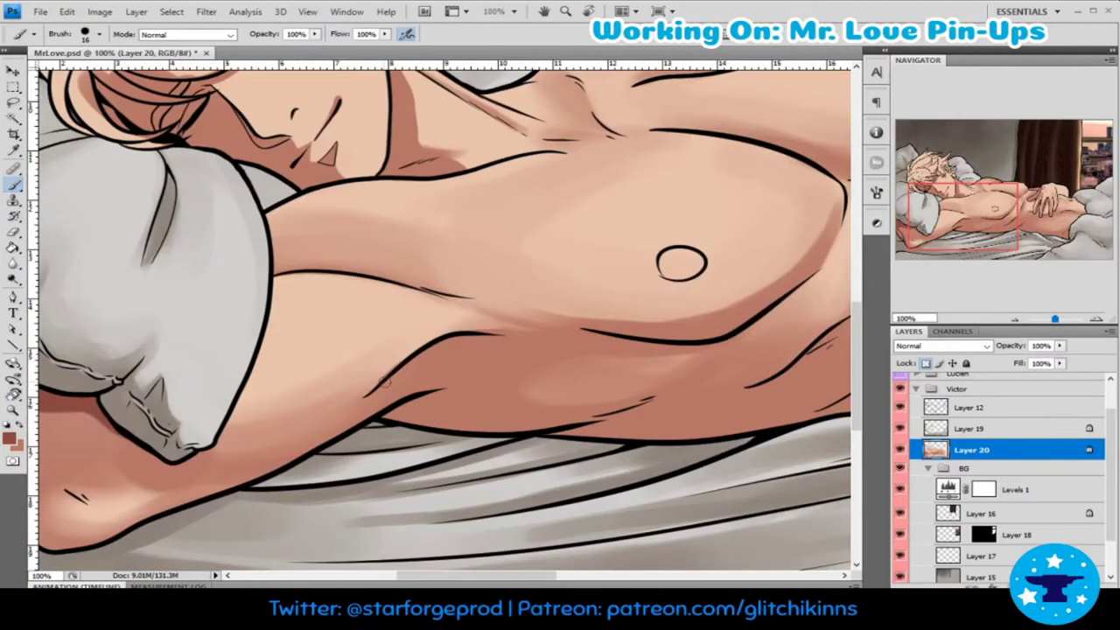
pyautogui.moveTo(385, 385)
pyautogui.mouseDown()
pyautogui.moveTo(482, 337)
pyautogui.moveTo(508, 339)
pyautogui.moveTo(367, 382)
pyautogui.mouseUp()
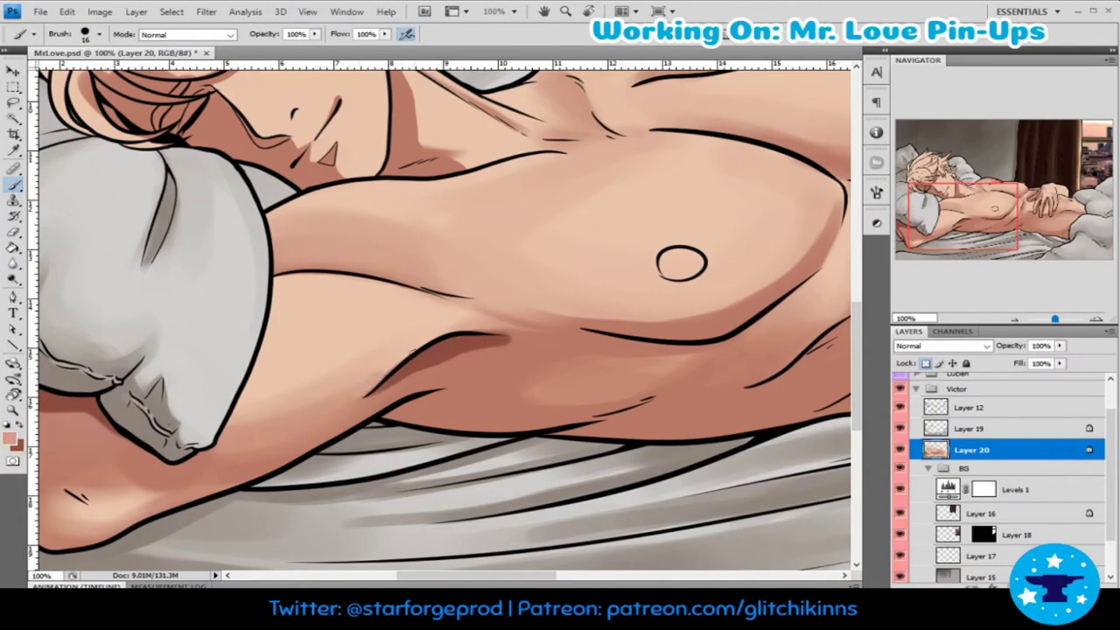
# - Tilt the view and paint dark shadows along the armpit contour, redoing one stroke
pyautogui.press('r')
pyautogui.moveTo(297, 325); pyautogui.dragTo(330, 206)
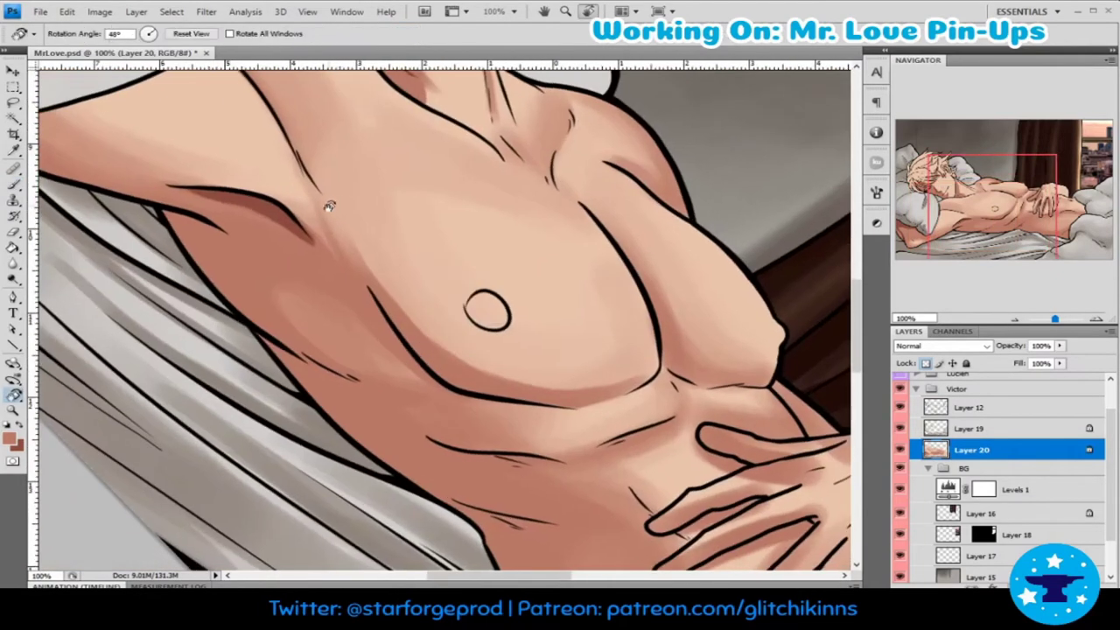
pyautogui.press('b')
pyautogui.moveTo(210, 230); pyautogui.dragTo(175, 222)
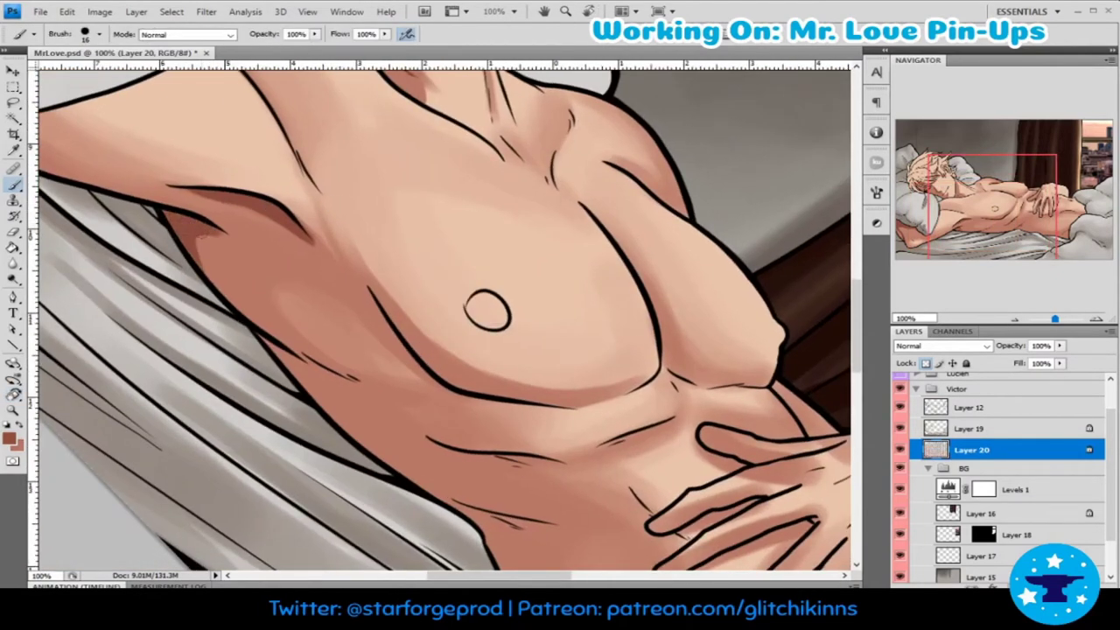
pyautogui.moveTo(263, 262); pyautogui.dragTo(368, 175)
pyautogui.moveTo(302, 131)
pyautogui.mouseDown()
pyautogui.moveTo(287, 284)
pyautogui.moveTo(331, 325)
pyautogui.mouseUp()
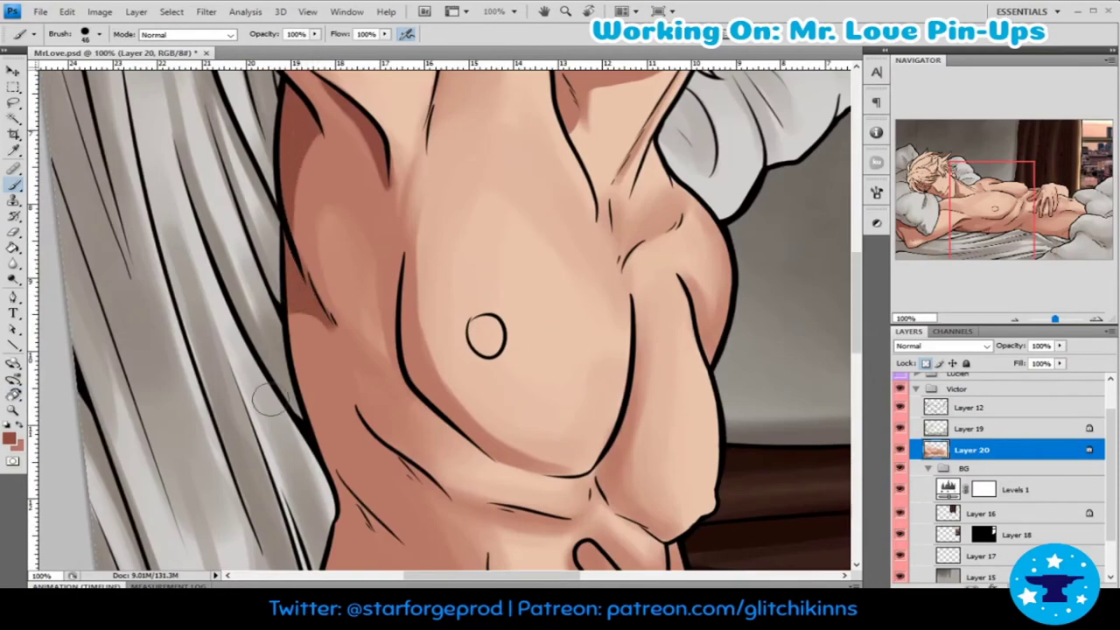
pyautogui.moveTo(297, 442); pyautogui.dragTo(307, 315)
pyautogui.hotkey('ctrl', 'z')
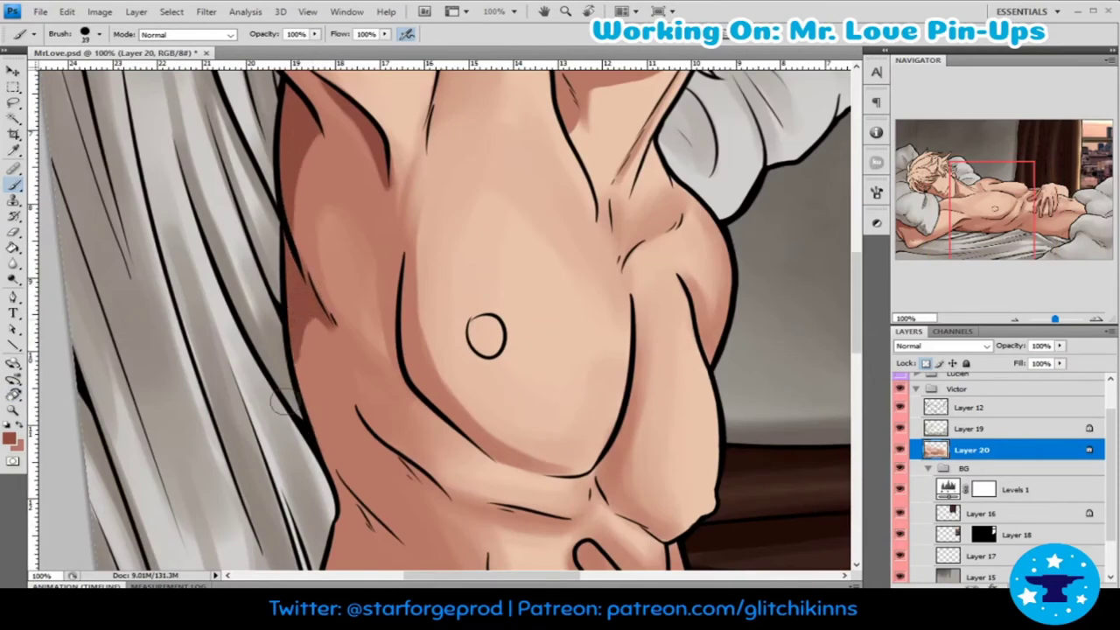
pyautogui.moveTo(280, 403); pyautogui.dragTo(267, 173)
# - Bring the resting hand into view and shadow the gap between the middle fingers
pyautogui.moveTo(311, 249); pyautogui.dragTo(355, 299)
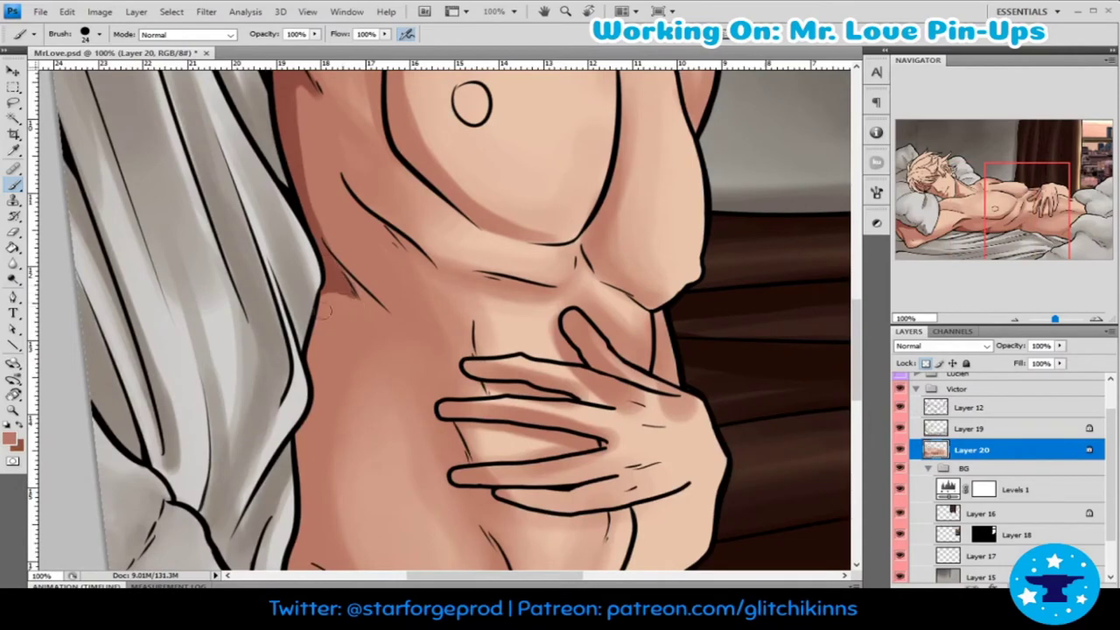
pyautogui.moveTo(324, 394); pyautogui.dragTo(307, 202)
pyautogui.moveTo(298, 263); pyautogui.dragTo(297, 433)
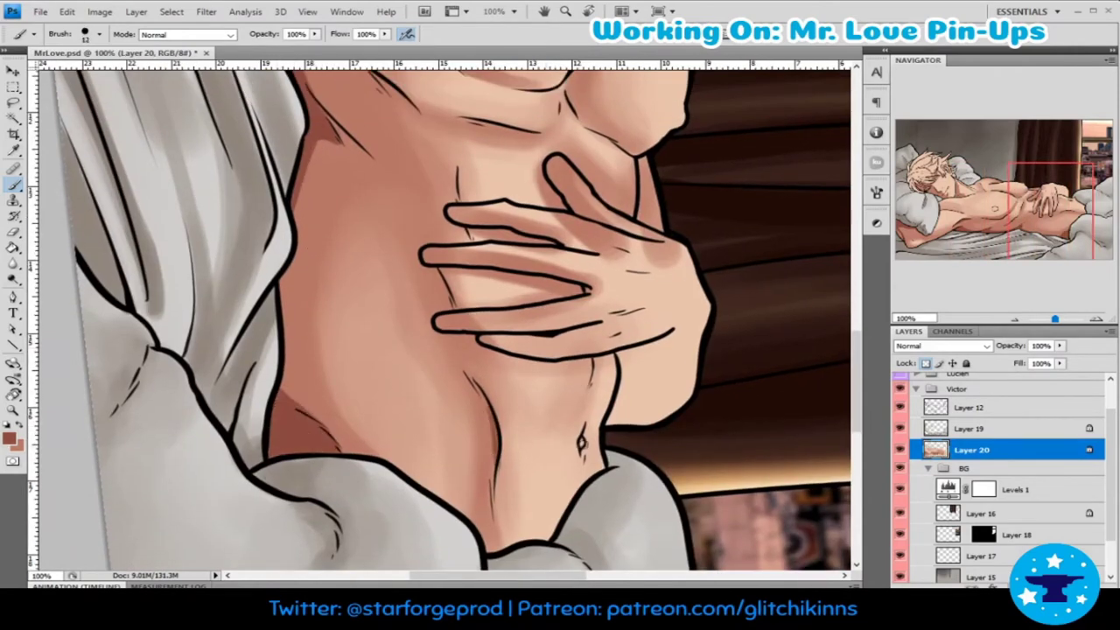
pyautogui.moveTo(449, 301); pyautogui.dragTo(273, 270)
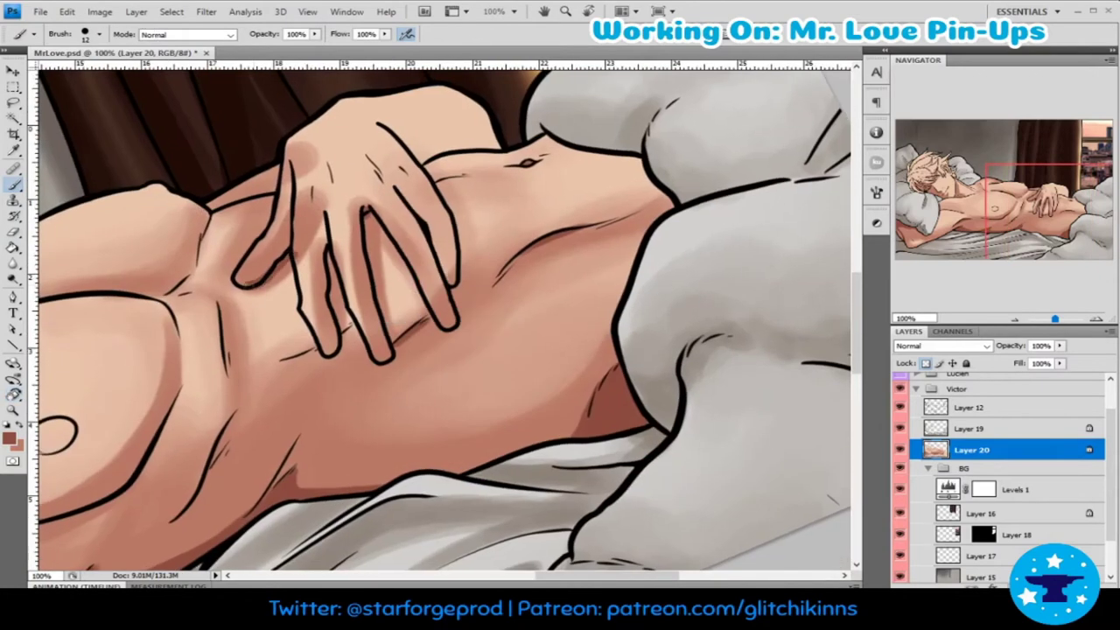
pyautogui.moveTo(370, 215); pyautogui.dragTo(389, 354)
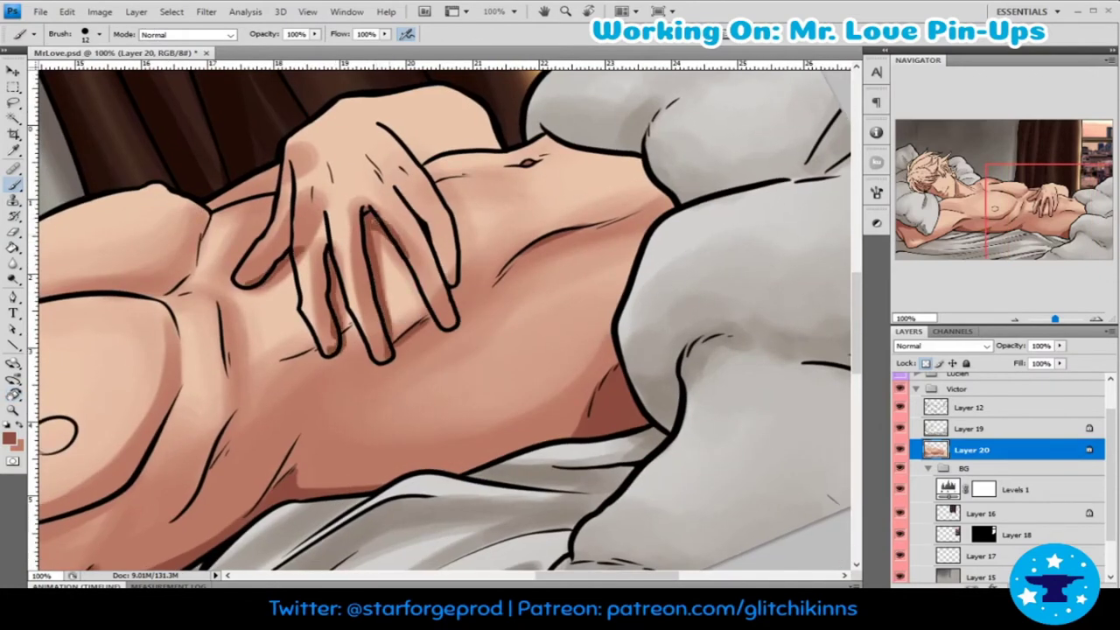
pyautogui.moveTo(376, 215); pyautogui.dragTo(421, 306)
pyautogui.moveTo(444, 262); pyautogui.dragTo(500, 308)
# - Pick a lighter skin tone and highlight the index finger, middle finger and knuckles
pyautogui.moveTo(357, 187)
pyautogui.mouseDown()
pyautogui.moveTo(341, 263)
pyautogui.moveTo(302, 324)
pyautogui.mouseUp()
pyautogui.keyDown('alt'); pyautogui.click(303, 324); pyautogui.keyUp('alt')
pyautogui.moveTo(359, 188); pyautogui.dragTo(365, 306)
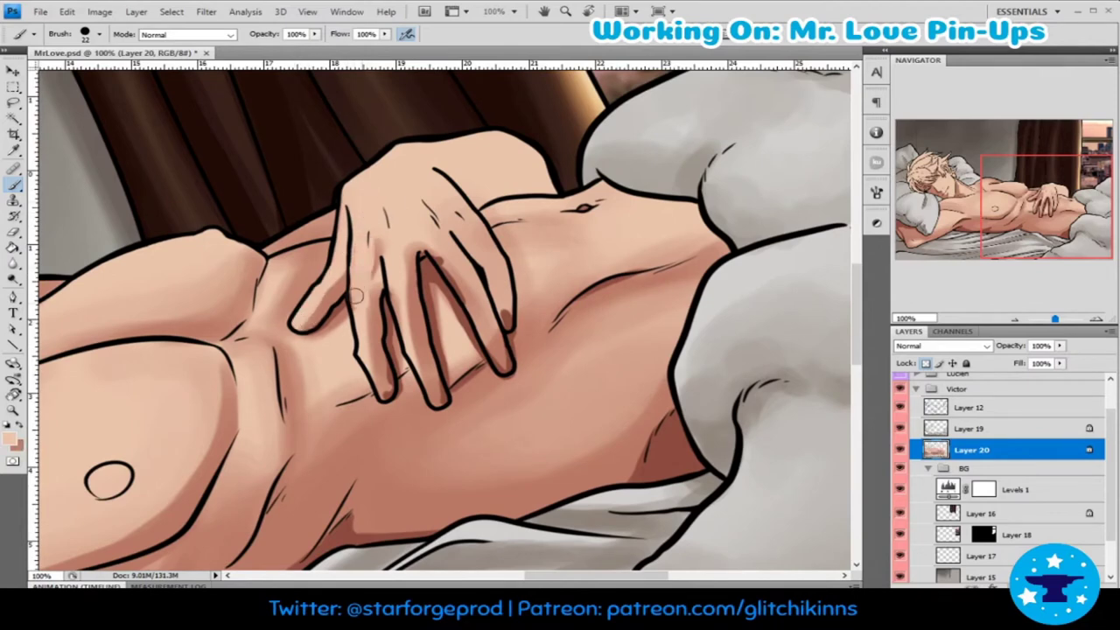
pyautogui.moveTo(350, 241); pyautogui.dragTo(381, 350)
pyautogui.moveTo(392, 401); pyautogui.dragTo(372, 329)
pyautogui.moveTo(410, 262); pyautogui.dragTo(415, 354)
# - Lighten the ring and little fingers and smooth the abdomen beside the hand
pyautogui.moveTo(411, 293); pyautogui.dragTo(442, 404)
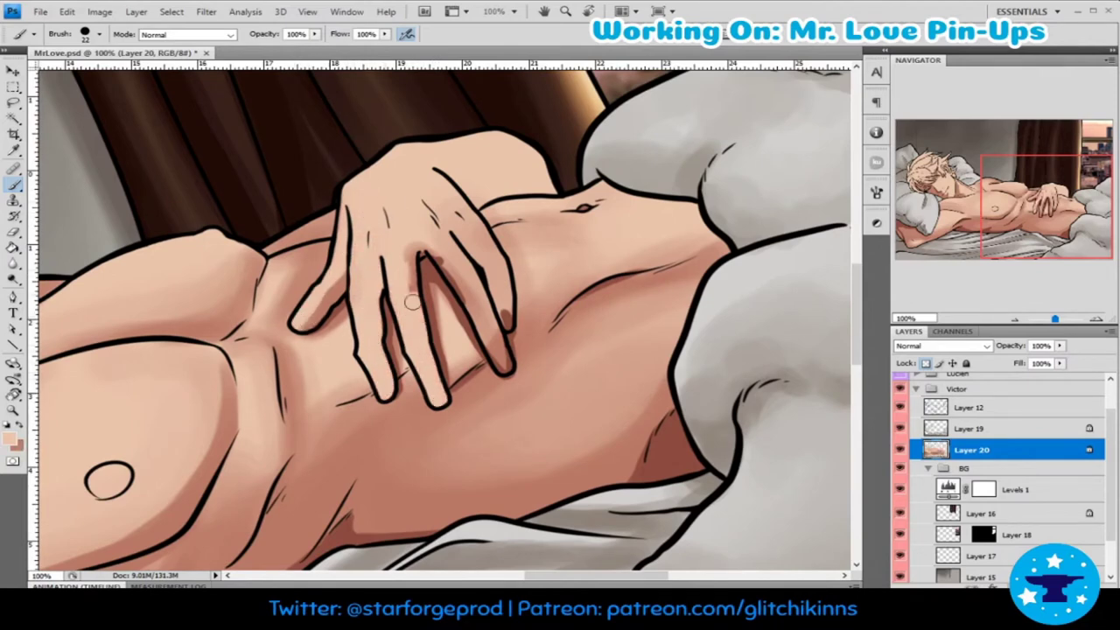
pyautogui.moveTo(429, 245); pyautogui.dragTo(403, 306)
pyautogui.moveTo(476, 263)
pyautogui.mouseDown()
pyautogui.moveTo(495, 324)
pyautogui.moveTo(522, 210)
pyautogui.mouseUp()
pyautogui.moveTo(503, 315)
pyautogui.mouseDown()
pyautogui.moveTo(533, 194)
pyautogui.moveTo(604, 250)
pyautogui.moveTo(546, 224)
pyautogui.mouseUp()
pyautogui.moveTo(522, 174)
pyautogui.mouseDown()
pyautogui.moveTo(604, 236)
pyautogui.moveTo(516, 175)
pyautogui.moveTo(536, 162)
pyautogui.moveTo(604, 232)
pyautogui.moveTo(525, 175)
pyautogui.moveTo(508, 187)
pyautogui.mouseUp()
# - With a smaller brush and a darker sampled shade, paint and blend shading between the knuckles
pyautogui.keyDown('alt'); pyautogui.click(477, 180); pyautogui.keyUp('alt')
pyautogui.press('[')
pyautogui.press('[')
pyautogui.keyDown('alt'); pyautogui.click(426, 215); pyautogui.keyUp('alt')
pyautogui.moveTo(438, 182)
pyautogui.mouseDown()
pyautogui.moveTo(433, 223)
pyautogui.moveTo(479, 232)
pyautogui.mouseUp()
pyautogui.moveTo(498, 194)
pyautogui.mouseDown()
pyautogui.moveTo(508, 240)
pyautogui.moveTo(448, 178)
pyautogui.moveTo(399, 273)
pyautogui.mouseUp()
pyautogui.moveTo(457, 233); pyautogui.dragTo(512, 201)
pyautogui.keyDown('alt'); pyautogui.click(440, 230); pyautogui.keyUp('alt')
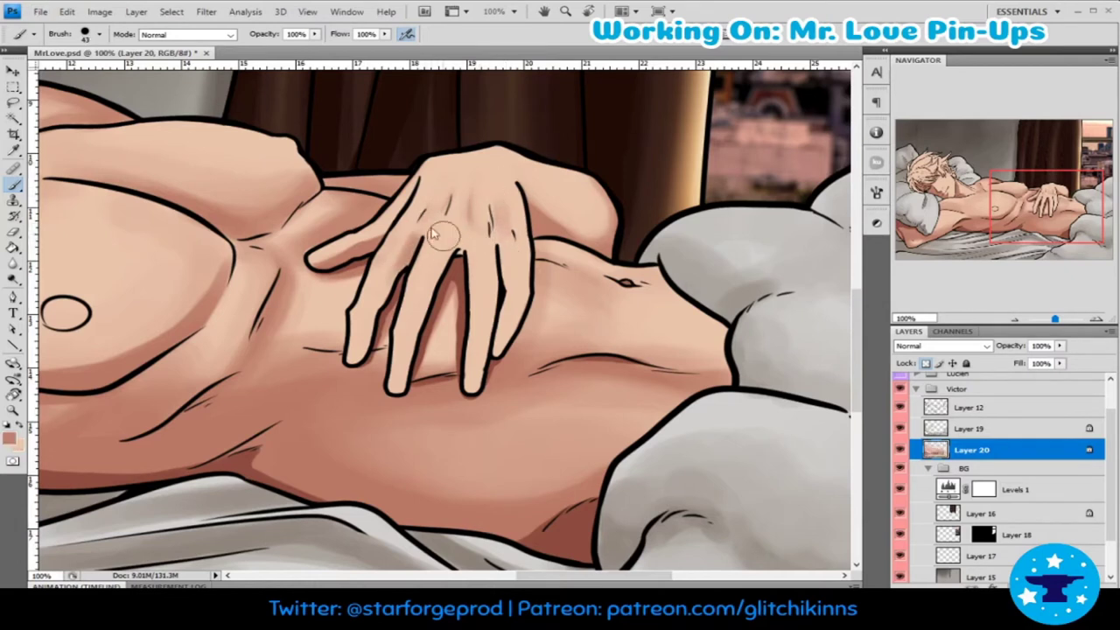
pyautogui.moveTo(440, 231)
pyautogui.mouseDown()
pyautogui.moveTo(458, 175)
pyautogui.moveTo(477, 195)
pyautogui.moveTo(433, 249)
pyautogui.moveTo(448, 228)
pyautogui.moveTo(516, 210)
pyautogui.moveTo(425, 220)
pyautogui.mouseUp()
# - Use a fine brush and sampled hand tones to shade the index and middle fingers
pyautogui.press(']')
pyautogui.press(']')
pyautogui.press('[')
pyautogui.press('[')
pyautogui.press('[')
pyautogui.keyDown('alt'); pyautogui.click(433, 250); pyautogui.keyUp('alt')
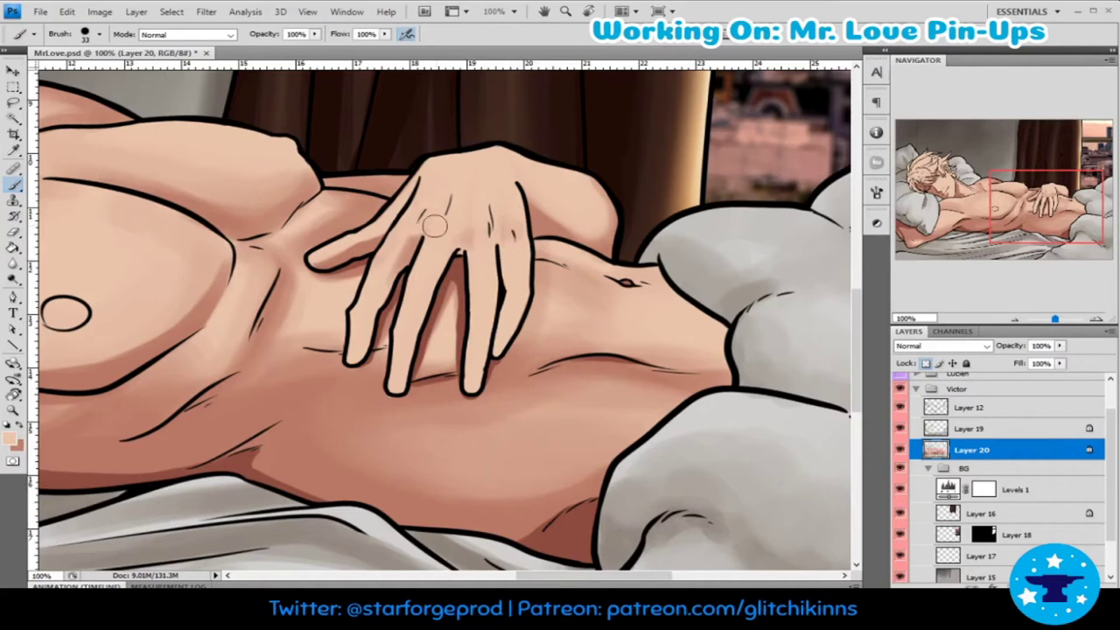
pyautogui.press('[')
pyautogui.press('[')
pyautogui.press('[')
pyautogui.keyDown('alt'); pyautogui.click(411, 250); pyautogui.keyUp('alt')
pyautogui.moveTo(402, 263)
pyautogui.mouseDown()
pyautogui.moveTo(420, 242)
pyautogui.moveTo(354, 346)
pyautogui.moveTo(403, 245)
pyautogui.mouseUp()
pyautogui.keyDown('alt'); pyautogui.click(363, 315); pyautogui.keyUp('alt')
pyautogui.keyDown('alt'); pyautogui.click(402, 250); pyautogui.keyUp('alt')
pyautogui.moveTo(402, 332)
pyautogui.mouseDown()
pyautogui.moveTo(407, 381)
pyautogui.moveTo(411, 311)
pyautogui.mouseUp()
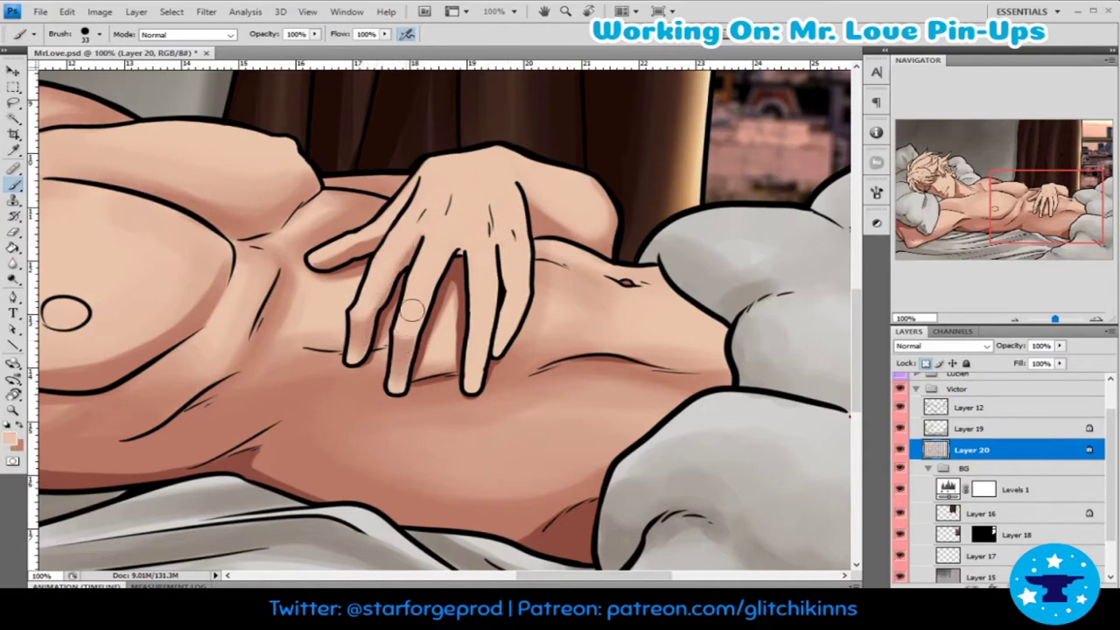
# - Darken shading along the middle and ring fingers, then zoom out to see the figure
pyautogui.keyDown('alt'); pyautogui.click(413, 308); pyautogui.keyUp('alt')
pyautogui.moveTo(477, 337)
pyautogui.mouseDown()
pyautogui.moveTo(477, 372)
pyautogui.moveTo(482, 336)
pyautogui.moveTo(499, 352)
pyautogui.moveTo(521, 305)
pyautogui.mouseUp()
pyautogui.keyDown('alt'); pyautogui.click(480, 335); pyautogui.keyUp('alt')
pyautogui.keyDown('alt'); pyautogui.click(403, 361); pyautogui.keyUp('alt')
pyautogui.keyDown('alt'); pyautogui.click(518, 280); pyautogui.keyUp('alt')
pyautogui.keyDown('alt'); pyautogui.click(516, 271); pyautogui.keyUp('alt')
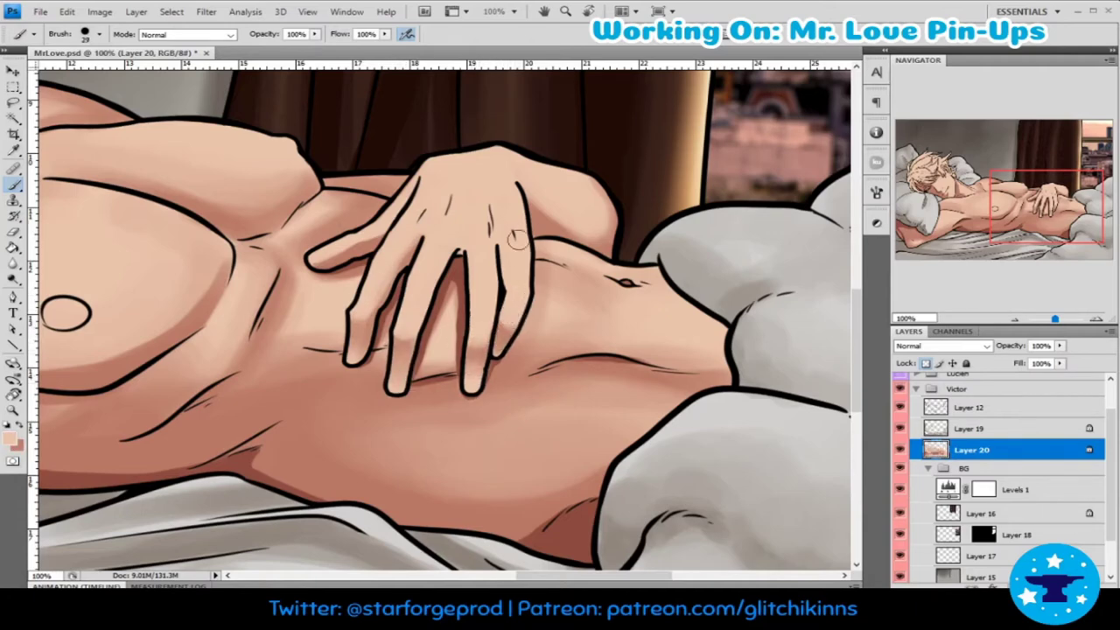
pyautogui.moveTo(502, 245); pyautogui.dragTo(506, 304)
pyautogui.press('z')
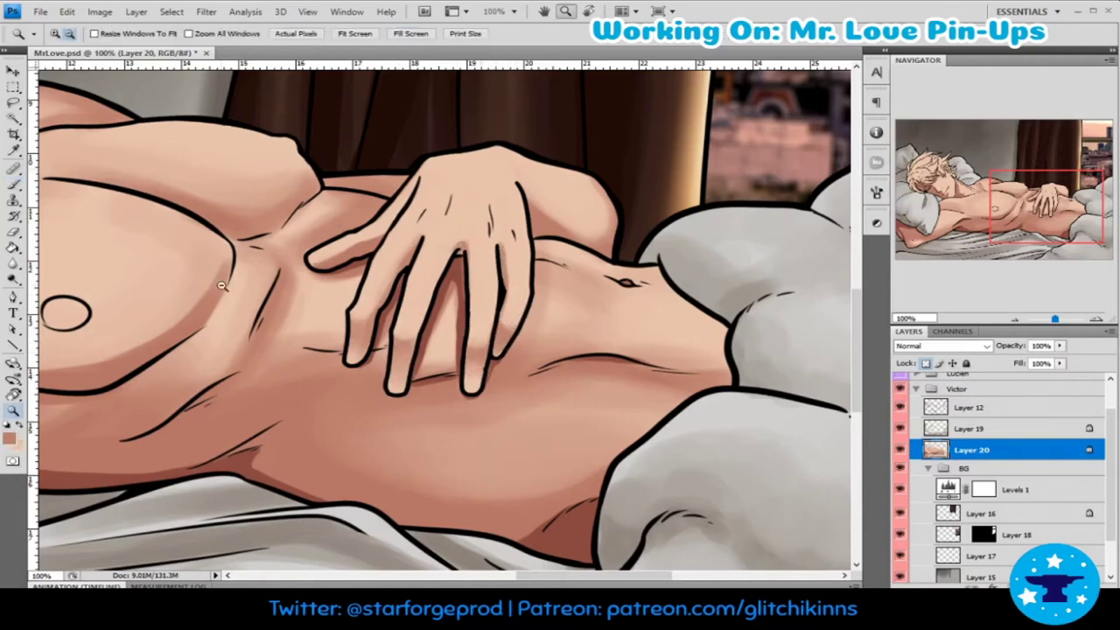
pyautogui.moveTo(480, 169); pyautogui.dragTo(243, 315)
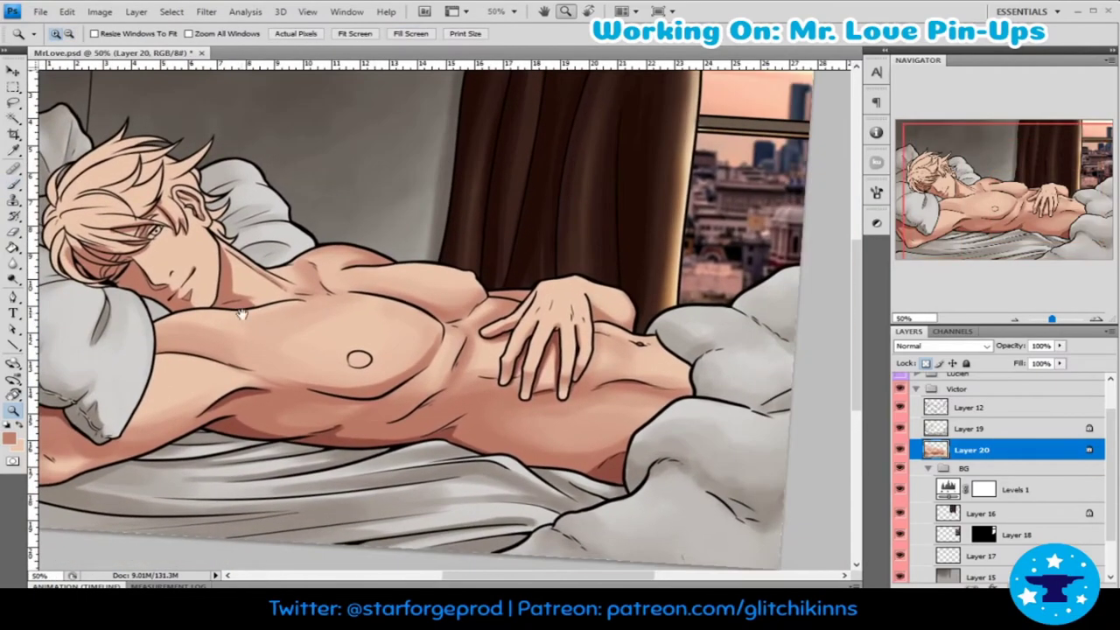
# - Add a new layer above Layer 20 and zoom and rotate the view onto the face
pyautogui.keyDown('alt'); pyautogui.click(242, 315); pyautogui.keyUp('alt')
pyautogui.press('r')
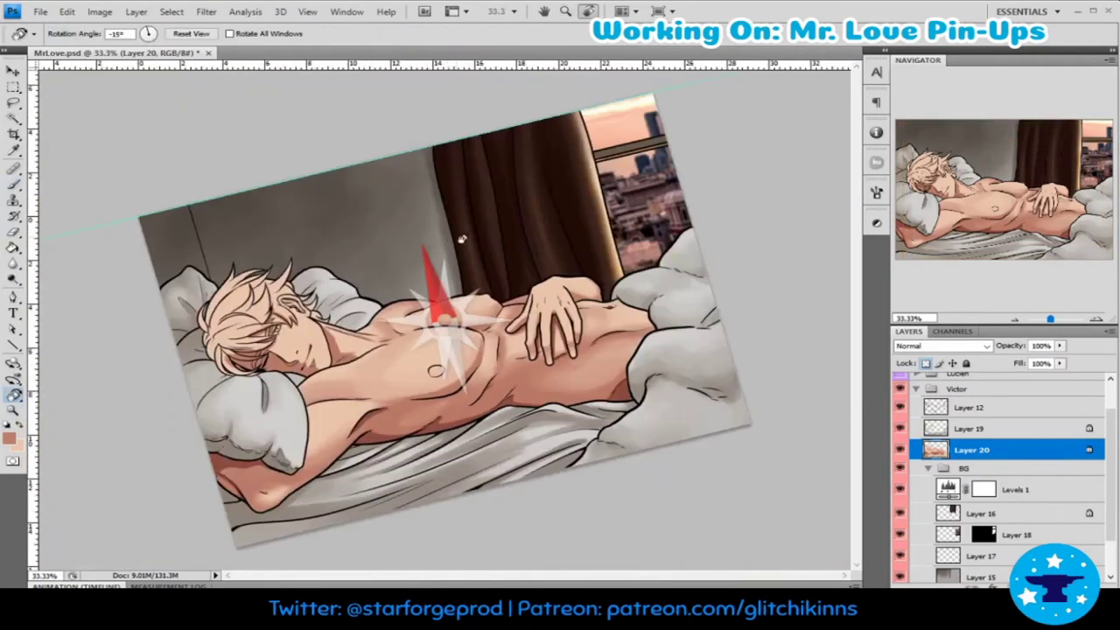
pyautogui.press('z')
pyautogui.moveTo(284, 270); pyautogui.dragTo(533, 448)
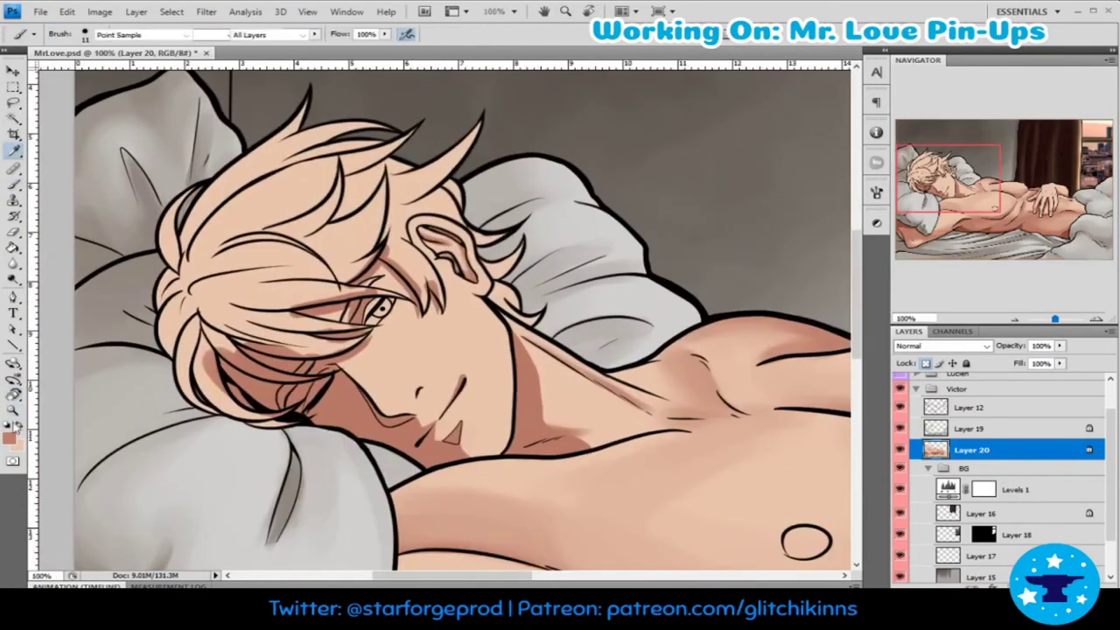
pyautogui.press('i')
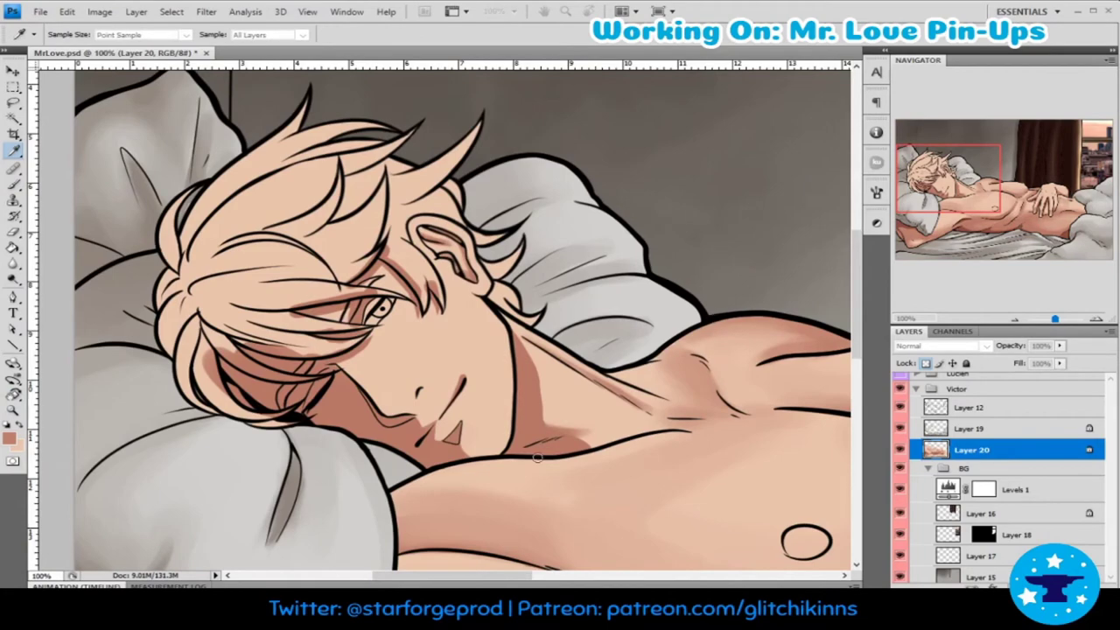
pyautogui.hotkey('ctrl', 'shift', 'alt', 'n')
pyautogui.press('r')
pyautogui.hotkey('ctrl', '+')
pyautogui.moveTo(490, 263)
pyautogui.mouseDown()
pyautogui.moveTo(454, 161)
pyautogui.moveTo(493, 324)
pyautogui.mouseUp()
pyautogui.press('b')
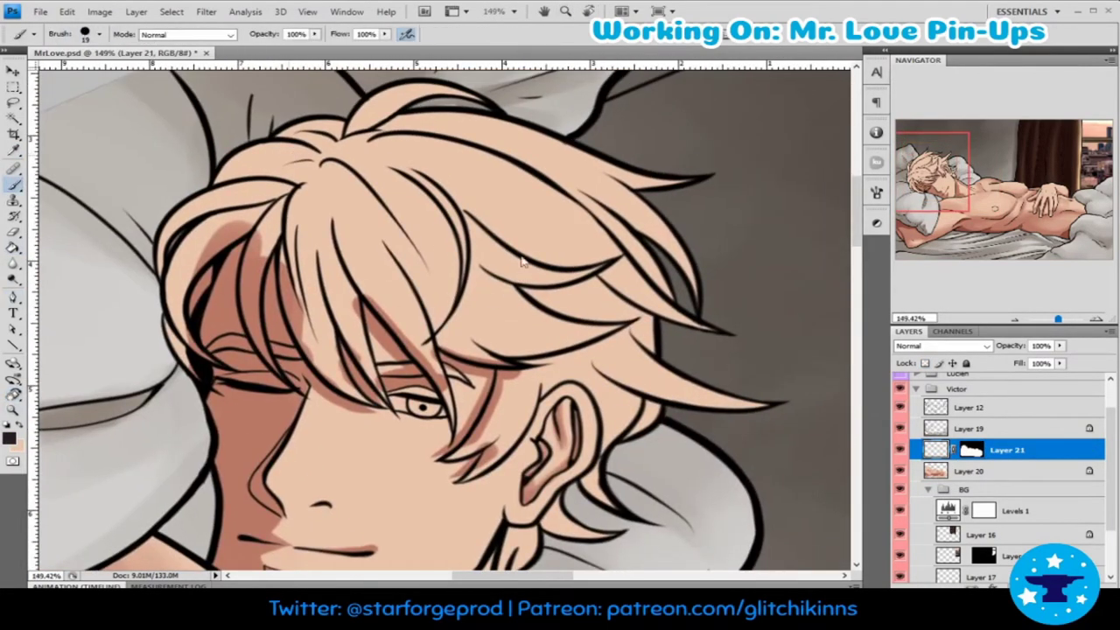
# - Paint dark hair along the left side of the head with a strand toward the eye
pyautogui.moveTo(306, 147); pyautogui.dragTo(186, 376)
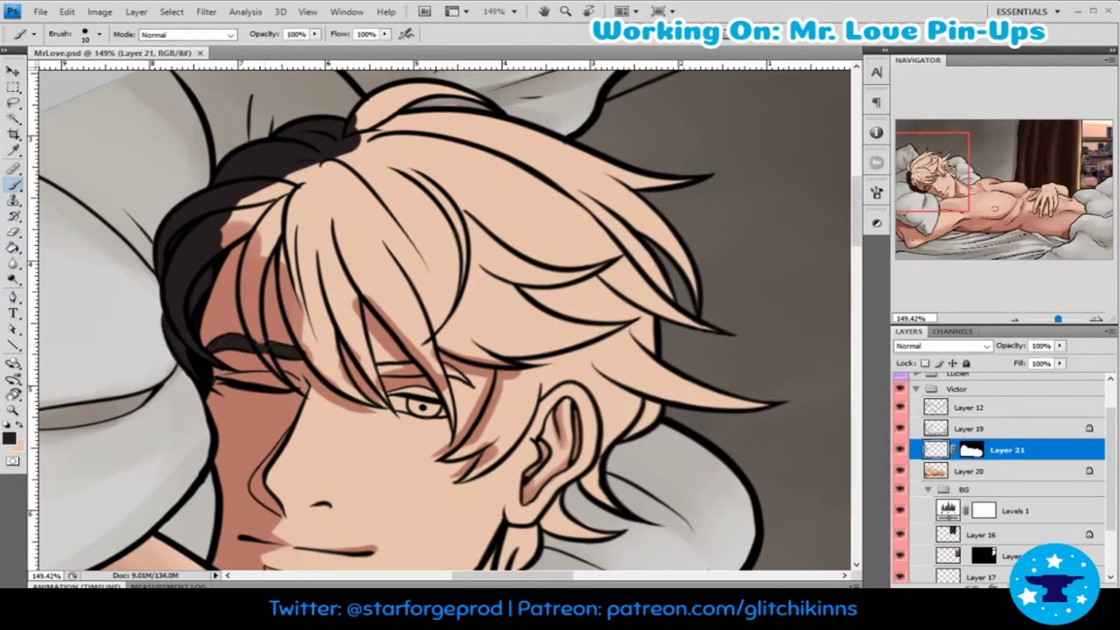
pyautogui.moveTo(247, 326)
pyautogui.mouseDown()
pyautogui.moveTo(262, 231)
pyautogui.moveTo(260, 263)
pyautogui.mouseUp()
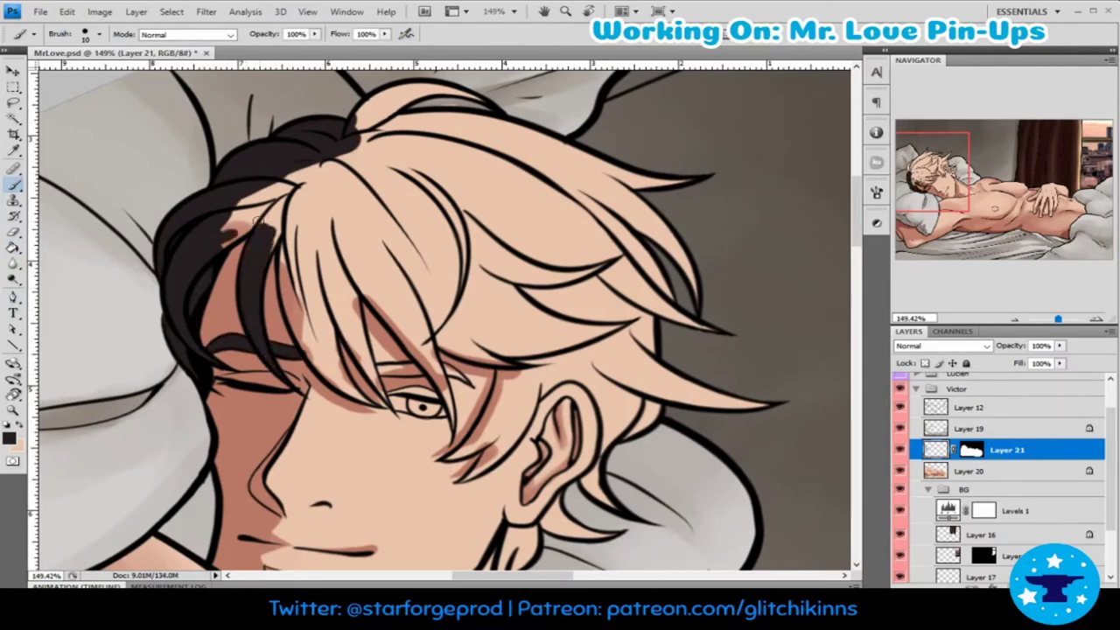
pyautogui.moveTo(218, 220)
pyautogui.mouseDown()
pyautogui.moveTo(298, 206)
pyautogui.moveTo(294, 306)
pyautogui.moveTo(316, 359)
pyautogui.moveTo(359, 399)
pyautogui.mouseUp()
pyautogui.press(']')
pyautogui.press(']')
pyautogui.press(']')
pyautogui.moveTo(317, 198)
pyautogui.mouseDown()
pyautogui.moveTo(322, 346)
pyautogui.moveTo(339, 295)
pyautogui.mouseUp()
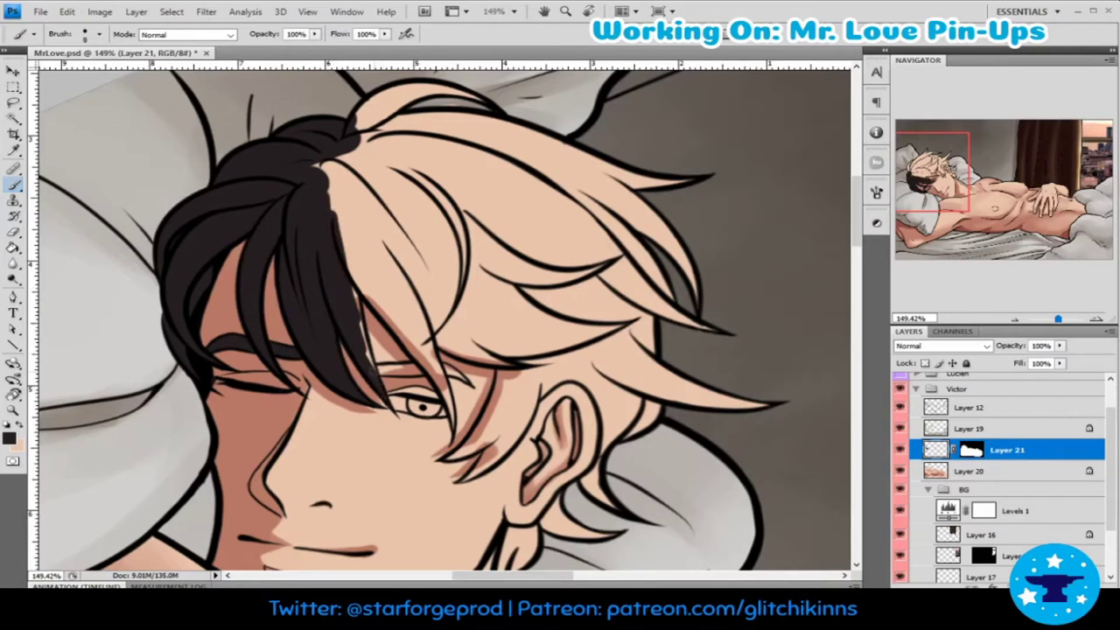
pyautogui.moveTo(445, 371); pyautogui.dragTo(497, 298)
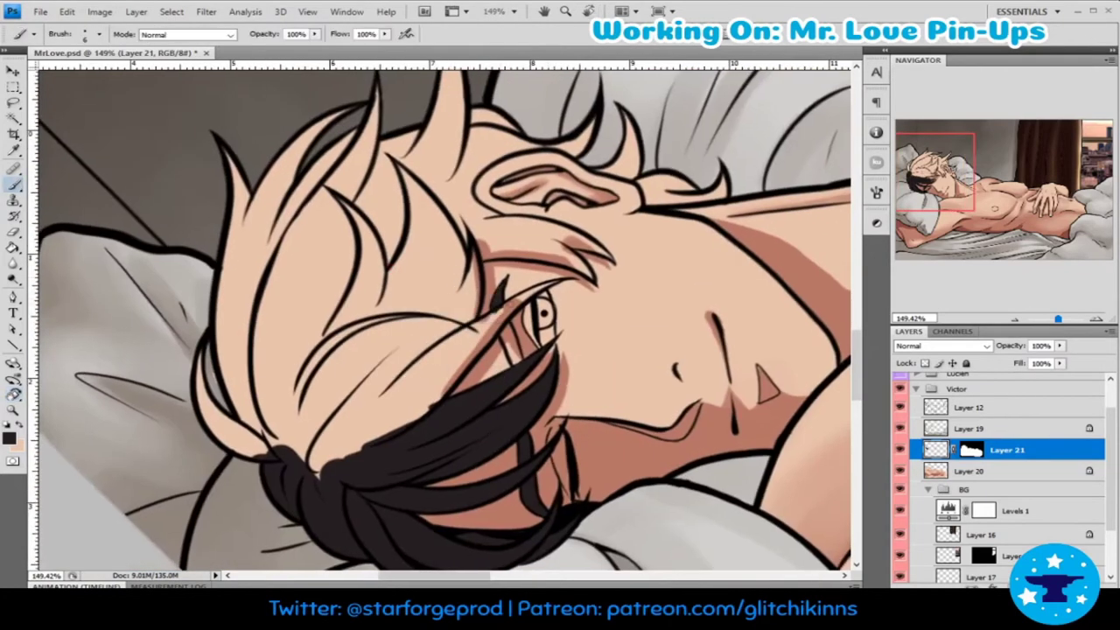
# - Paint dark hair strands over the forehead and eye
pyautogui.moveTo(518, 312)
pyautogui.mouseDown()
pyautogui.moveTo(455, 348)
pyautogui.moveTo(415, 418)
pyautogui.mouseUp()
pyautogui.moveTo(479, 267); pyautogui.dragTo(434, 360)
pyautogui.moveTo(478, 248); pyautogui.dragTo(455, 324)
pyautogui.moveTo(521, 244)
pyautogui.mouseDown()
pyautogui.moveTo(462, 298)
pyautogui.moveTo(487, 255)
pyautogui.moveTo(560, 376)
pyautogui.moveTo(567, 357)
pyautogui.moveTo(599, 361)
pyautogui.mouseUp()
pyautogui.press('e')
pyautogui.press('b')
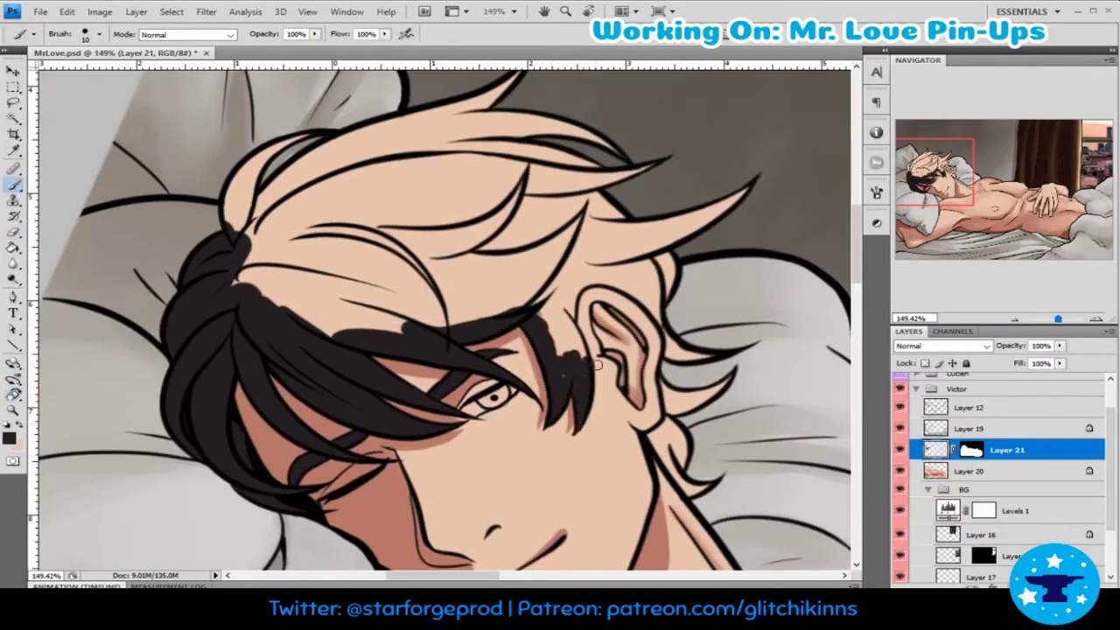
# - Paint dark hair over the top of the ear and strands flowing behind it
pyautogui.moveTo(564, 313)
pyautogui.mouseDown()
pyautogui.moveTo(623, 286)
pyautogui.moveTo(669, 326)
pyautogui.mouseUp()
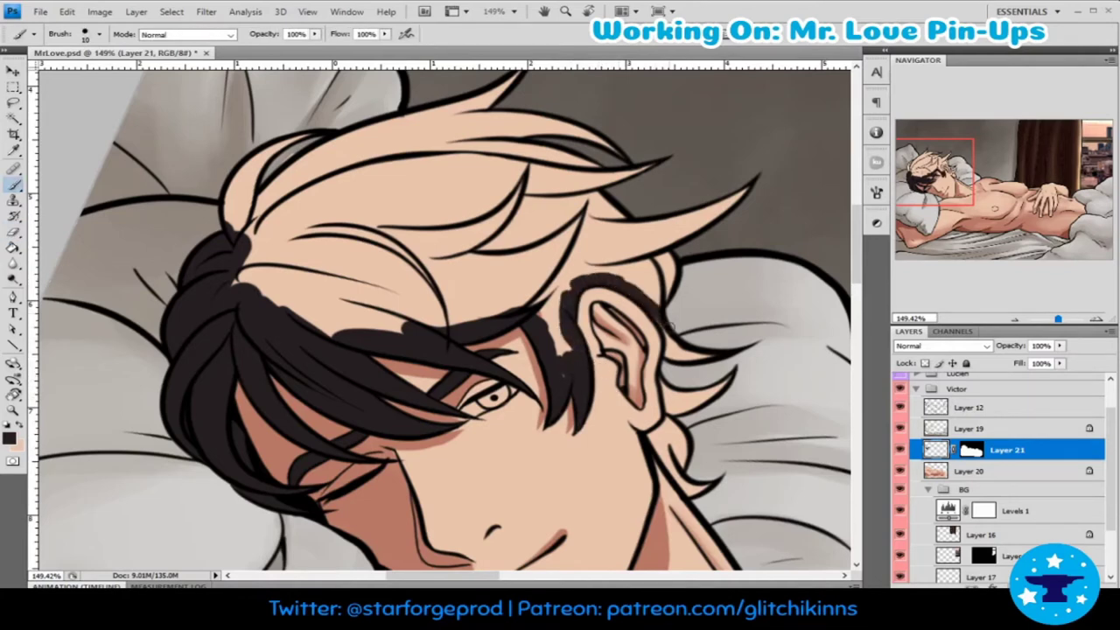
pyautogui.moveTo(530, 339); pyautogui.dragTo(581, 275)
pyautogui.moveTo(663, 339)
pyautogui.mouseDown()
pyautogui.moveTo(682, 375)
pyautogui.moveTo(732, 411)
pyautogui.mouseUp()
pyautogui.moveTo(693, 367)
pyautogui.mouseDown()
pyautogui.moveTo(652, 455)
pyautogui.moveTo(676, 462)
pyautogui.mouseUp()
# - With a much larger brush, cover the remaining blonde hair in dark colour
pyautogui.moveTo(569, 298); pyautogui.dragTo(705, 218)
pyautogui.scroll(1, 525, 262)
pyautogui.moveTo(254, 289); pyautogui.dragTo(455, 202)
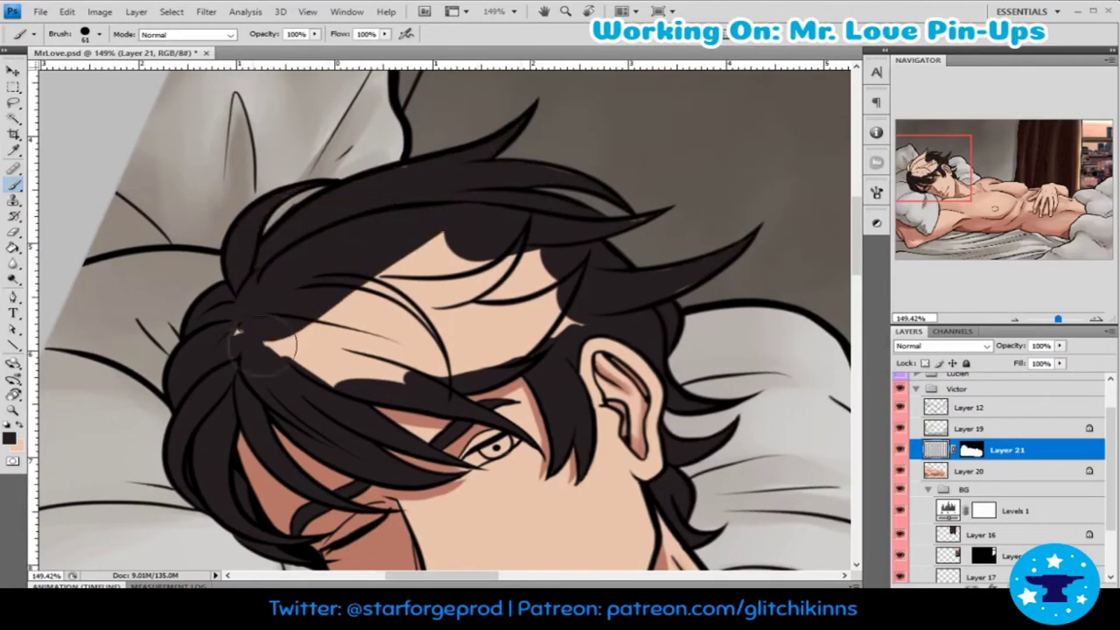
pyautogui.moveTo(289, 359)
pyautogui.mouseDown()
pyautogui.moveTo(543, 263)
pyautogui.moveTo(561, 289)
pyautogui.mouseUp()
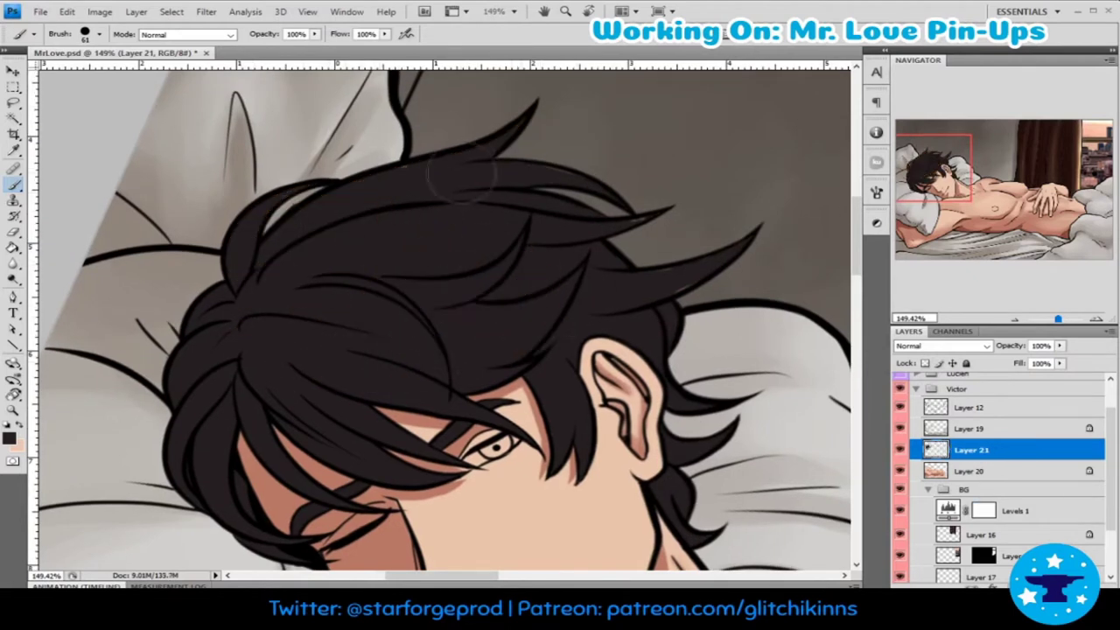
pyautogui.press('e')
pyautogui.press('b')
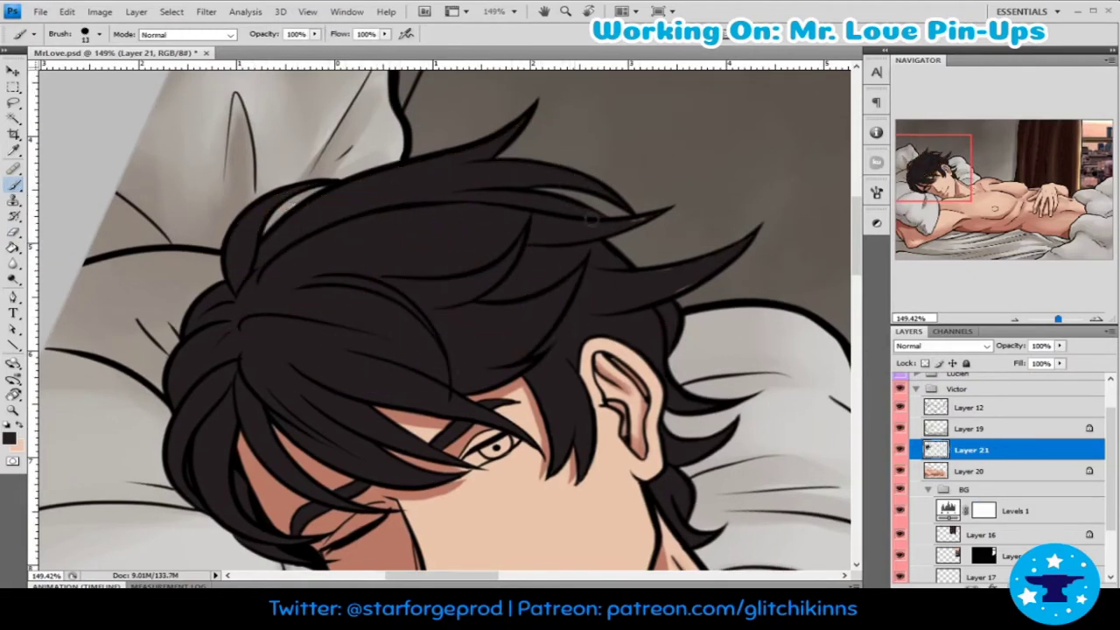
pyautogui.moveTo(666, 287); pyautogui.dragTo(525, 262)
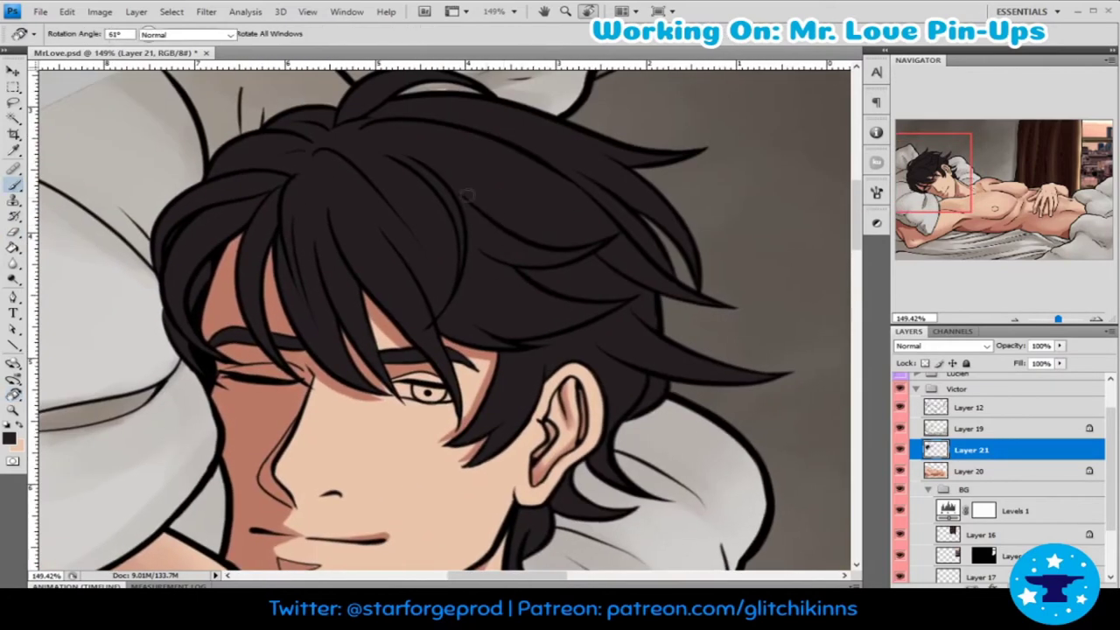
# - Paint darker strand strokes across the top of the hair, redoing one misplaced stroke
pyautogui.press('i')
pyautogui.press('b')
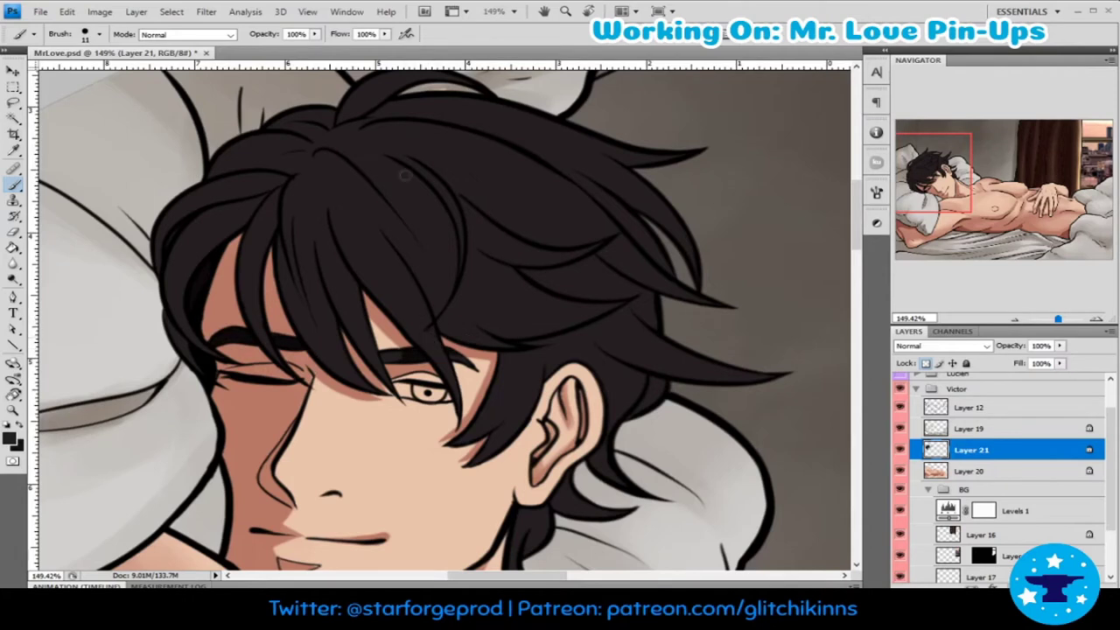
pyautogui.moveTo(289, 175)
pyautogui.mouseDown()
pyautogui.moveTo(254, 219)
pyautogui.moveTo(325, 363)
pyautogui.mouseUp()
pyautogui.moveTo(307, 199)
pyautogui.mouseDown()
pyautogui.moveTo(298, 282)
pyautogui.moveTo(338, 363)
pyautogui.mouseUp()
pyautogui.moveTo(311, 226); pyautogui.dragTo(336, 333)
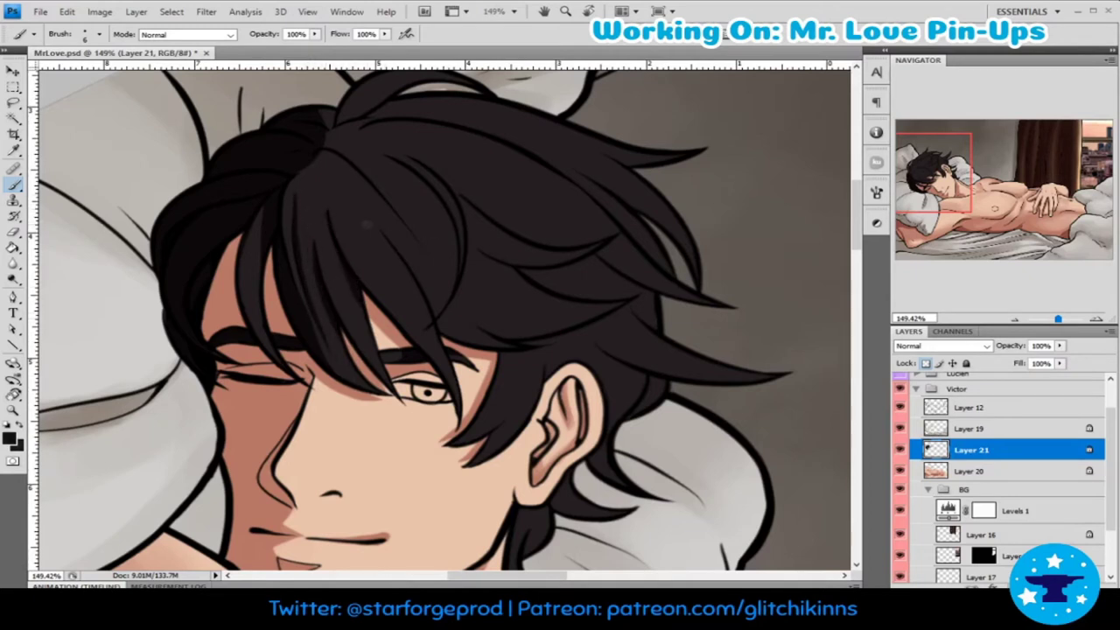
pyautogui.moveTo(366, 223); pyautogui.dragTo(423, 347)
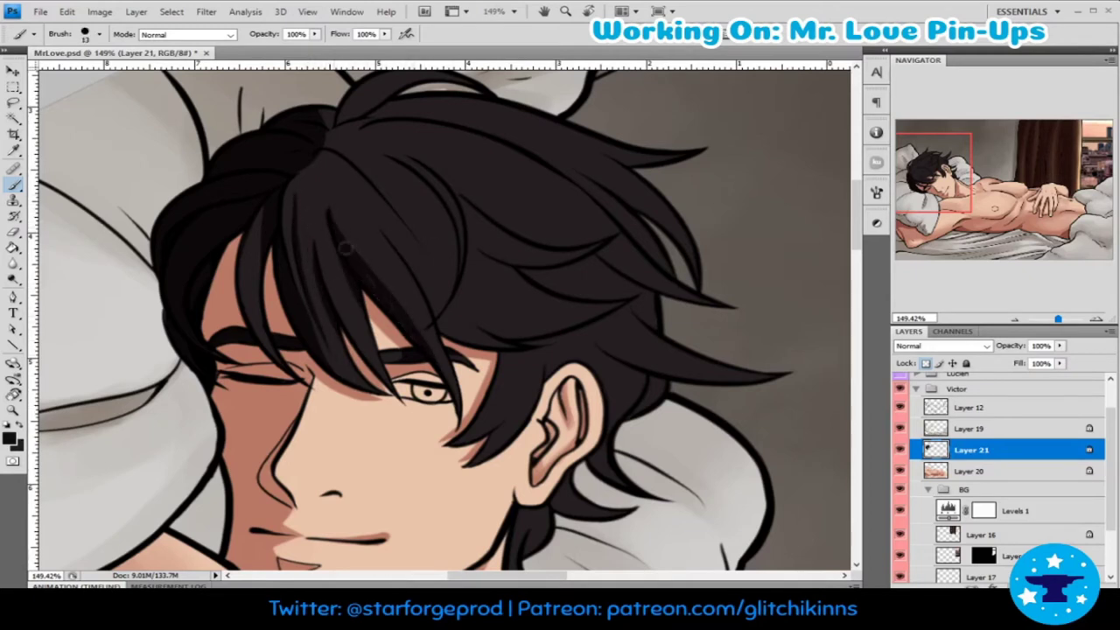
pyautogui.moveTo(345, 159); pyautogui.dragTo(427, 261)
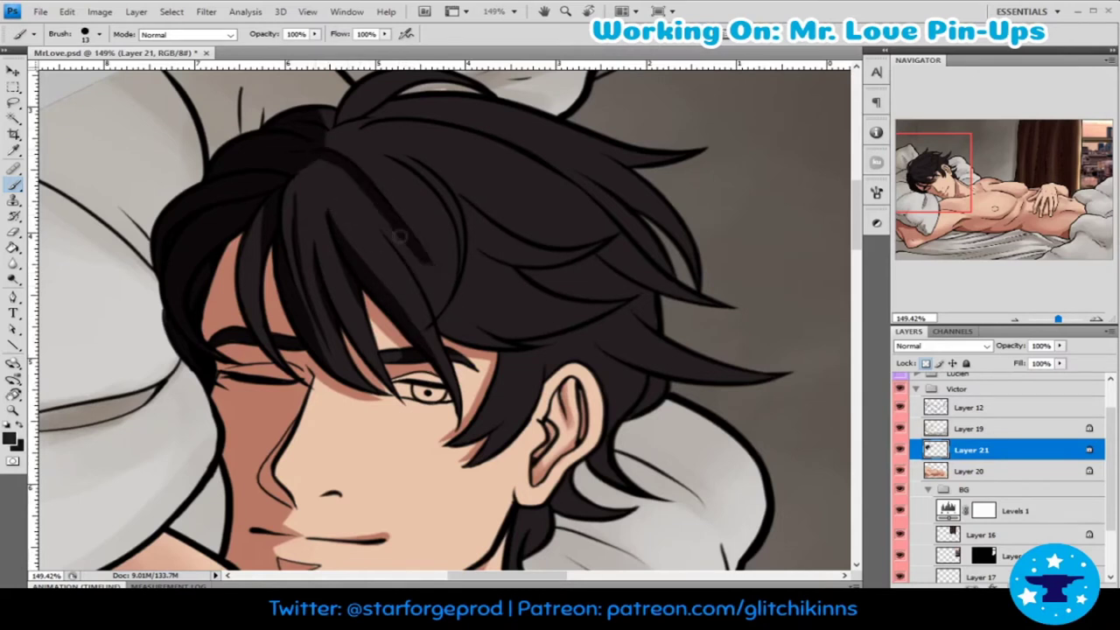
pyautogui.hotkey('ctrl', 'z')
pyautogui.moveTo(382, 152); pyautogui.dragTo(455, 263)
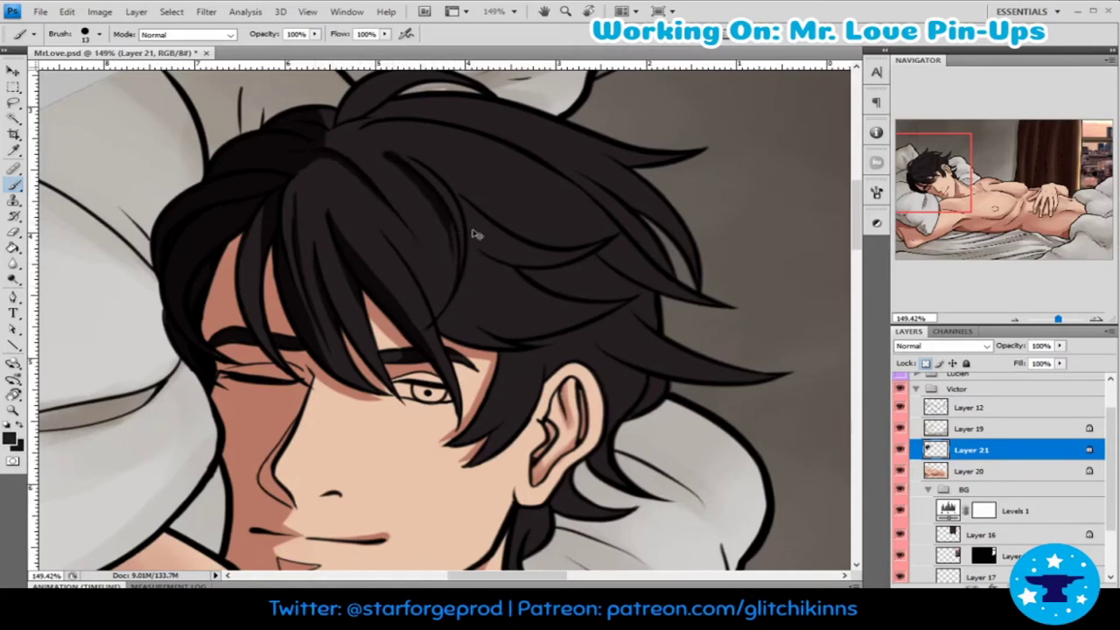
pyautogui.moveTo(457, 208); pyautogui.dragTo(445, 298)
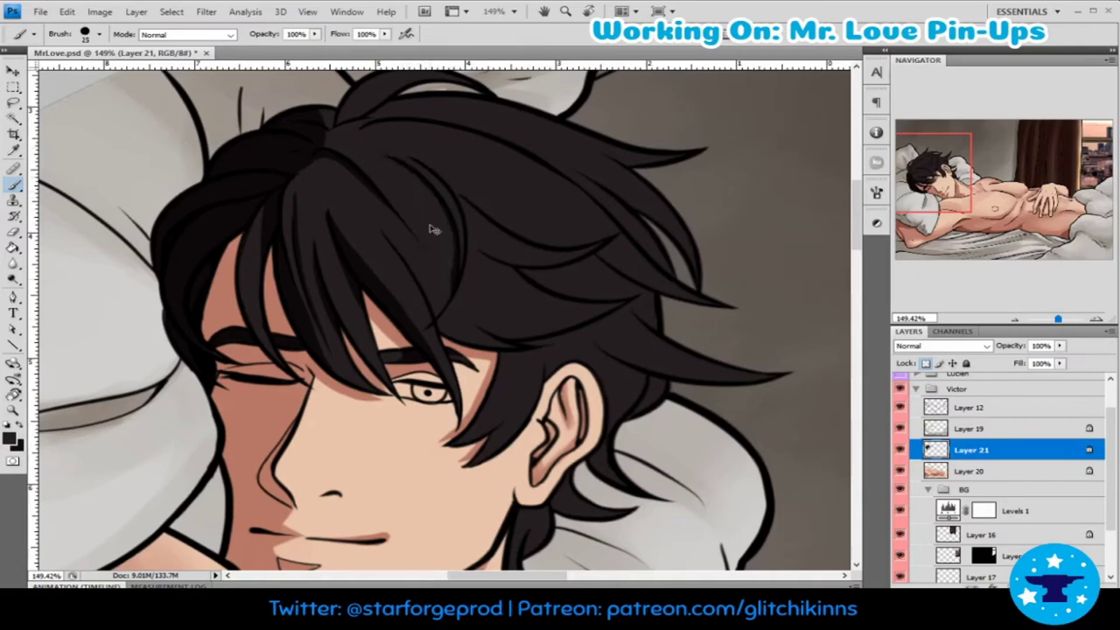
# - Rotate the canvas and paint darker strands along the side and edge of the hair
pyautogui.press('r')
pyautogui.moveTo(302, 294); pyautogui.dragTo(513, 191)
pyautogui.press('b')
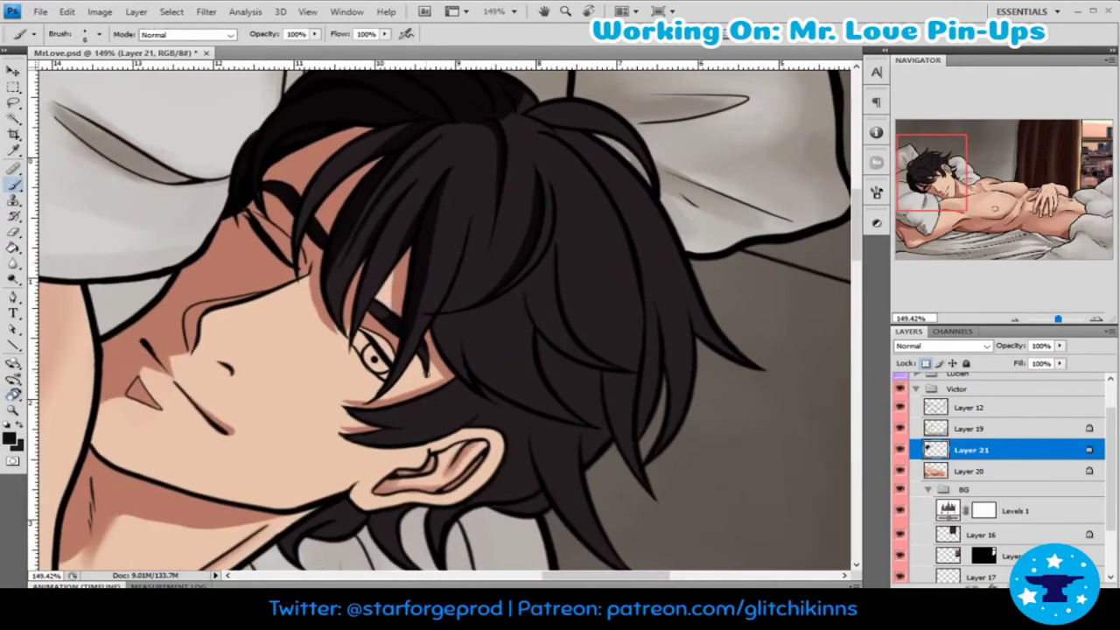
pyautogui.moveTo(477, 408); pyautogui.dragTo(441, 329)
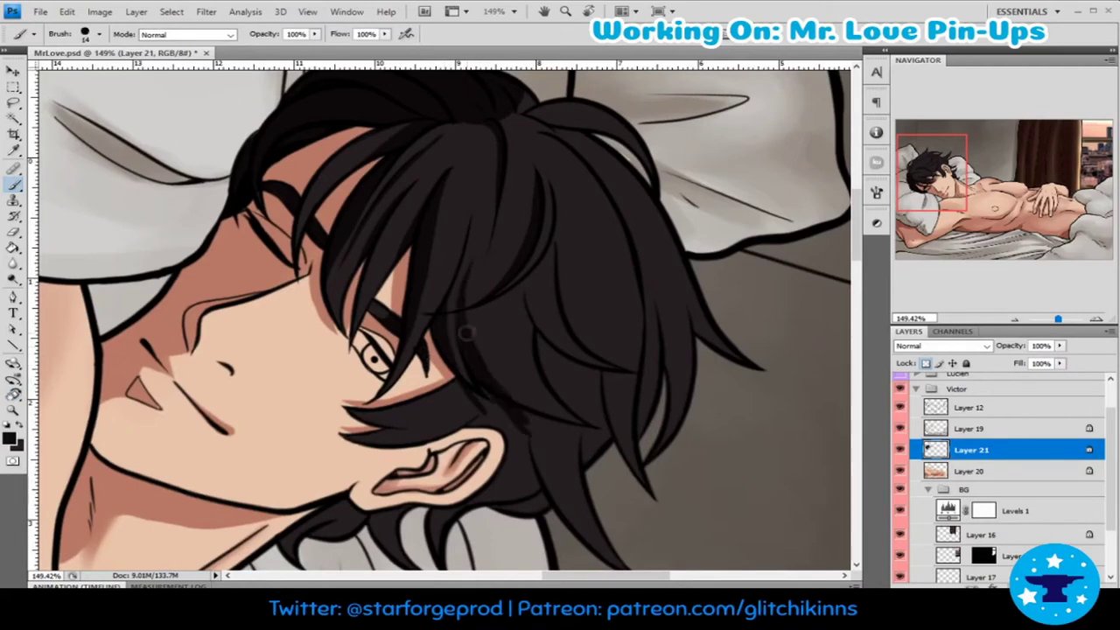
pyautogui.press(']')
pyautogui.press(']')
pyautogui.press(']')
pyautogui.moveTo(560, 387)
pyautogui.mouseDown()
pyautogui.moveTo(524, 284)
pyautogui.moveTo(530, 377)
pyautogui.mouseUp()
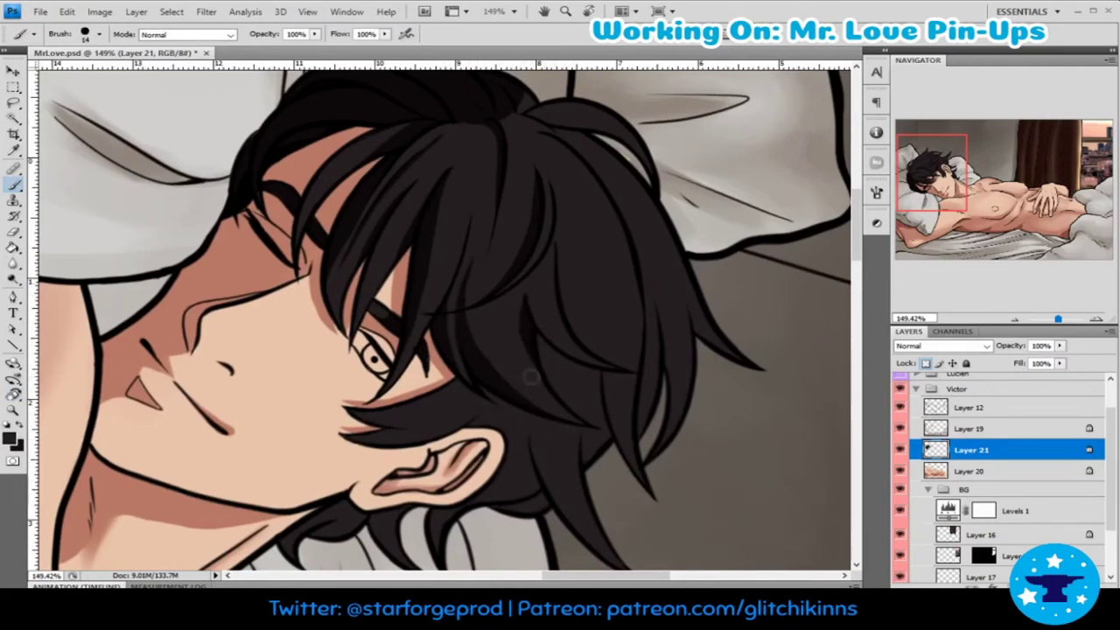
pyautogui.press('z')
pyautogui.moveTo(546, 292)
pyautogui.mouseDown()
pyautogui.moveTo(516, 293)
pyautogui.moveTo(523, 368)
pyautogui.moveTo(398, 329)
pyautogui.mouseUp()
pyautogui.press('r')
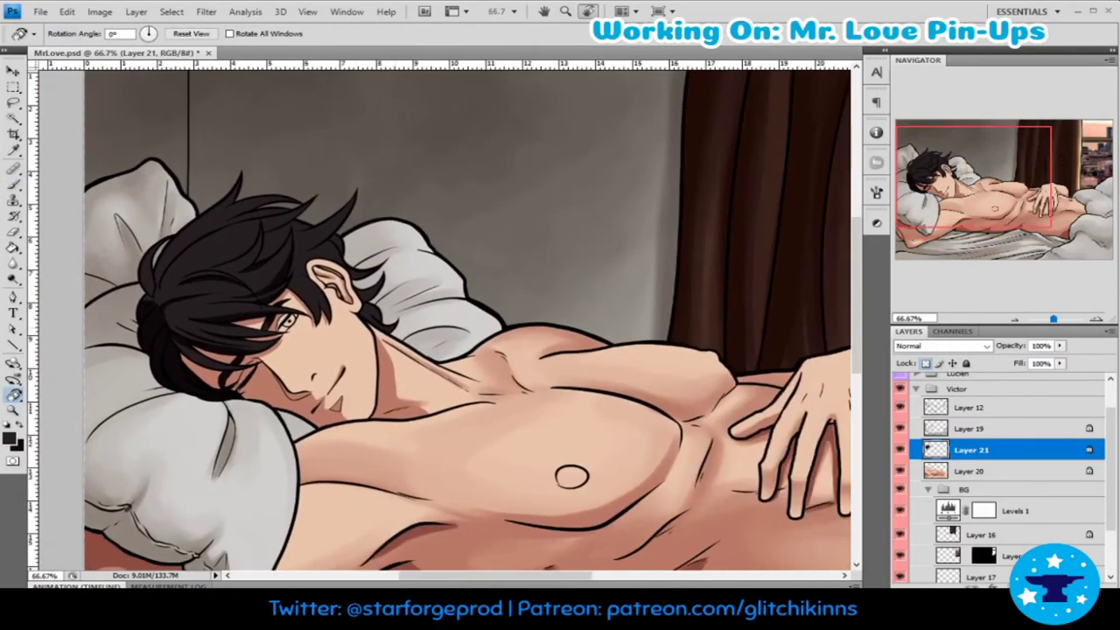
# - Frame the top of the hair and paint shading strokes near the ear, redoing two
pyautogui.moveTo(282, 350); pyautogui.dragTo(450, 312)
pyautogui.scroll(3, 450, 312)
pyautogui.press('b')
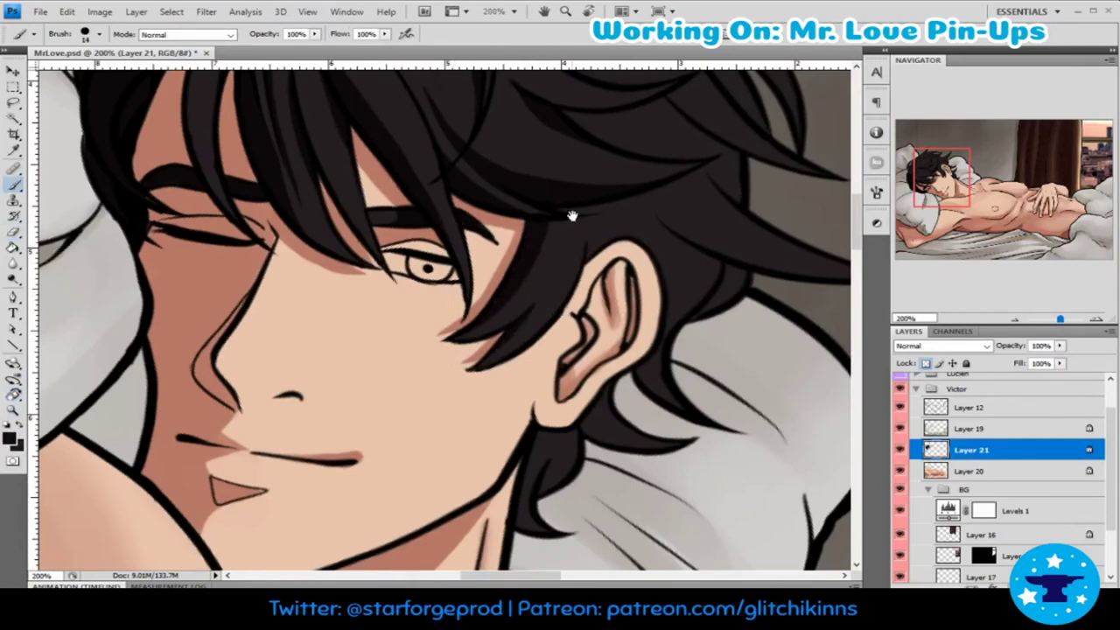
pyautogui.moveTo(570, 215); pyautogui.dragTo(447, 475)
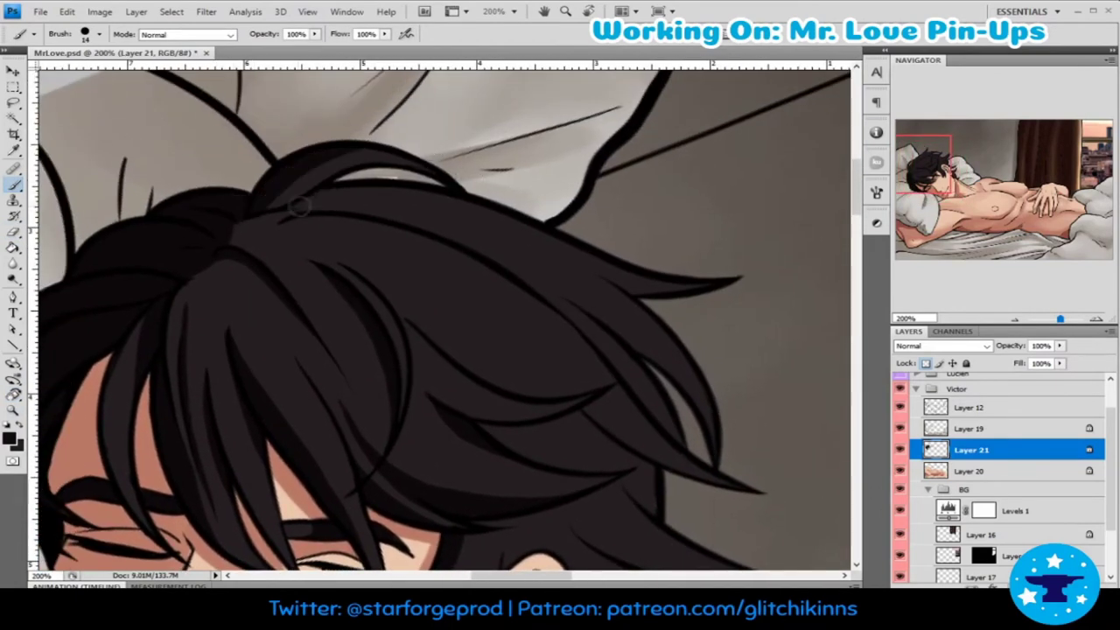
pyautogui.moveTo(306, 233); pyautogui.dragTo(218, 154)
pyautogui.moveTo(420, 271)
pyautogui.mouseDown()
pyautogui.moveTo(466, 309)
pyautogui.moveTo(368, 298)
pyautogui.mouseUp()
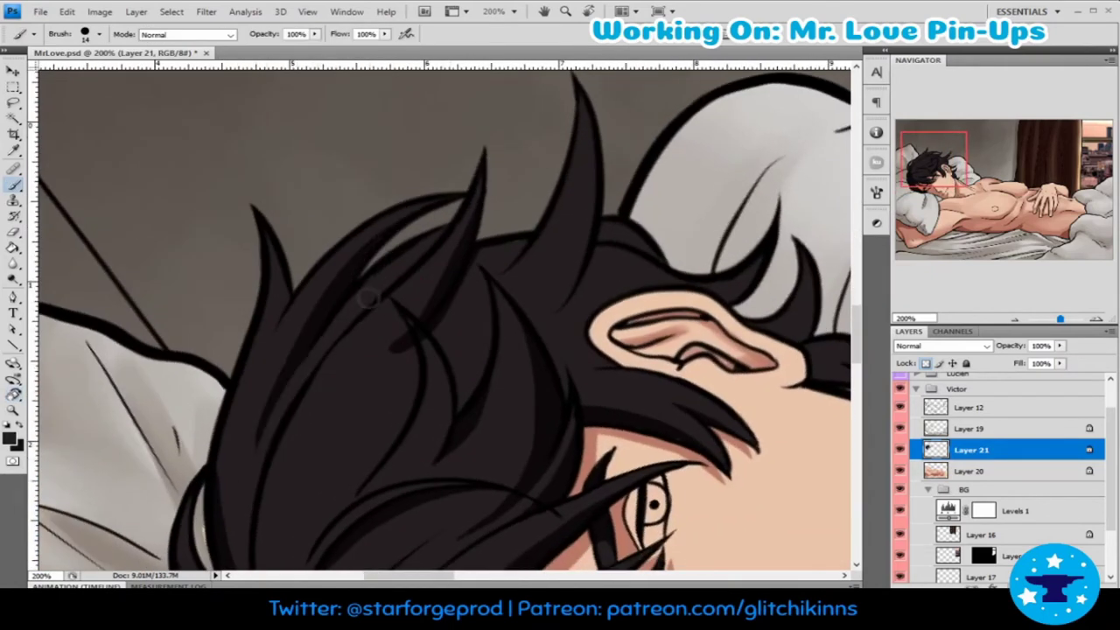
pyautogui.moveTo(446, 258)
pyautogui.mouseDown()
pyautogui.moveTo(420, 293)
pyautogui.moveTo(503, 261)
pyautogui.moveTo(491, 301)
pyautogui.mouseUp()
pyautogui.hotkey('ctrl', 'alt', 'z')
pyautogui.hotkey('ctrl', 'alt', 'z')
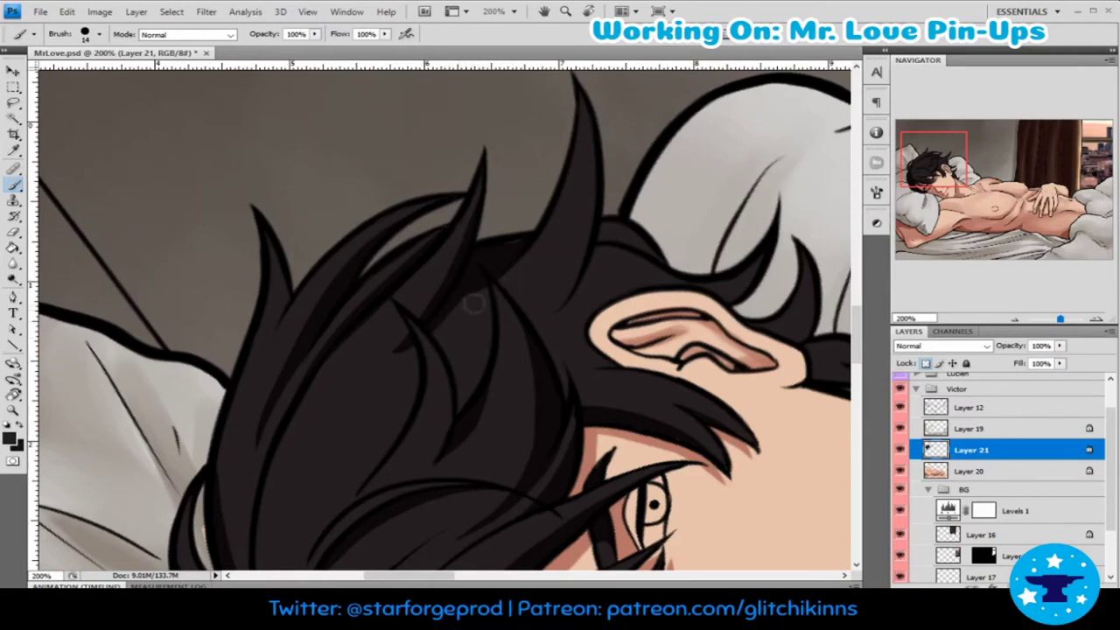
pyautogui.moveTo(591, 220); pyautogui.dragTo(548, 312)
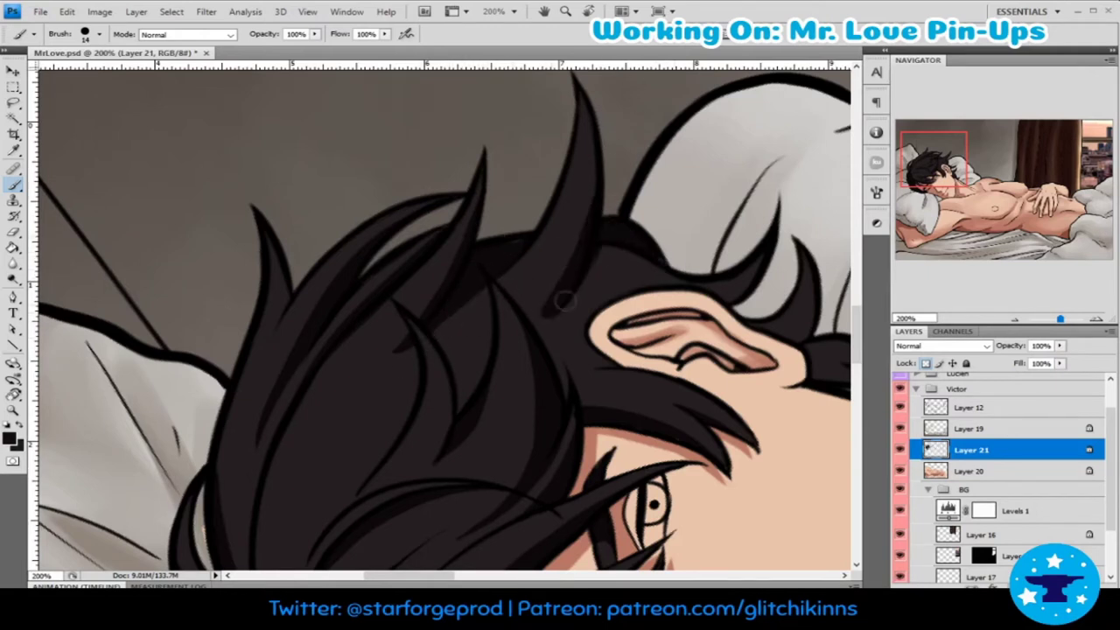
pyautogui.hotkey('ctrl', 'alt', 'z')
pyautogui.moveTo(591, 196); pyautogui.dragTo(538, 302)
# - Reframe the view around the face and add finer dark strands to the hair
pyautogui.moveTo(621, 315); pyautogui.dragTo(607, 317)
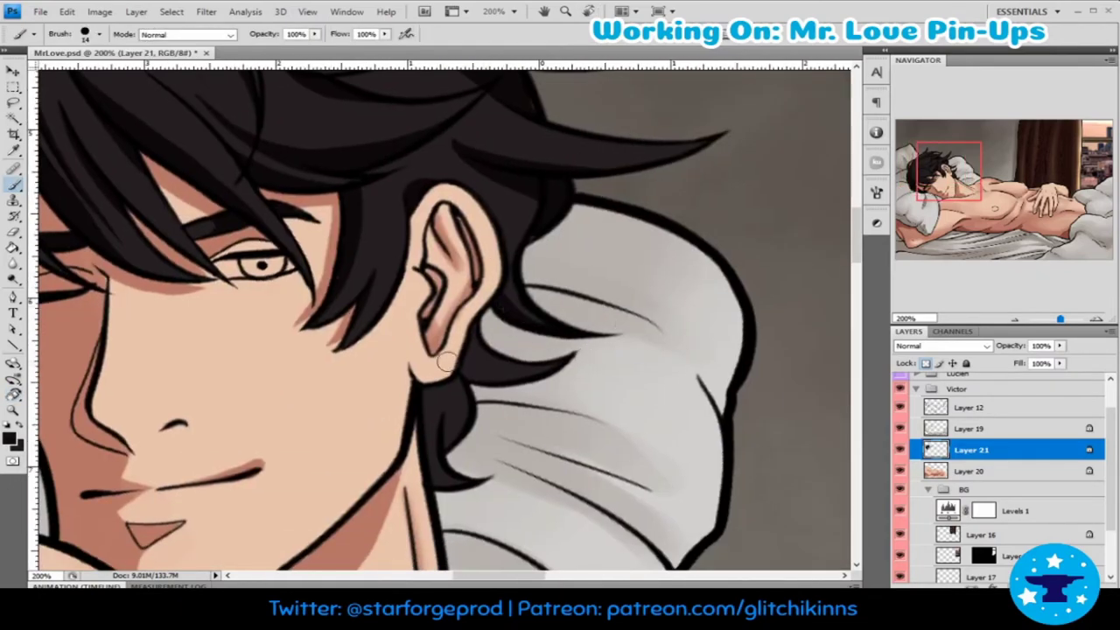
pyautogui.press('z')
pyautogui.keyDown('alt'); pyautogui.click(356, 544); pyautogui.keyUp('alt')
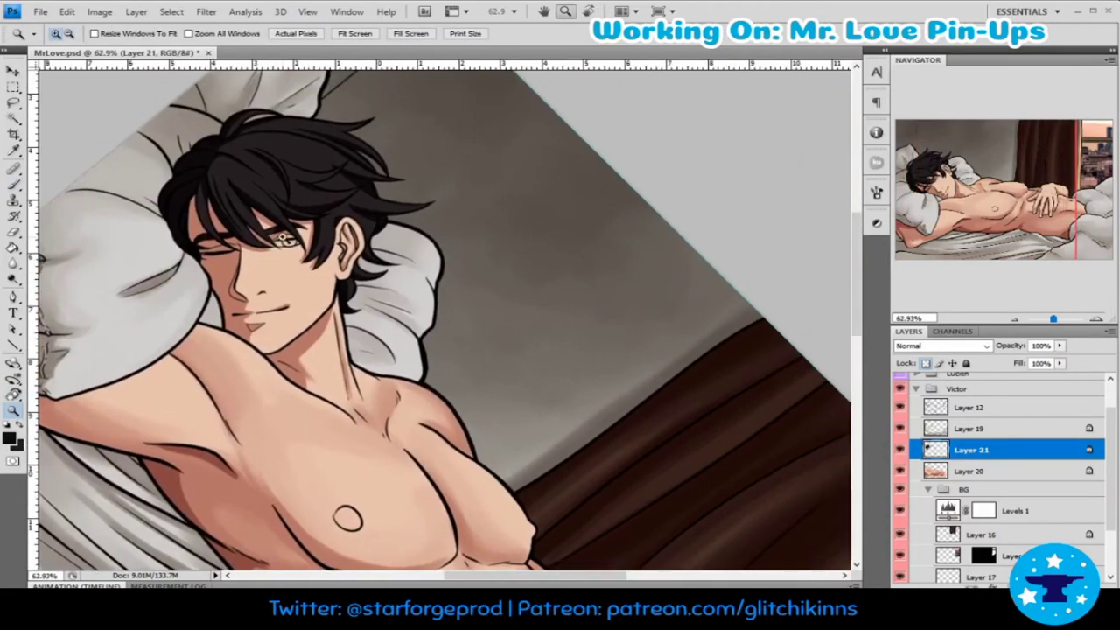
pyautogui.press('r')
pyautogui.moveTo(362, 263); pyautogui.dragTo(298, 300)
pyautogui.click(297, 299)
pyautogui.press('b')
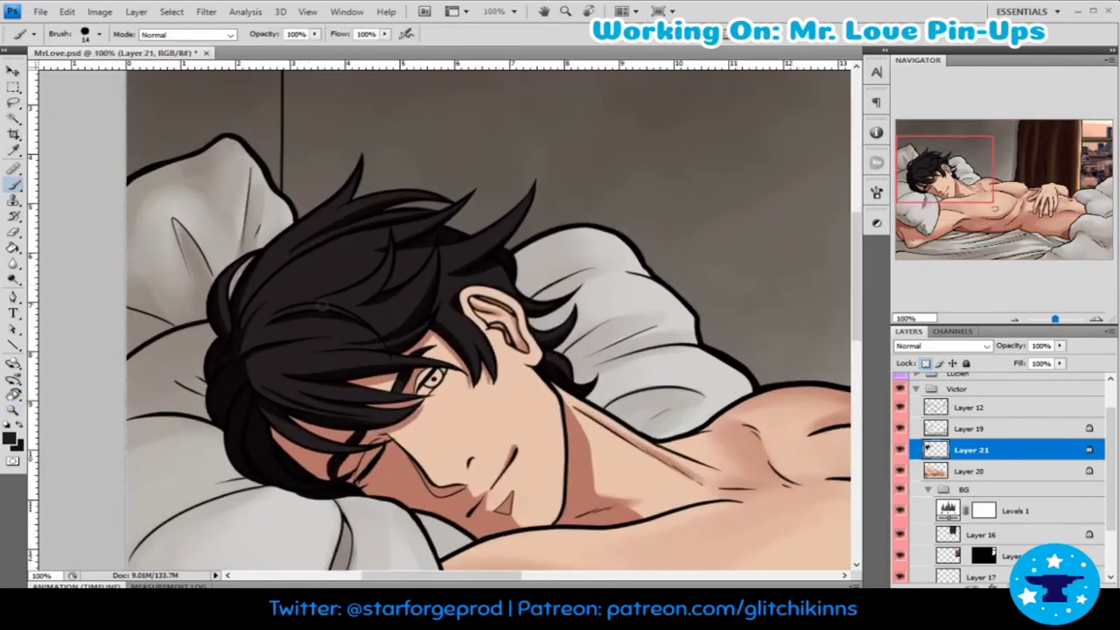
pyautogui.press('r')
pyautogui.moveTo(490, 263); pyautogui.dragTo(534, 350)
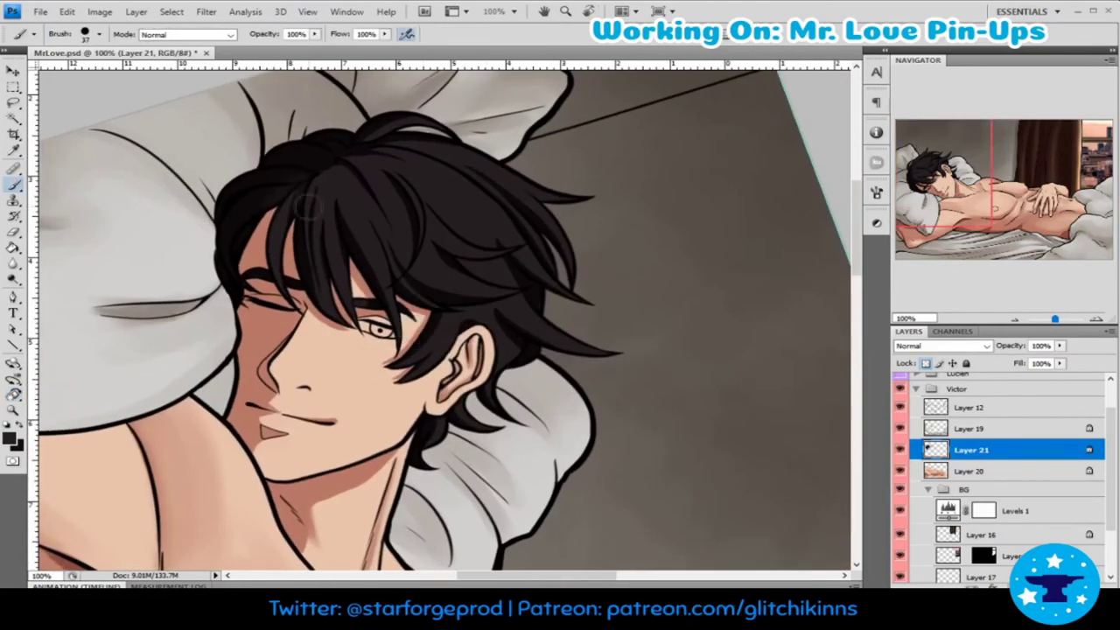
pyautogui.moveTo(309, 206); pyautogui.dragTo(278, 249)
pyautogui.press('[')
pyautogui.moveTo(359, 175); pyautogui.dragTo(332, 205)
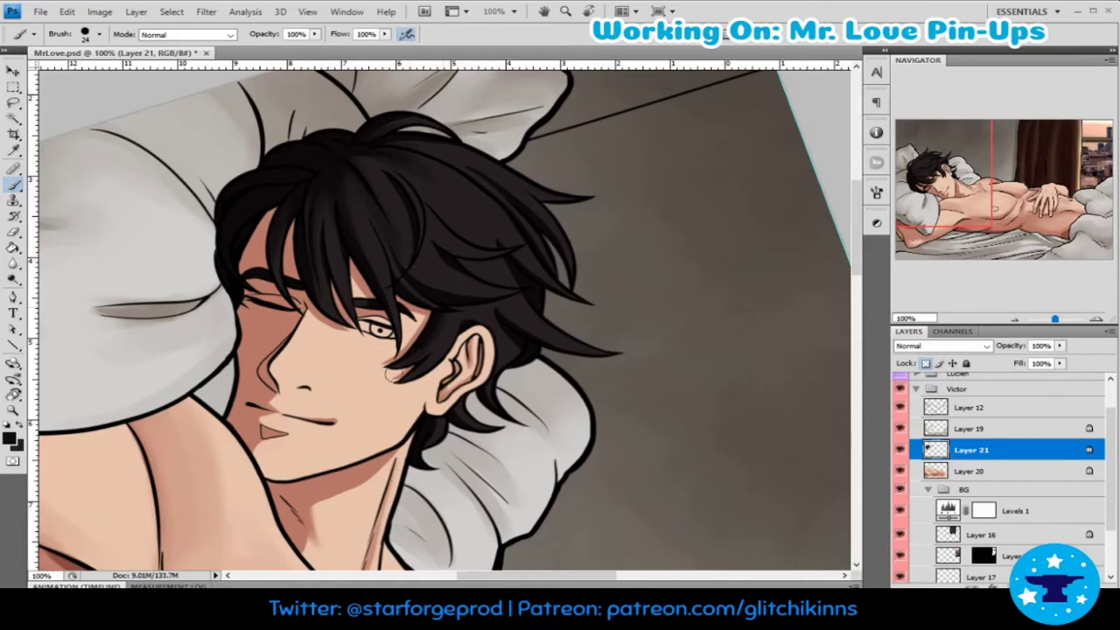
# - Turn the face upright, sample a colour, and add new empty Layer 22 above Layer 21
pyautogui.press('r')
pyautogui.moveTo(539, 286); pyautogui.dragTo(399, 333)
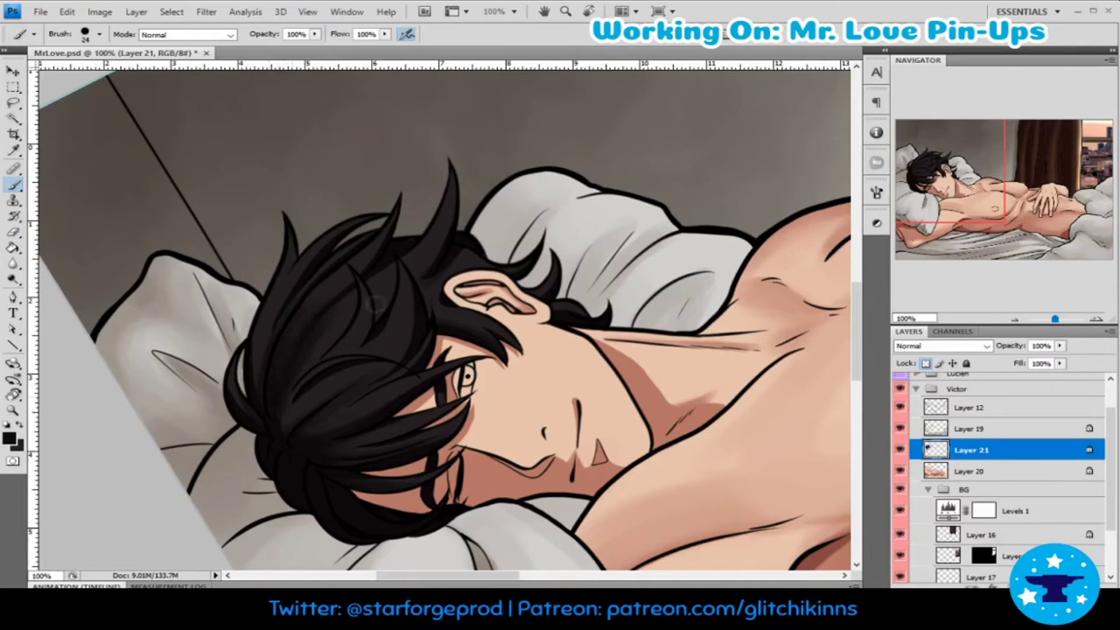
pyautogui.moveTo(292, 369); pyautogui.dragTo(533, 288)
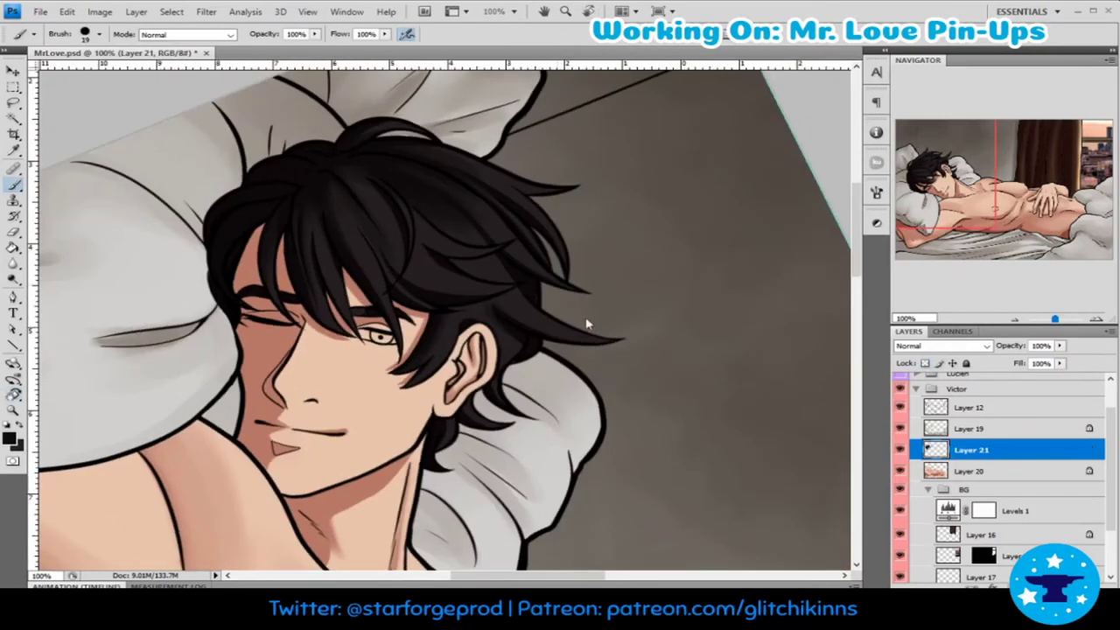
pyautogui.press('i')
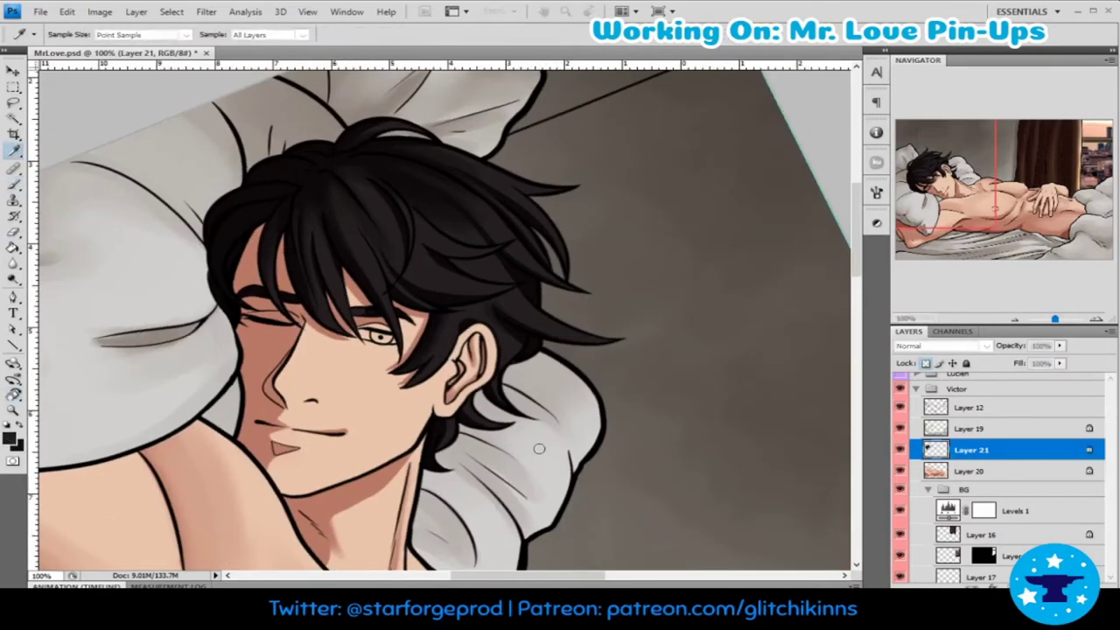
pyautogui.press('b')
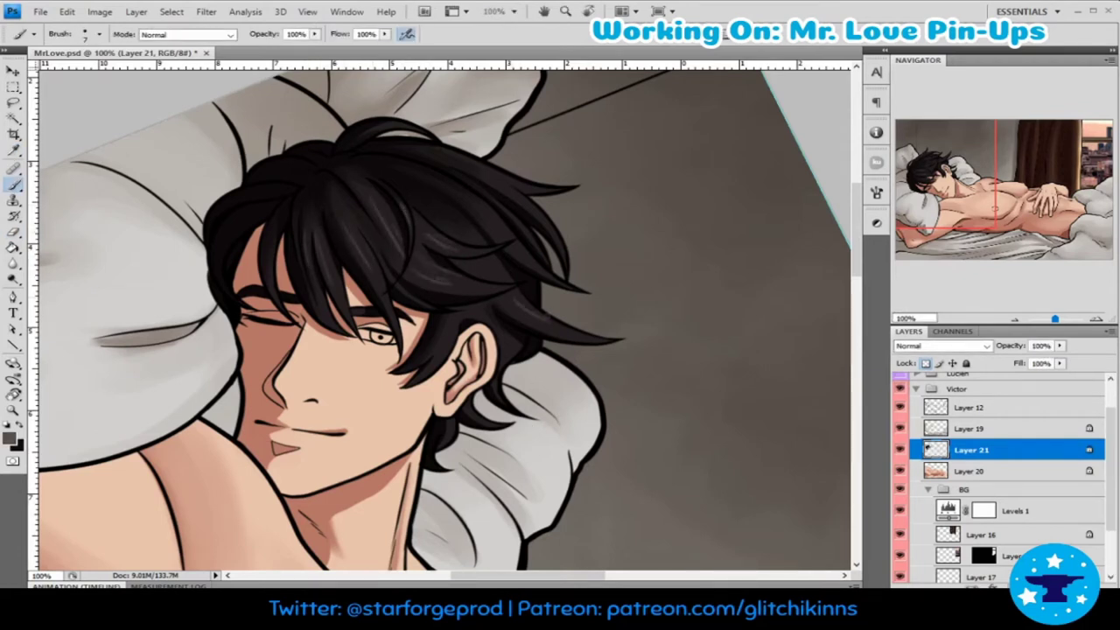
pyautogui.hotkey('ctrl', 'shift', 'alt', 'n')
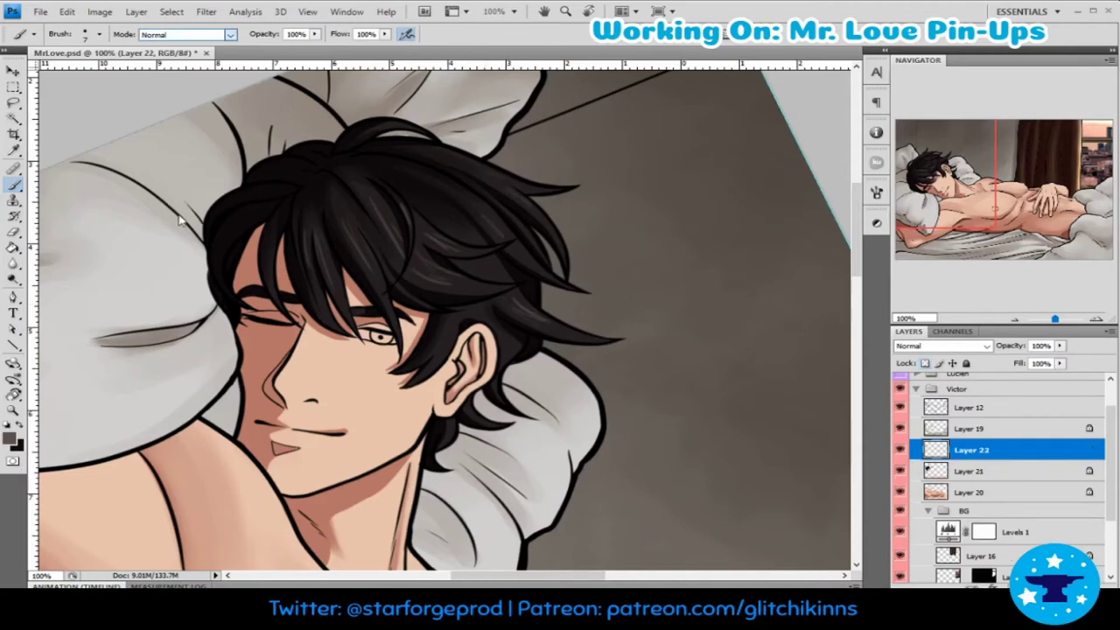
# - Paint soft hair highlights on Layer 22, blended as Linear Dodge (Add) at 36% opacity
pyautogui.hotkey('shift', 'alt', 'w')
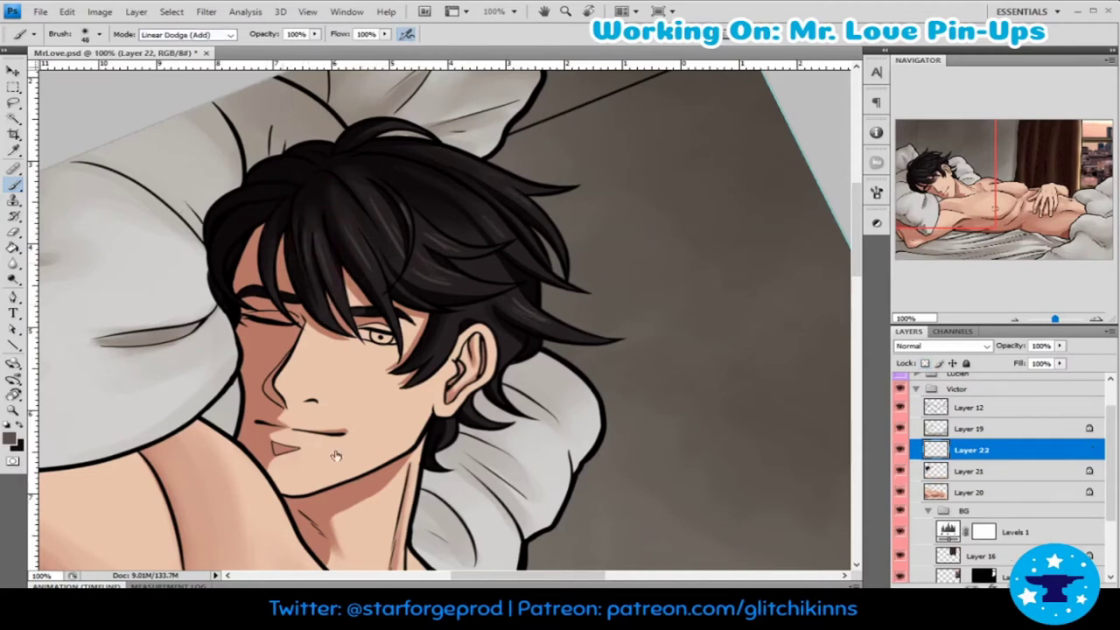
pyautogui.press('[')
pyautogui.press('[')
pyautogui.press('[')
pyautogui.hotkey('shift', 'alt', 'n')
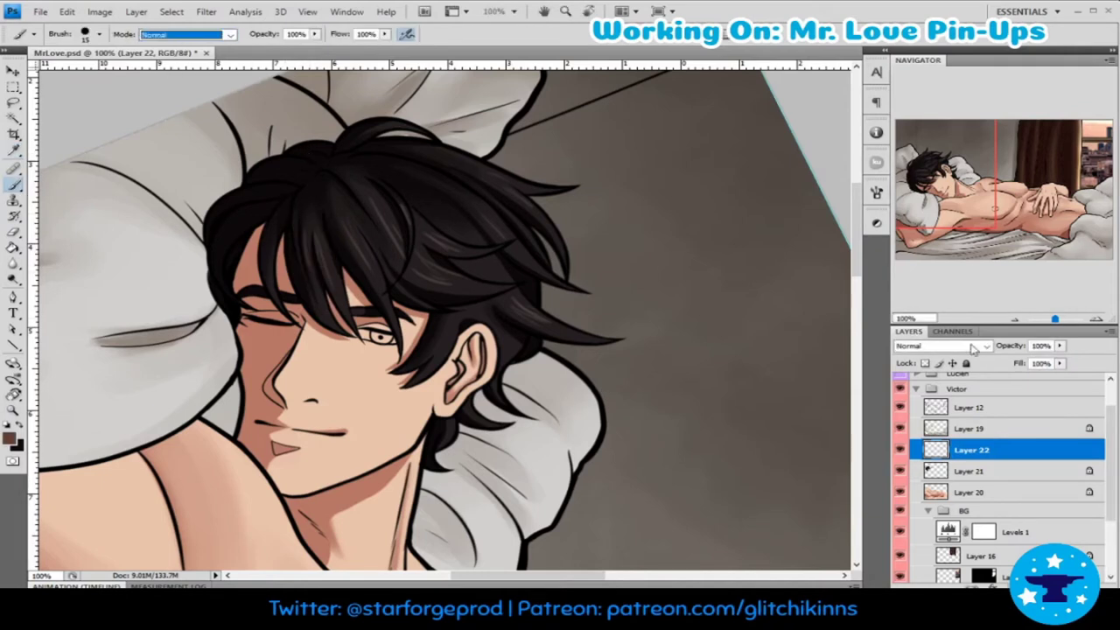
pyautogui.click(974, 349)
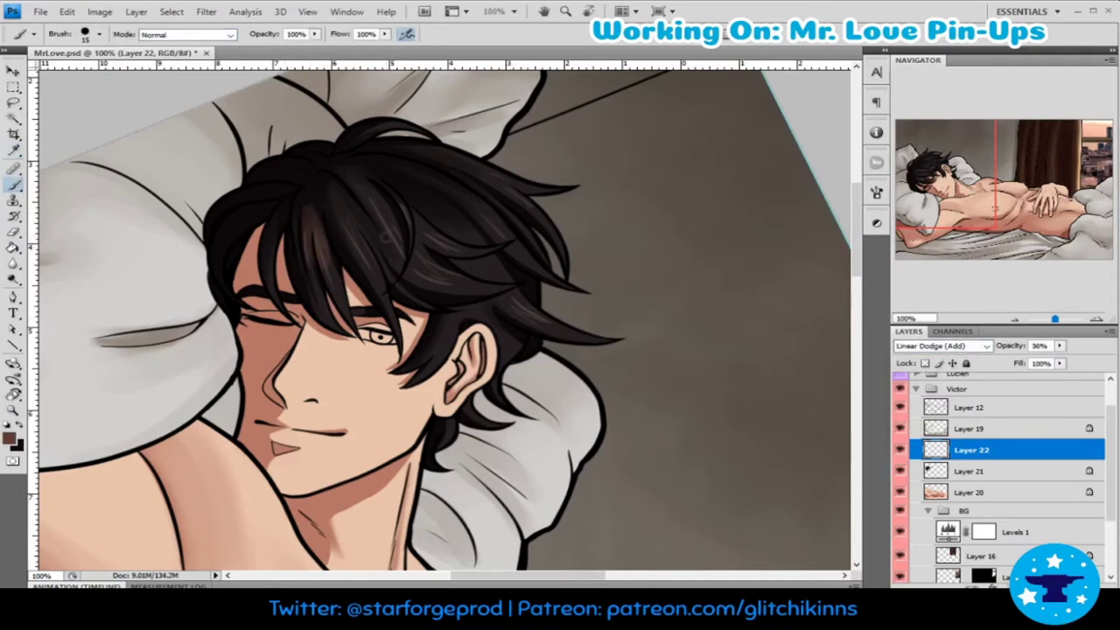
pyautogui.press(']')
pyautogui.press(']')
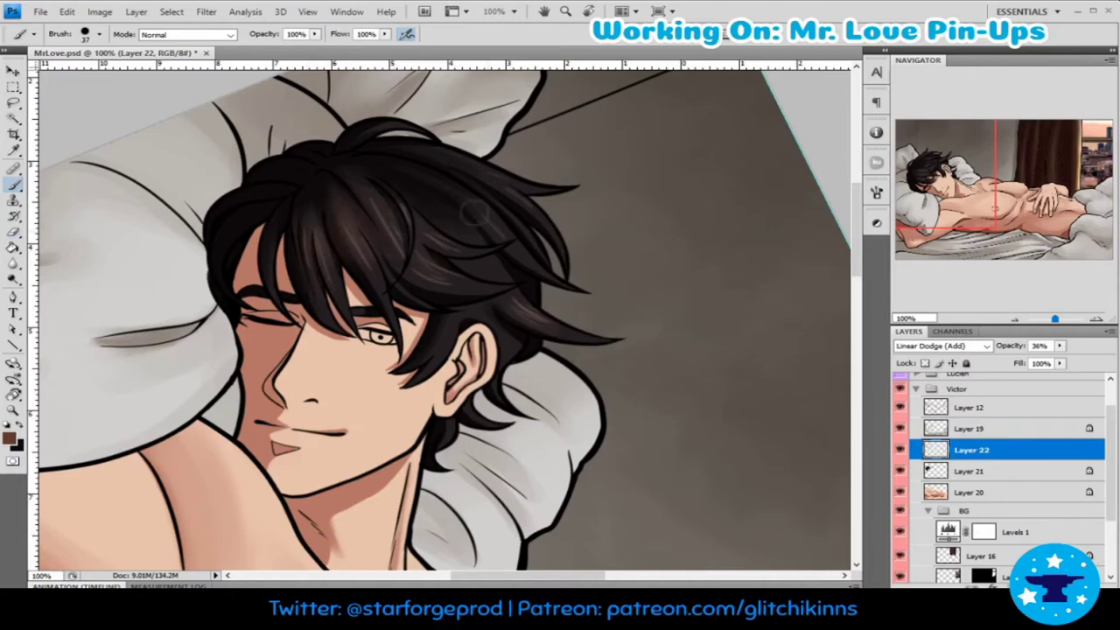
pyautogui.hotkey('ctrl', '+')
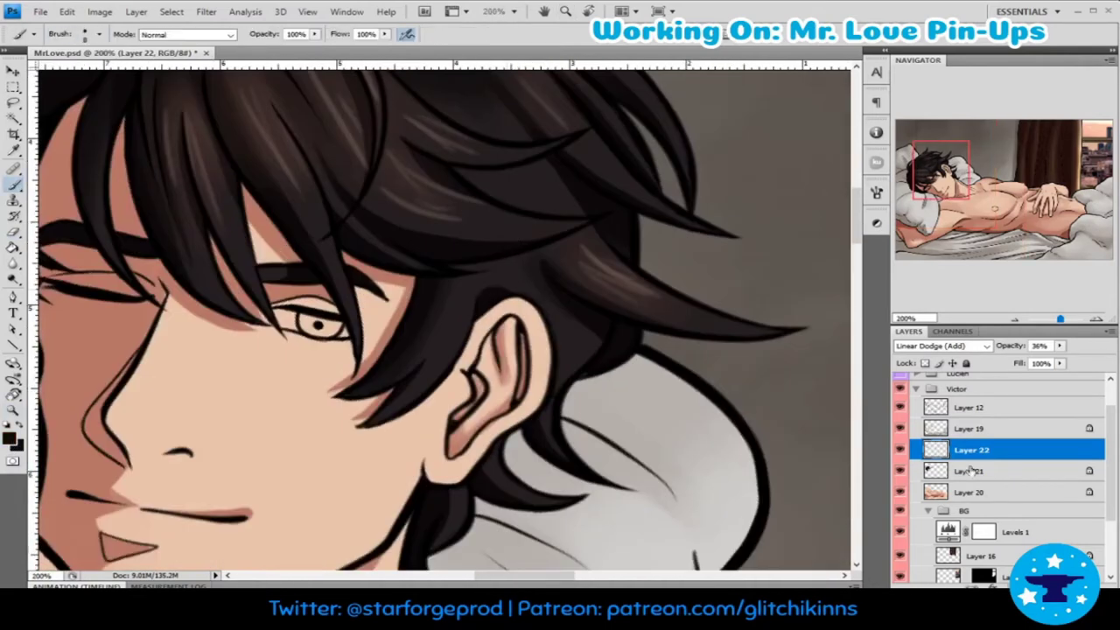
# - On Layer 21, paint darker hair strands above the ear in a rotated view
pyautogui.keyDown('ctrl'); pyautogui.click(491, 267); pyautogui.keyUp('ctrl')
pyautogui.press('r')
pyautogui.moveTo(625, 150)
pyautogui.mouseDown()
pyautogui.moveTo(368, 262)
pyautogui.moveTo(523, 207)
pyautogui.mouseUp()
pyautogui.press(']')
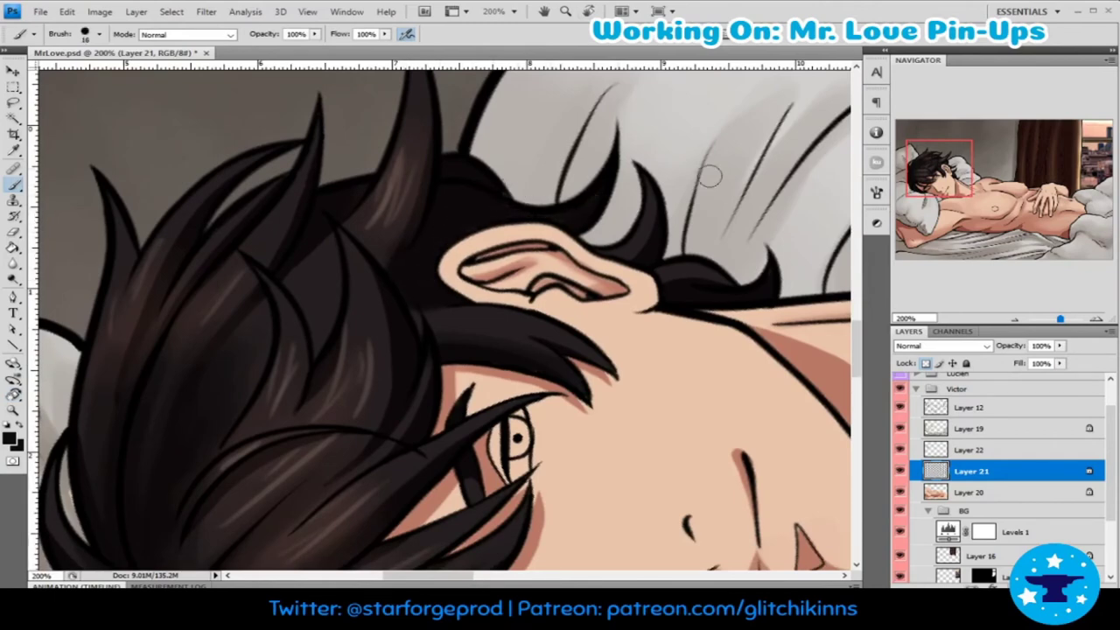
pyautogui.hotkey('ctrl', '0')
pyautogui.press('Escape')
# - On skin Layer 20, shade the nipple area with brown using a smaller brush
pyautogui.hotkey('ctrl', '+')
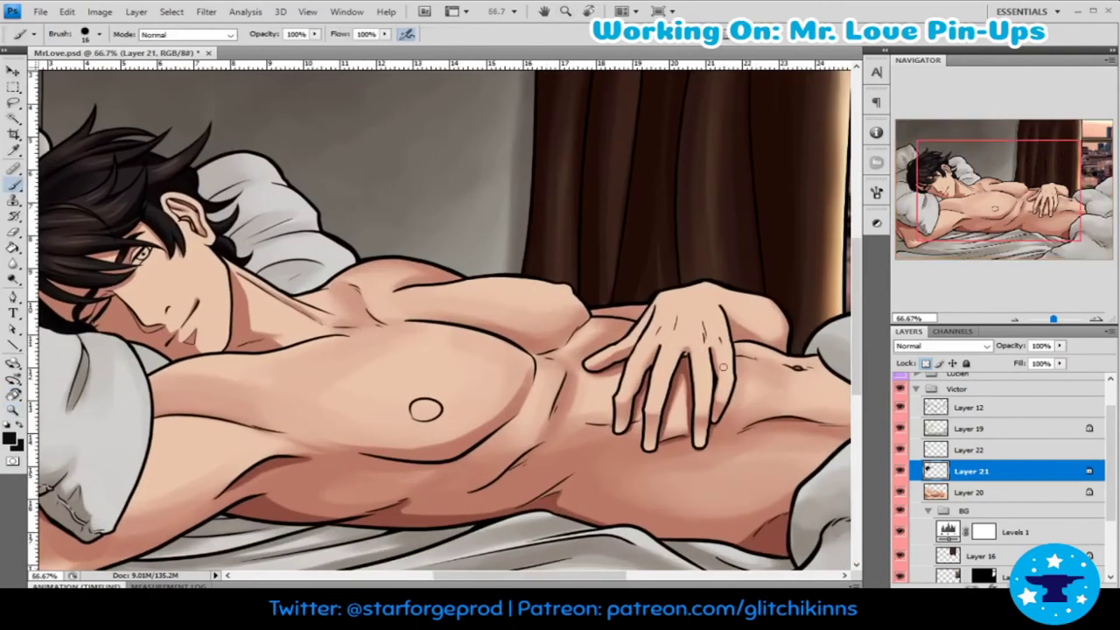
pyautogui.click(1041, 494)
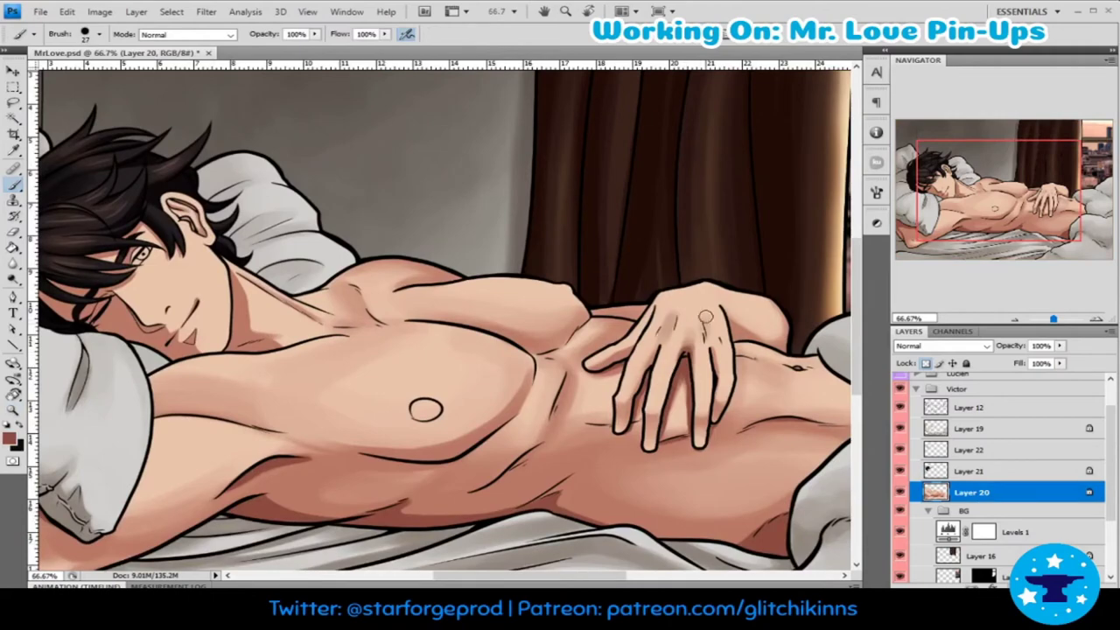
pyautogui.press('[')
pyautogui.keyDown('alt'); pyautogui.click(697, 341); pyautogui.keyUp('alt')
pyautogui.moveTo(715, 298); pyautogui.dragTo(525, 262)
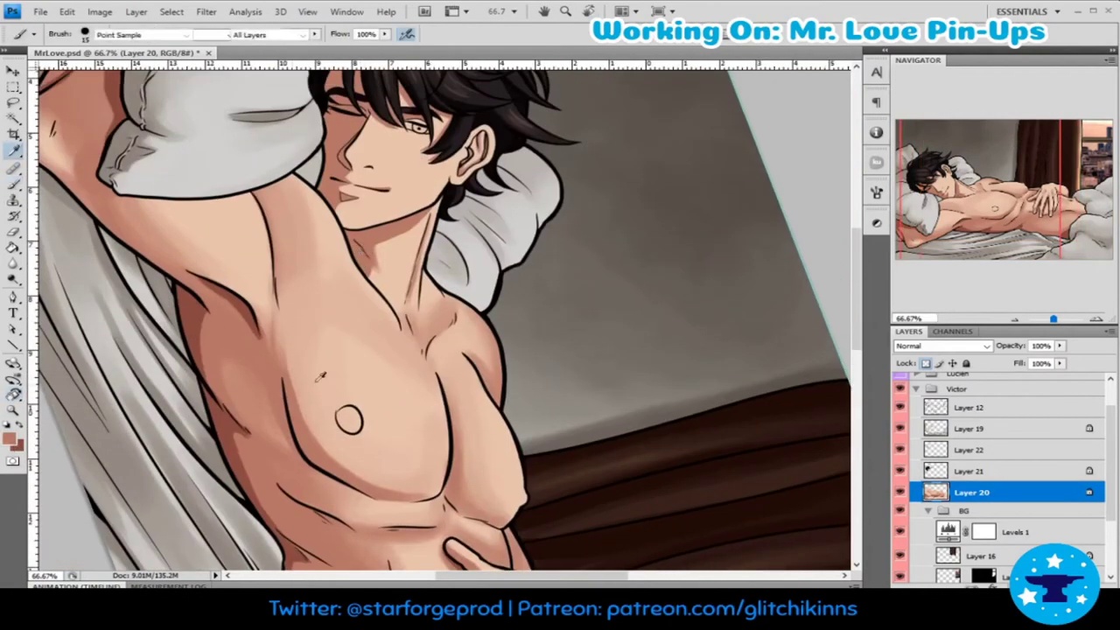
pyautogui.moveTo(394, 393)
pyautogui.mouseDown()
pyautogui.moveTo(327, 284)
pyautogui.moveTo(337, 329)
pyautogui.mouseUp()
pyautogui.scroll(1, 327, 284)
pyautogui.moveTo(588, 439); pyautogui.dragTo(578, 418)
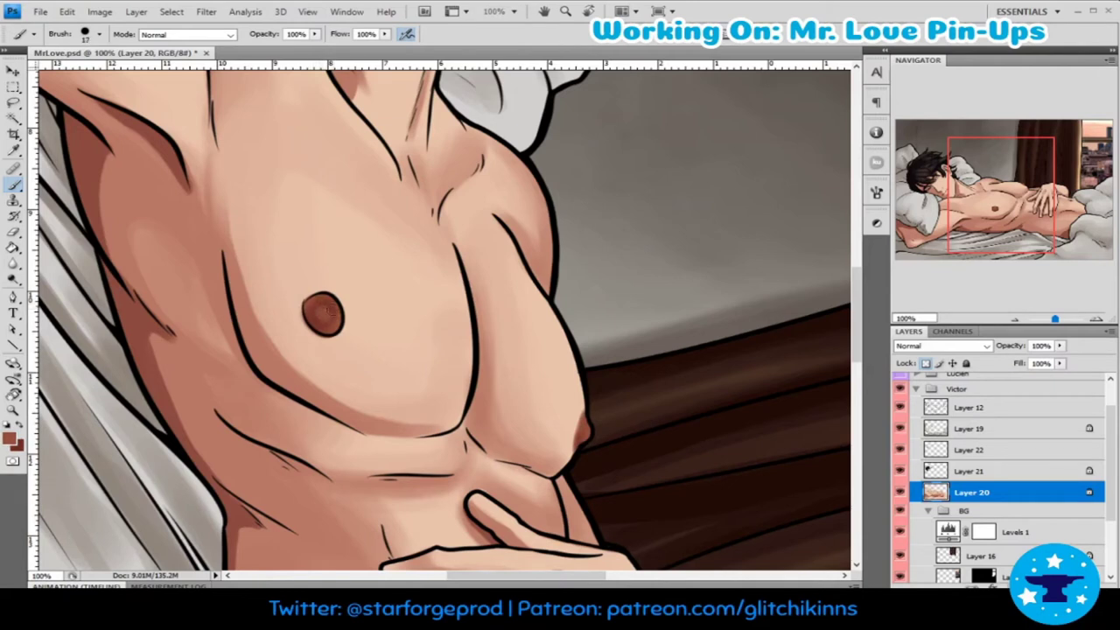
# - Zoom to 200% on the face and shade the white of the eye grey
pyautogui.keyDown('alt'); pyautogui.click(569, 356); pyautogui.keyUp('alt')
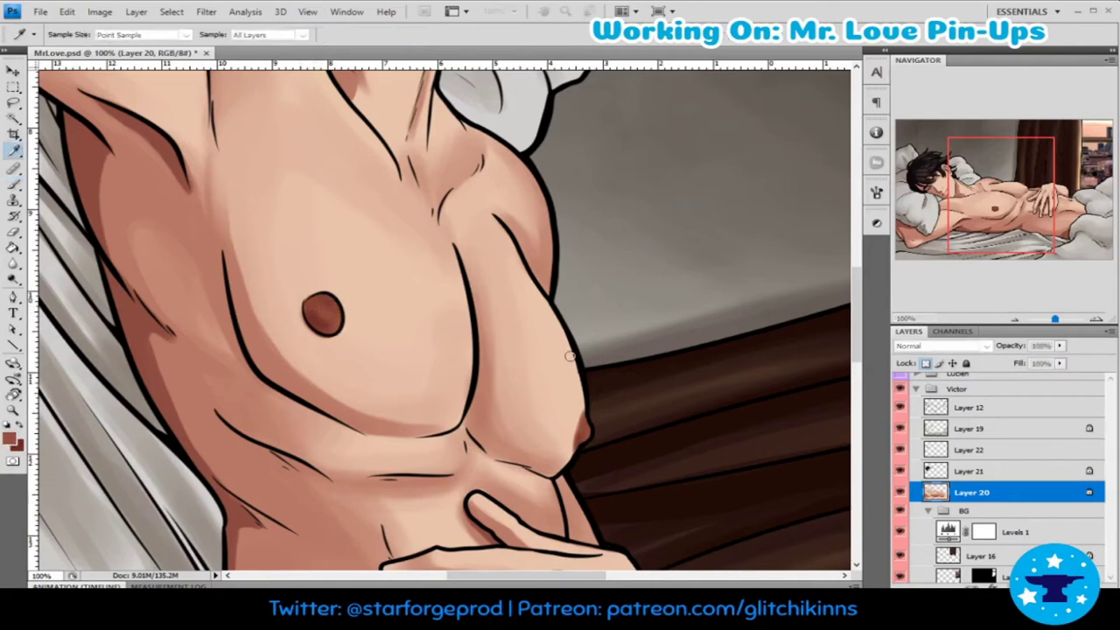
pyautogui.keyDown('alt'); pyautogui.click(405, 327); pyautogui.keyUp('alt')
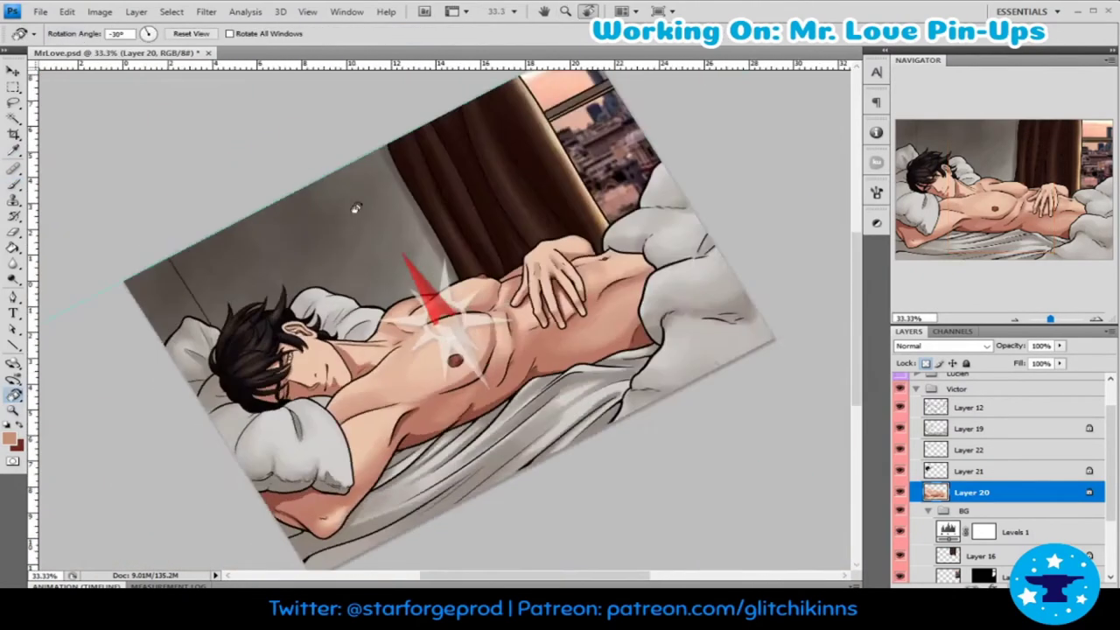
pyautogui.hotkey('ctrl', '0')
pyautogui.keyDown('ctrl'); pyautogui.keyDown('space'); pyautogui.click(575, 412); pyautogui.keyUp('space'); pyautogui.keyUp('ctrl')
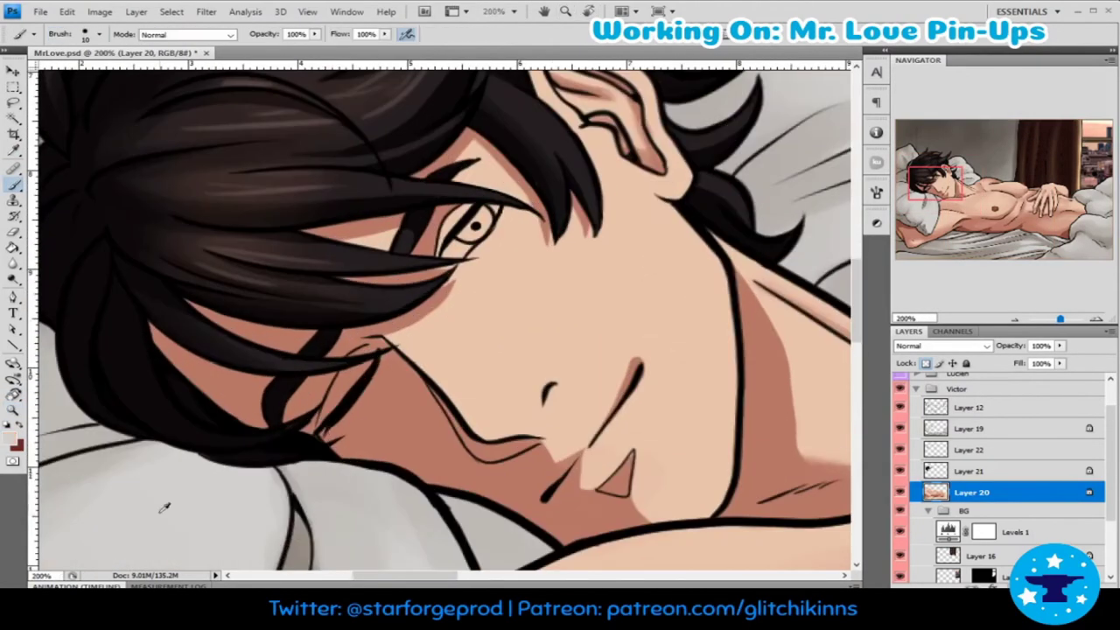
pyautogui.moveTo(451, 249); pyautogui.dragTo(495, 210)
pyautogui.keyDown('alt'); pyautogui.click(505, 177); pyautogui.keyUp('alt')
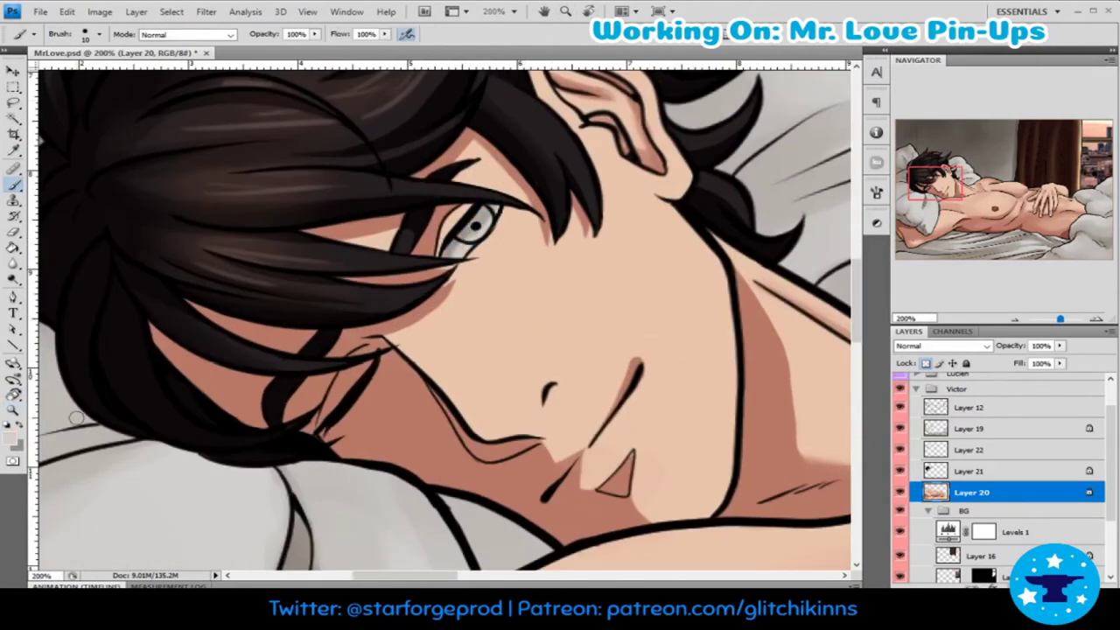
# - Sample a darker tone and paint the iris dark brown with a fine brush
pyautogui.keyDown('alt'); pyautogui.click(705, 479); pyautogui.keyUp('alt')
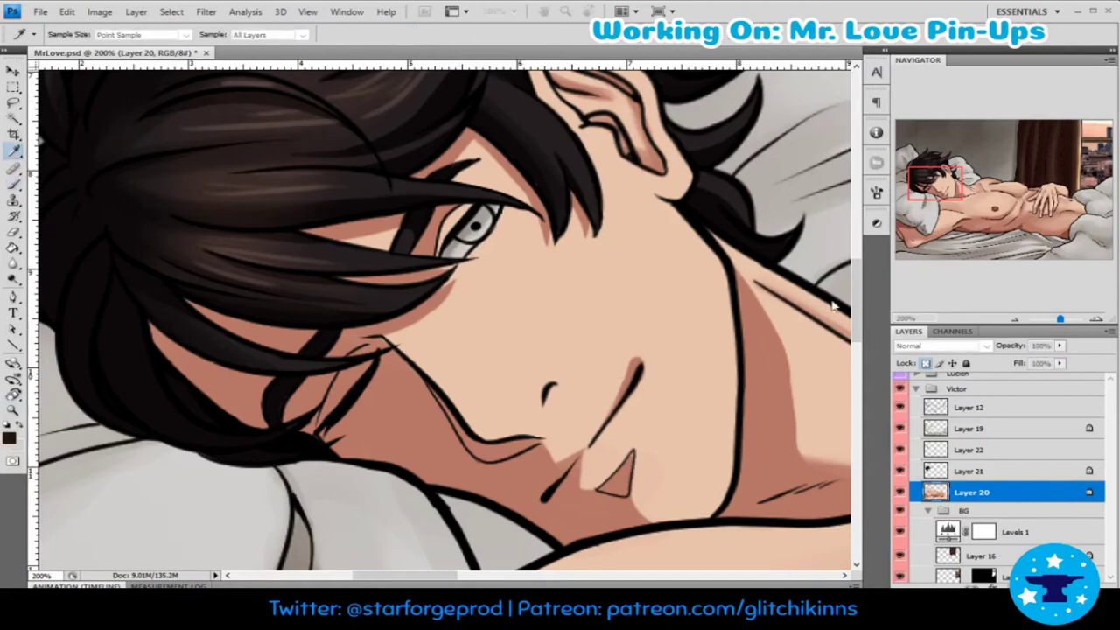
pyautogui.moveTo(460, 238); pyautogui.dragTo(481, 218)
pyautogui.keyDown('alt'); pyautogui.click(472, 225); pyautogui.keyUp('alt')
pyautogui.keyDown('alt'); pyautogui.click(726, 289); pyautogui.keyUp('alt')
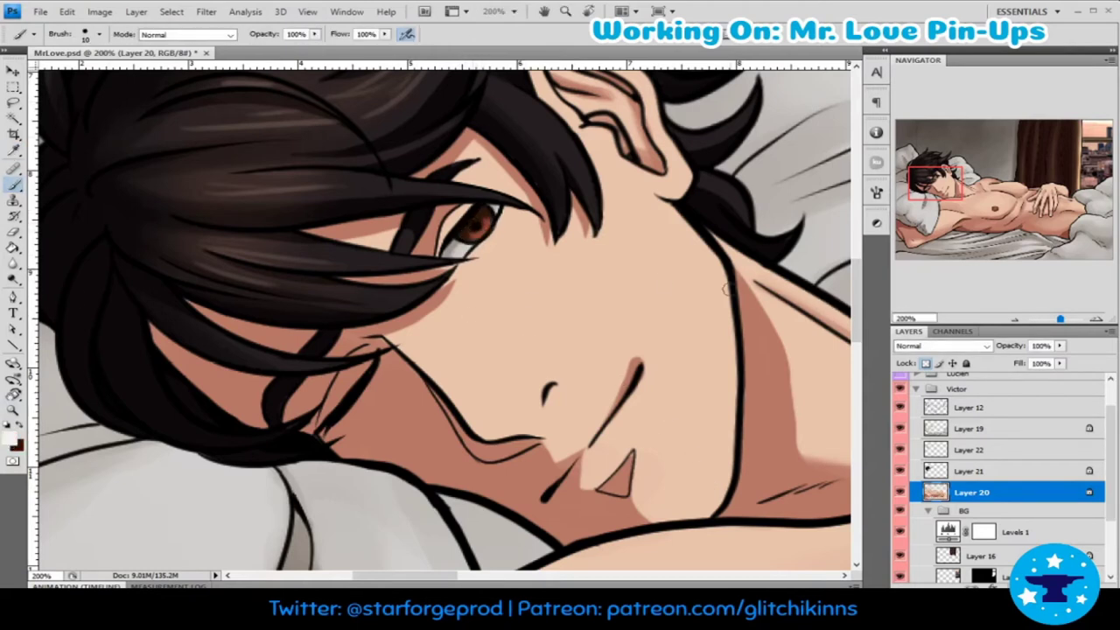
pyautogui.keyDown('alt'); pyautogui.rightClick(464, 240); pyautogui.keyUp('alt')
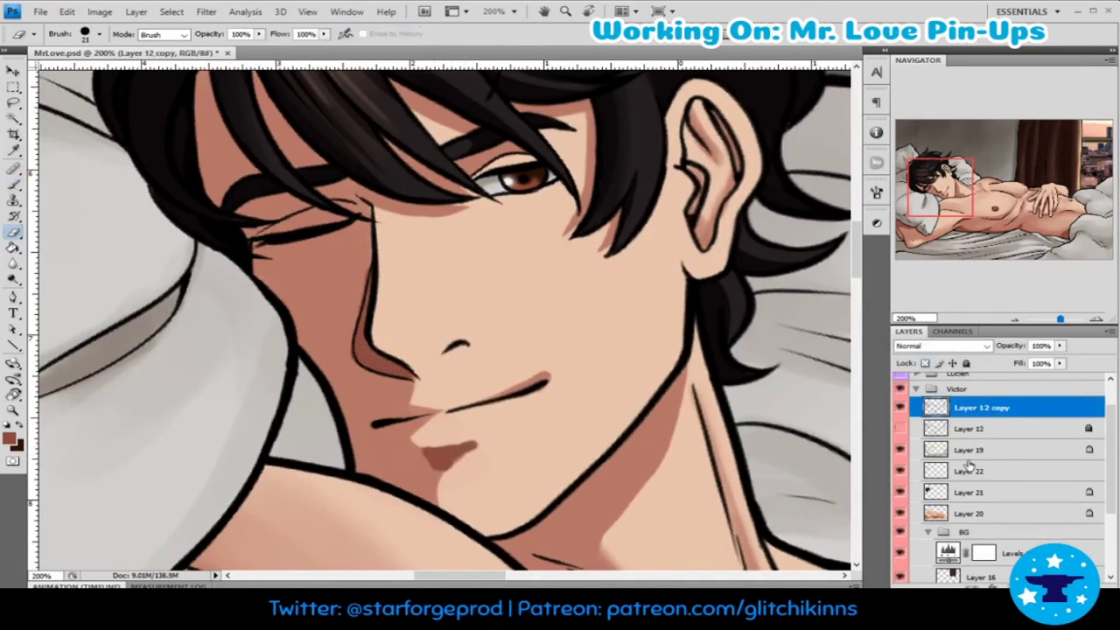
# - Erase part of the cheek and nose line on Layer 12 copy
pyautogui.click(971, 513)
pyautogui.press('b')
pyautogui.click(972, 407)
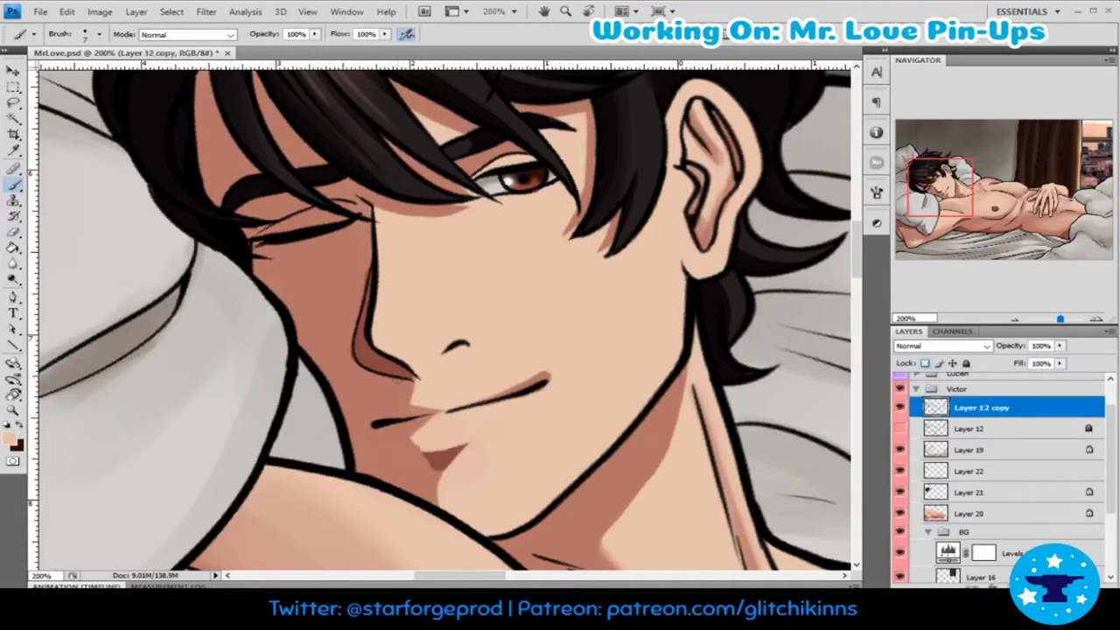
pyautogui.press('e')
pyautogui.moveTo(359, 272); pyautogui.dragTo(394, 385)
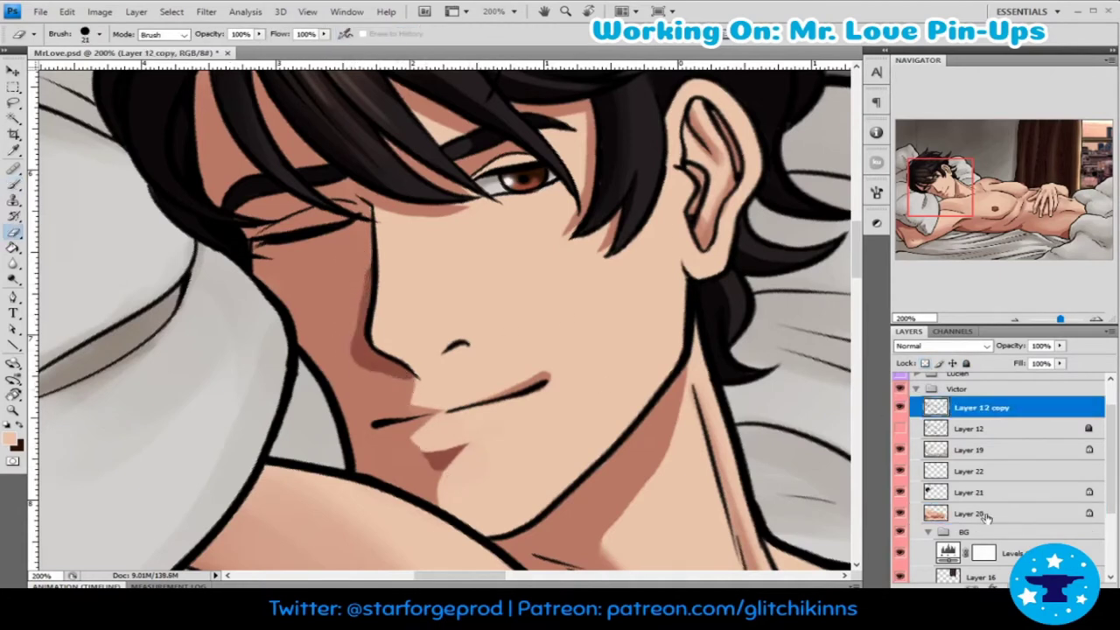
# - Add small brush strokes near the closed eye on Layer 20
pyautogui.click(981, 513)
pyautogui.press('b')
pyautogui.moveTo(324, 199)
pyautogui.mouseDown()
pyautogui.moveTo(258, 213)
pyautogui.moveTo(320, 187)
pyautogui.moveTo(338, 301)
pyautogui.mouseUp()
pyautogui.moveTo(354, 199); pyautogui.dragTo(229, 120)
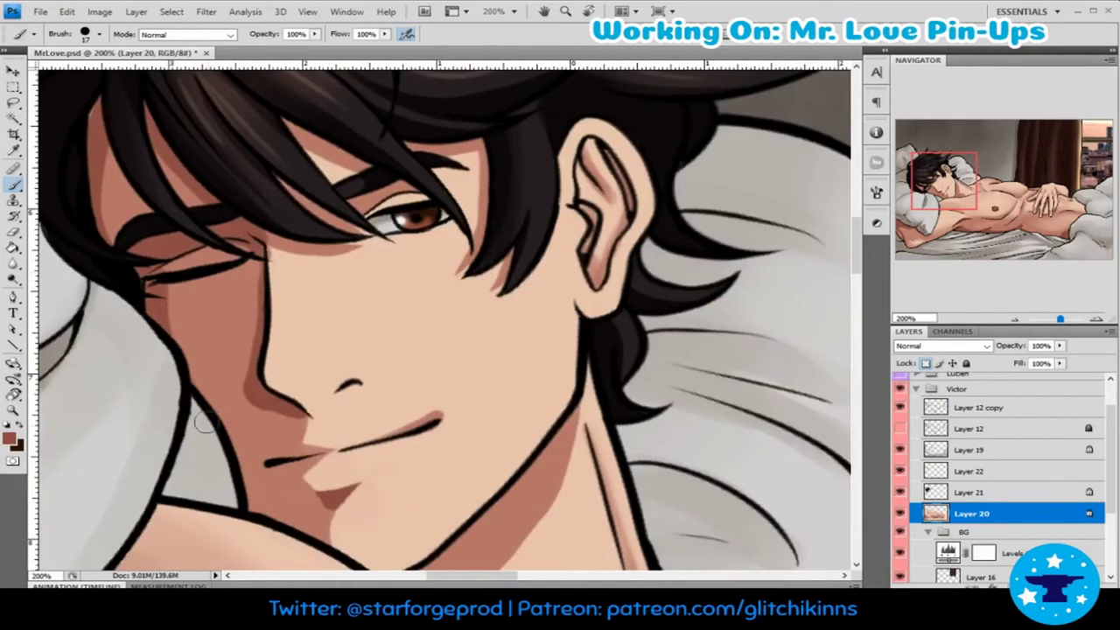
# - Zoom out to the whole torso, then zoom in on the curtain and window with Layer 12 copy active
pyautogui.hotkey('ctrl', '-')
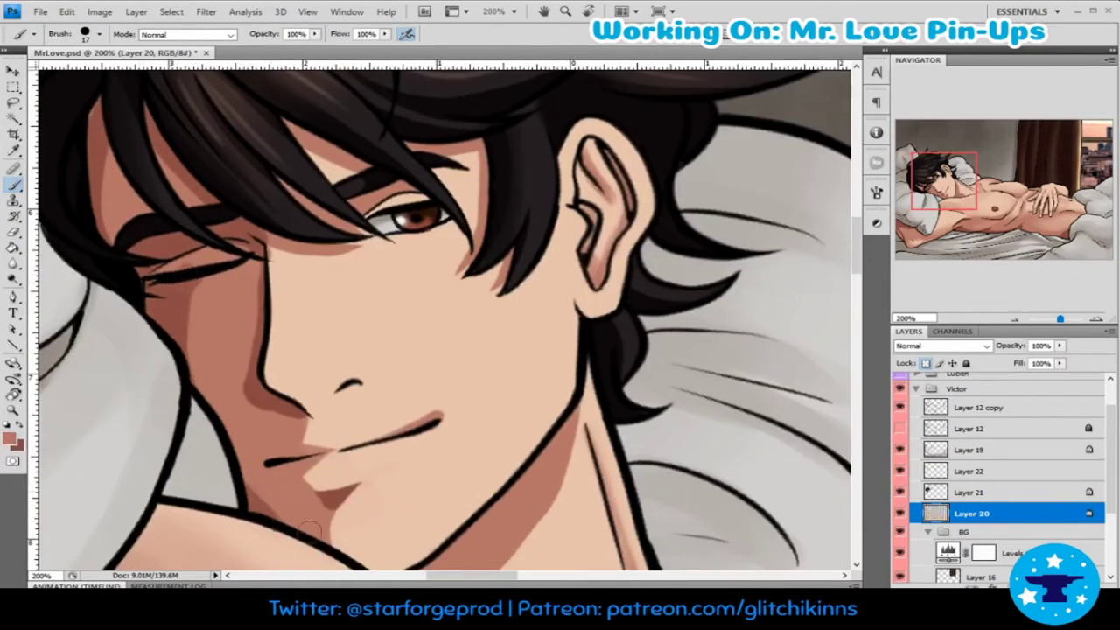
pyautogui.press('z')
pyautogui.hotkey('ctrl', '-')
pyautogui.hotkey('ctrl', '-')
pyautogui.hotkey('ctrl', '-')
pyautogui.press('r')
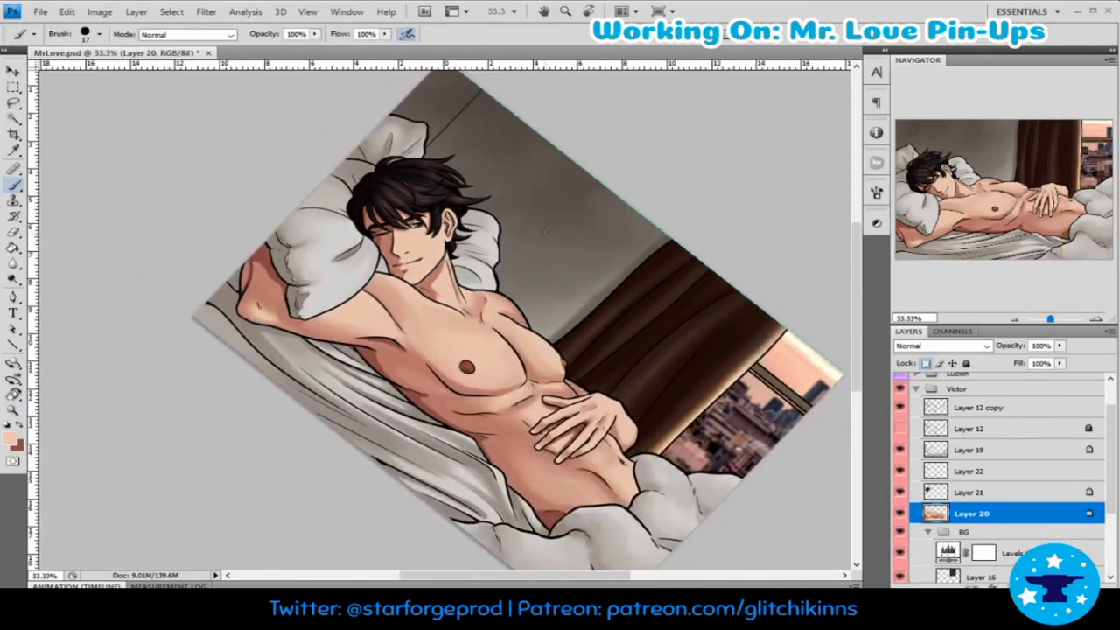
pyautogui.press('Escape')
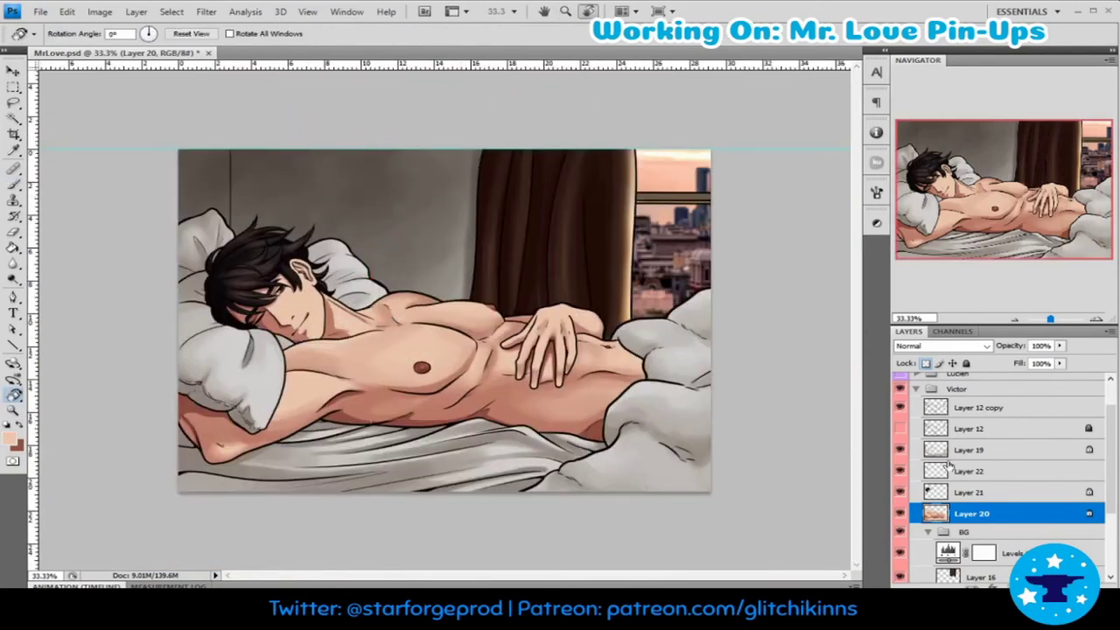
pyautogui.click(972, 407)
pyautogui.press('z')
pyautogui.click(788, 178)
# - Paint a light glow along the curtain's right edge
pyautogui.press('b')
pyautogui.press('i')
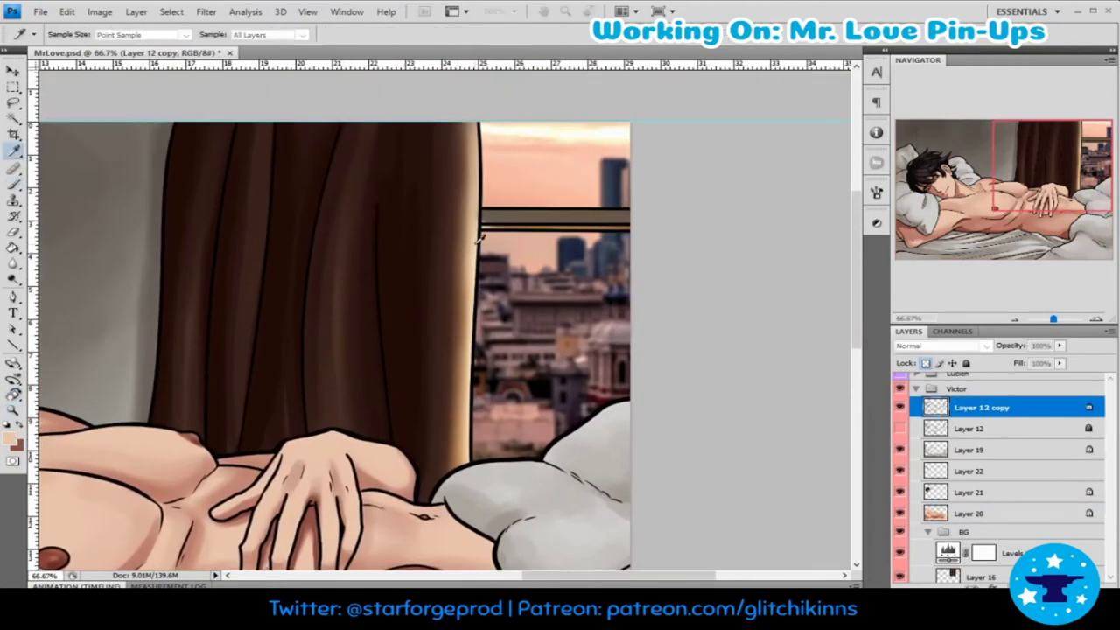
pyautogui.press('b')
pyautogui.moveTo(487, 134); pyautogui.dragTo(465, 387)
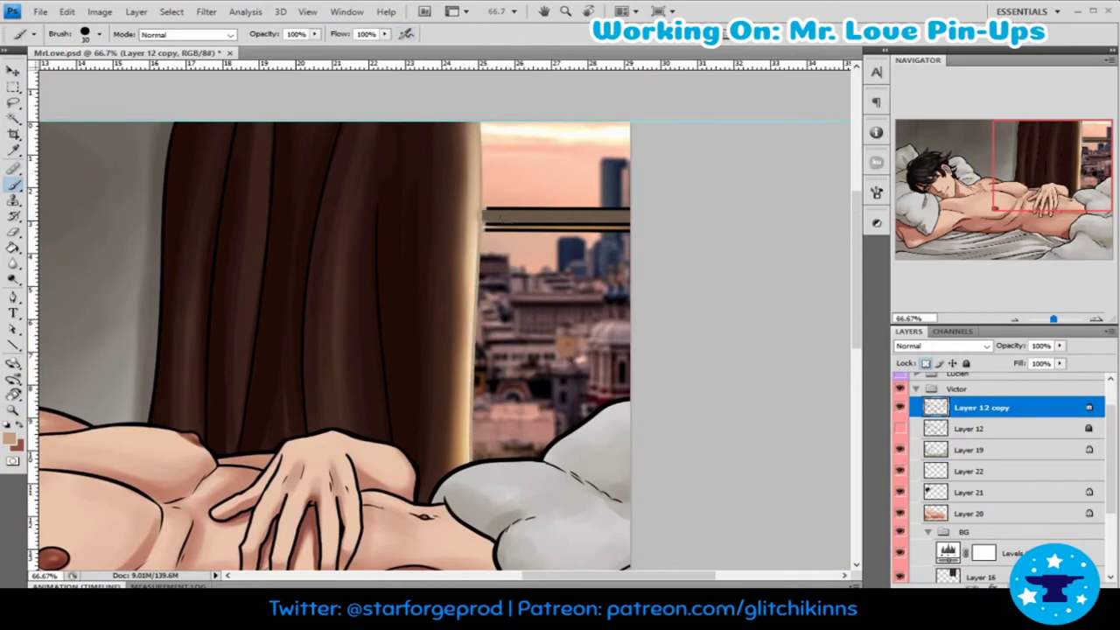
# - Sample the window frame's dark brown and paint a line under the window bar
pyautogui.press('i')
pyautogui.click(567, 220)
pyautogui.click(504, 210)
pyautogui.press('b')
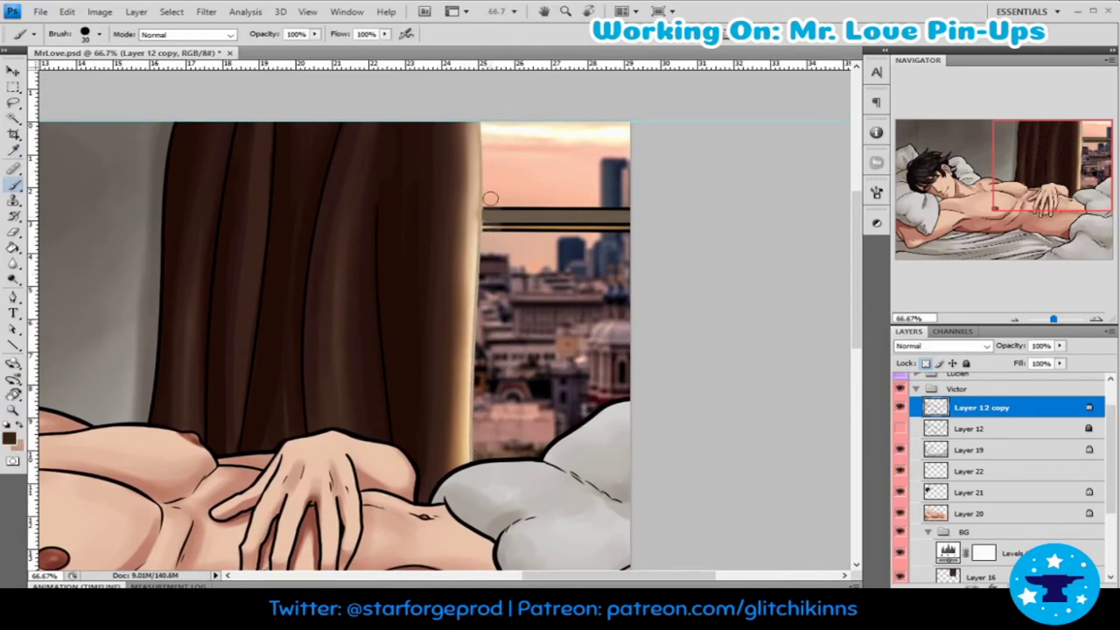
pyautogui.moveTo(484, 227); pyautogui.dragTo(630, 228)
pyautogui.keyDown('alt'); pyautogui.click(495, 243); pyautogui.keyUp('alt')
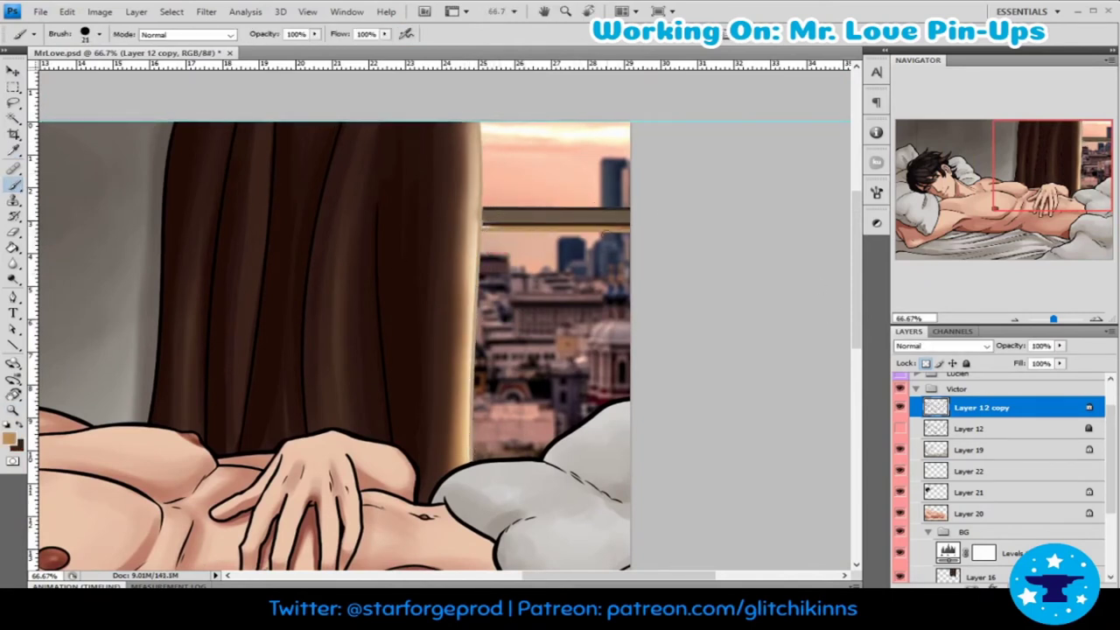
# - Swap colours and Magic Wand-select the window bar area, zoomed closer
pyautogui.press('x')
pyautogui.press('w')
pyautogui.hotkey('ctrl', '+')
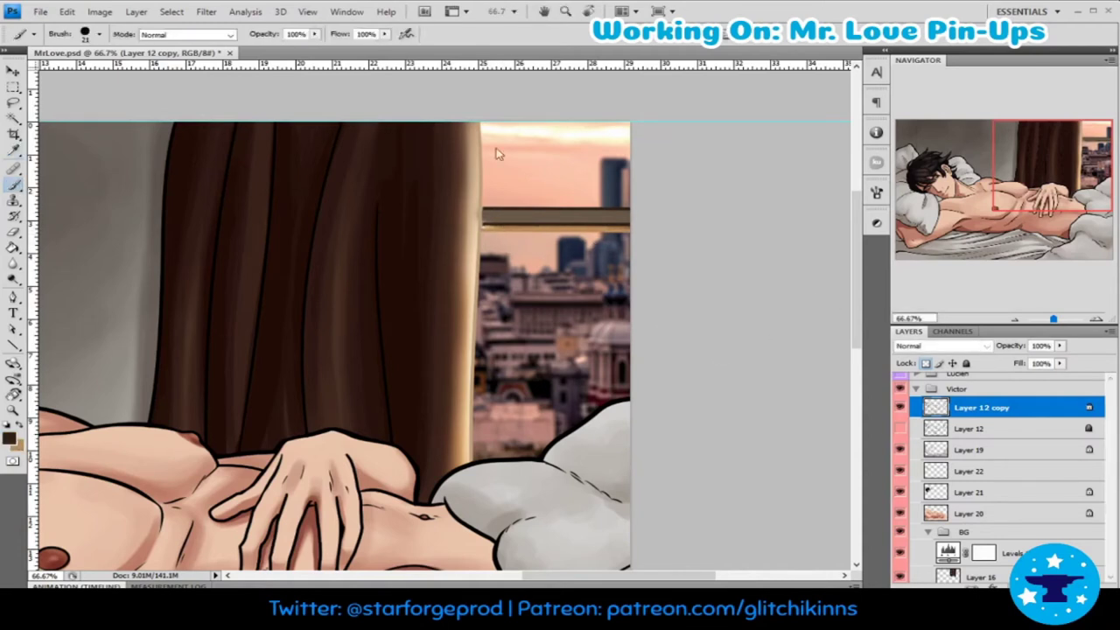
pyautogui.click(492, 238)
pyautogui.press('b')
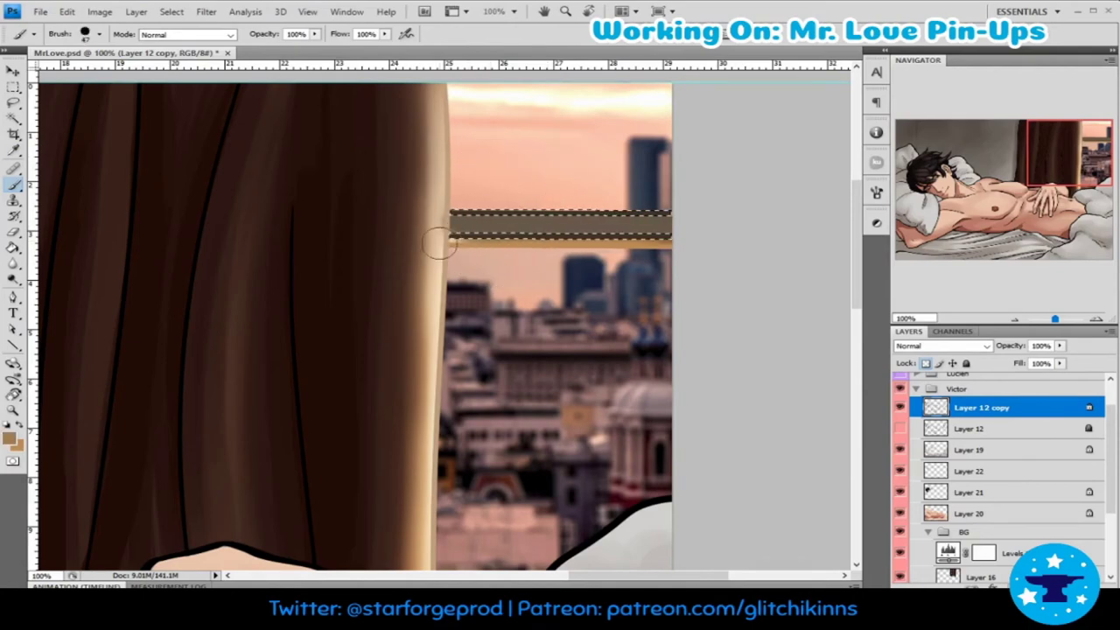
# - Tilt and reset the view, toggle the Levels 1 adjustment, and select Layer 16
pyautogui.press('r')
pyautogui.moveTo(622, 116); pyautogui.dragTo(679, 186)
pyautogui.press('Escape')
pyautogui.scroll(-3, 997, 473)
pyautogui.click(899, 456)
pyautogui.click(983, 482)
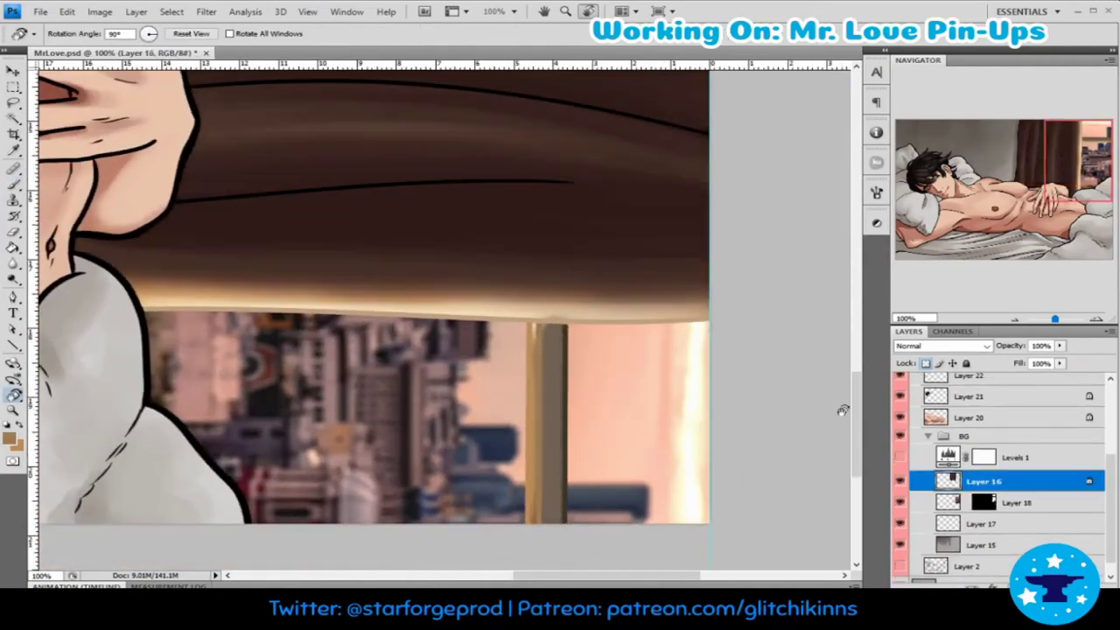
pyautogui.press('b')
pyautogui.click(899, 457)
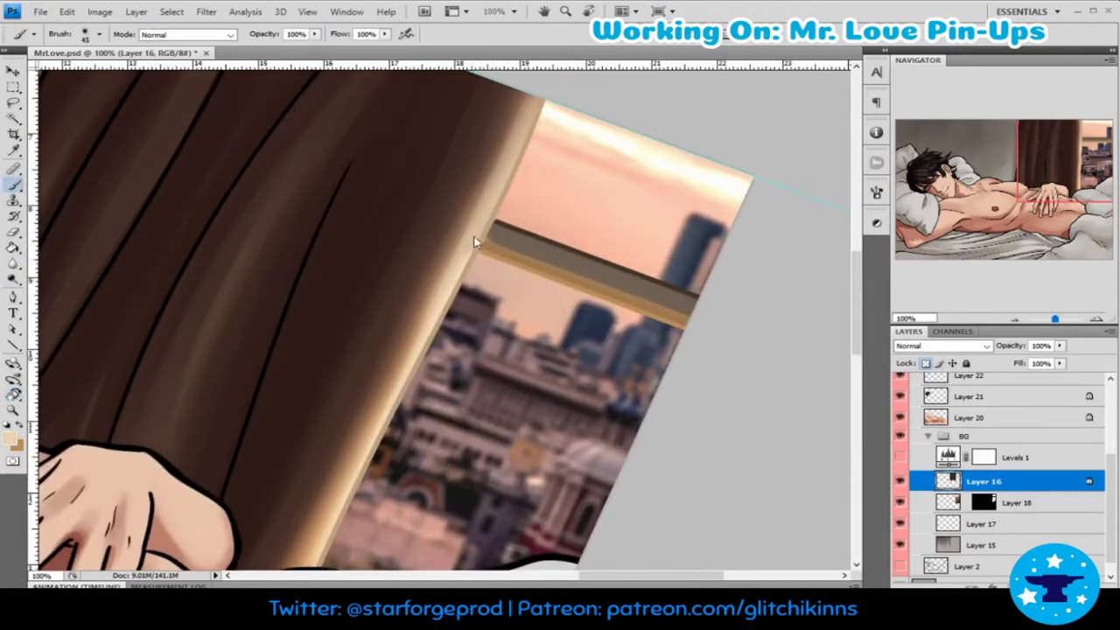
pyautogui.keyDown('alt'); pyautogui.click(512, 249); pyautogui.keyUp('alt')
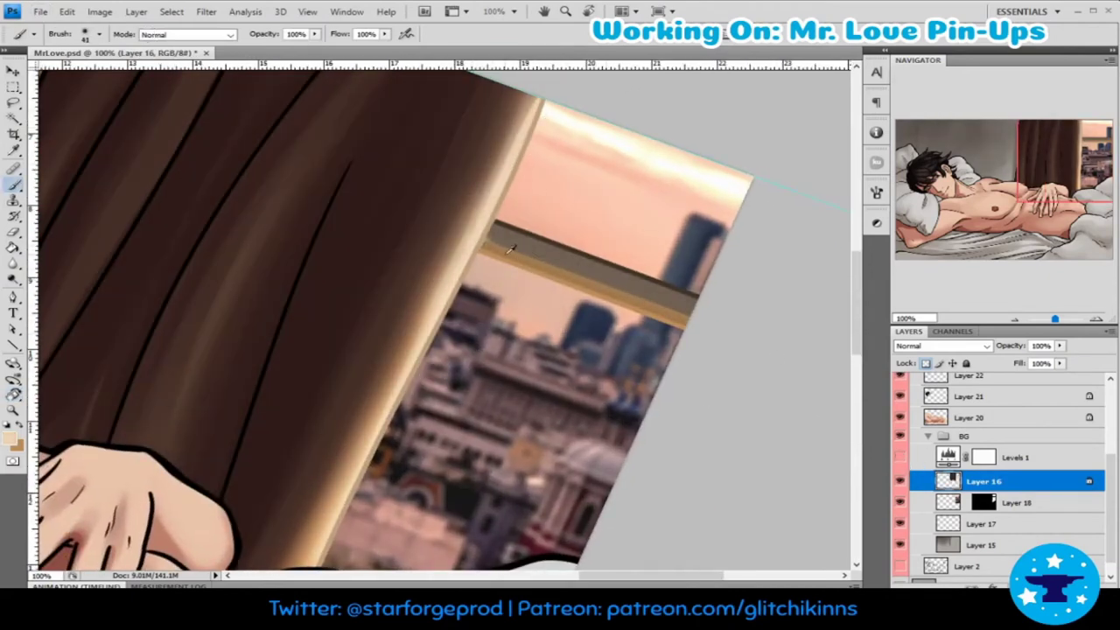
# - Return to Layer 12 copy and zoom back in on the curtain and window
pyautogui.keyDown('ctrl'); pyautogui.click(497, 207); pyautogui.keyUp('ctrl')
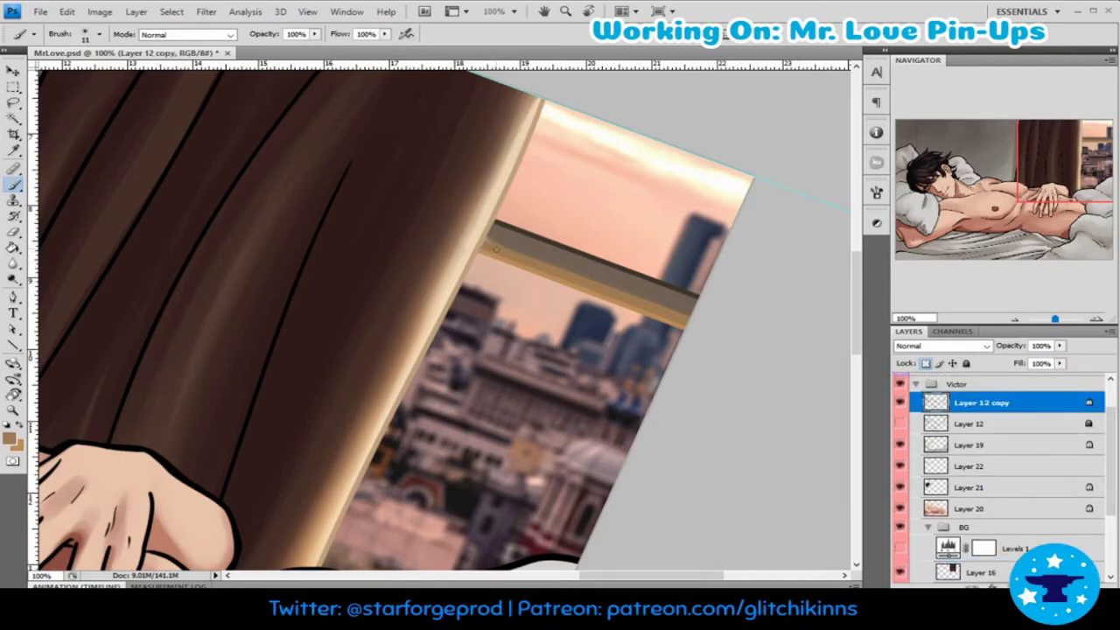
pyautogui.press('r')
pyautogui.scroll(-3, 495, 249)
pyautogui.press('Escape')
pyautogui.press('z')
pyautogui.click(607, 262)
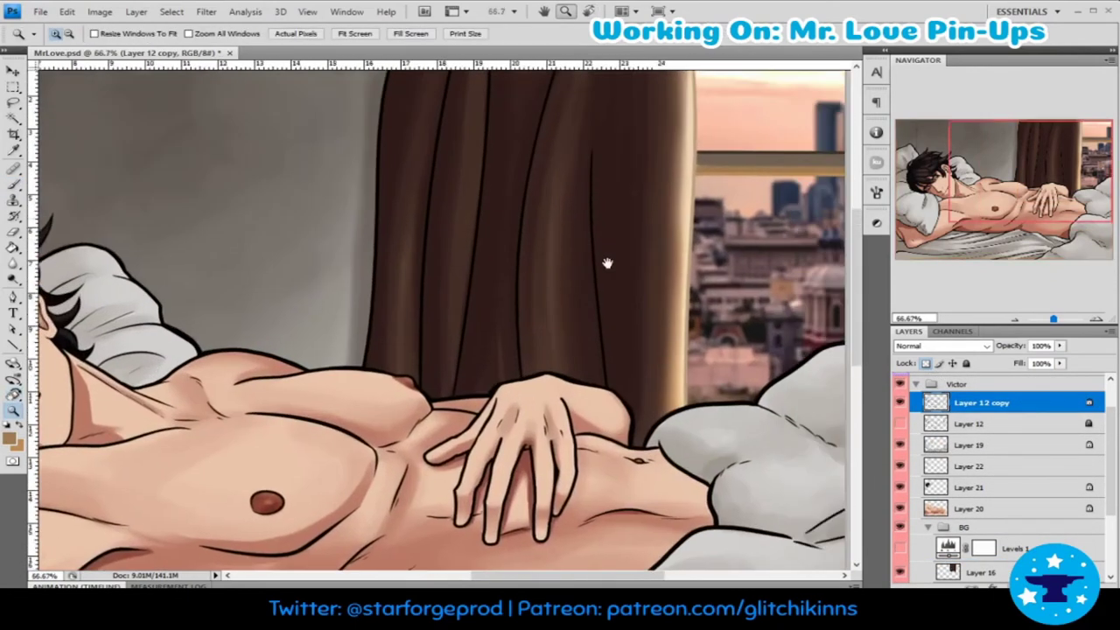
pyautogui.press('b')
# - Switch between Layer 16 and Layer 12 copy and pan across the curtain toward the head
pyautogui.keyDown('ctrl'); pyautogui.click(578, 220); pyautogui.keyUp('ctrl')
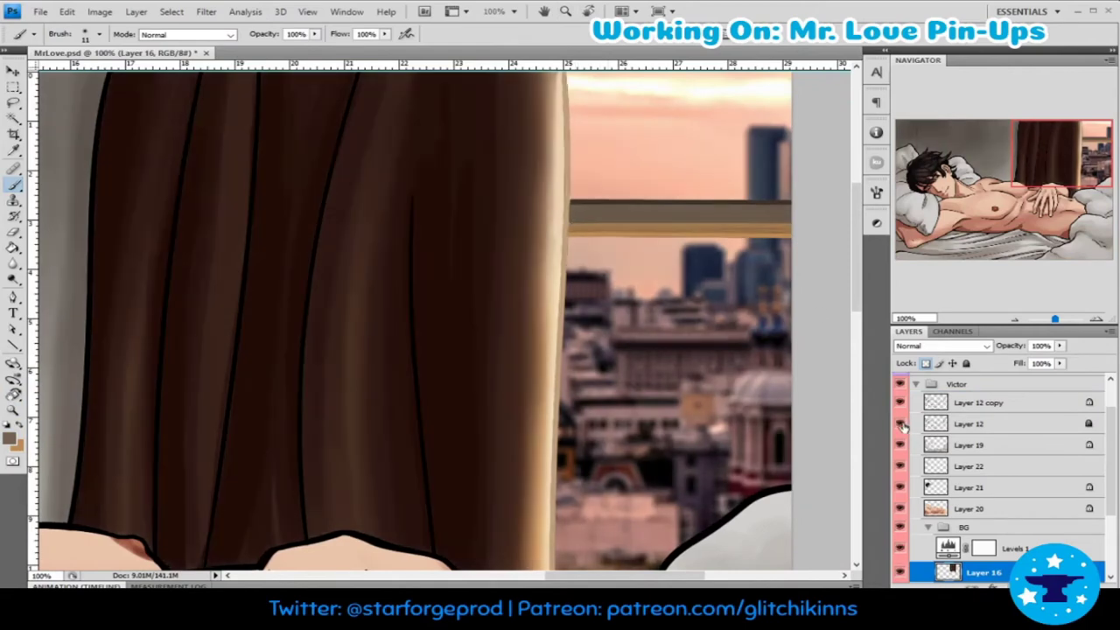
pyautogui.keyDown('ctrl'); pyautogui.click(312, 257); pyautogui.keyUp('ctrl')
pyautogui.moveTo(313, 257); pyautogui.dragTo(446, 266)
pyautogui.press('i')
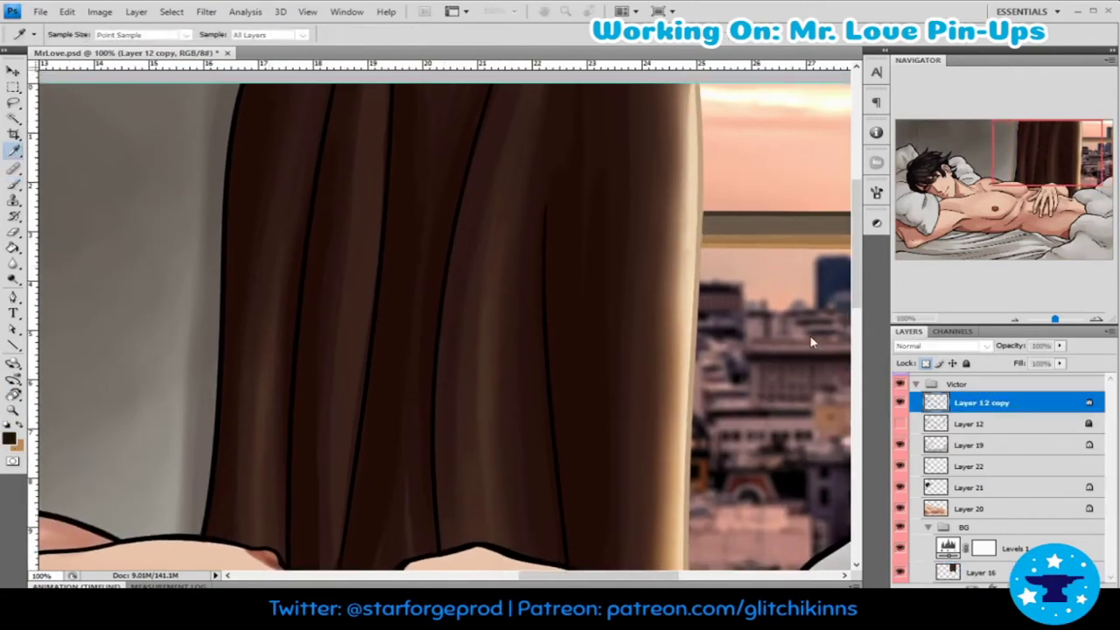
pyautogui.press('b')
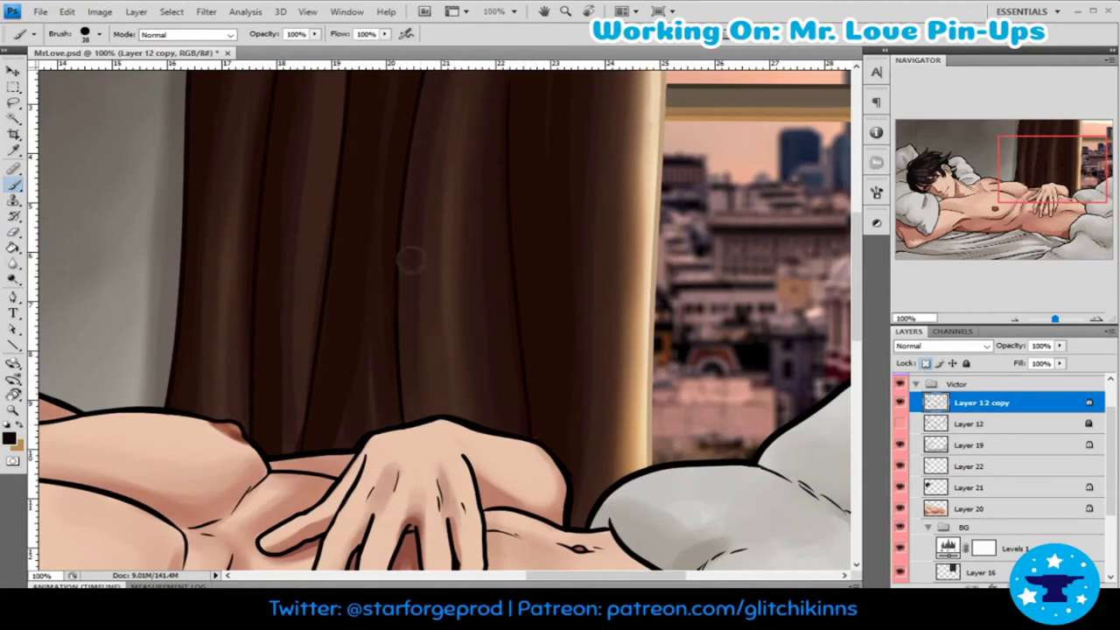
pyautogui.moveTo(410, 259); pyautogui.dragTo(688, 257)
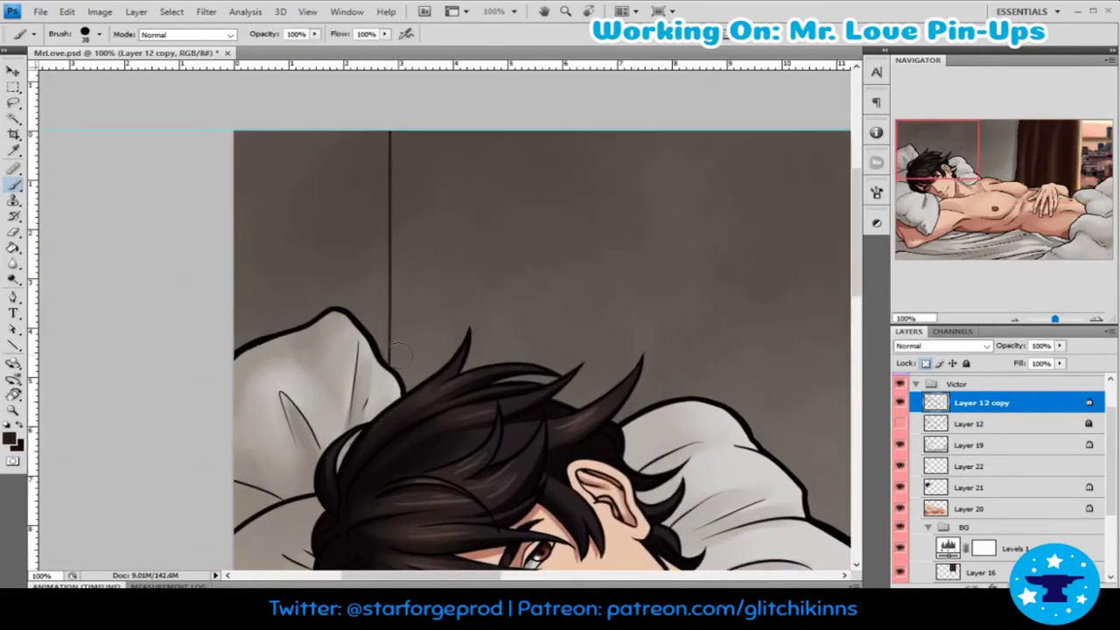
# - Pan to the face and pillow and paint a light highlight along the neck line
pyautogui.moveTo(280, 501); pyautogui.dragTo(182, 249)
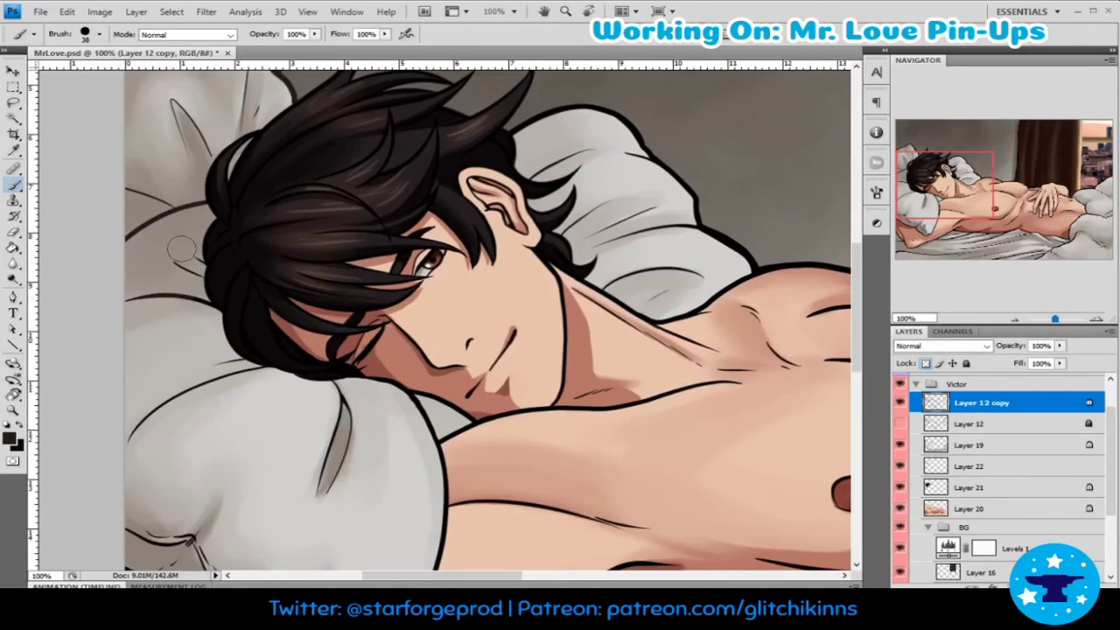
pyautogui.moveTo(257, 379); pyautogui.dragTo(216, 200)
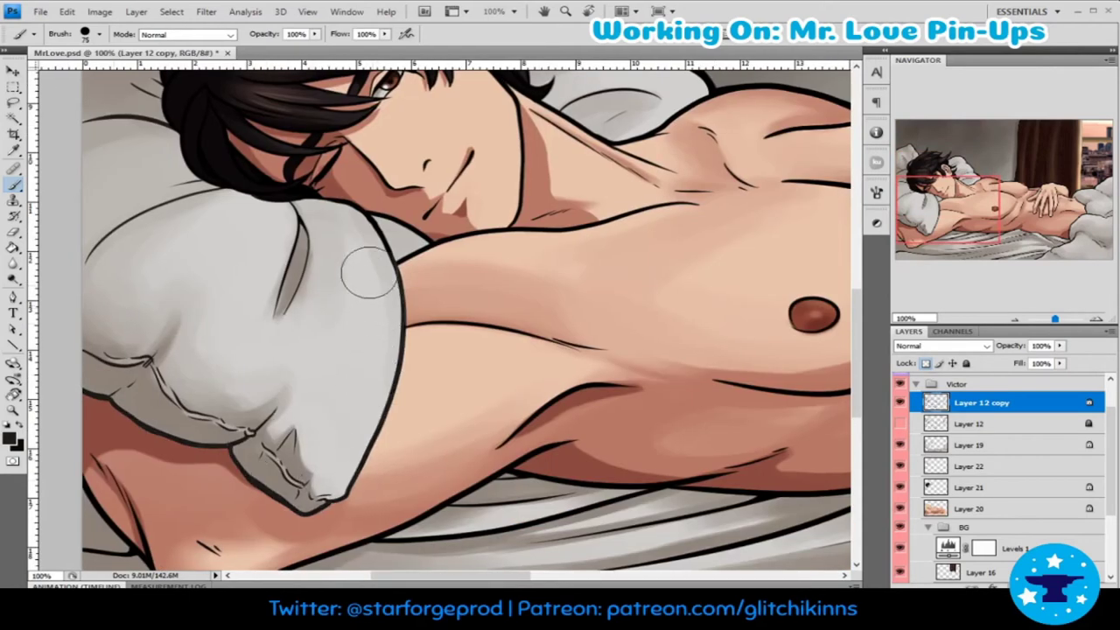
pyautogui.moveTo(266, 308); pyautogui.dragTo(121, 536)
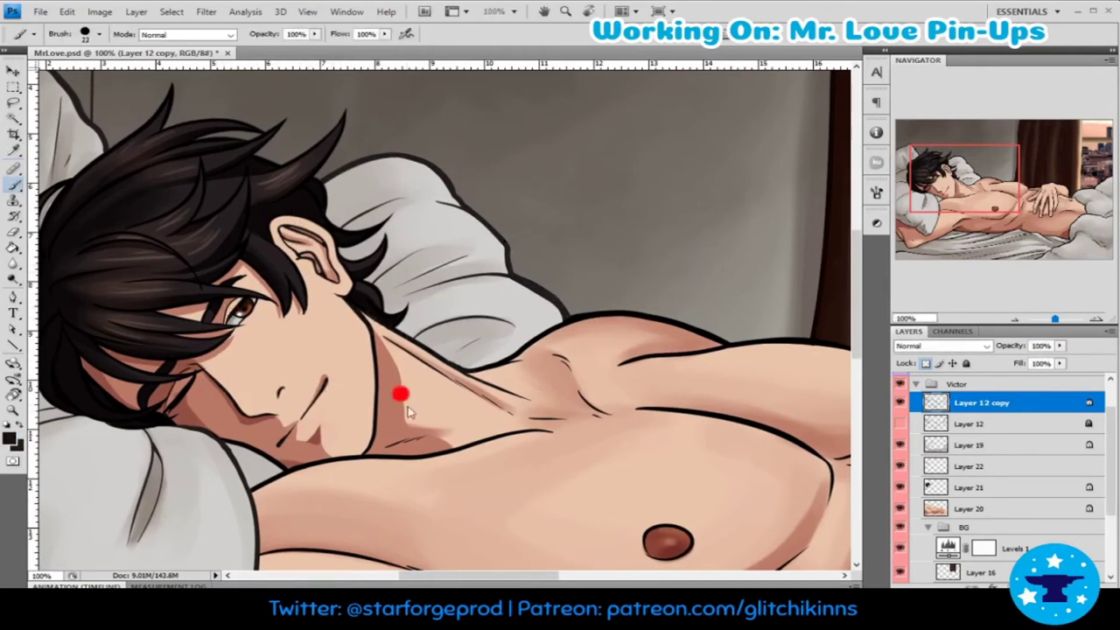
pyautogui.scroll(-1, 516, 264)
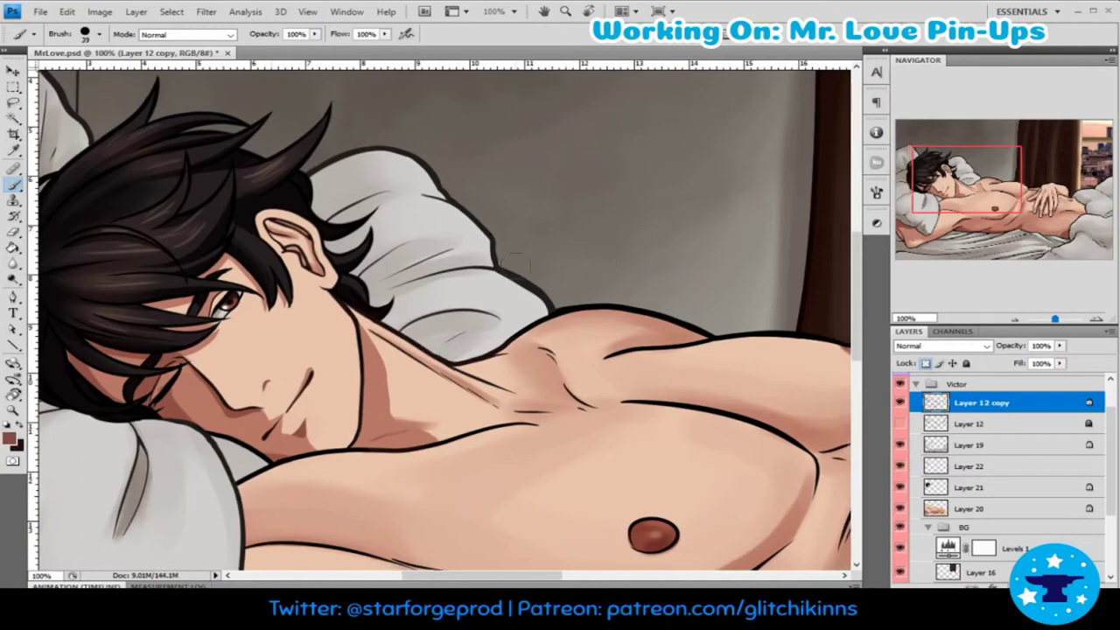
pyautogui.moveTo(395, 345); pyautogui.dragTo(478, 376)
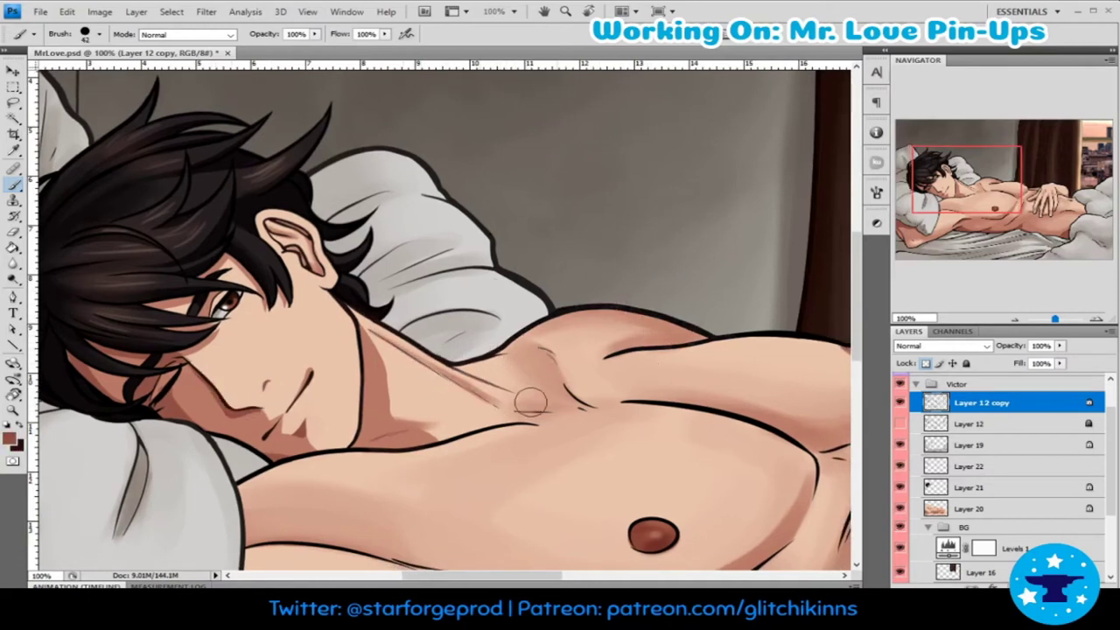
# - Lighten the upper chest with a larger soft brush in the swapped colour
pyautogui.scroll(-3, 520, 400)
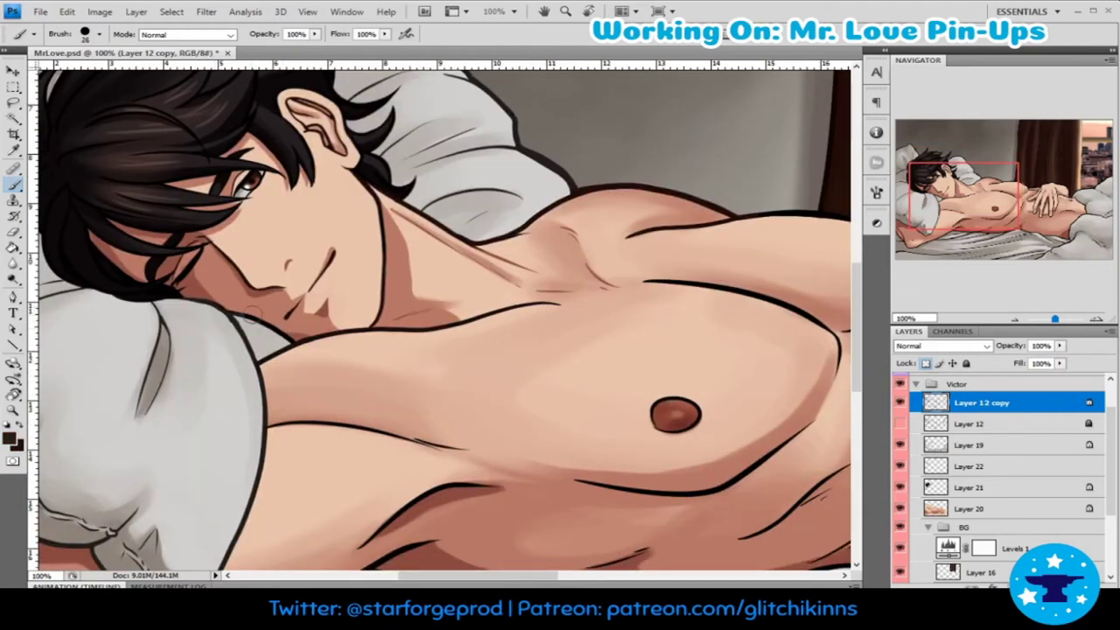
pyautogui.hscroll(5, 367, 300)
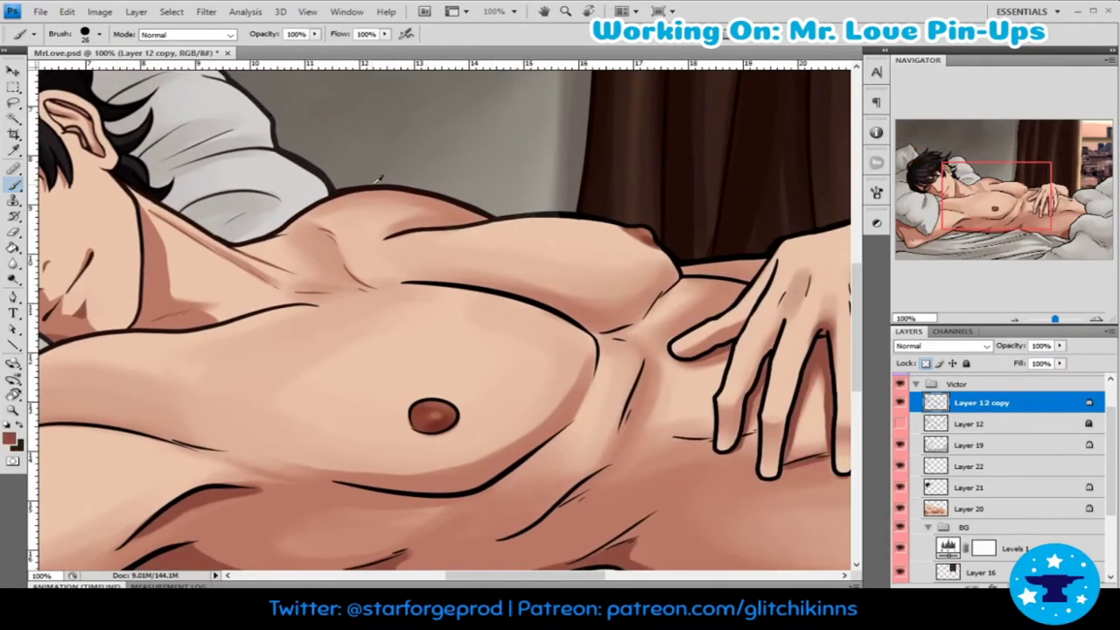
pyautogui.press('x')
pyautogui.press(']')
pyautogui.press(']')
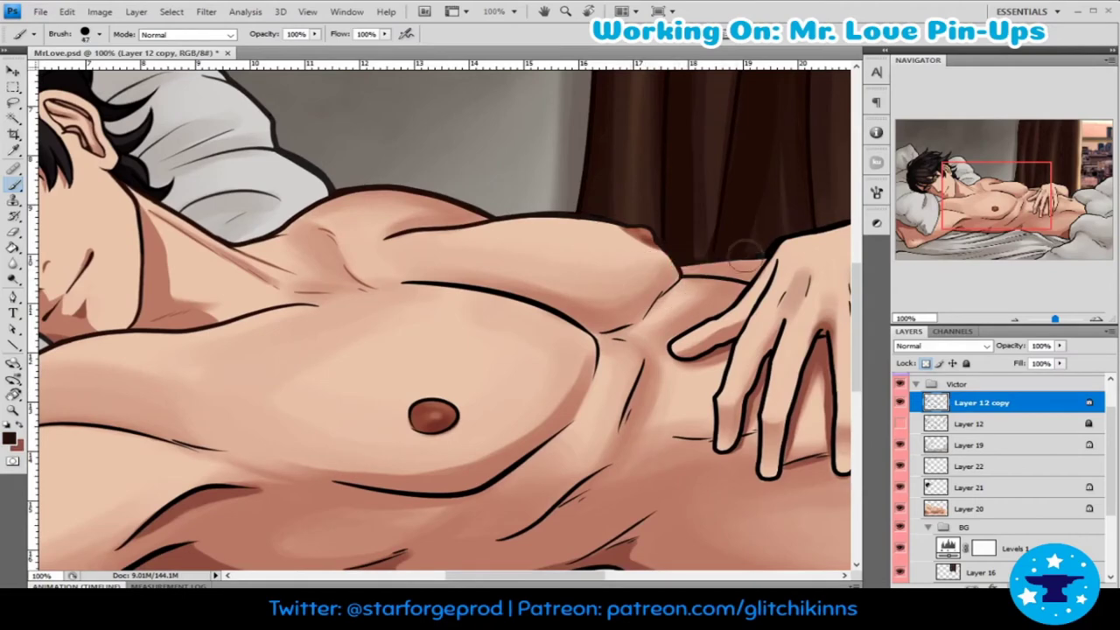
pyautogui.moveTo(578, 377); pyautogui.dragTo(366, 291)
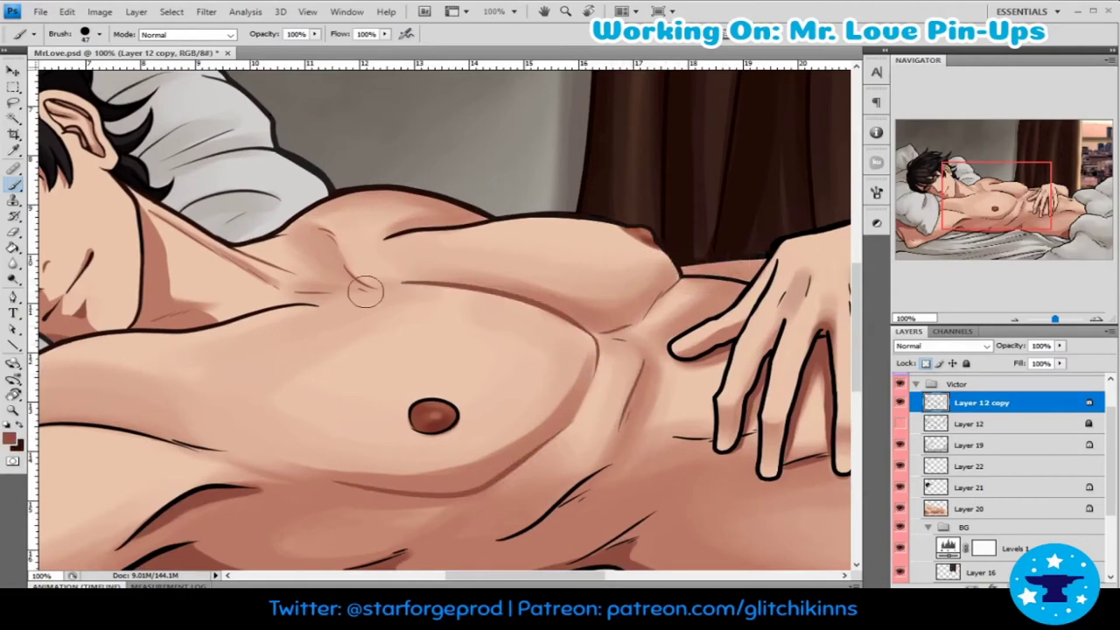
# - Scroll down and across to the belly and the resting hand
pyautogui.scroll(-2, 366, 292)
pyautogui.scroll(-1, 437, 400)
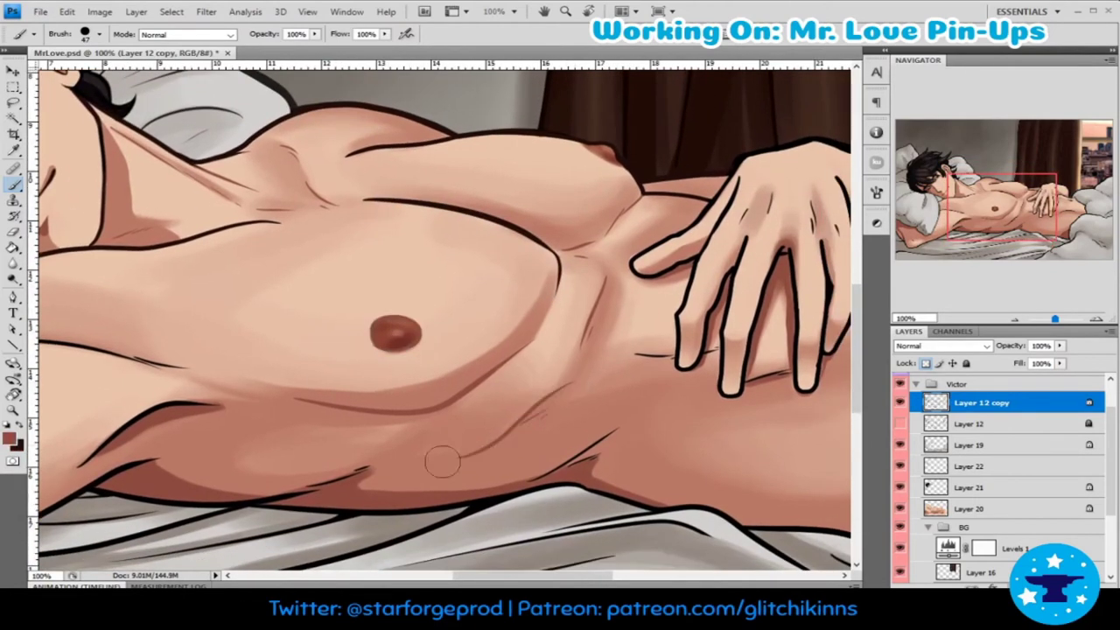
pyautogui.hscroll(-5, 442, 461)
pyautogui.scroll(-3, 455, 420)
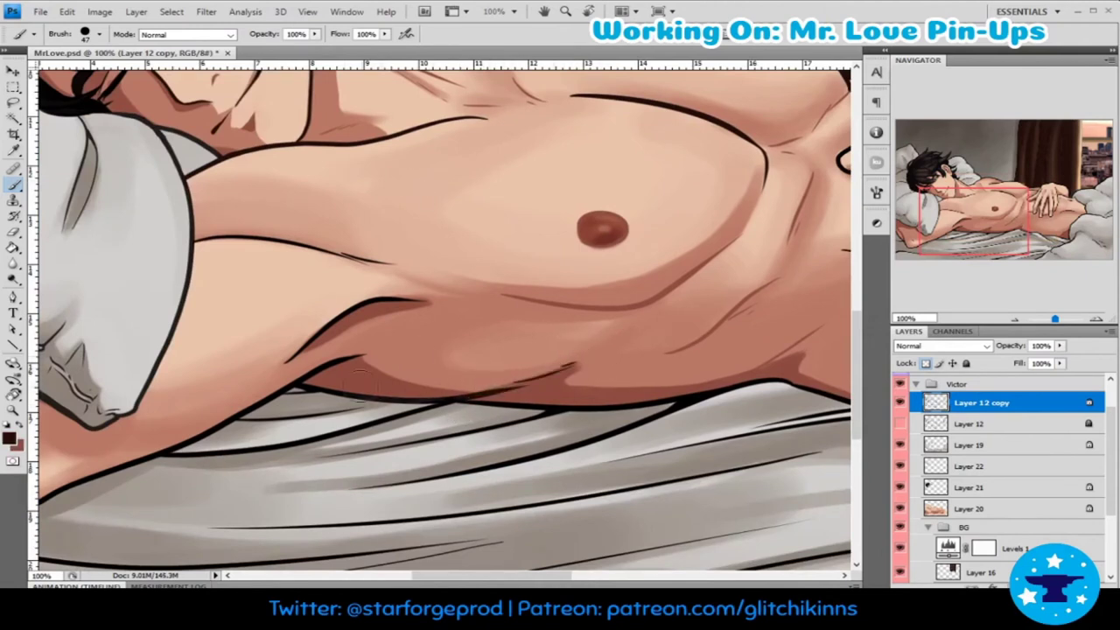
pyautogui.hscroll(-2, 364, 356)
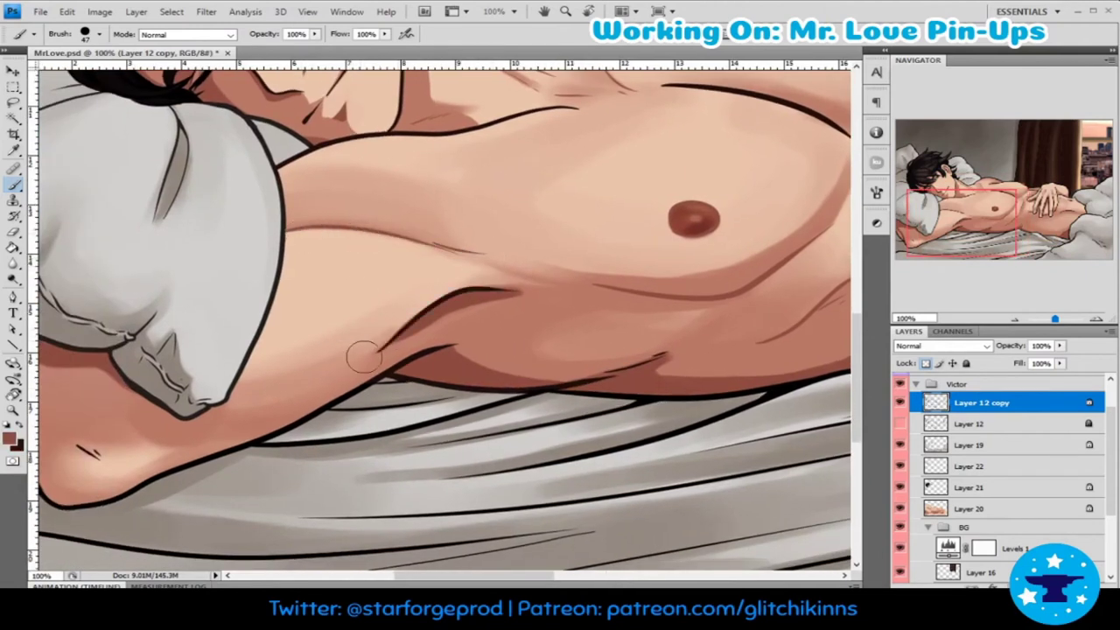
pyautogui.hscroll(-7, 339, 444)
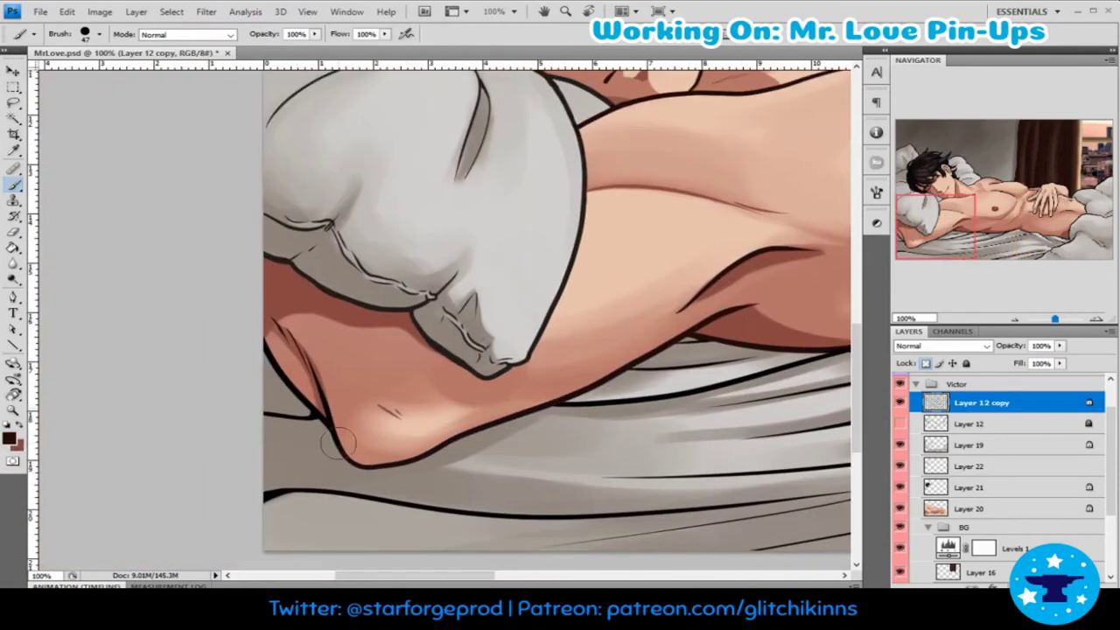
pyautogui.hscroll(6, 312, 363)
pyautogui.hscroll(5, 437, 368)
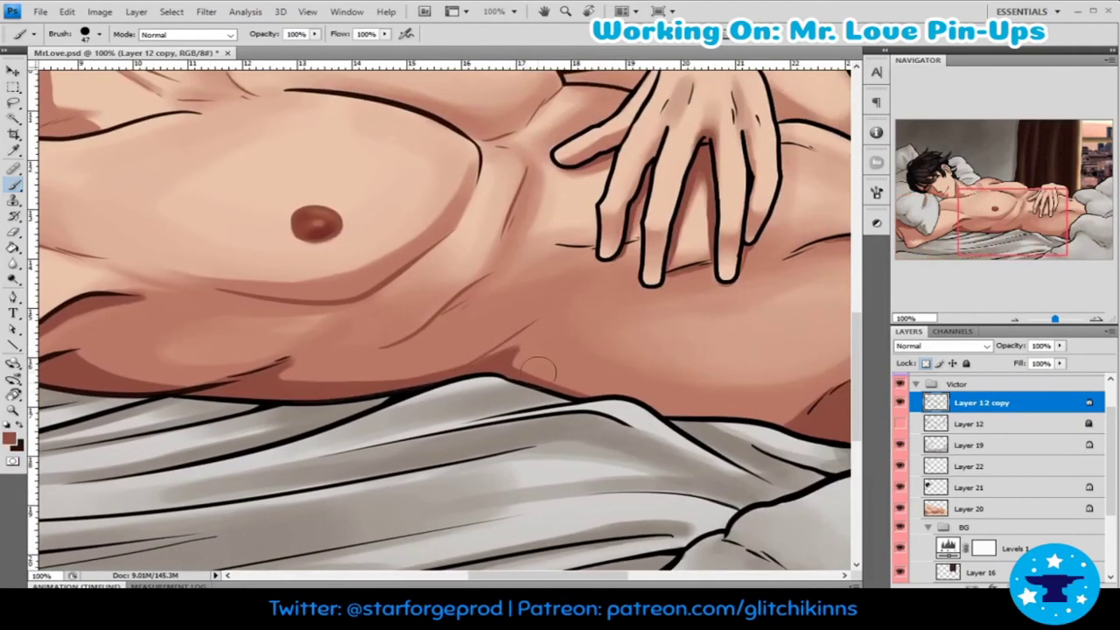
pyautogui.hscroll(7, 455, 368)
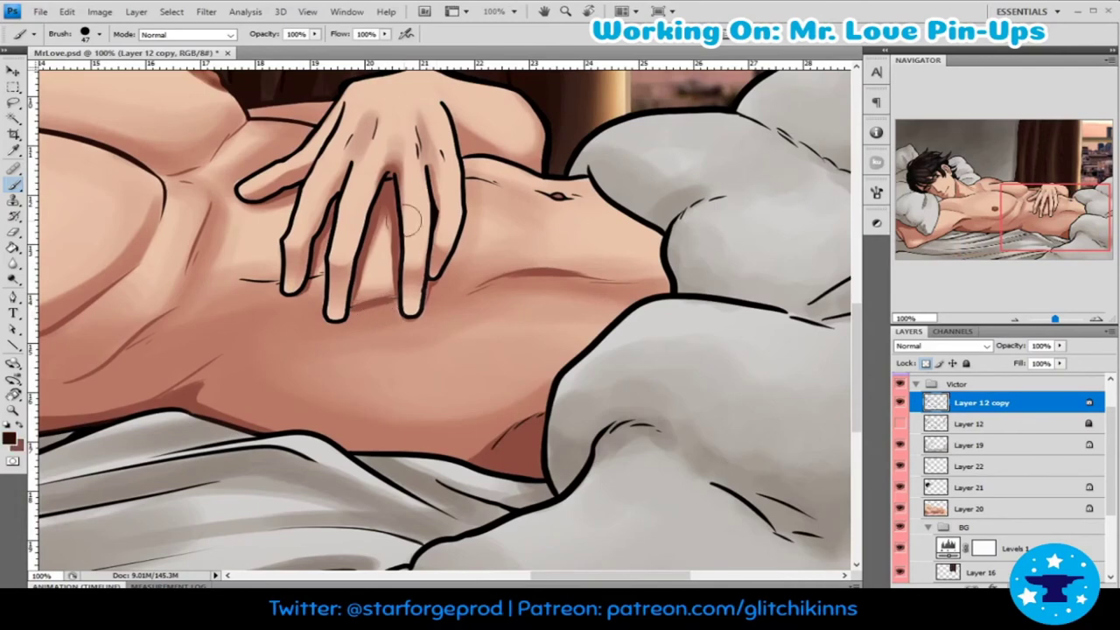
# - Resize the brush for finer shading around the hand and navel
pyautogui.press(']')
pyautogui.press(']')
pyautogui.press(']')
pyautogui.scroll(2, 407, 218)
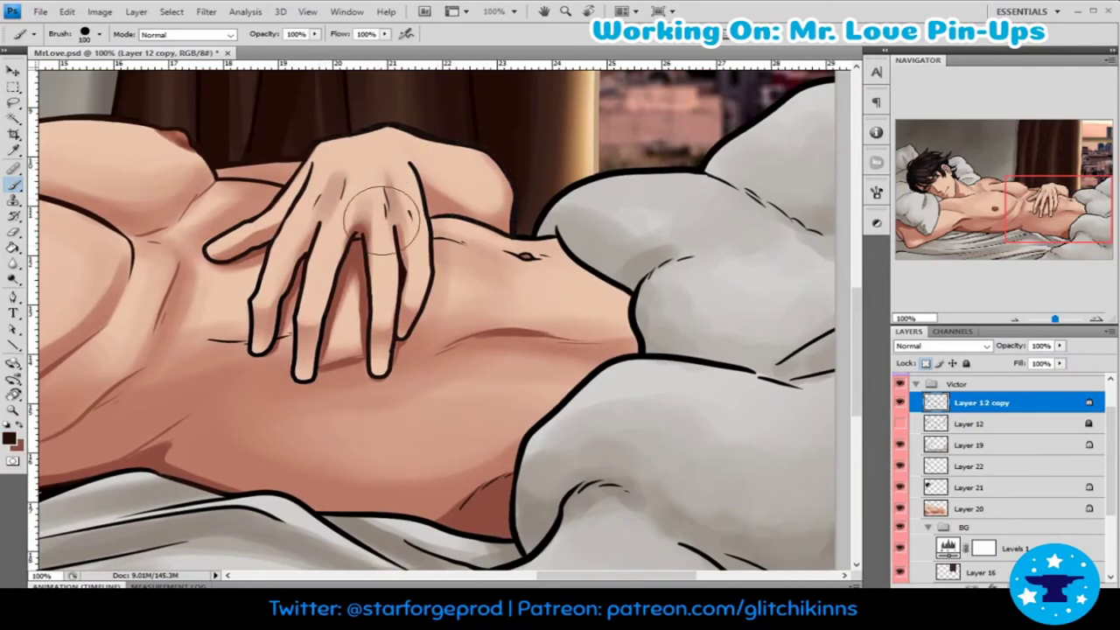
pyautogui.press('[')
pyautogui.press('[')
pyautogui.press('[')
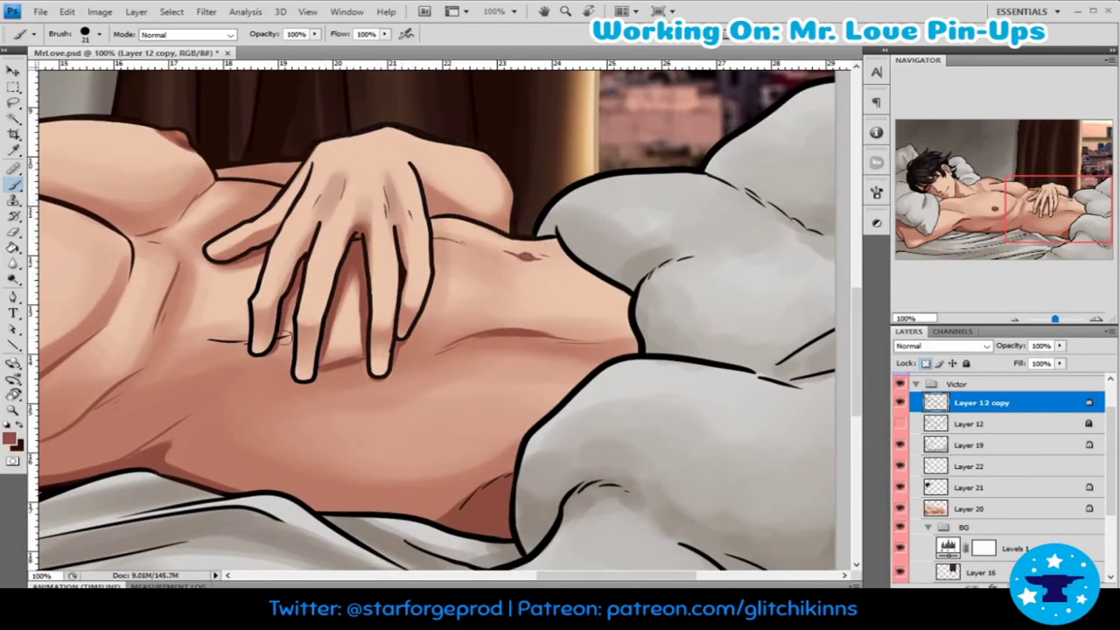
pyautogui.hscroll(-8, 236, 341)
pyautogui.scroll(1, 477, 313)
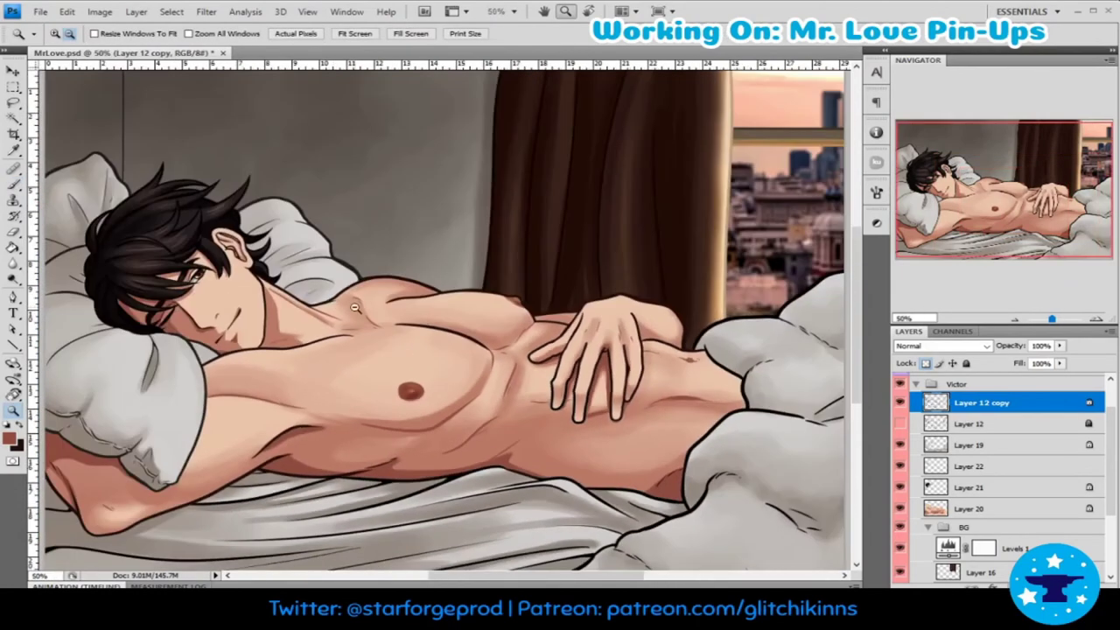
# - Move between Layer 20 and Layer 12 copy, zooming in on the belly and sheets
pyautogui.moveTo(445, 296); pyautogui.dragTo(490, 289)
pyautogui.moveTo(438, 350); pyautogui.dragTo(570, 457)
pyautogui.click(978, 505)
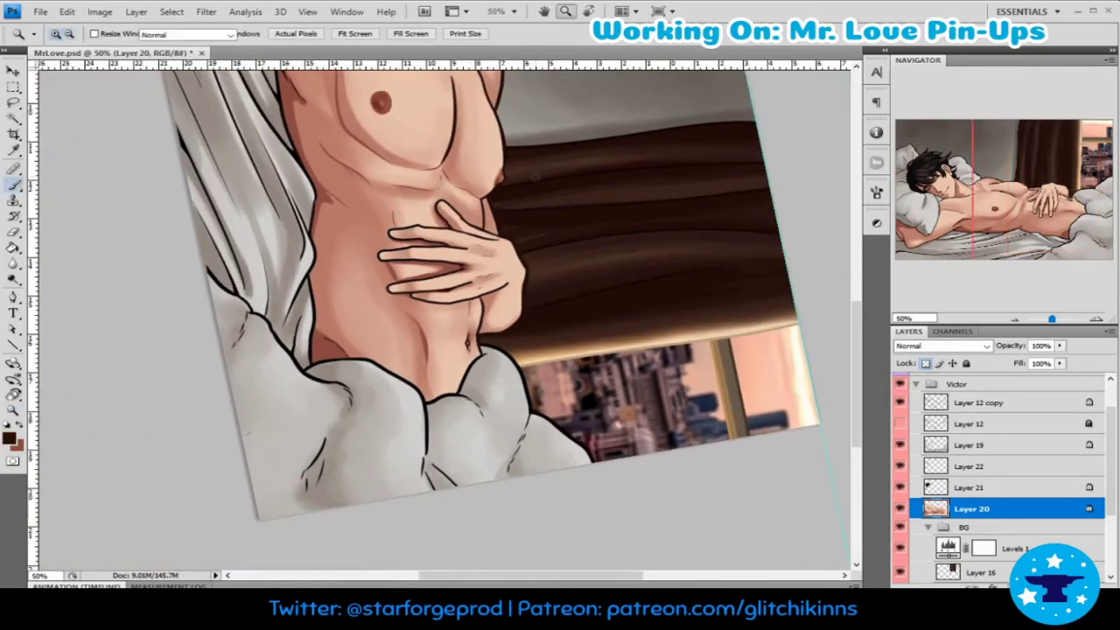
pyautogui.moveTo(467, 275)
pyautogui.mouseDown()
pyautogui.moveTo(411, 283)
pyautogui.moveTo(495, 329)
pyautogui.mouseUp()
pyautogui.click(962, 411)
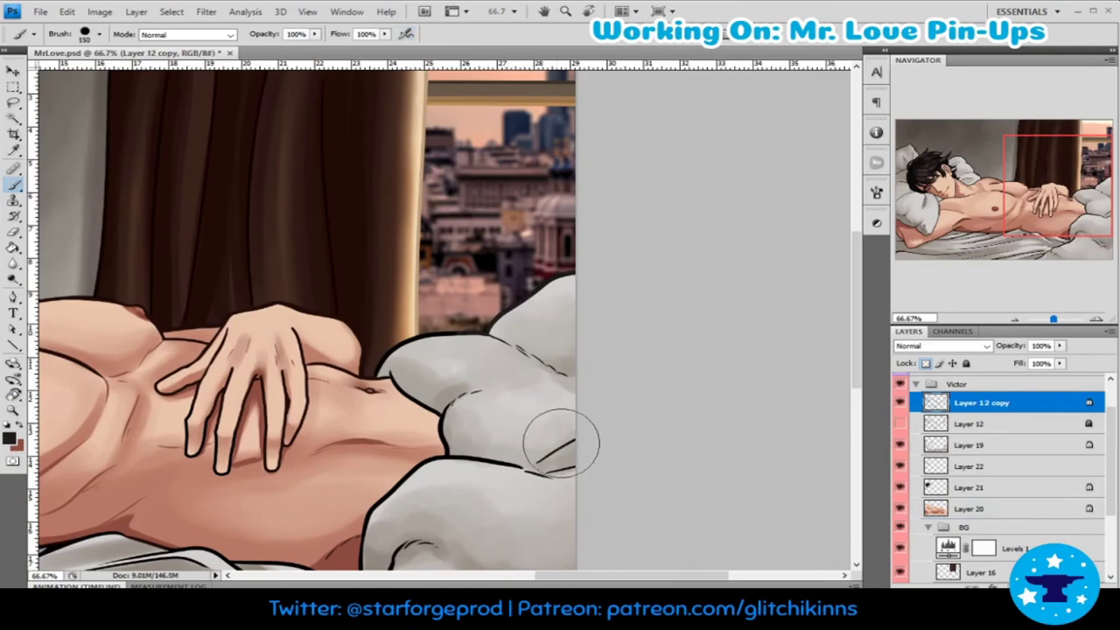
pyautogui.press('z')
pyautogui.click(399, 188)
pyautogui.hotkey('ctrl', 'd')
pyautogui.press('b')
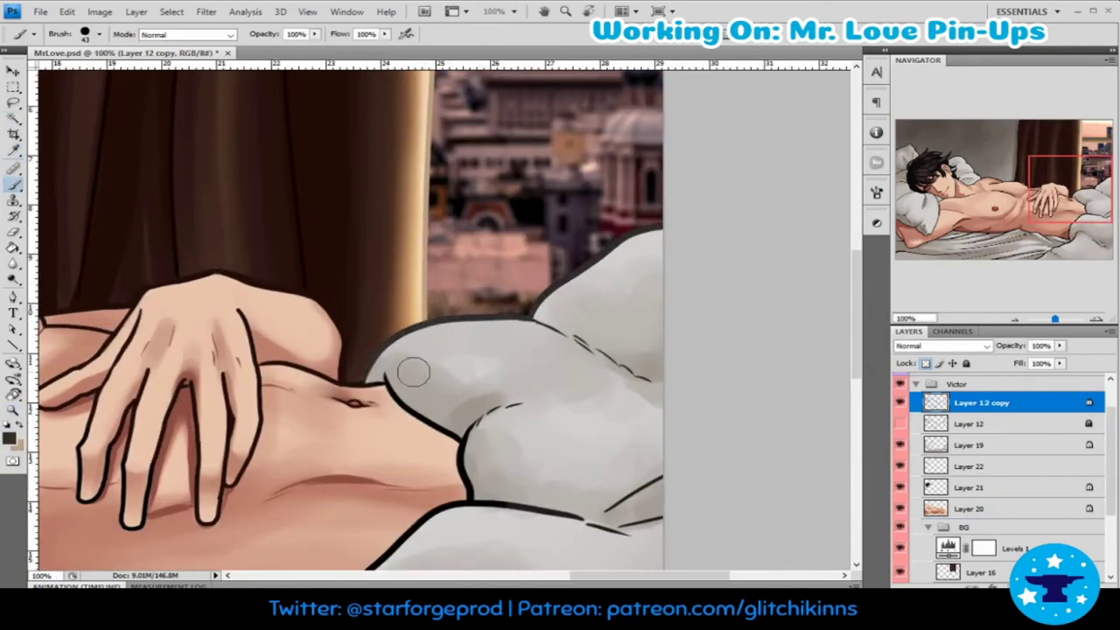
# - Magic Wand-select the sheet areas under the torso and paint shading inside them
pyautogui.moveTo(452, 516)
pyautogui.mouseDown()
pyautogui.moveTo(470, 313)
pyautogui.moveTo(723, 265)
pyautogui.mouseUp()
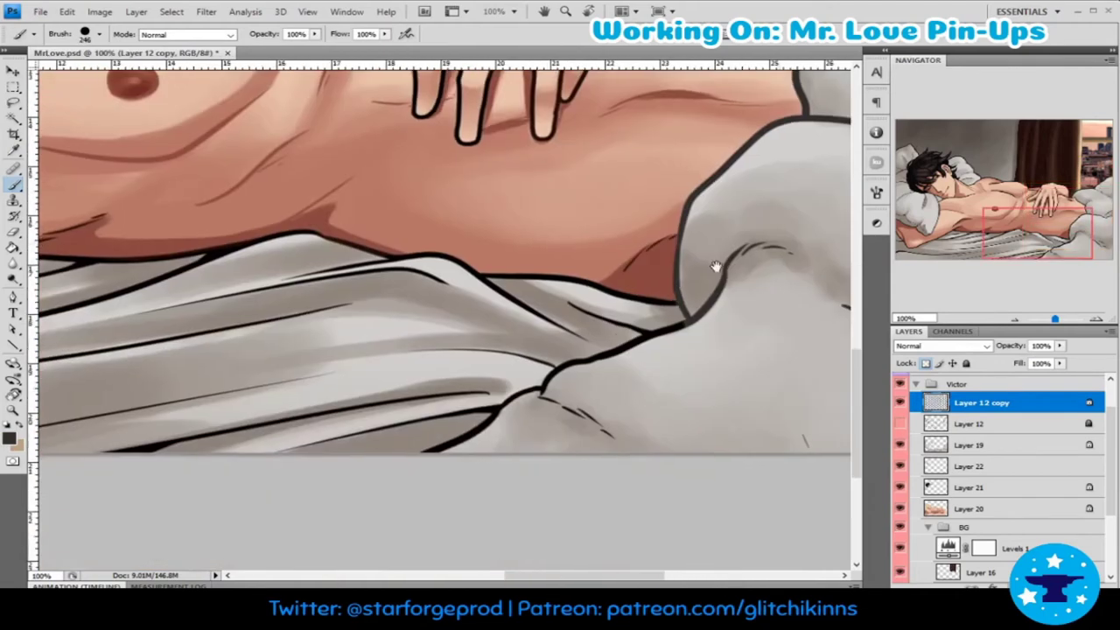
pyautogui.press('z')
pyautogui.keyDown('alt'); pyautogui.click(723, 265); pyautogui.keyUp('alt')
pyautogui.press('w')
pyautogui.click(598, 350)
pyautogui.moveTo(598, 350); pyautogui.dragTo(608, 345)
pyautogui.press('b')
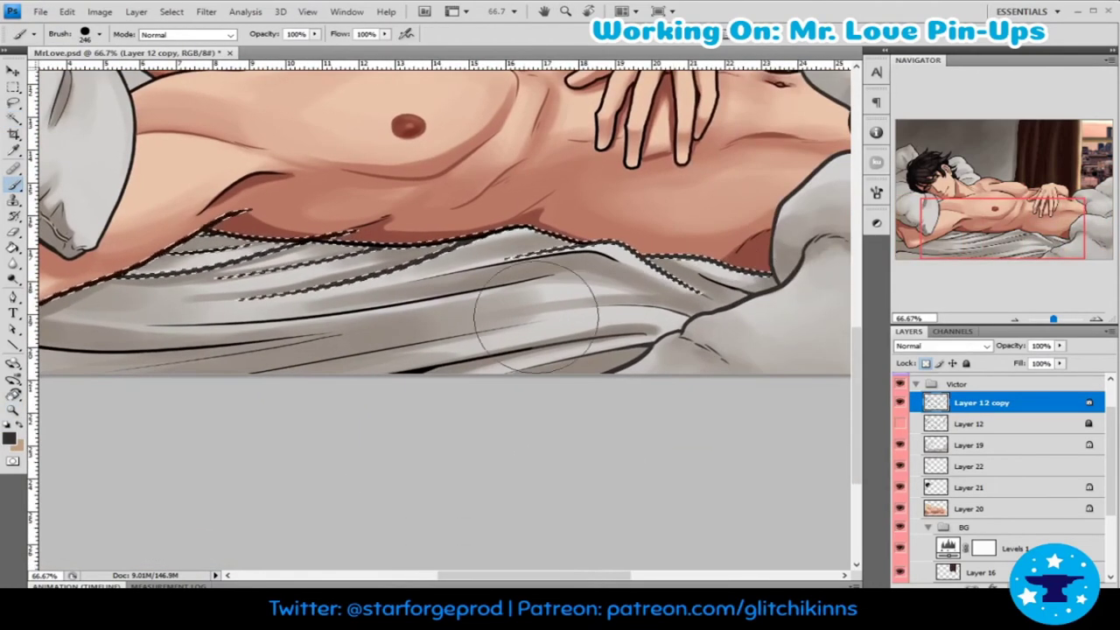
# - Soften the sheet-fold shading, deselect, and zoom out to 33.3%
pyautogui.moveTo(357, 350); pyautogui.dragTo(554, 381)
pyautogui.hotkey('ctrl', 'd')
pyautogui.press('z')
pyautogui.hotkey('ctrl', '-')
pyautogui.hotkey('ctrl', '-')
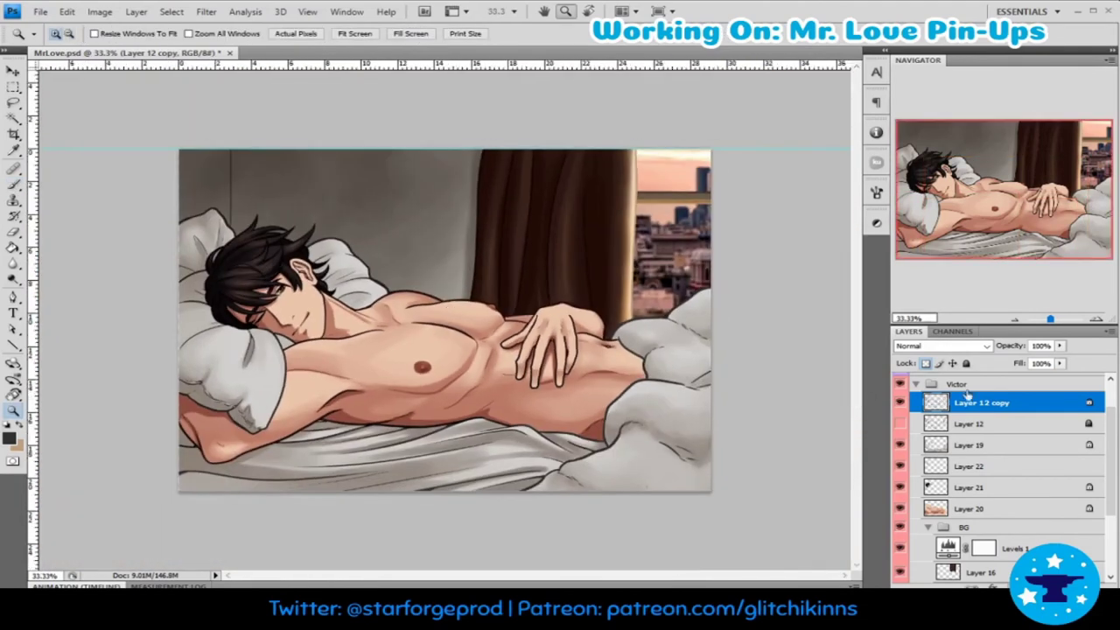
# - Sample a warm peach tone and paint a Linear Dodge (Add) glow over the window on a new layer
pyautogui.scroll(2, 1004, 523)
pyautogui.scroll(-1, 1004, 523)
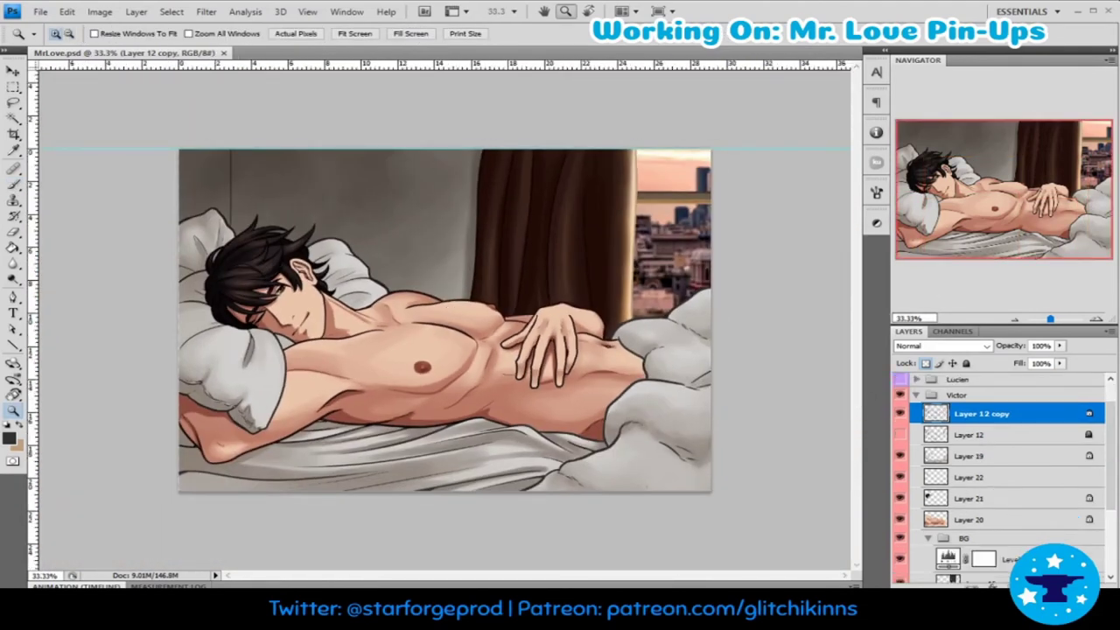
pyautogui.press('i')
pyautogui.click(707, 470)
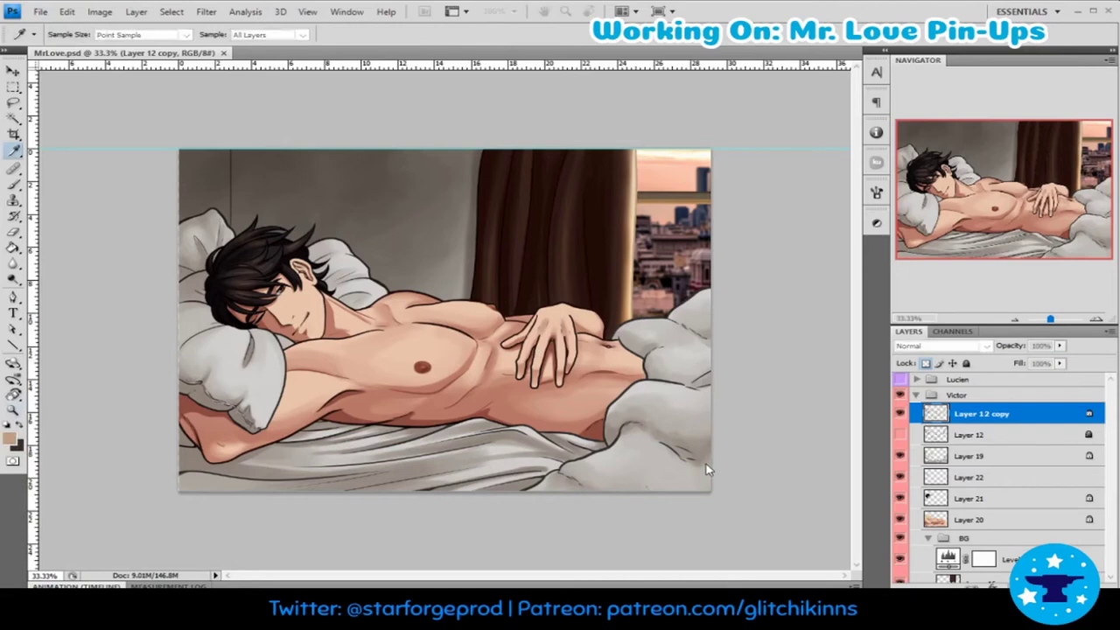
pyautogui.press('b')
pyautogui.hotkey('ctrl', 'shift', 'alt', 'n')
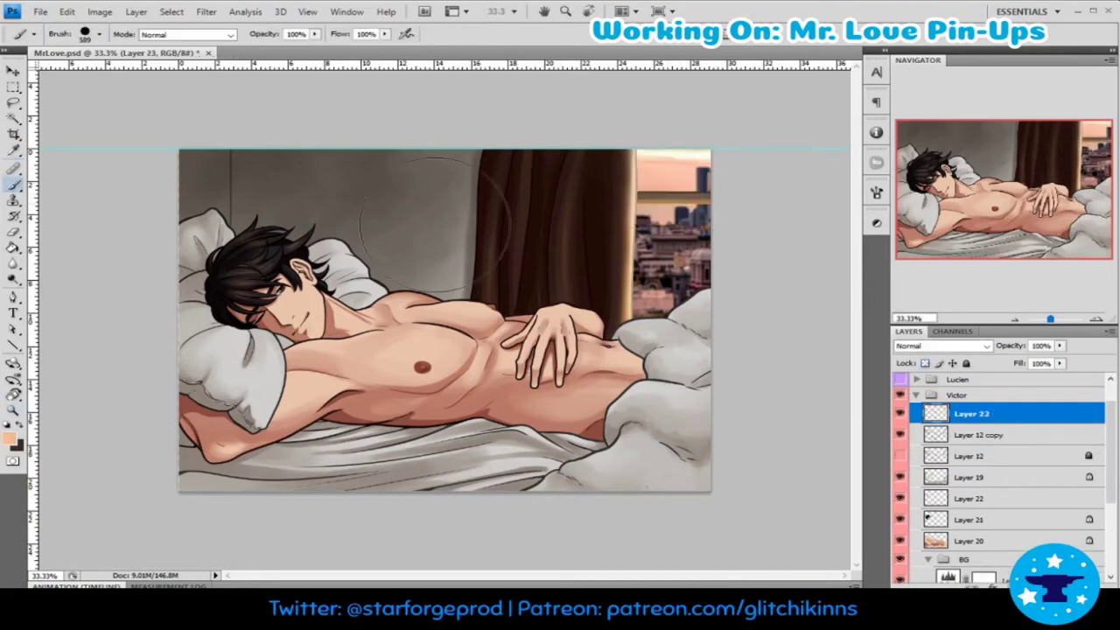
pyautogui.hotkey('shift', 'alt', 'd')
pyautogui.moveTo(665, 245)
pyautogui.mouseDown()
pyautogui.moveTo(700, 200)
pyautogui.moveTo(675, 125)
pyautogui.moveTo(665, 227)
pyautogui.mouseUp()
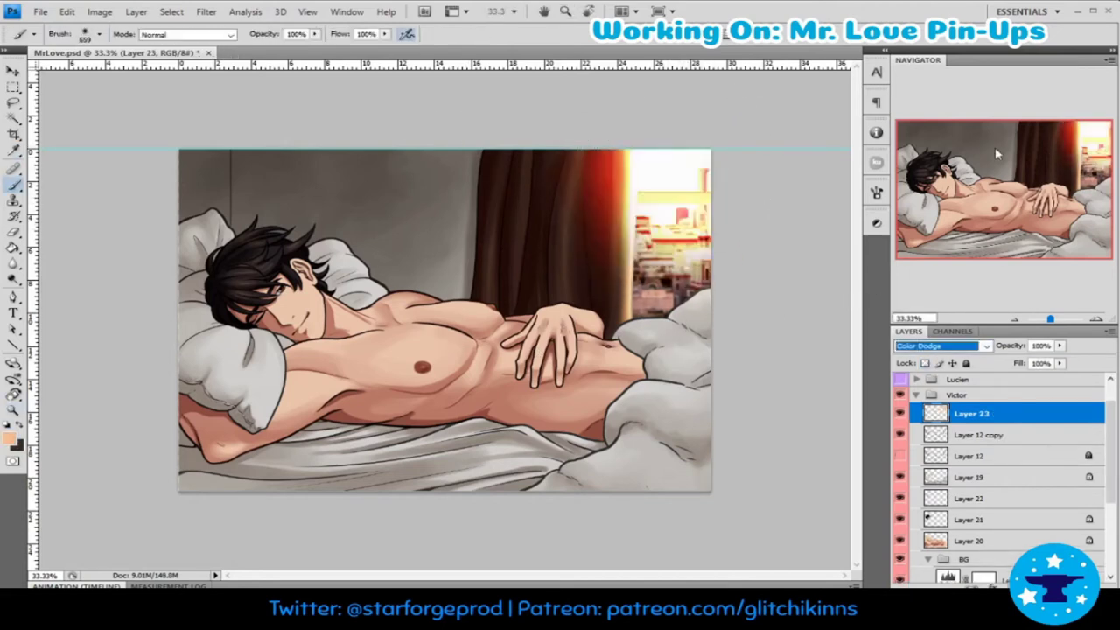
# - Soften the glow's blend and transform it narrower and taller up to the canvas top
pyautogui.press('Down')
pyautogui.hotkey('ctrl', 't')
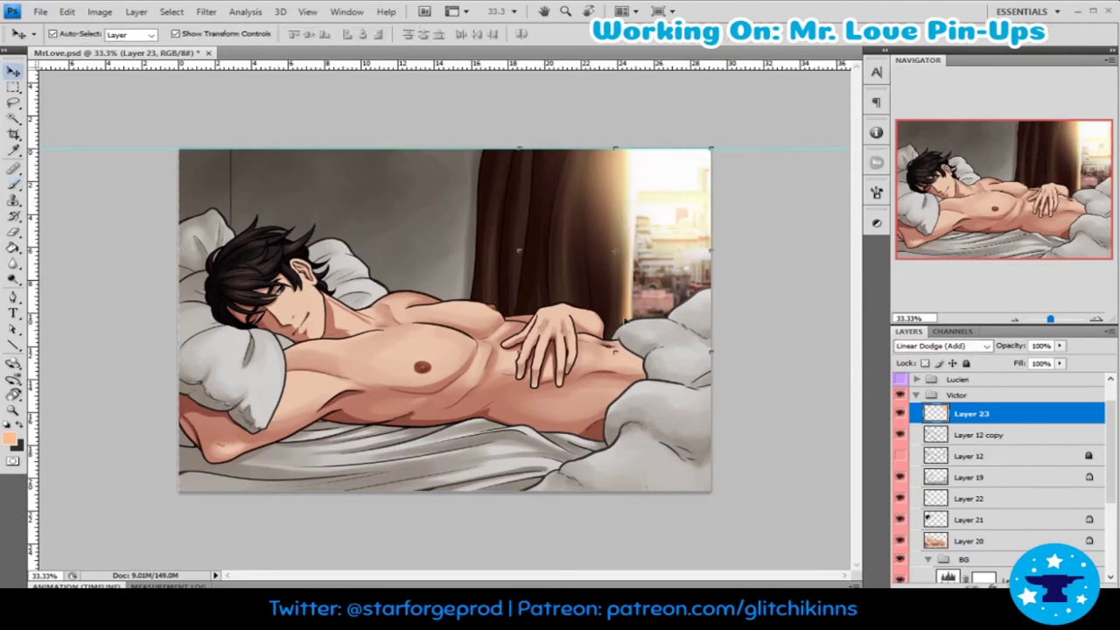
pyautogui.moveTo(712, 354); pyautogui.dragTo(718, 237)
pyautogui.moveTo(592, 208); pyautogui.dragTo(686, 182)
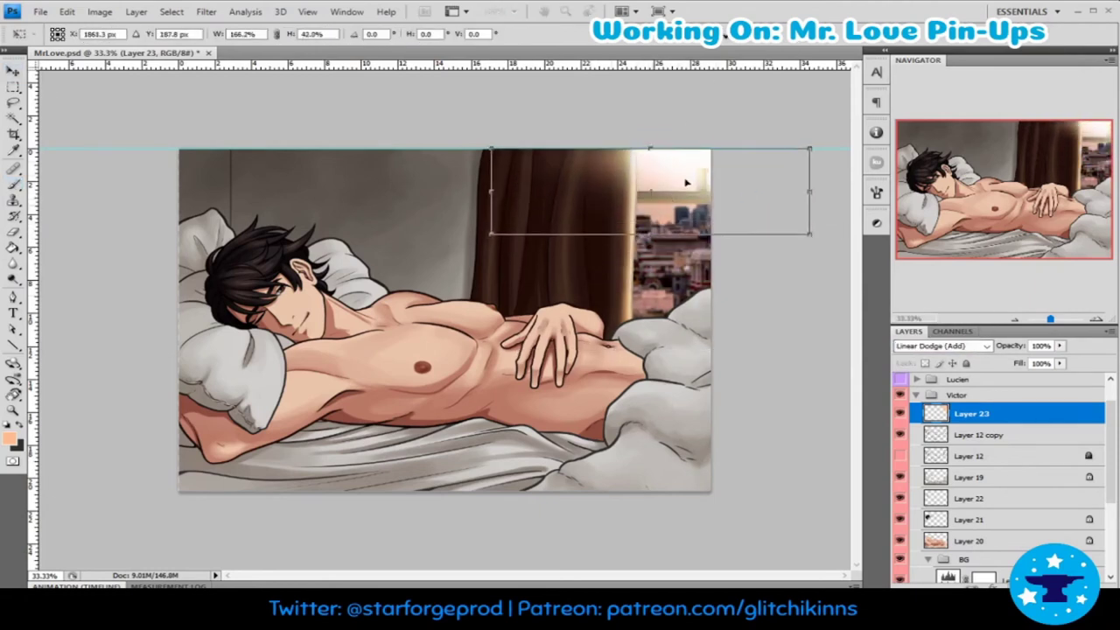
pyautogui.moveTo(739, 208); pyautogui.dragTo(595, 446)
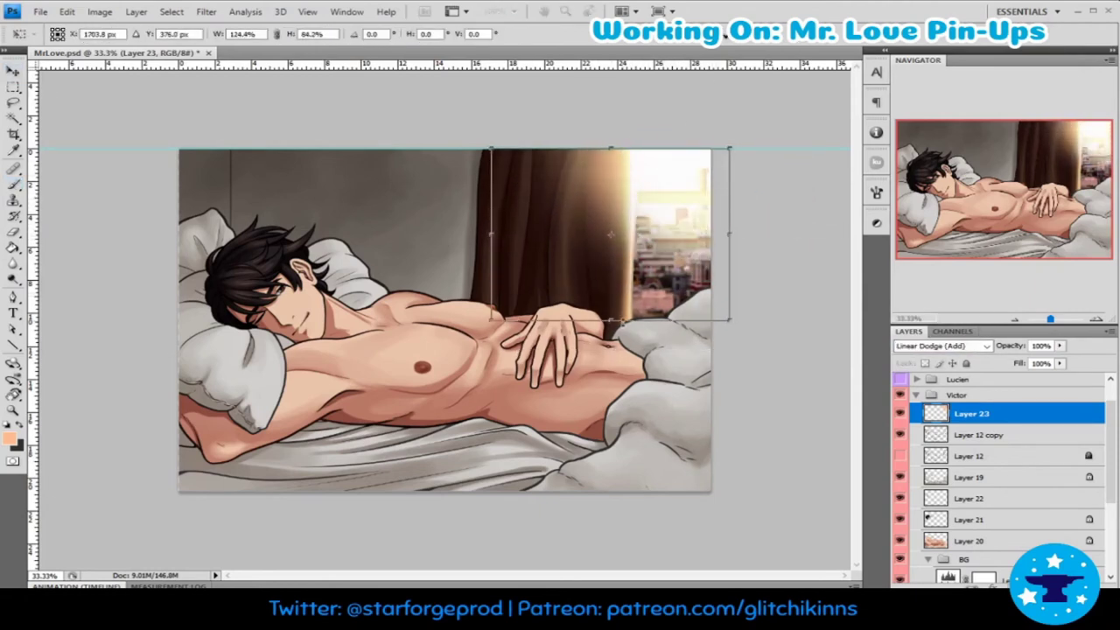
pyautogui.press('Return')
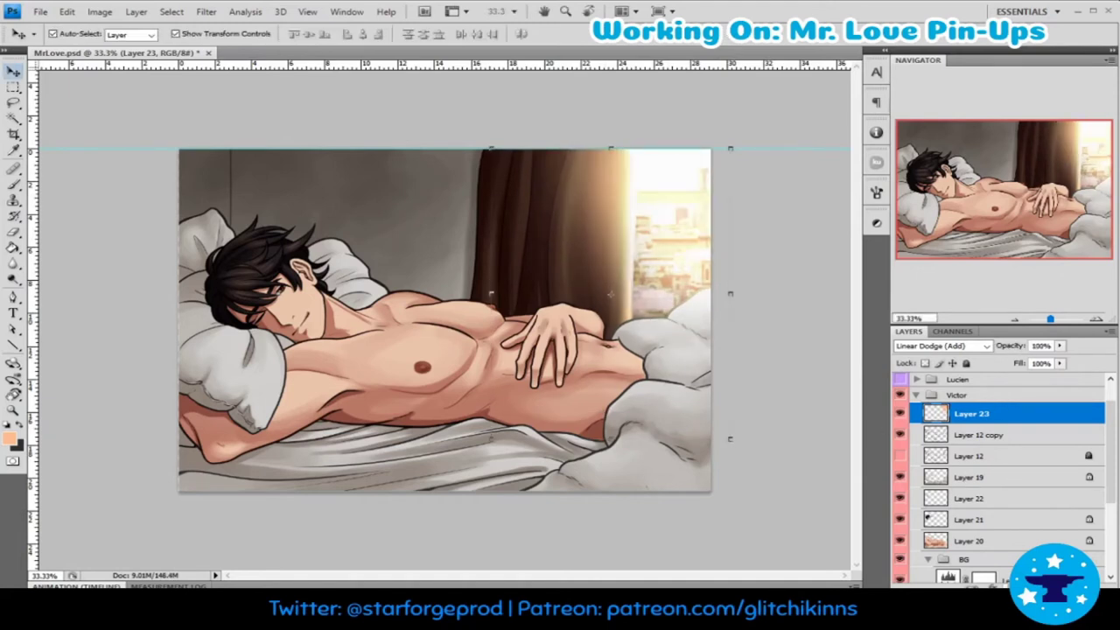
# - Mask the glow off the window top and add a desaturating Hue/Saturation layer
pyautogui.press('b')
pyautogui.moveTo(750, 200)
pyautogui.mouseDown()
pyautogui.moveTo(700, 258)
pyautogui.moveTo(731, 214)
pyautogui.mouseUp()
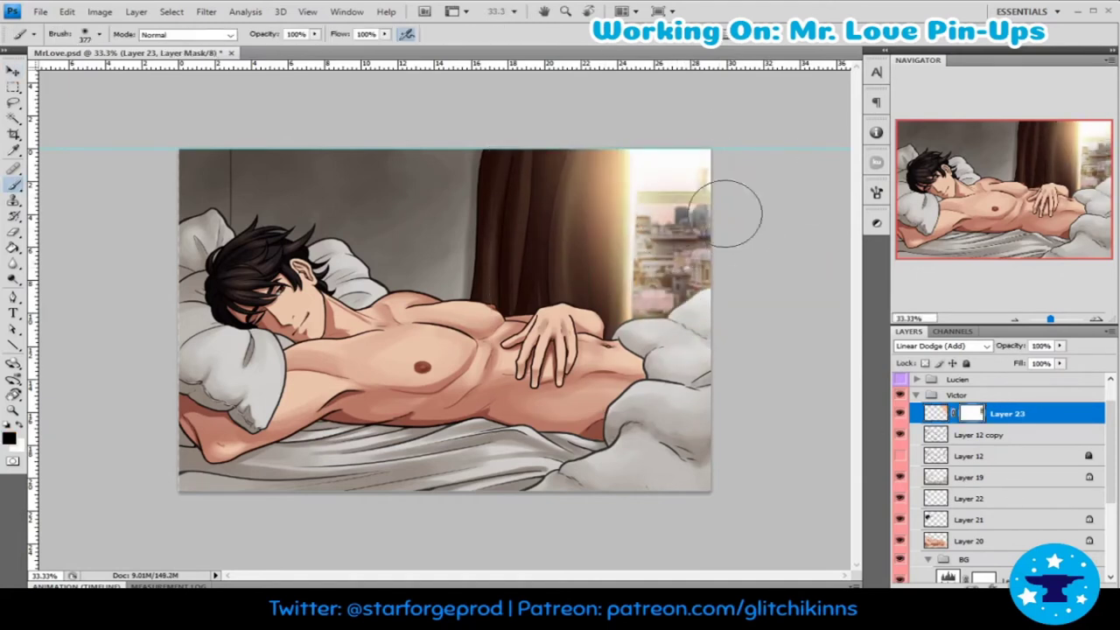
pyautogui.press('F2')
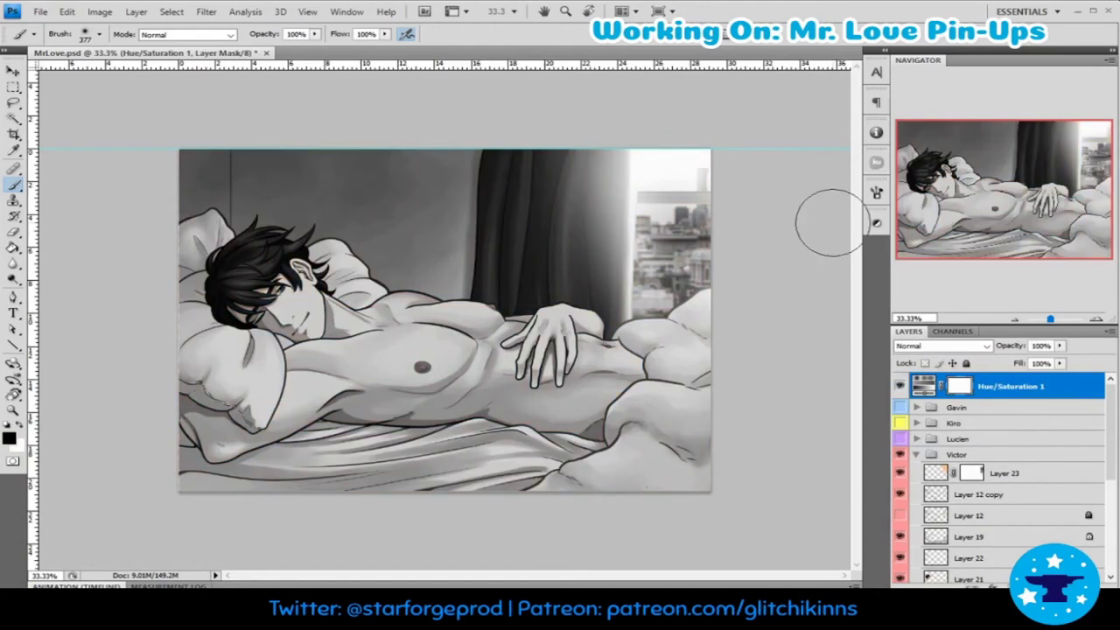
# - Hide the grayscale layer, show Levels 1, and repaint the curtain folds with a sampled curtain colour
pyautogui.click(899, 386)
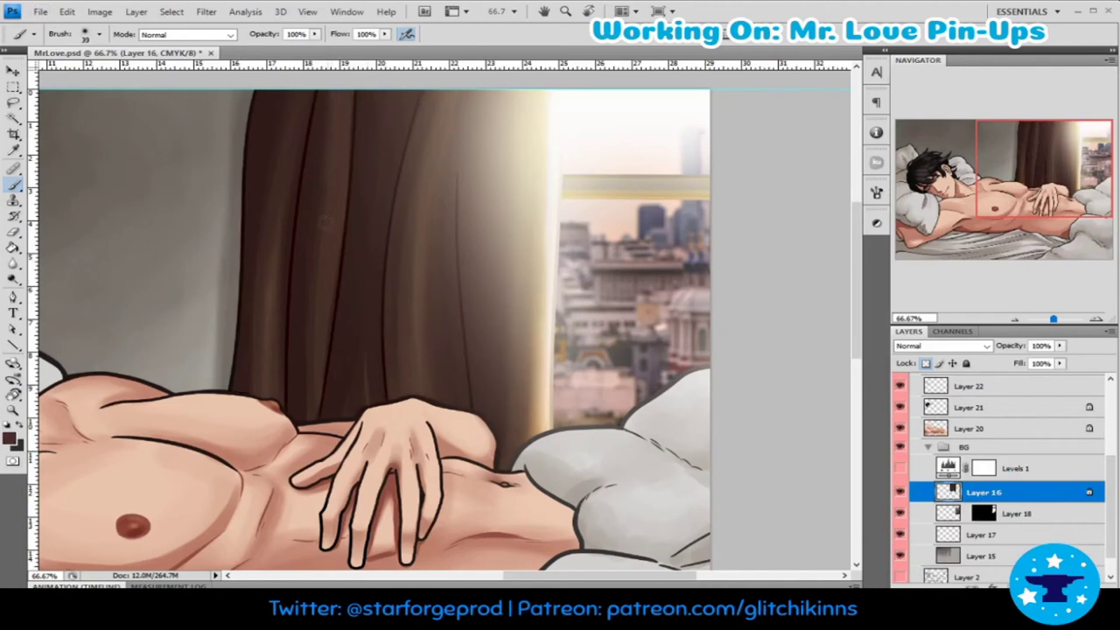
pyautogui.click(900, 469)
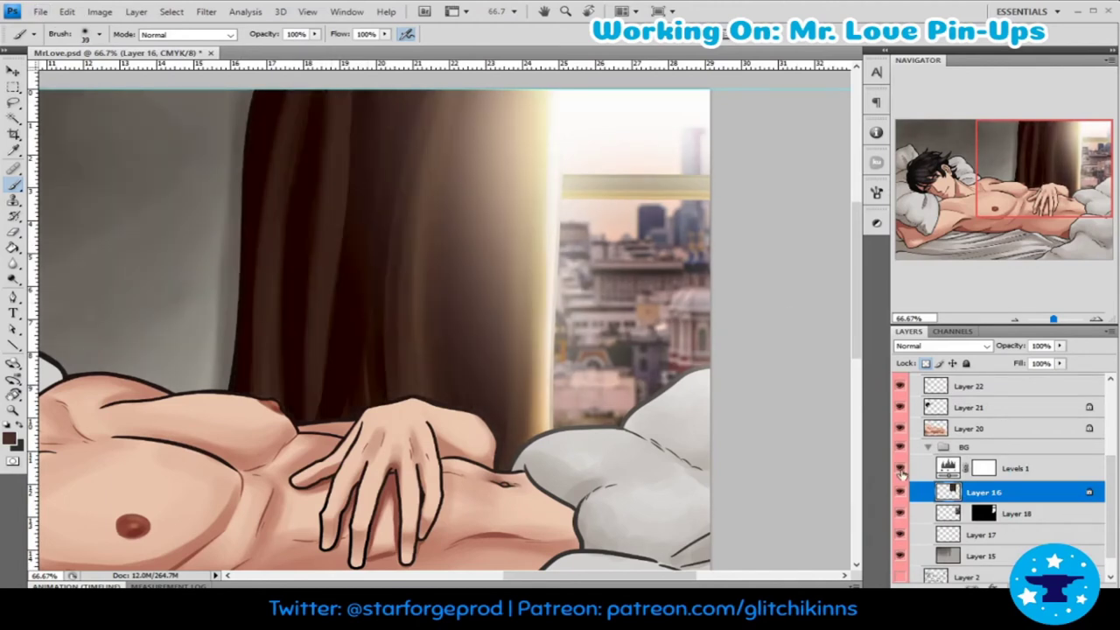
pyautogui.press(']')
pyautogui.press(']')
pyautogui.press(']')
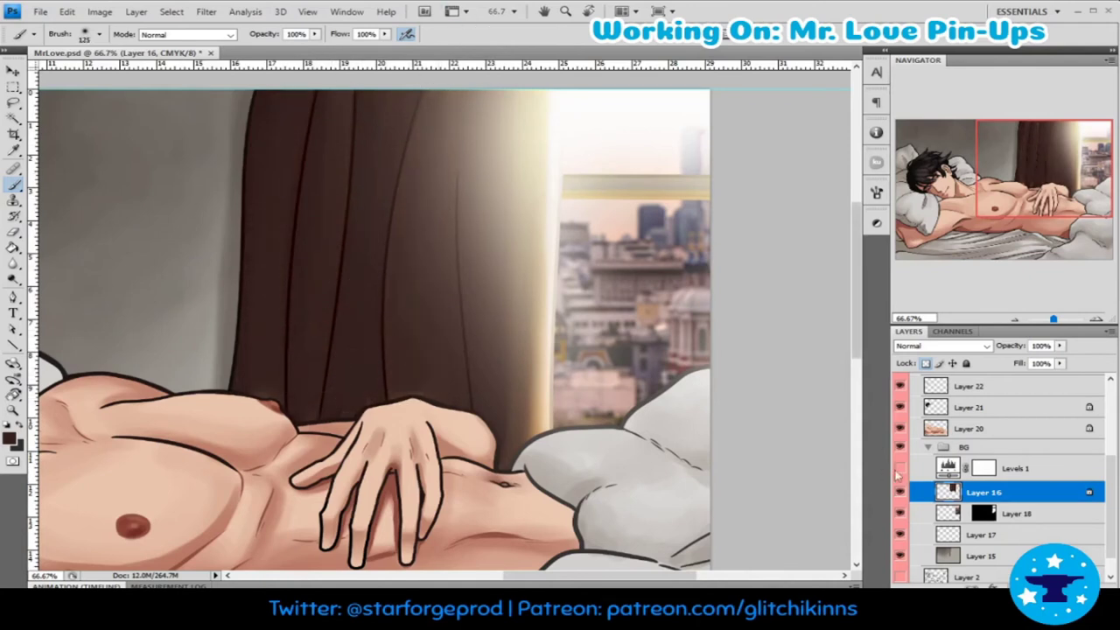
pyautogui.keyDown('alt'); pyautogui.click(529, 399); pyautogui.keyUp('alt')
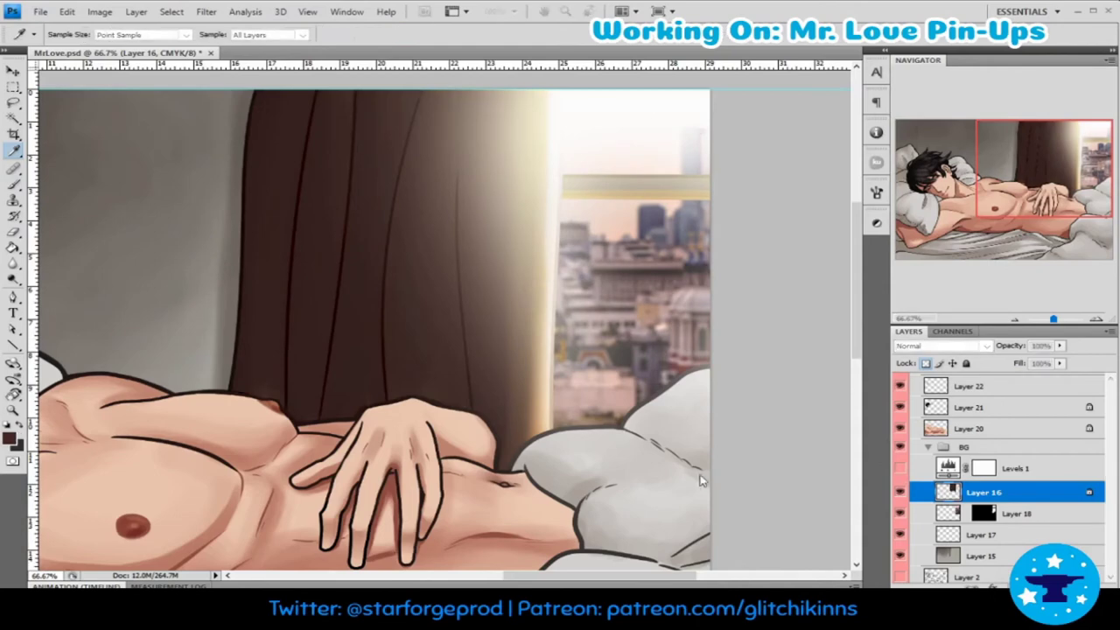
pyautogui.moveTo(340, 298); pyautogui.dragTo(336, 96)
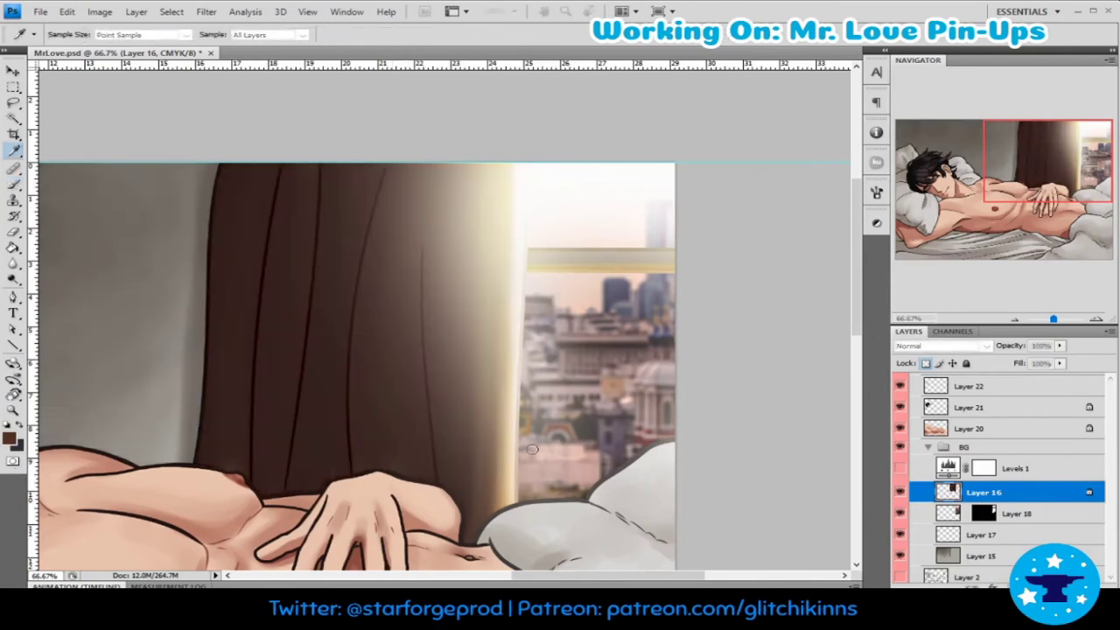
# - Darken the glow band at the curtain edge on Layer 16, comparing with and without the glow
pyautogui.press('b')
pyautogui.click(901, 471)
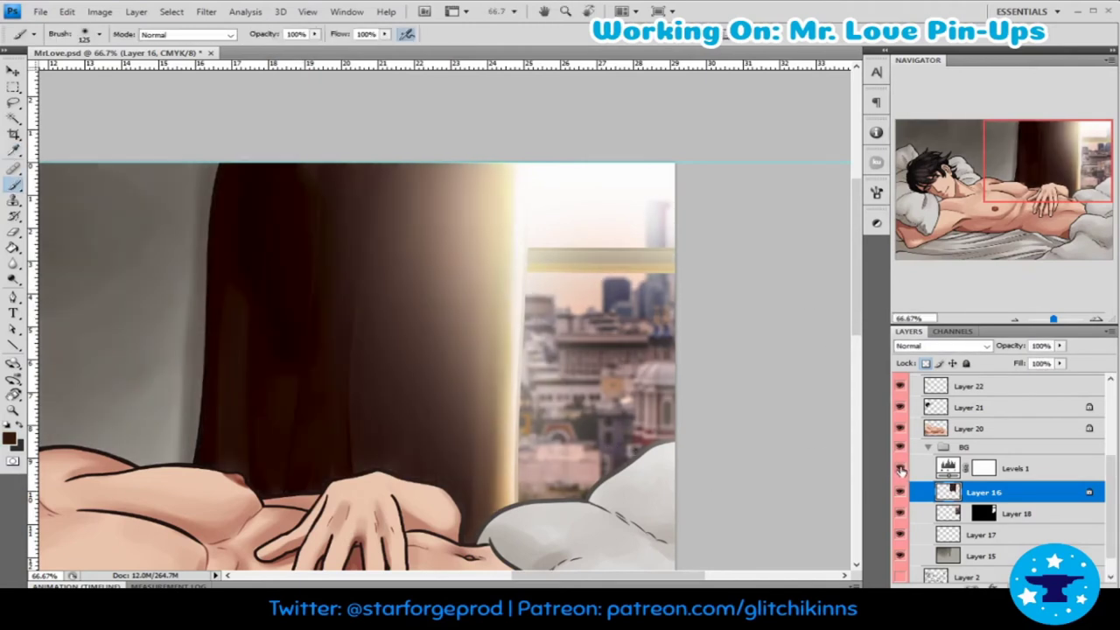
pyautogui.moveTo(388, 375); pyautogui.dragTo(525, 216)
pyautogui.scroll(2, 998, 473)
pyautogui.click(980, 414)
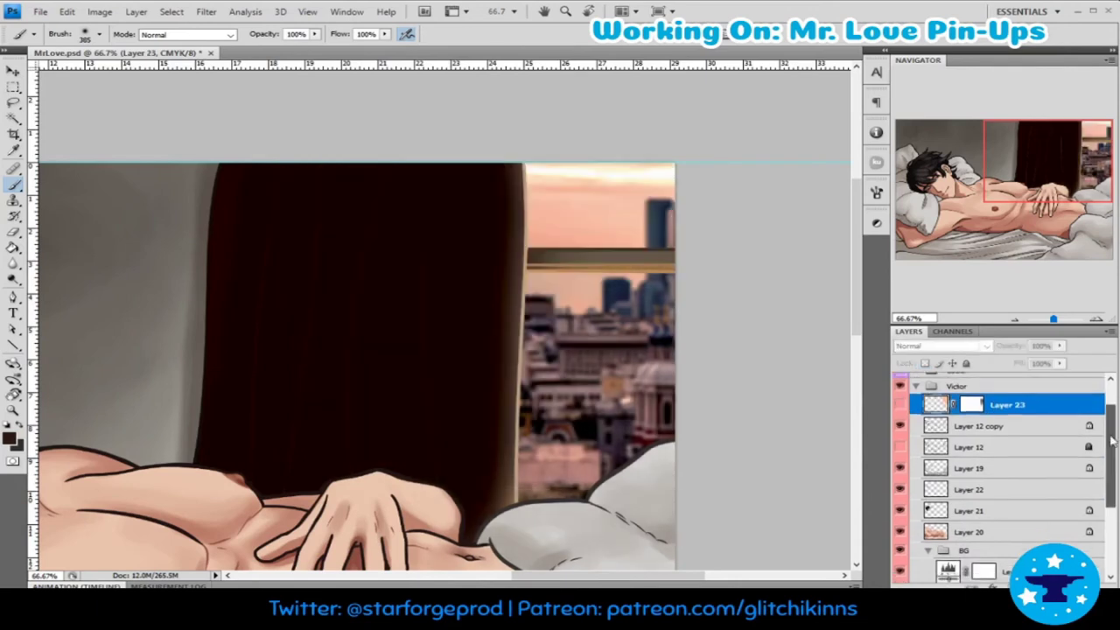
pyautogui.scroll(-2, 998, 473)
pyautogui.click(900, 469)
pyautogui.click(989, 492)
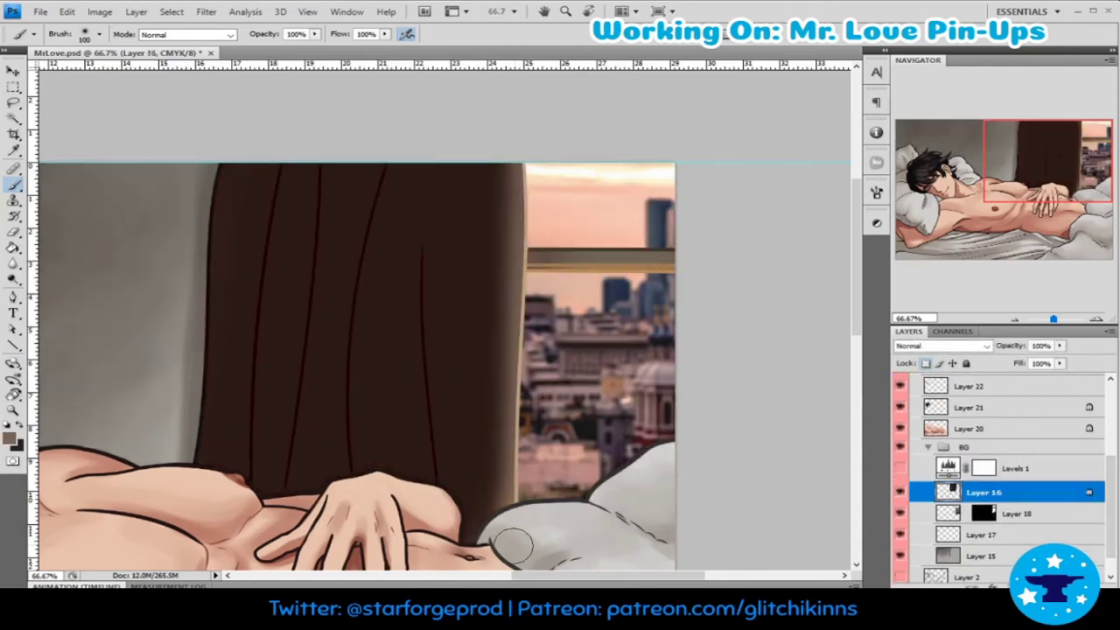
pyautogui.click(900, 471)
# - Repaint the curtain's right side in lighter brown with a golden edge and golden window bar
pyautogui.moveTo(500, 230); pyautogui.dragTo(490, 516)
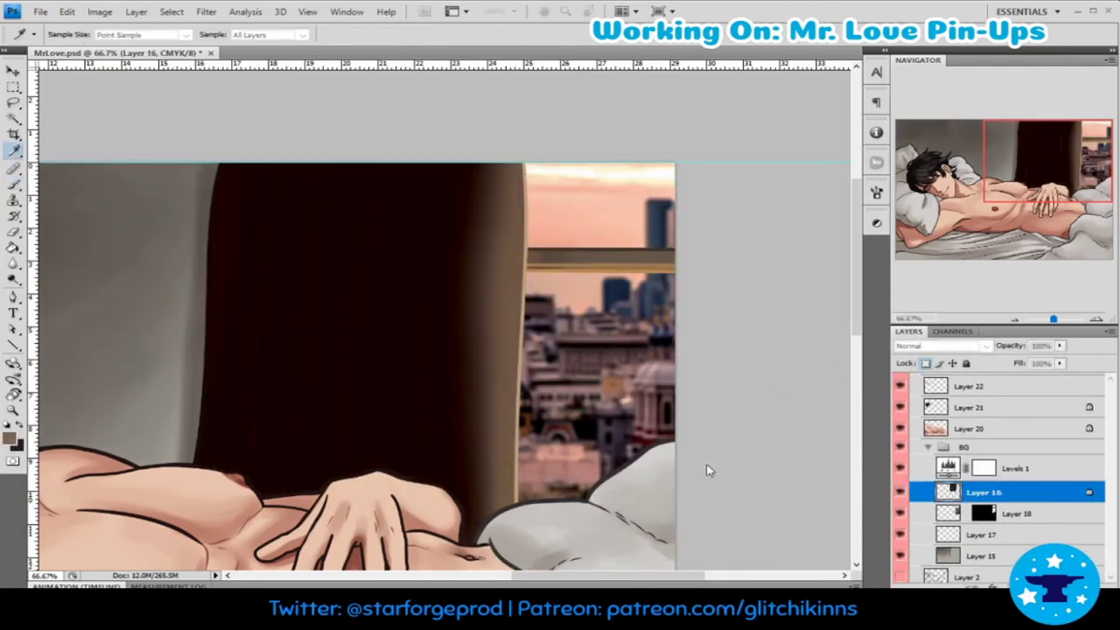
pyautogui.moveTo(516, 175); pyautogui.dragTo(499, 507)
pyautogui.moveTo(473, 175)
pyautogui.mouseDown()
pyautogui.moveTo(455, 516)
pyautogui.moveTo(378, 214)
pyautogui.mouseUp()
pyautogui.moveTo(437, 145); pyautogui.dragTo(473, 490)
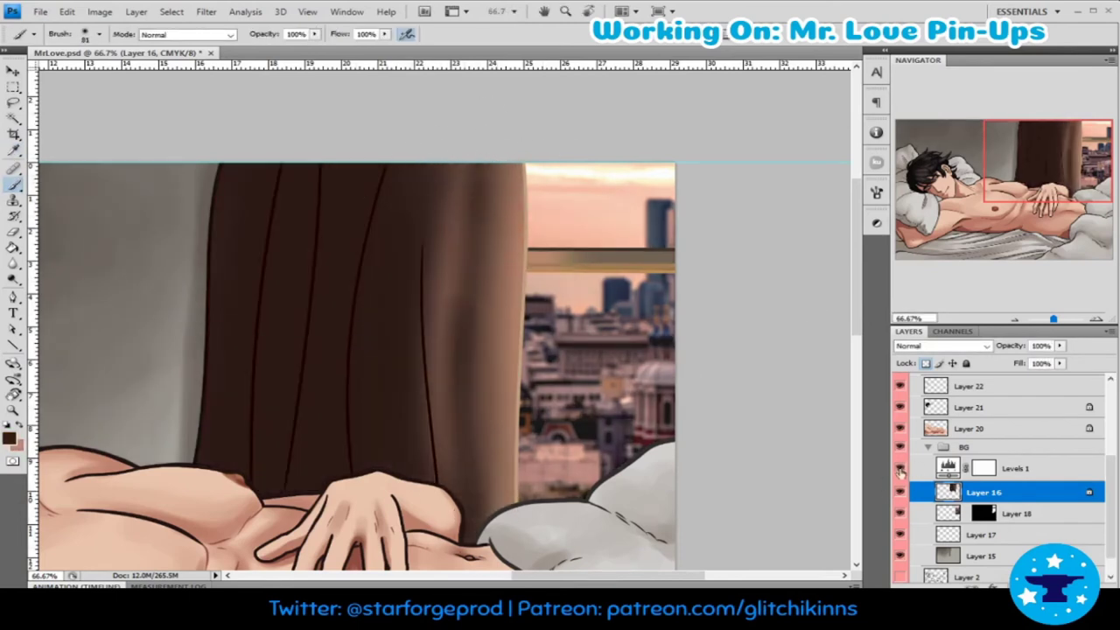
pyautogui.moveTo(514, 166); pyautogui.dragTo(513, 503)
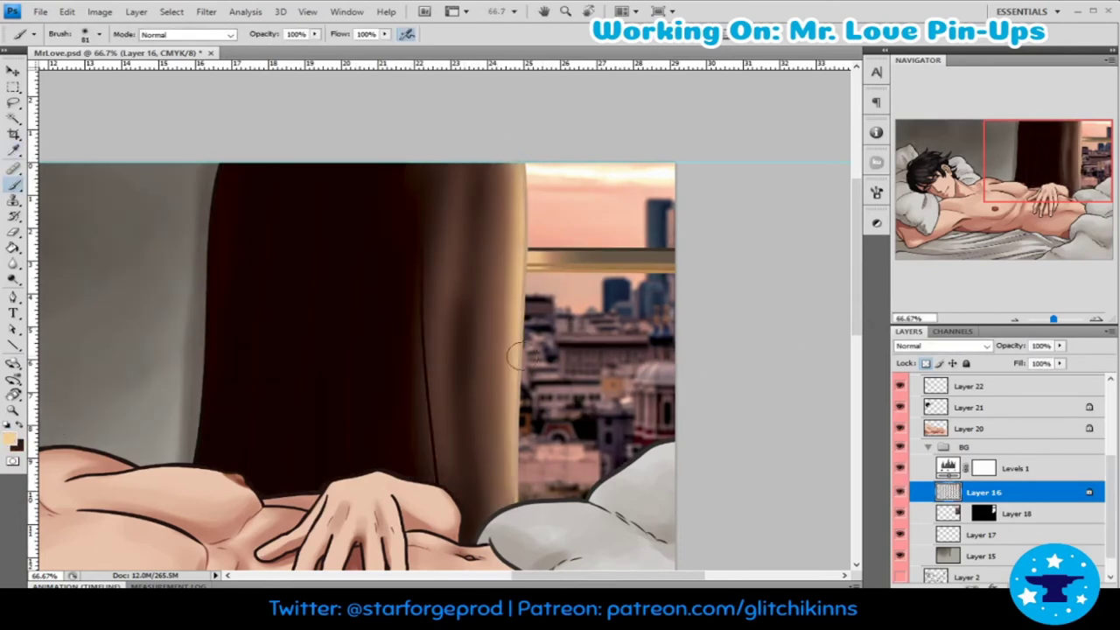
pyautogui.moveTo(529, 258); pyautogui.dragTo(674, 258)
pyautogui.moveTo(556, 260); pyautogui.dragTo(700, 263)
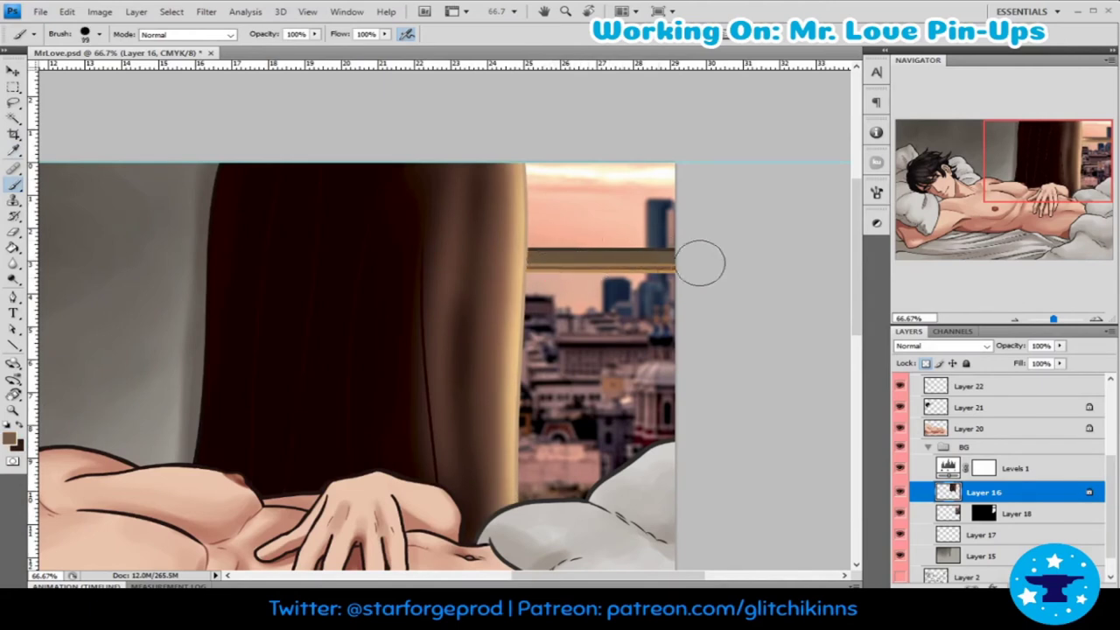
# - Compare Levels 1, then show Layer 23's glow and set it to Screen blending
pyautogui.click(901, 469)
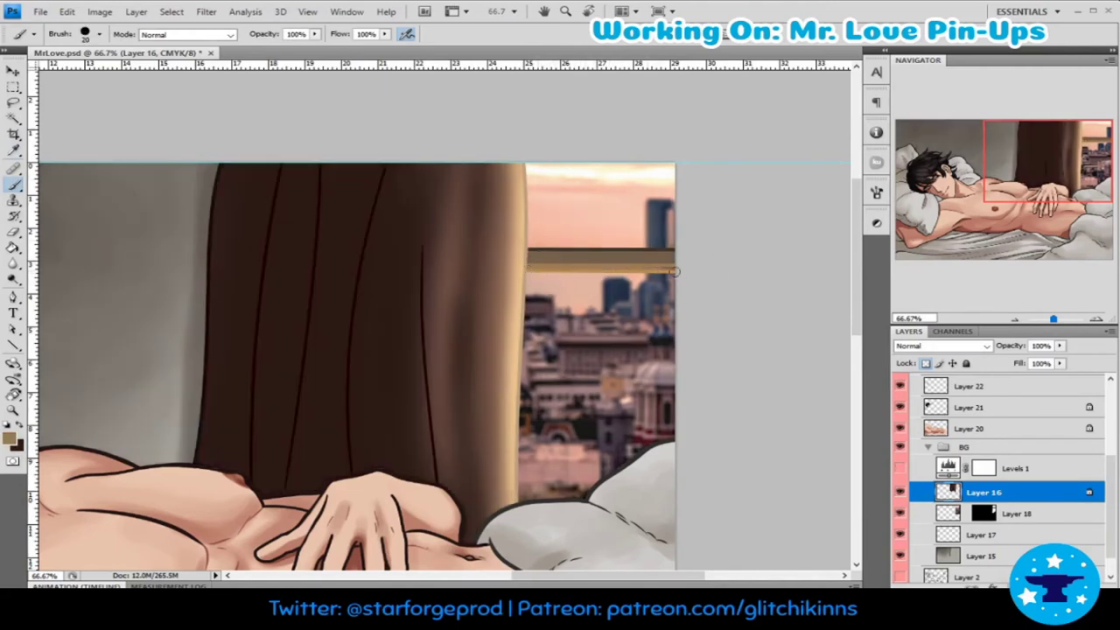
pyautogui.click(901, 469)
pyautogui.hotkey('alt', ']')
pyautogui.hotkey('alt', ']')
pyautogui.hotkey('alt', ']')
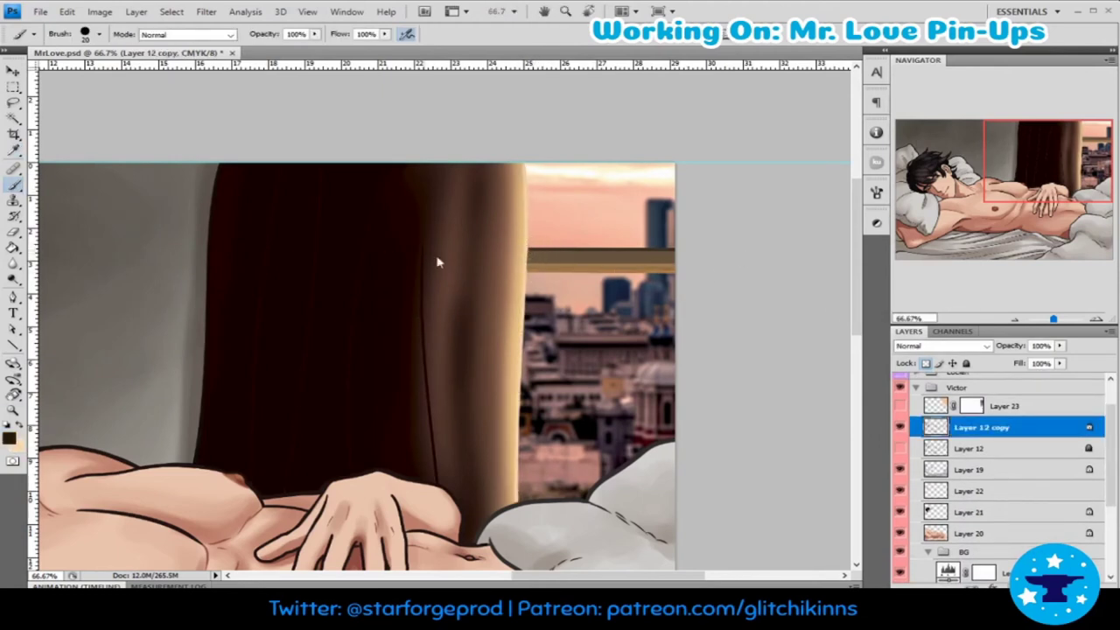
pyautogui.click(900, 406)
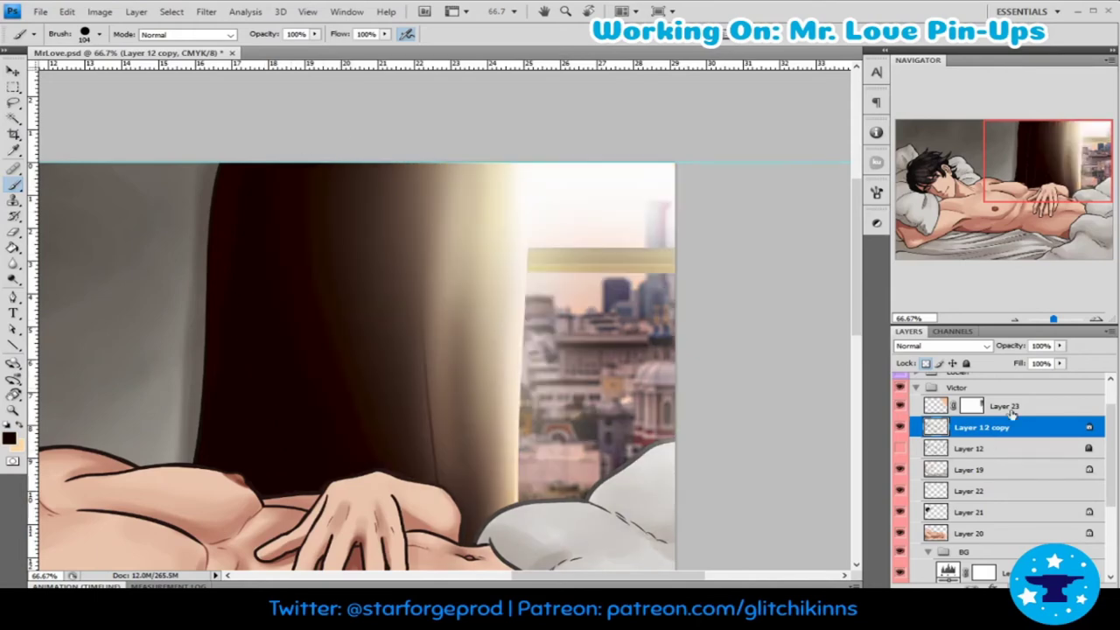
pyautogui.click(1006, 406)
pyautogui.click(943, 346)
# - Compare the Layer 23 window glow on and off, then delete that layer
pyautogui.press('Down')
pyautogui.press('Down')
pyautogui.press('Down')
pyautogui.moveTo(1055, 319); pyautogui.dragTo(1056, 318)
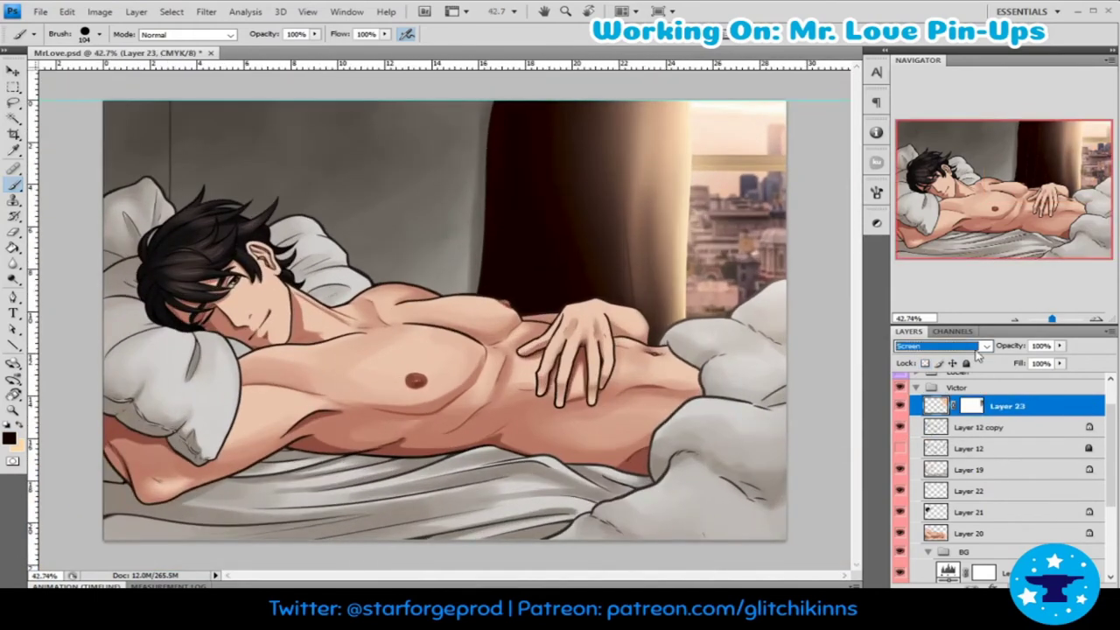
pyautogui.click(901, 406)
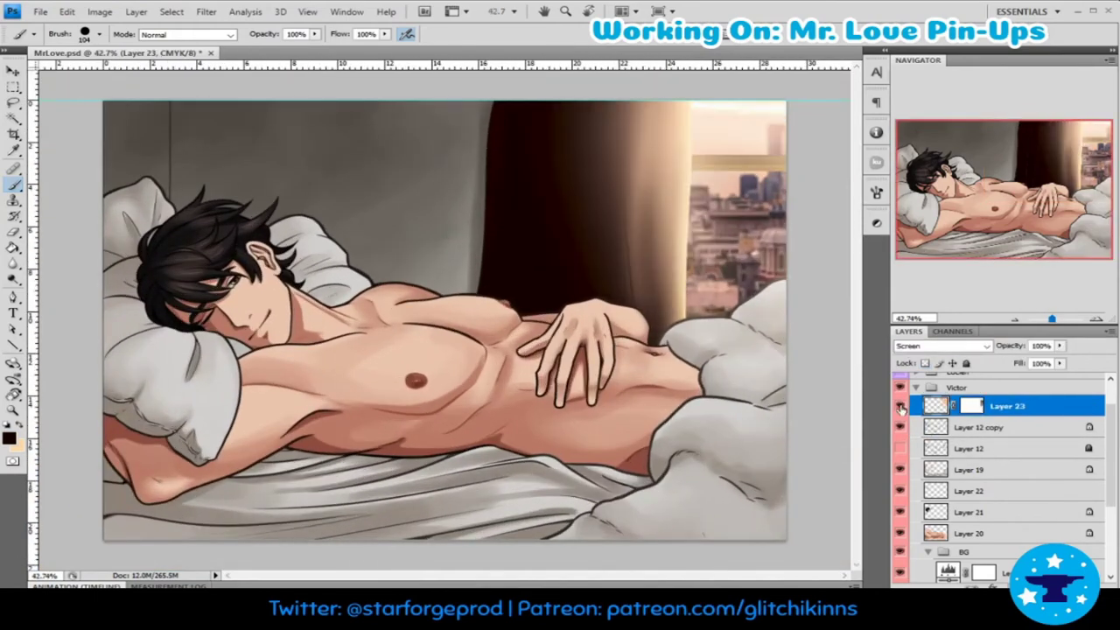
pyautogui.press('z')
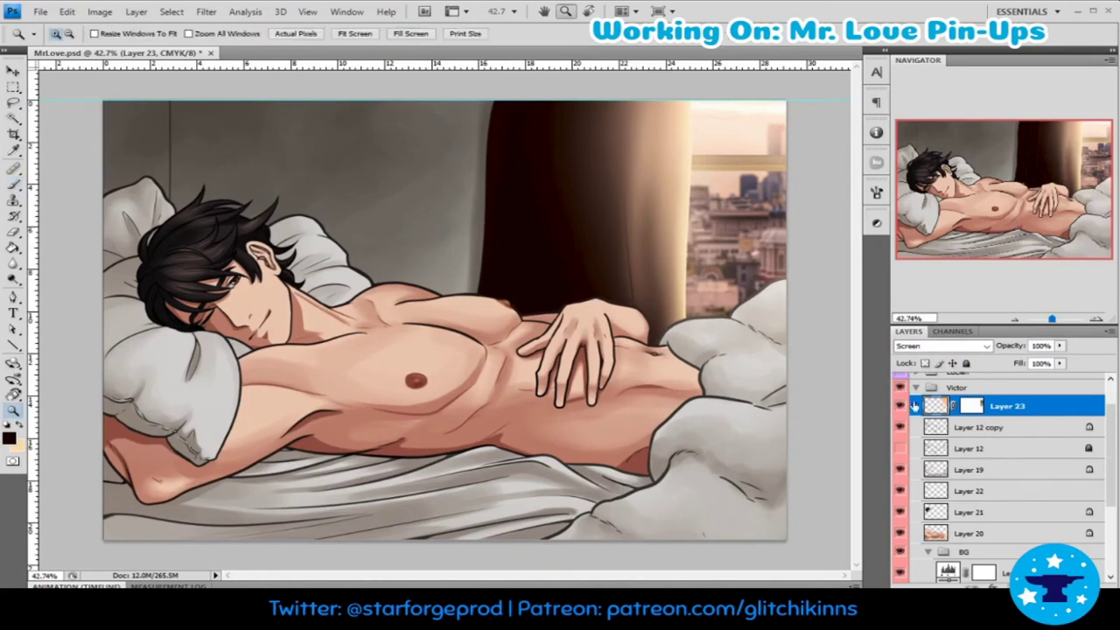
pyautogui.press('i')
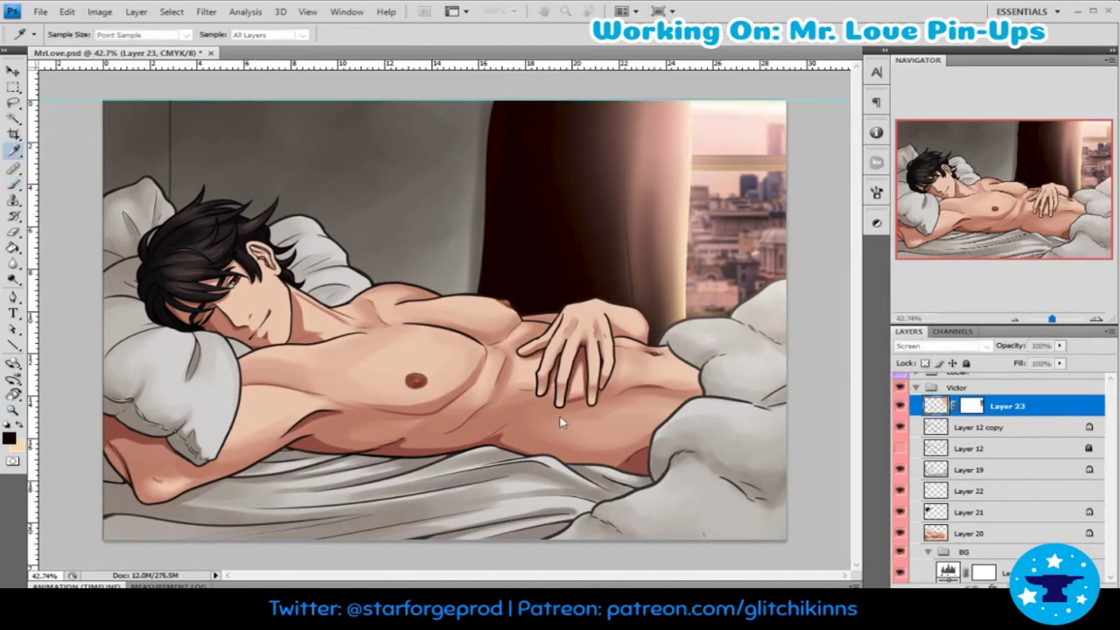
pyautogui.press('z')
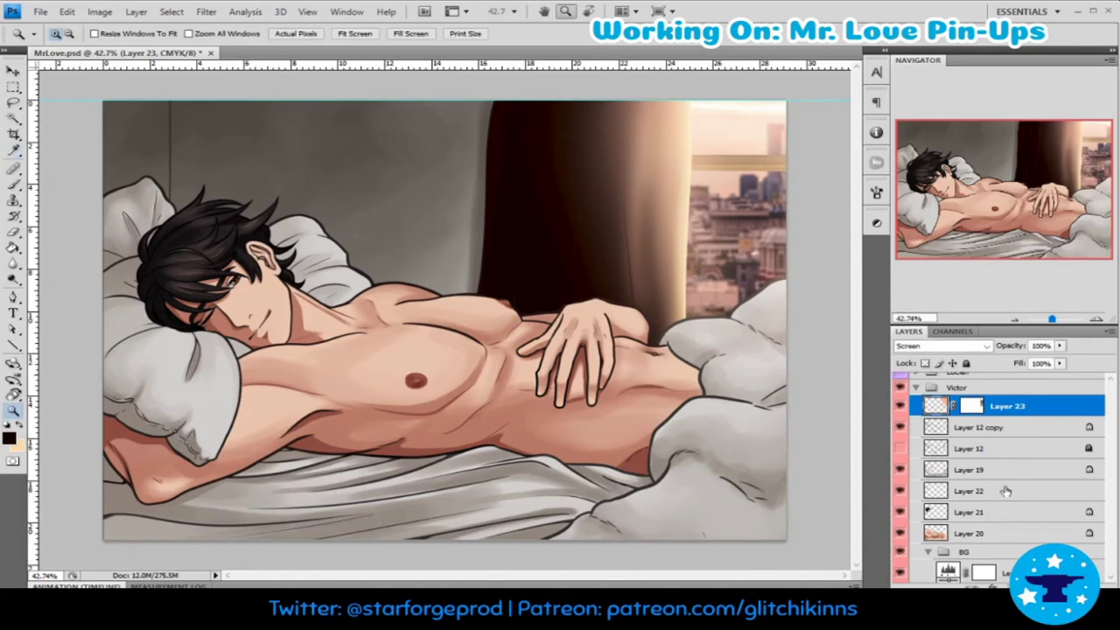
pyautogui.press('Delete')
pyautogui.press('b')
# - With Levels 1 hidden, darken the curtain's bright right edge on Layer 16, then restore Levels 1
pyautogui.scroll(-3, 962, 437)
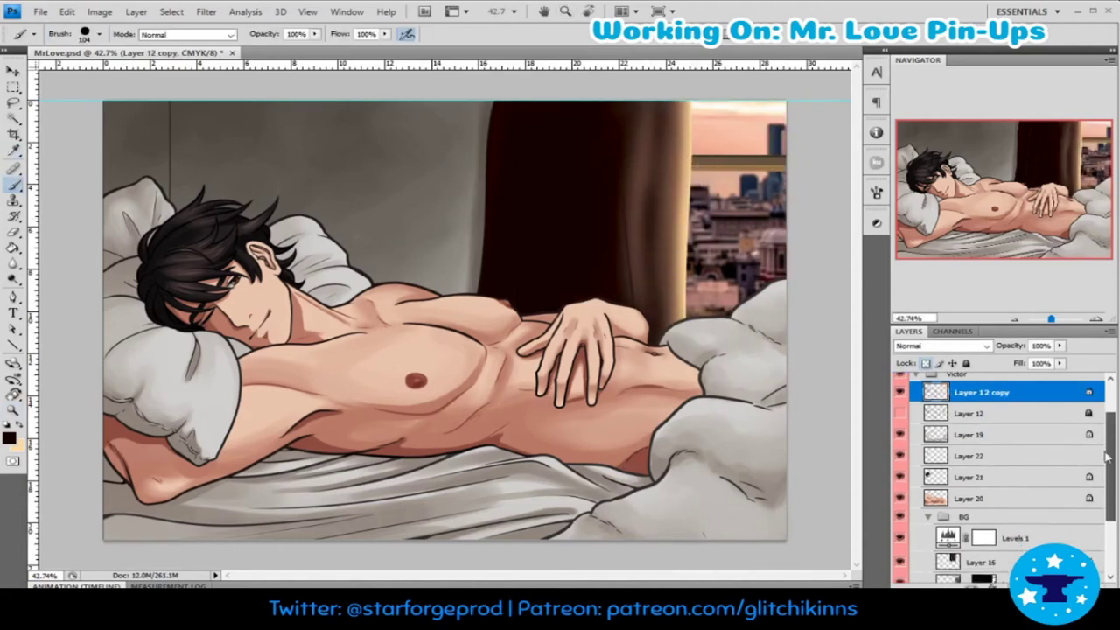
pyautogui.click(948, 444)
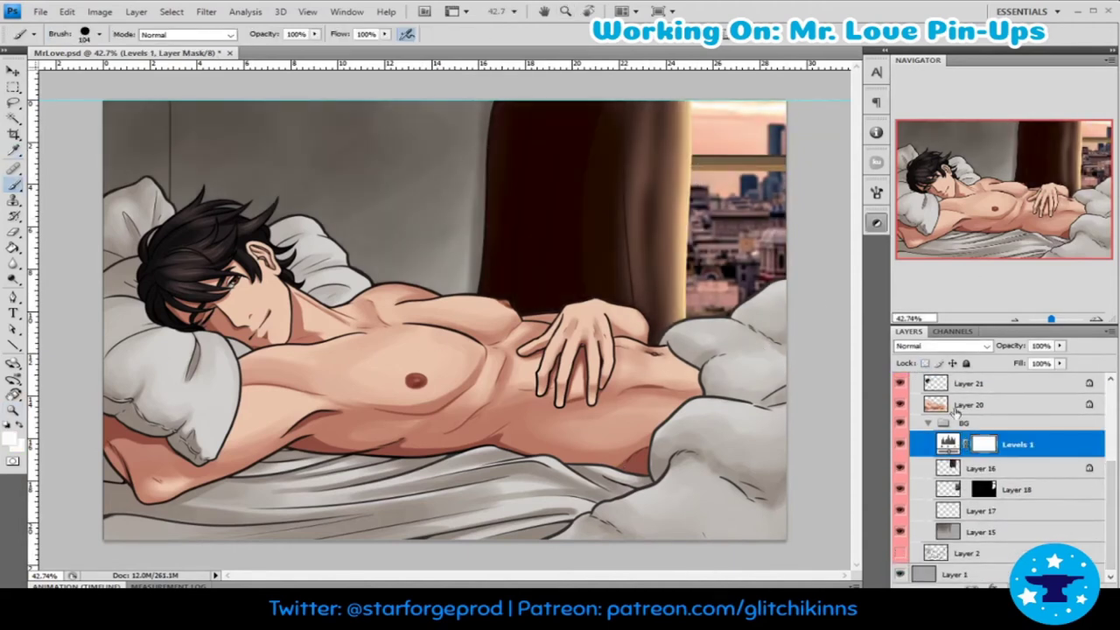
pyautogui.click(899, 444)
pyautogui.hotkey('ctrl', '+')
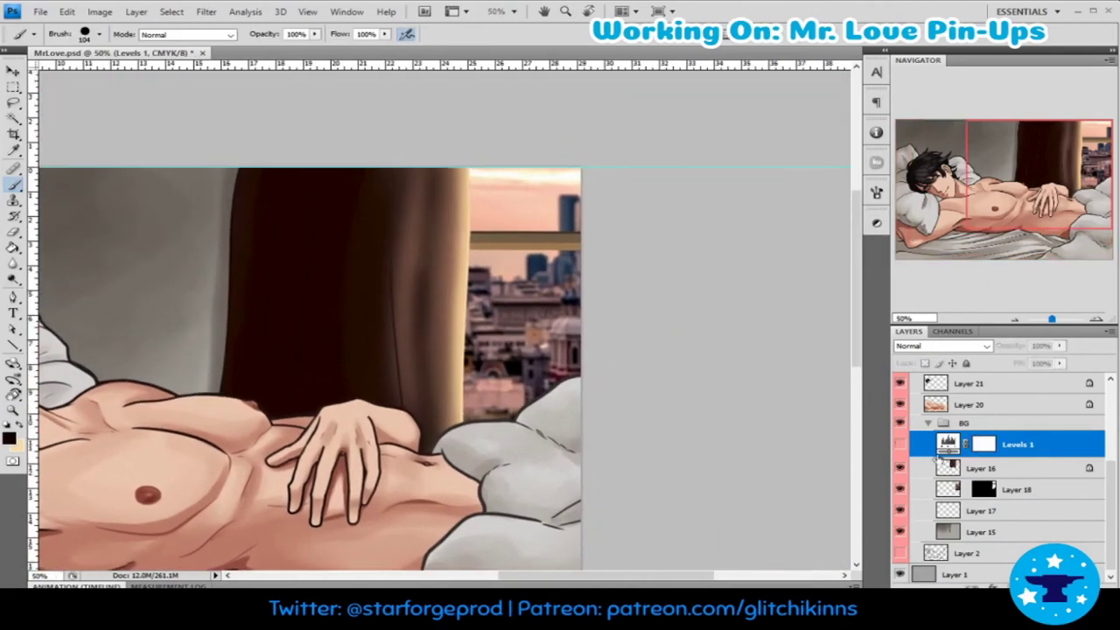
pyautogui.click(972, 468)
pyautogui.press(']')
pyautogui.press(']')
pyautogui.press(']')
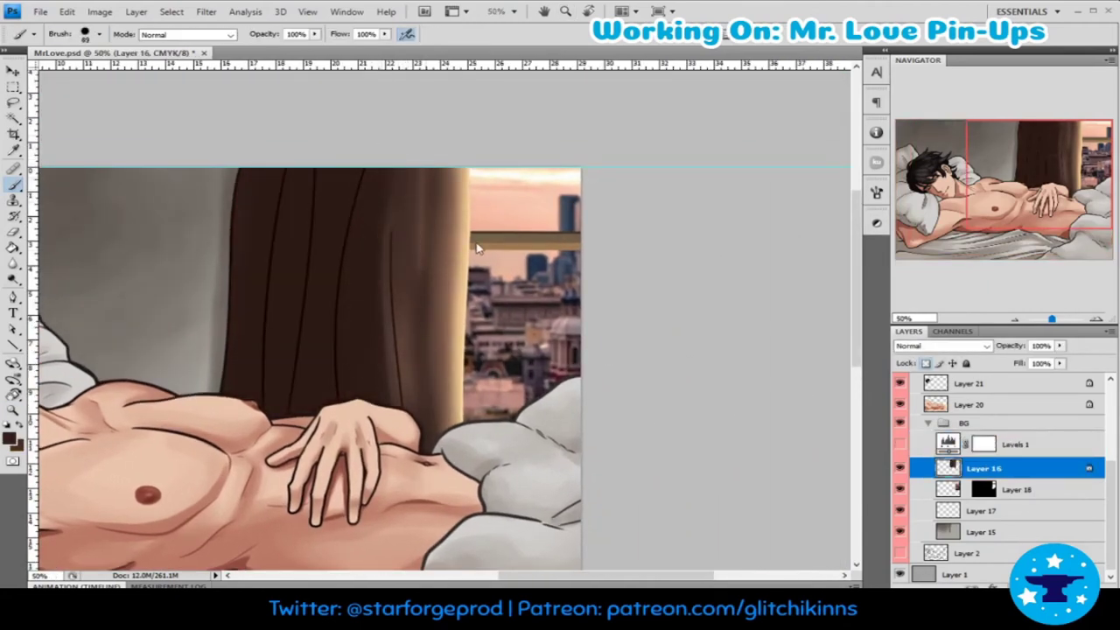
pyautogui.moveTo(448, 394); pyautogui.dragTo(444, 171)
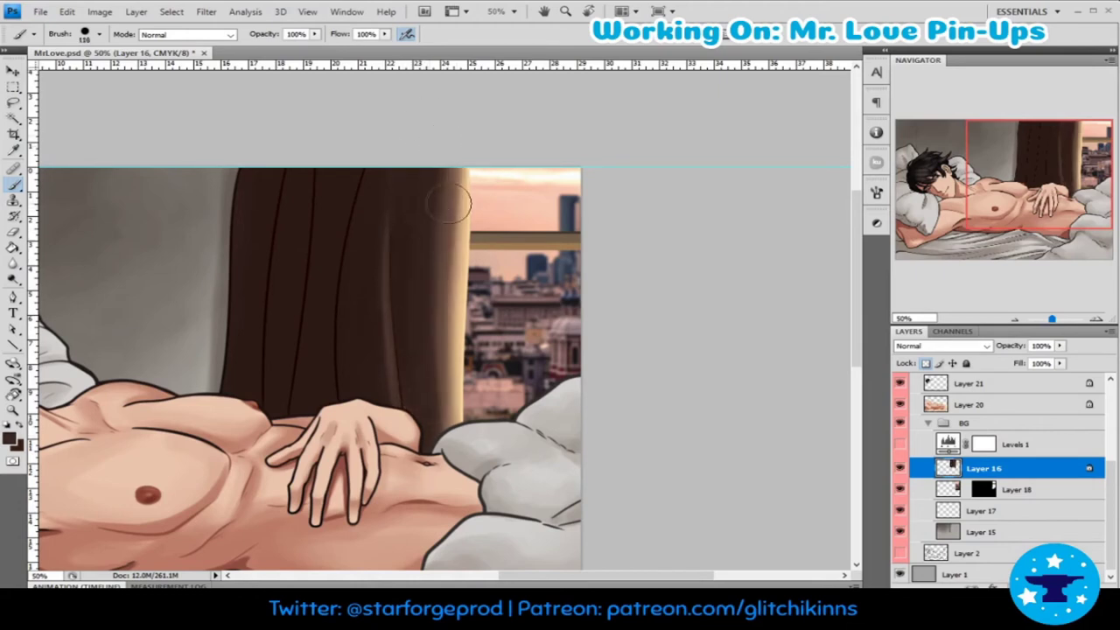
pyautogui.click(899, 443)
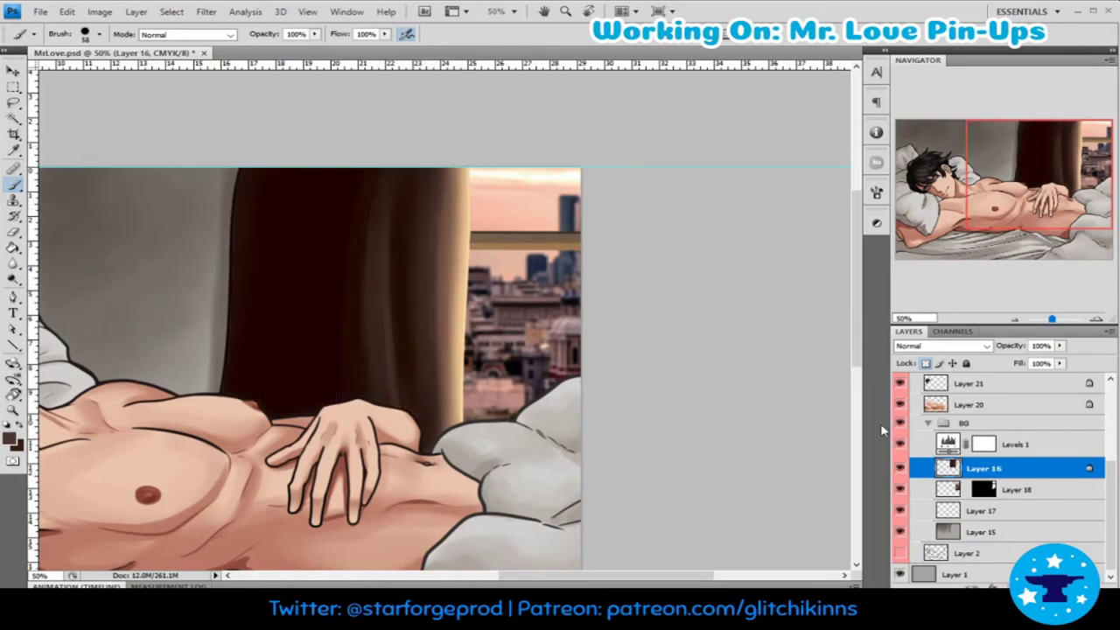
pyautogui.keyDown('ctrl'); pyautogui.click(326, 204); pyautogui.keyUp('ctrl')
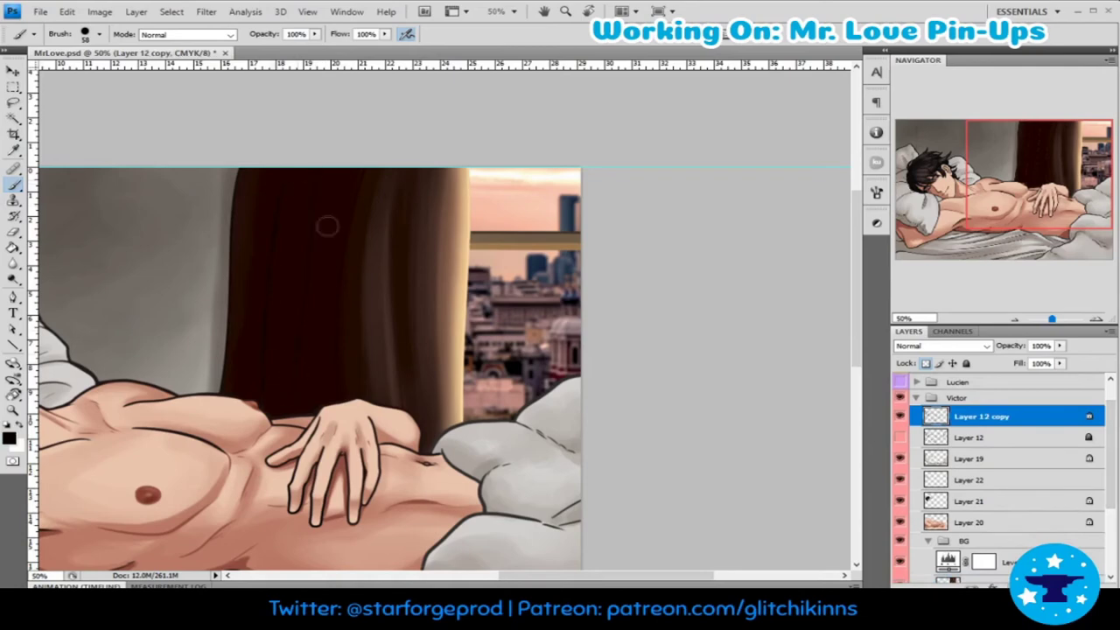
# - Paint a thin vertical fold line down the dark curtain
pyautogui.scroll(1, 310, 330)
pyautogui.scroll(-2, 545, 170)
pyautogui.scroll(2, 518, 222)
pyautogui.scroll(1, 352, 375)
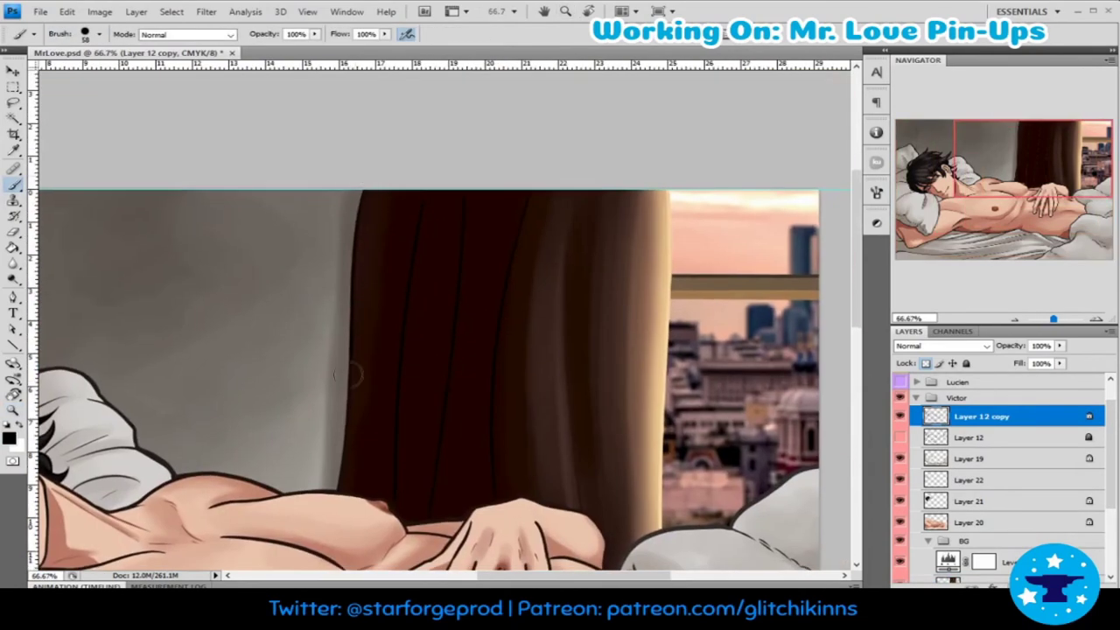
pyautogui.moveTo(570, 241); pyautogui.dragTo(577, 469)
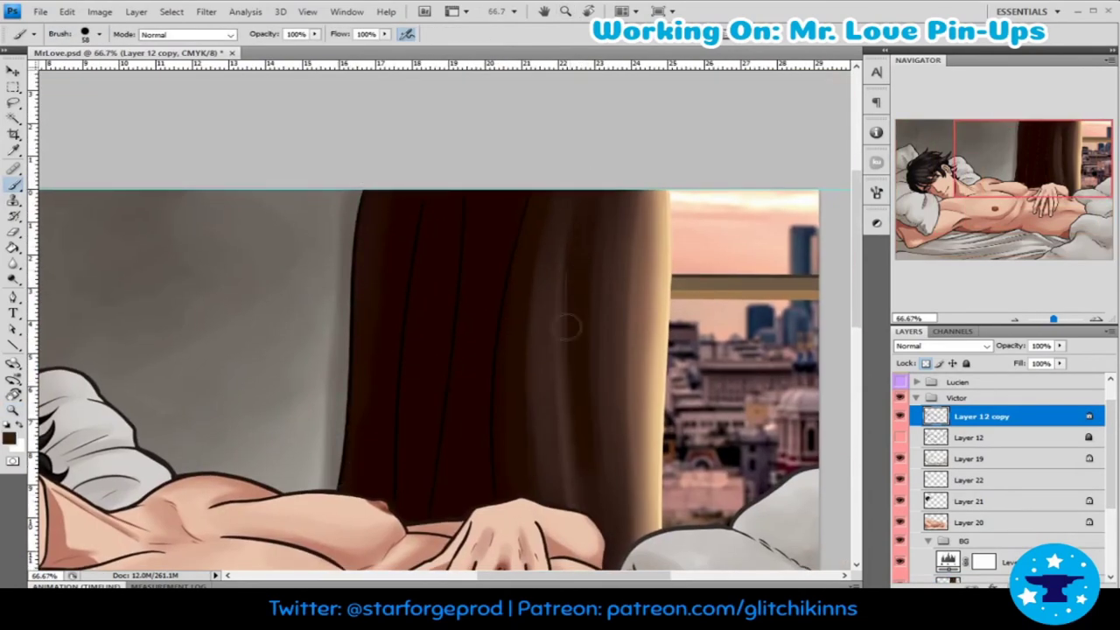
pyautogui.press('z')
pyautogui.keyDown('alt'); pyautogui.click(443, 330); pyautogui.keyUp('alt')
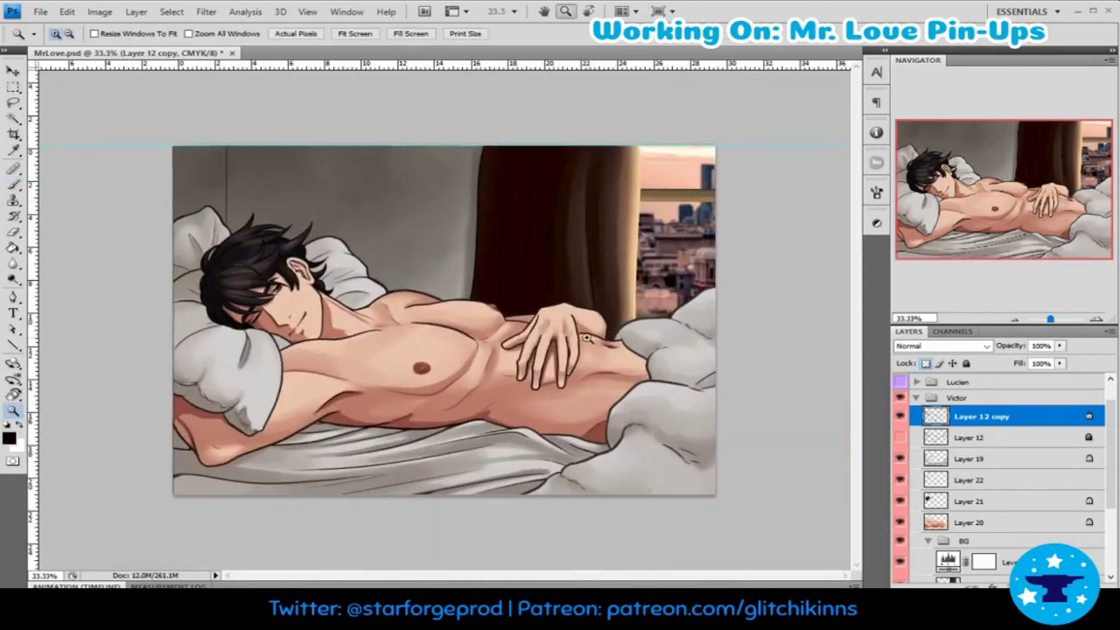
pyautogui.click(444, 330)
# - Magic Wand the torso skin, deselect, and zoom to 100% on the man's face
pyautogui.press('w')
pyautogui.click(443, 330)
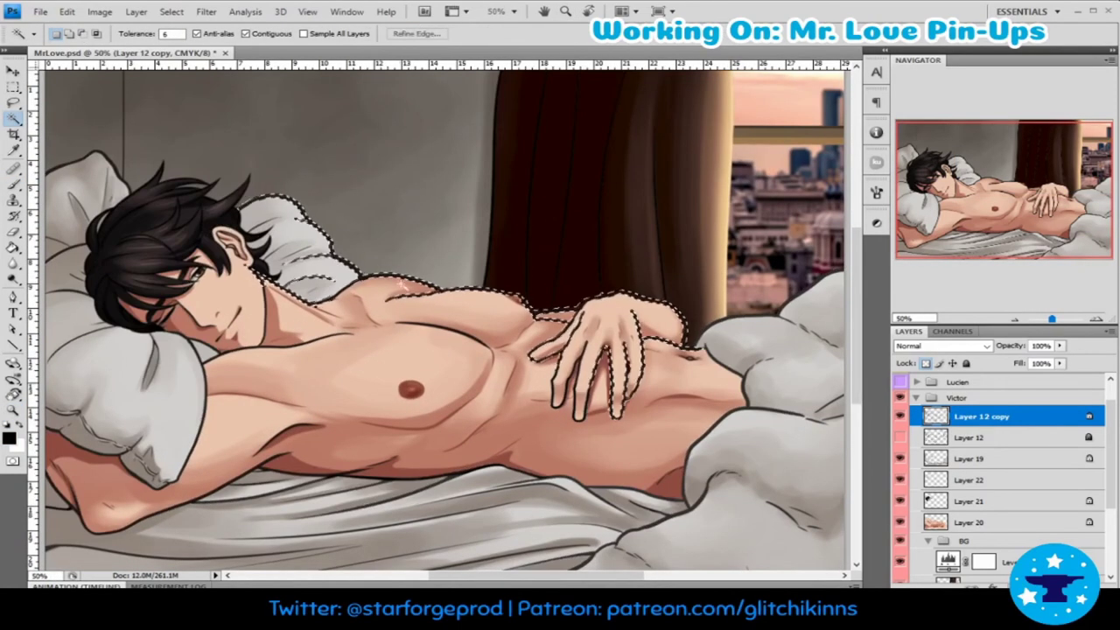
pyautogui.press('i')
pyautogui.hotkey('ctrl', 'd')
pyautogui.hotkey('ctrl', '+')
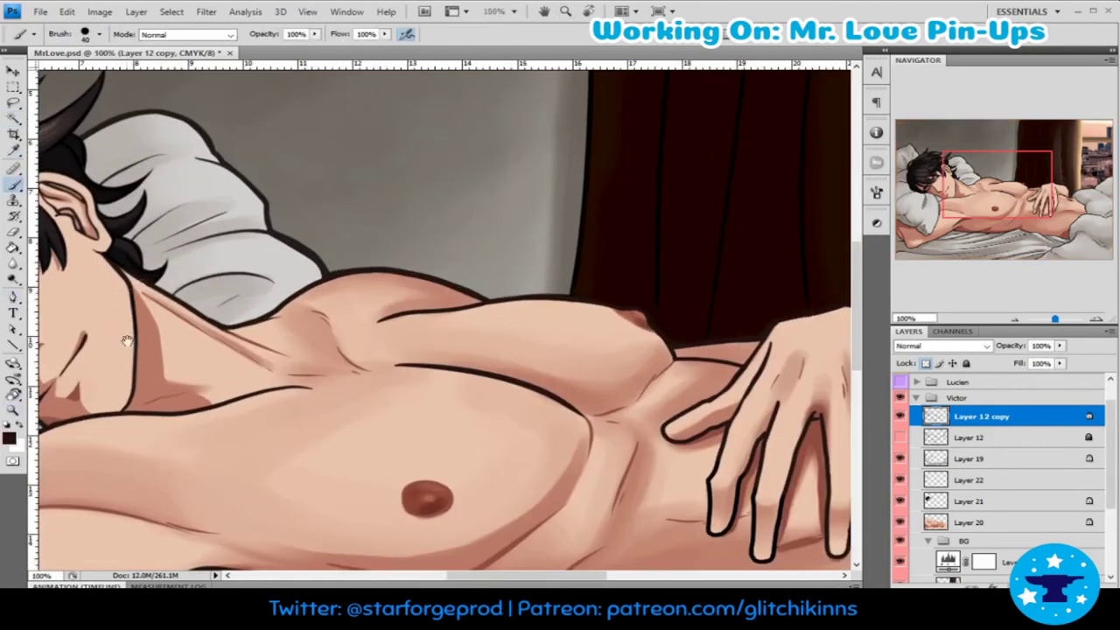
pyautogui.moveTo(394, 450); pyautogui.dragTo(690, 452)
pyautogui.press('b')
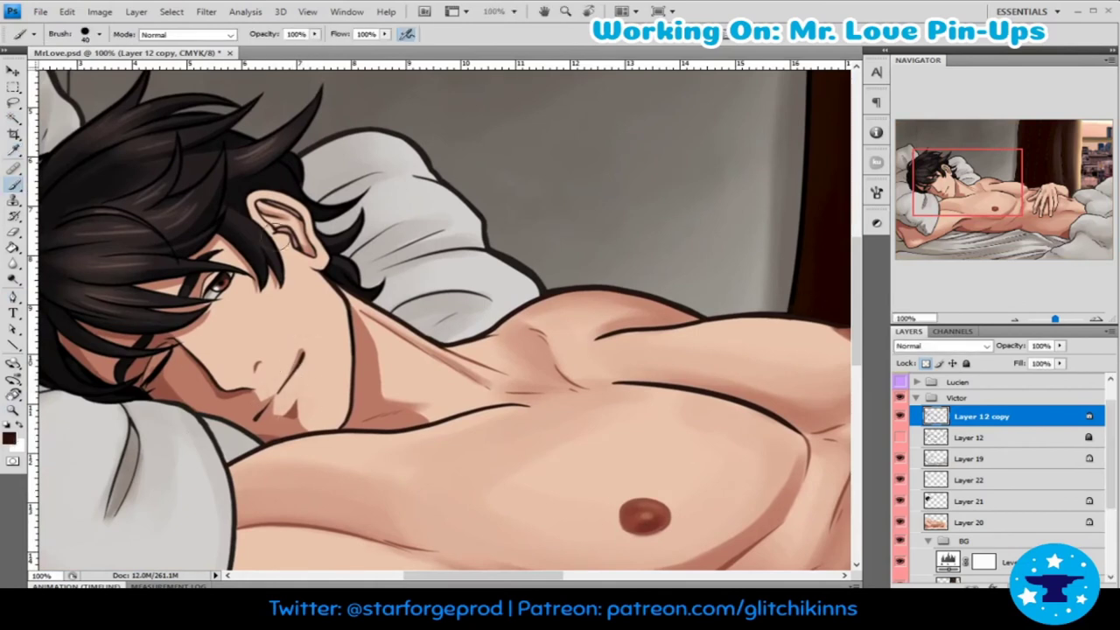
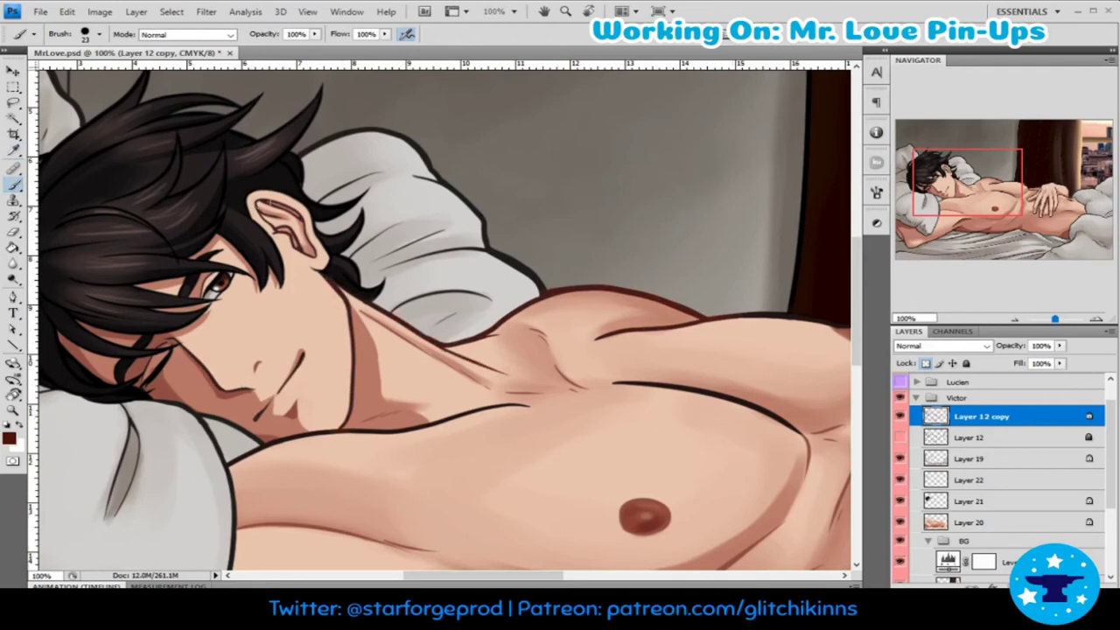
# - Paint lighter highlight shading on the fingers of the hand resting on his stomach
pyautogui.moveTo(780, 435); pyautogui.dragTo(520, 429)
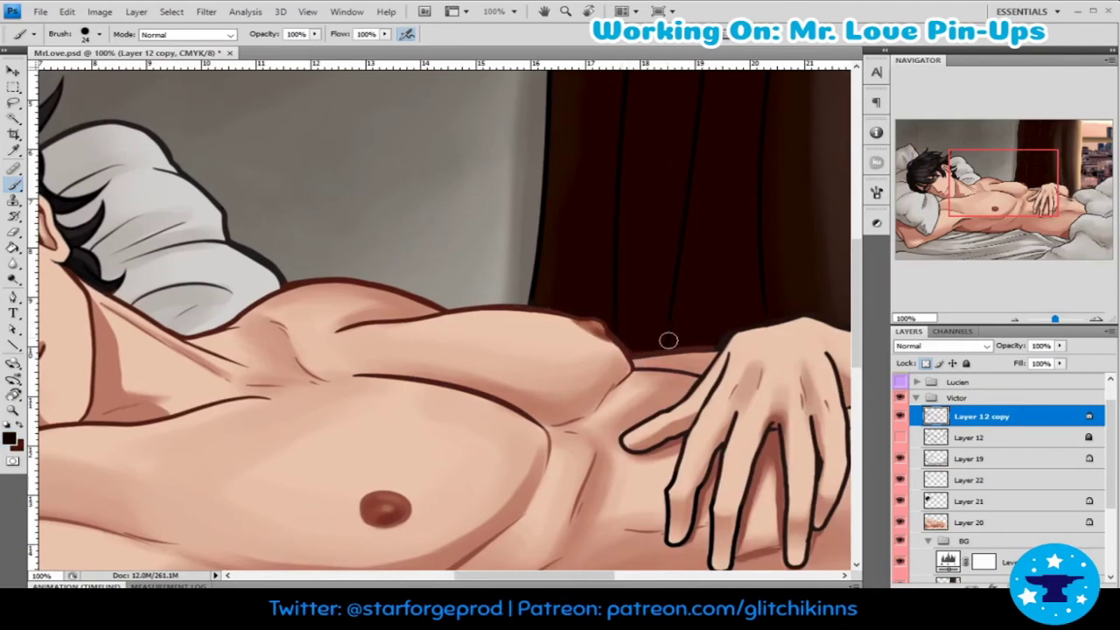
pyautogui.moveTo(668, 340); pyautogui.dragTo(386, 303)
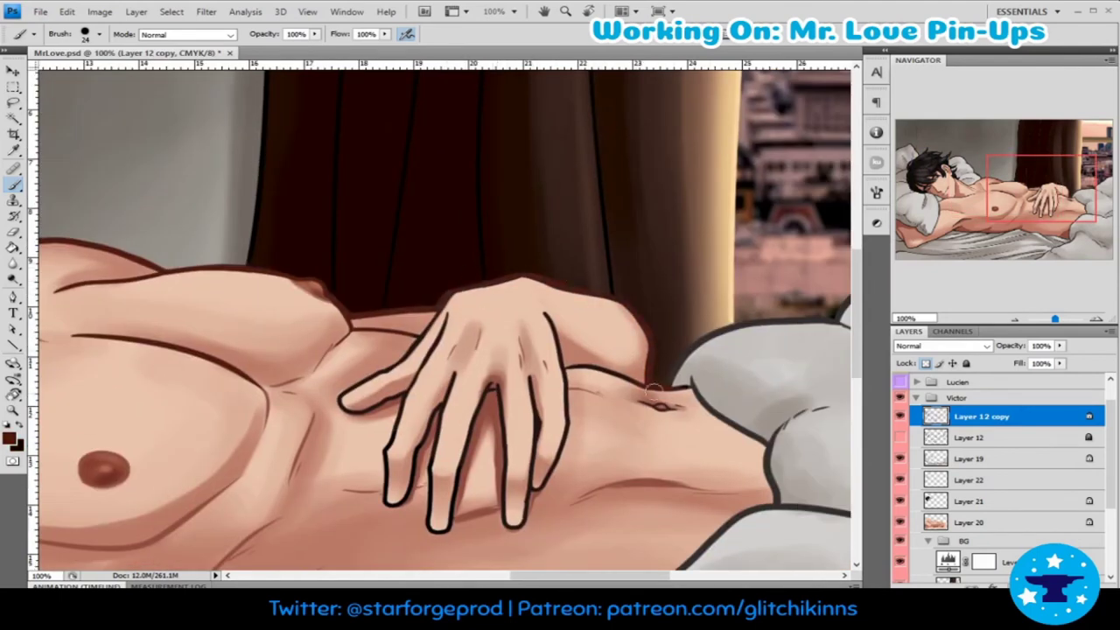
pyautogui.moveTo(449, 336); pyautogui.dragTo(515, 508)
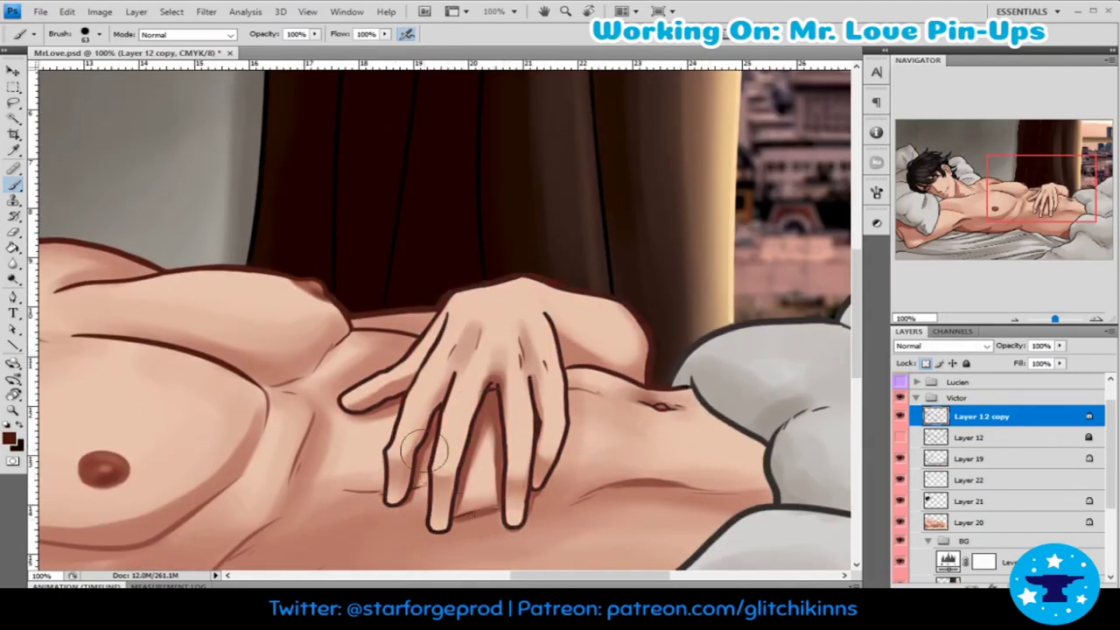
pyautogui.moveTo(425, 451); pyautogui.dragTo(640, 380)
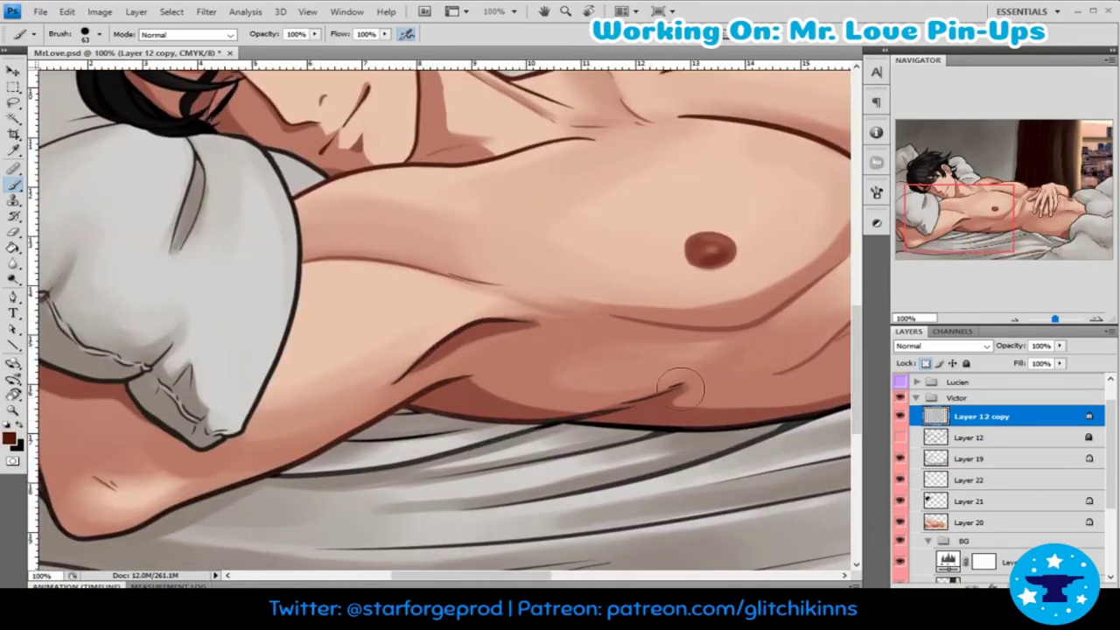
pyautogui.moveTo(273, 466); pyautogui.dragTo(570, 394)
# - At 50% view, paint a warm orange glow over the window on a new layer
pyautogui.hotkey('ctrl', '0')
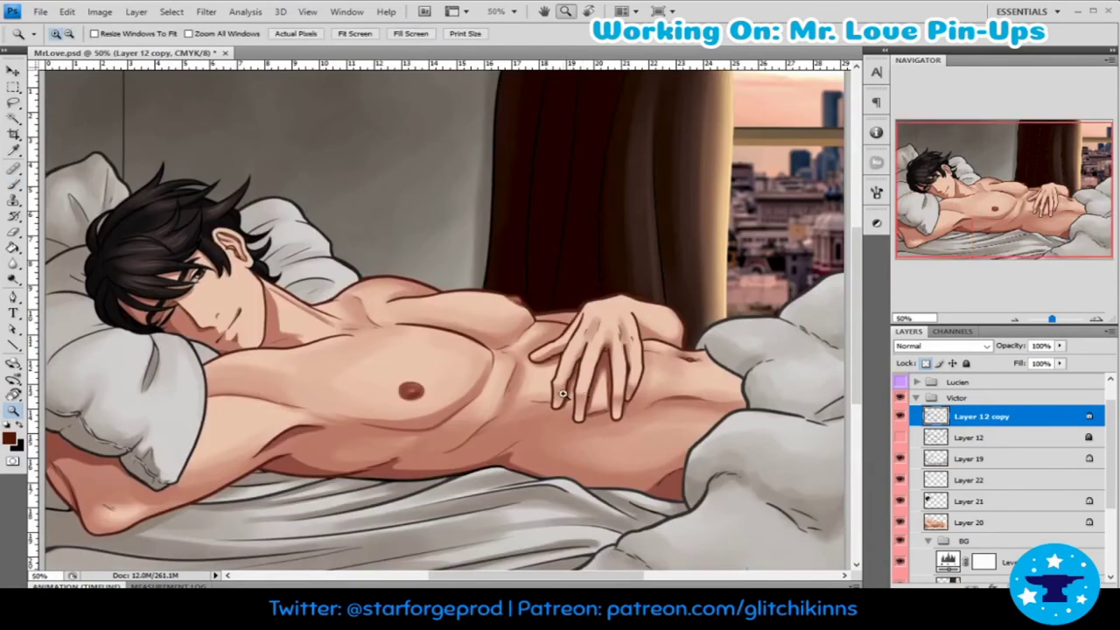
pyautogui.press('z')
pyautogui.click(666, 308)
pyautogui.hotkey('ctrl', 'shift', 'alt', 'n')
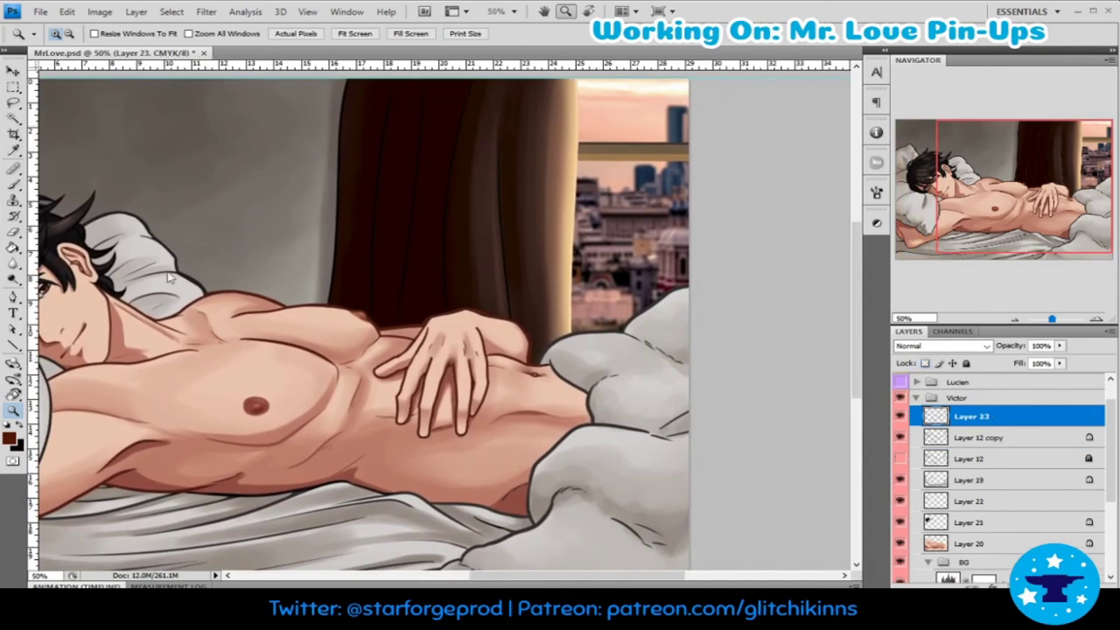
pyautogui.press('i')
pyautogui.click(632, 303)
pyautogui.press('b')
pyautogui.moveTo(613, 114); pyautogui.dragTo(662, 218)
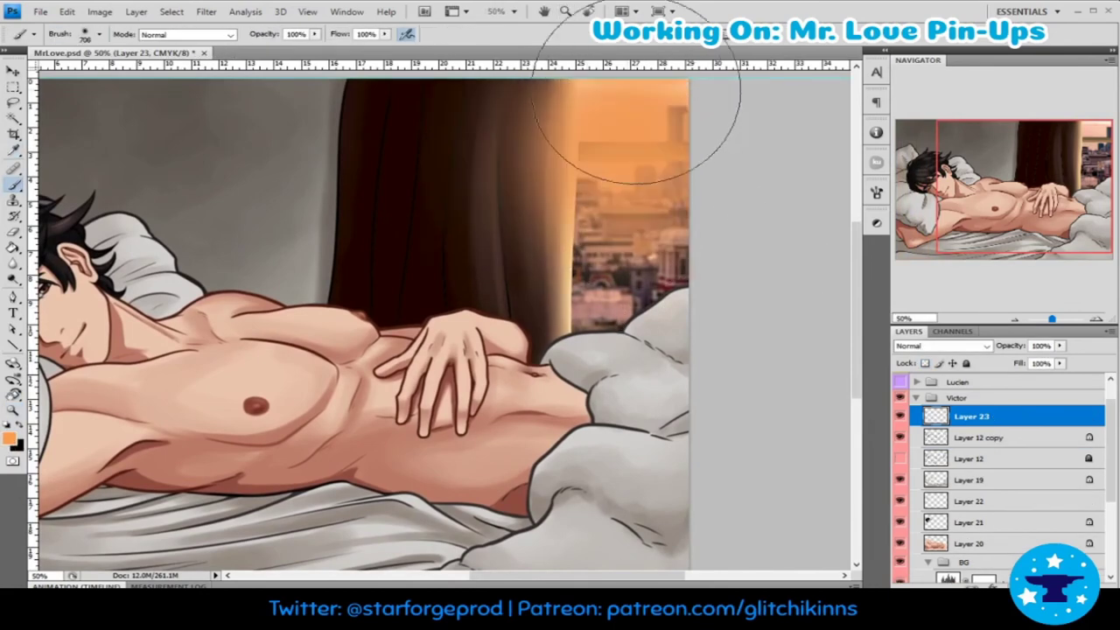
# - Set the glow layer to Hard Light and enlarge it over the window with Free Transform
pyautogui.click(941, 346)
pyautogui.press('Down')
pyautogui.press('Down')
pyautogui.press('Down')
pyautogui.press('Down')
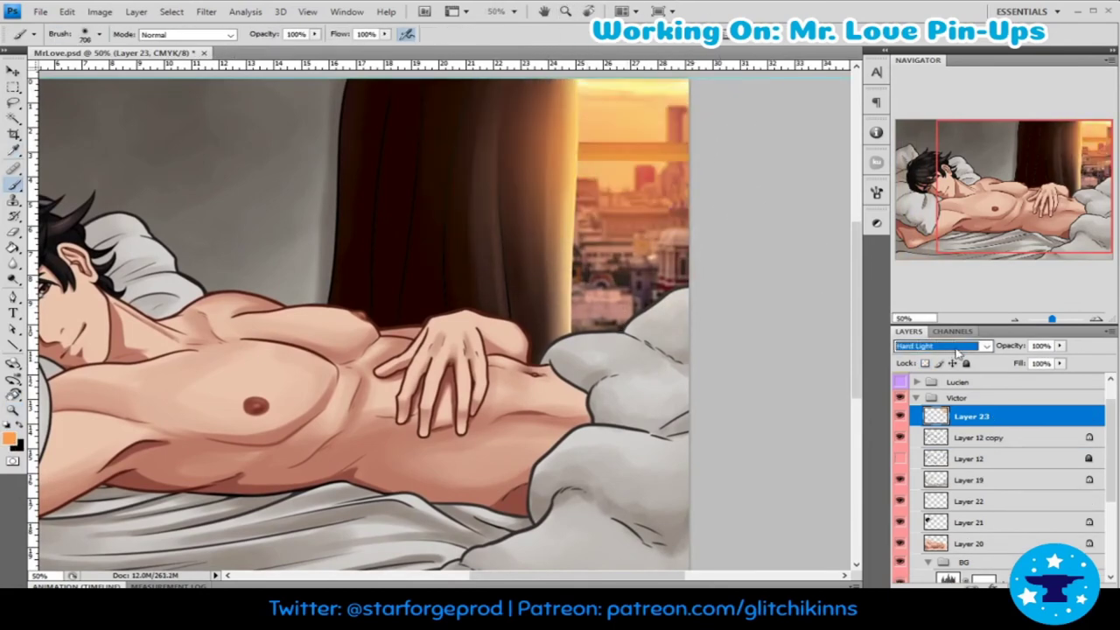
pyautogui.moveTo(1053, 318); pyautogui.dragTo(1050, 318)
pyautogui.hotkey('ctrl', 't')
pyautogui.moveTo(690, 164); pyautogui.dragTo(659, 196)
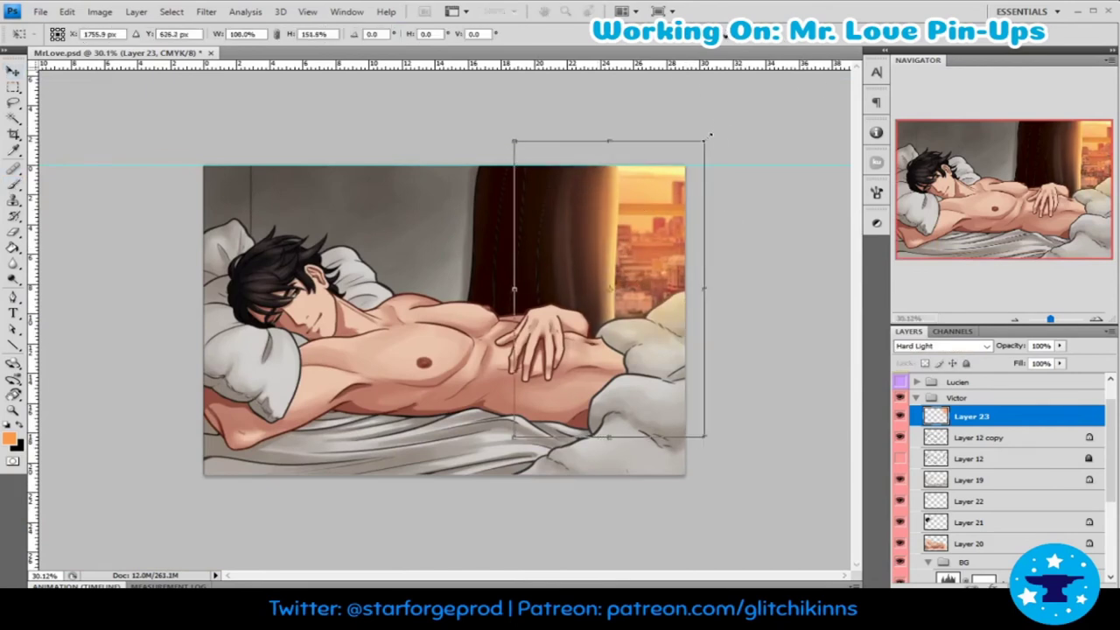
pyautogui.press('Return')
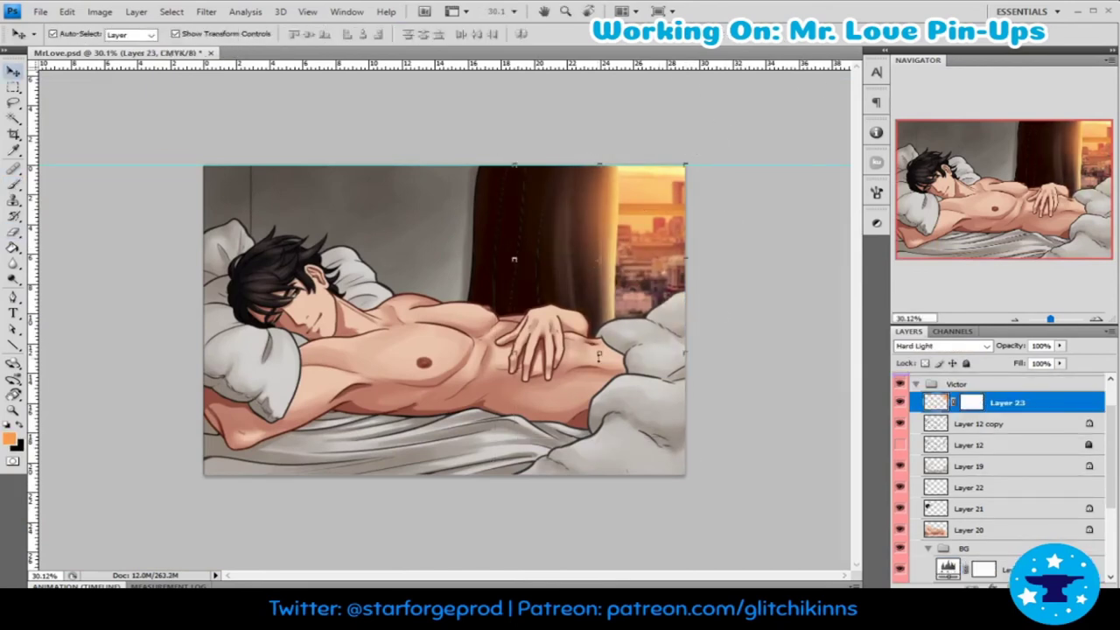
# - Mask away excess glow around the window in black, then add an empty layer above
pyautogui.press('e')
pyautogui.press('b')
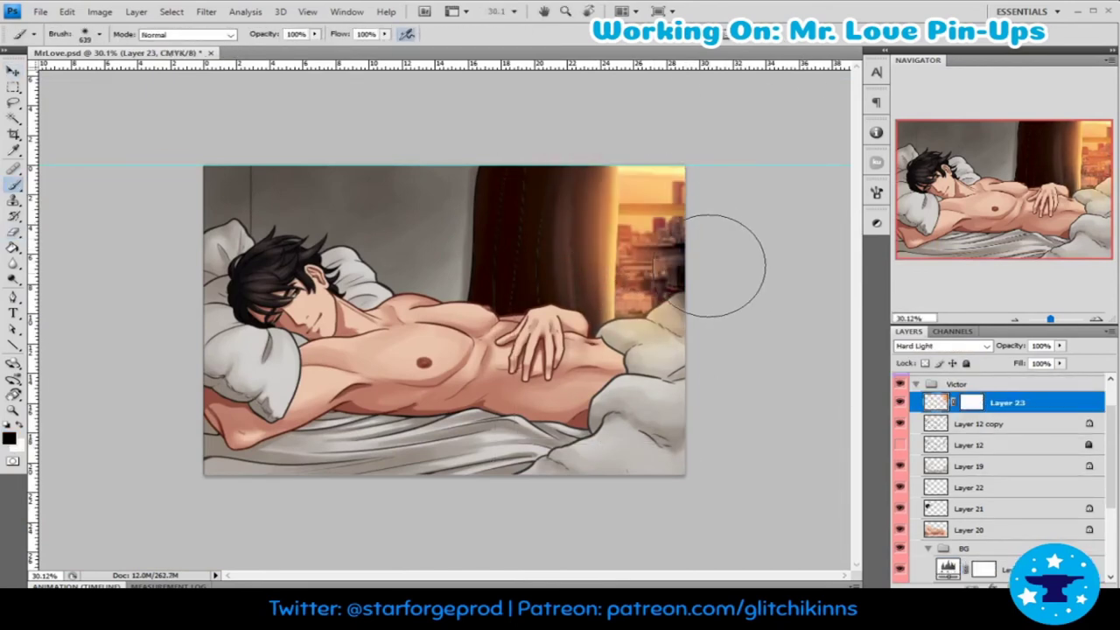
pyautogui.press('x')
pyautogui.moveTo(695, 325)
pyautogui.mouseDown()
pyautogui.moveTo(718, 338)
pyautogui.moveTo(692, 342)
pyautogui.moveTo(688, 362)
pyautogui.mouseUp()
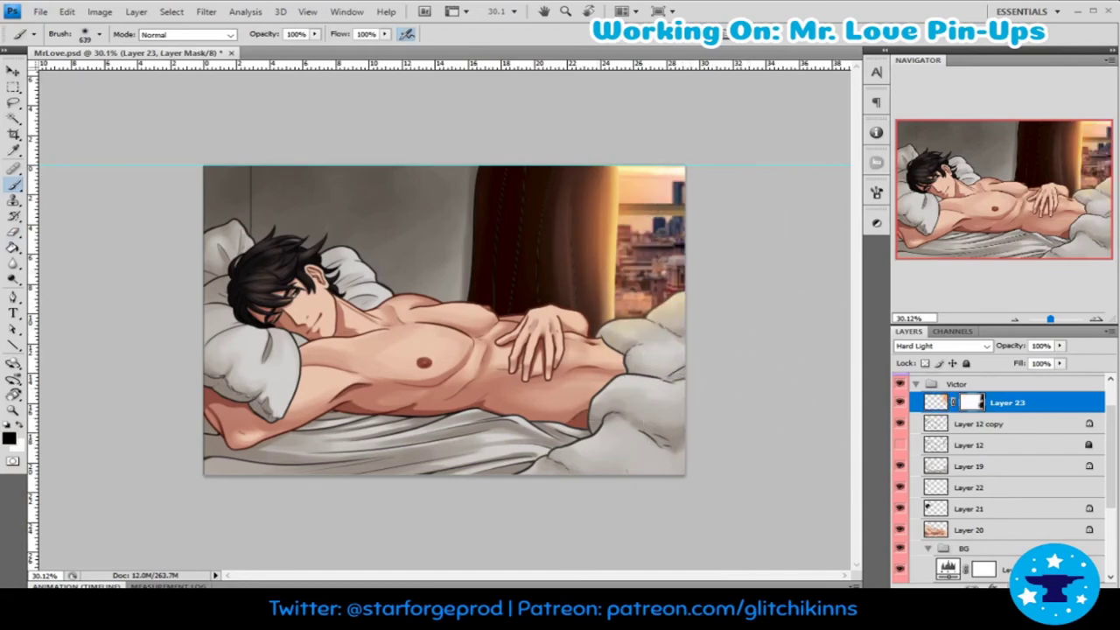
pyautogui.hotkey('ctrl', 'shift', 'alt', 'n')
# - Paint cream light over the window, set it to Screen, and lower its fill to 58%
pyautogui.press('i')
pyautogui.press('b')
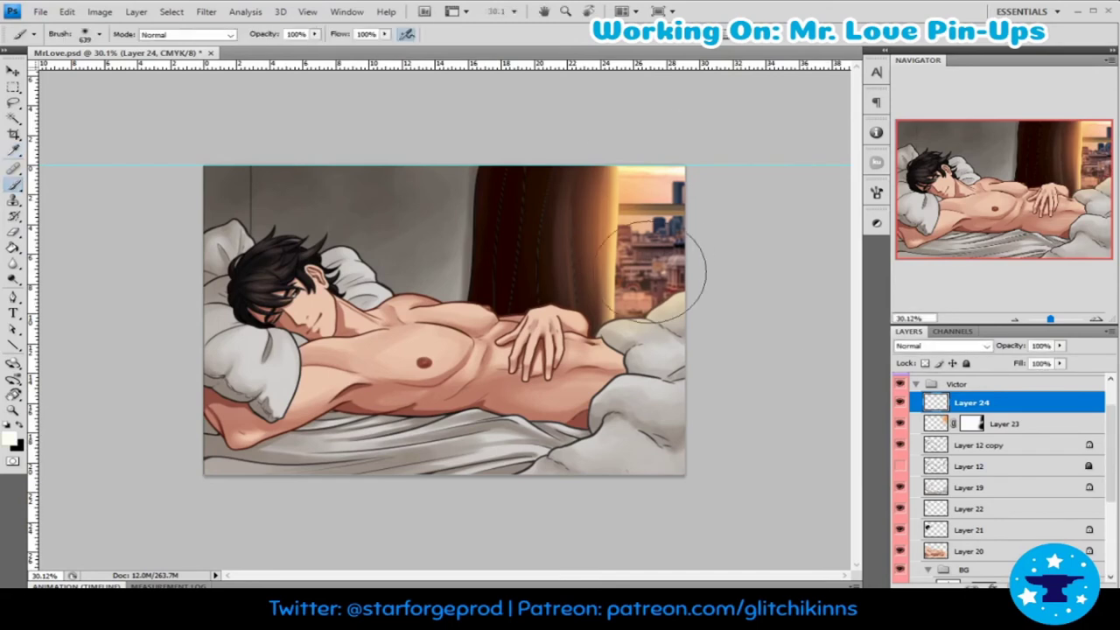
pyautogui.moveTo(675, 251)
pyautogui.mouseDown()
pyautogui.moveTo(638, 250)
pyautogui.moveTo(651, 125)
pyautogui.moveTo(652, 262)
pyautogui.mouseUp()
pyautogui.click(940, 346)
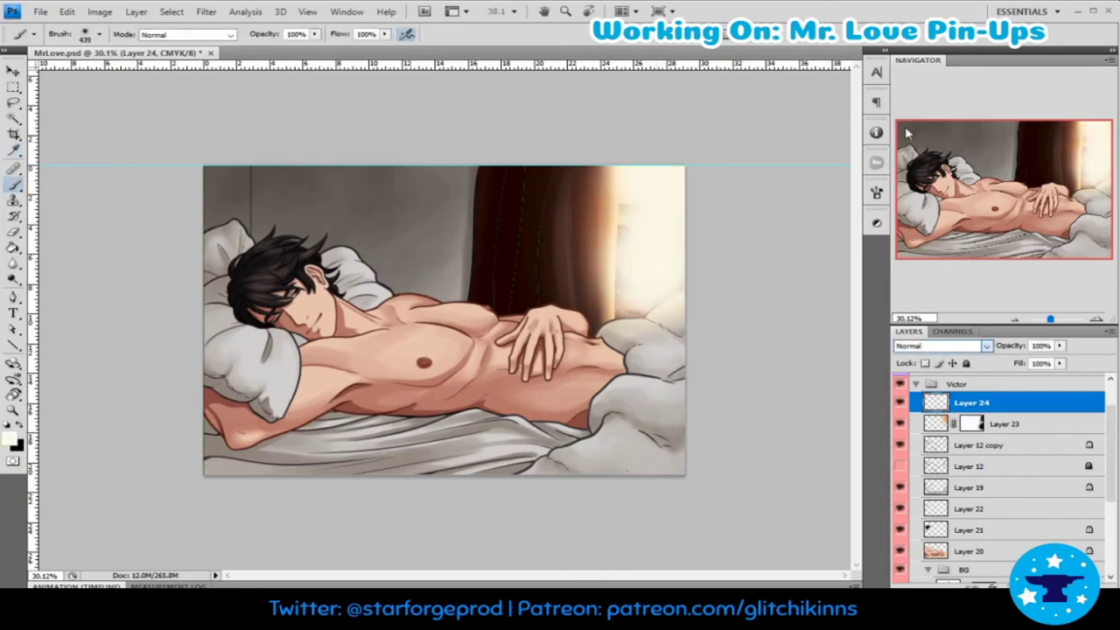
pyautogui.press('Down')
pyautogui.press('Down')
pyautogui.press('Down')
pyautogui.press('Down')
pyautogui.press('Down')
pyautogui.press('Down')
pyautogui.press('Up')
pyautogui.press('Up')
pyautogui.press('Up')
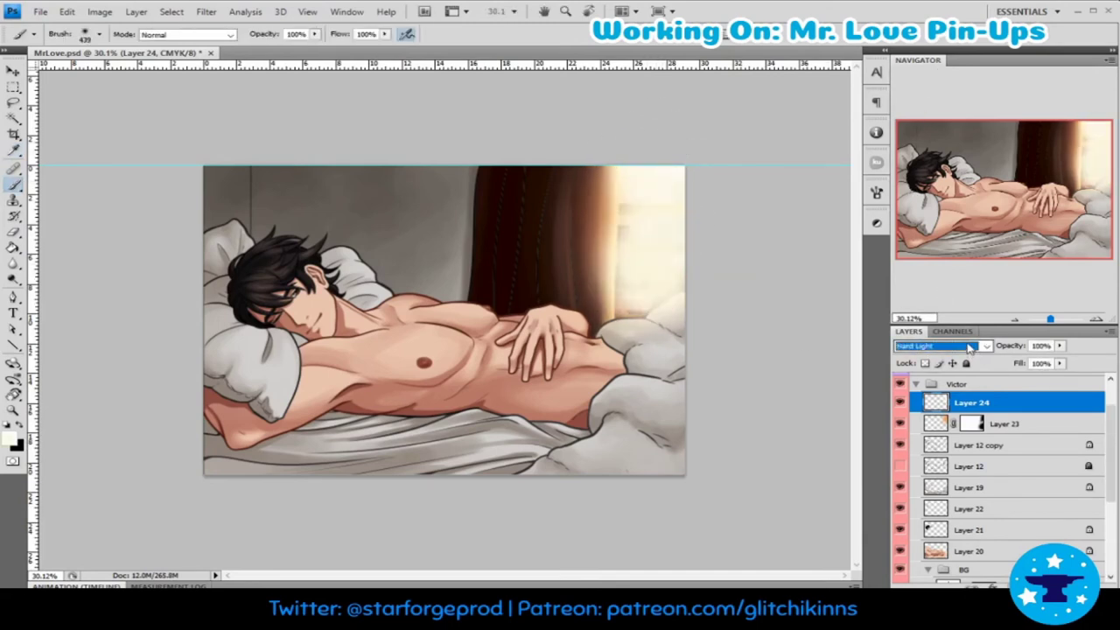
pyautogui.moveTo(1019, 363); pyautogui.dragTo(991, 365)
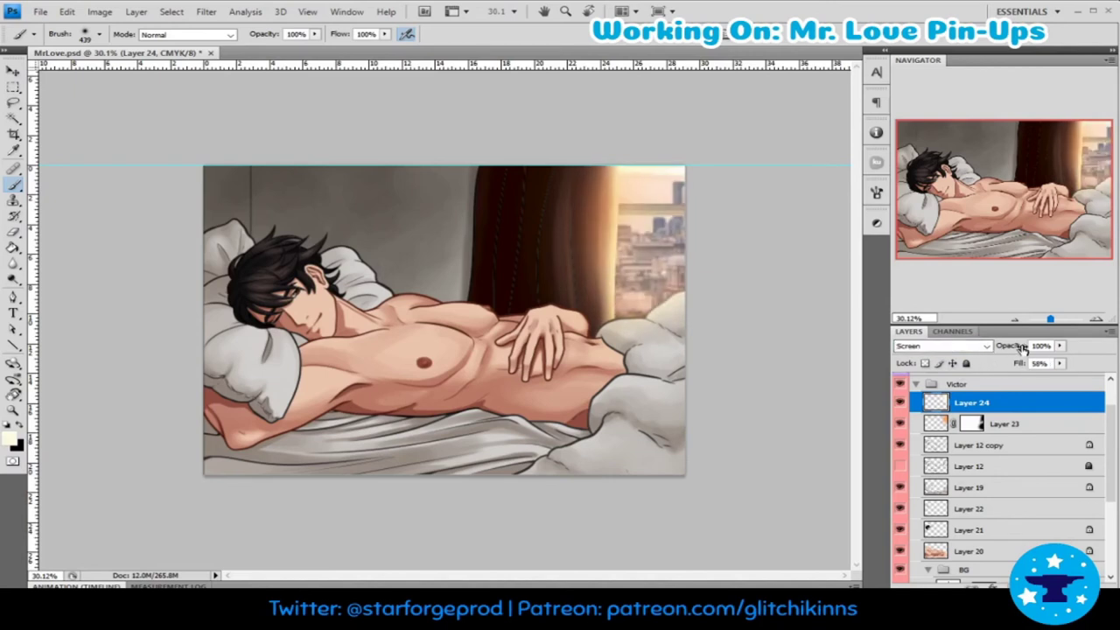
# - Review the layer stack, undoing a change and selecting the orange glow layer and its mask
pyautogui.hotkey('alt', '.')
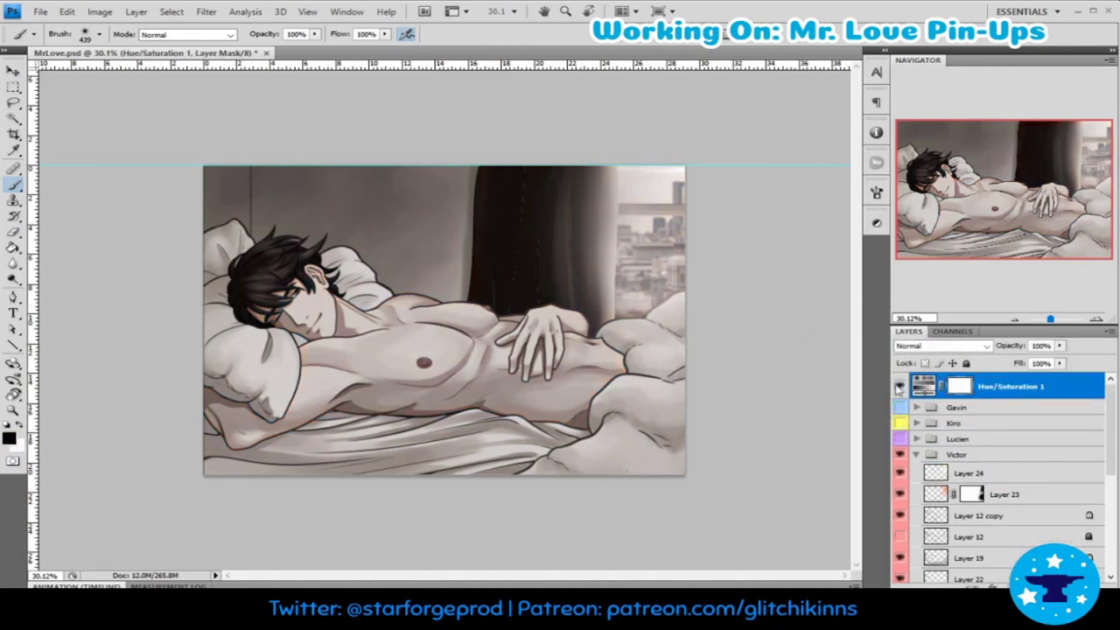
pyautogui.hotkey('ctrl', 'z')
pyautogui.hotkey('ctrl', 'z')
pyautogui.hotkey('ctrl', 'z')
pyautogui.scroll(-1, 1002, 470)
pyautogui.click(974, 442)
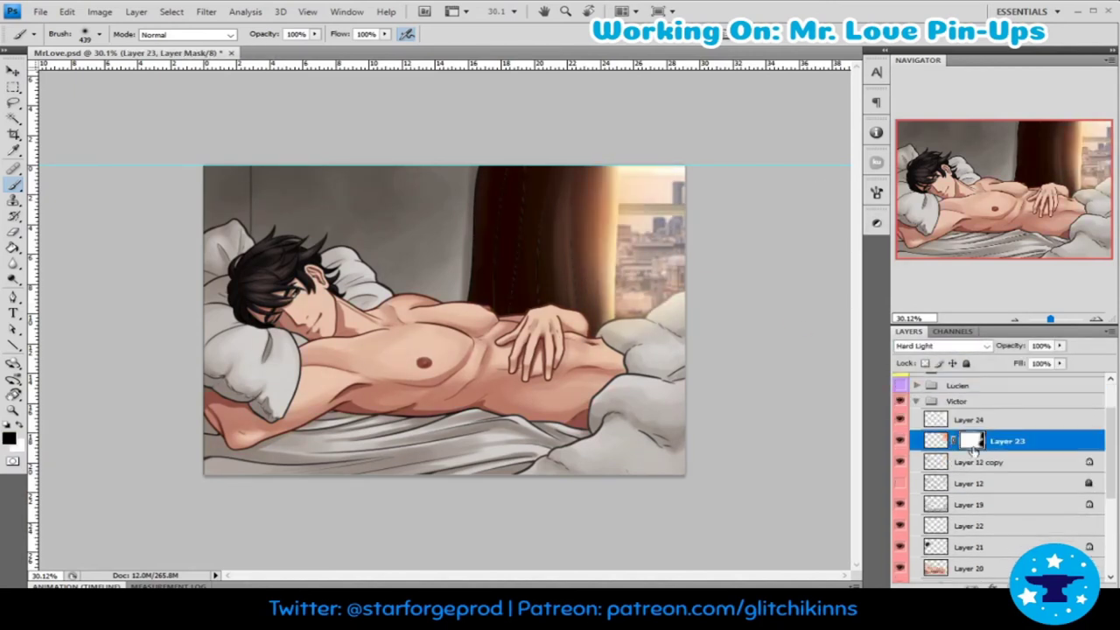
pyautogui.click(968, 422)
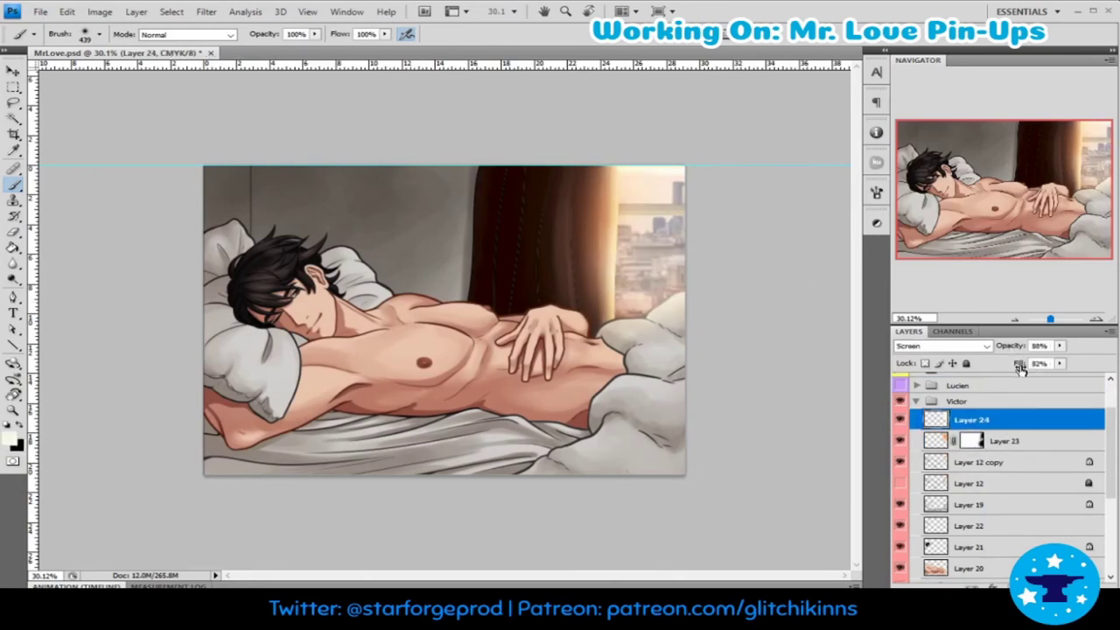
pyautogui.hotkey('alt', '[')
# - Paint a brighter glow near the window edge on the cream light layer, then add a new layer
pyautogui.click(1018, 422)
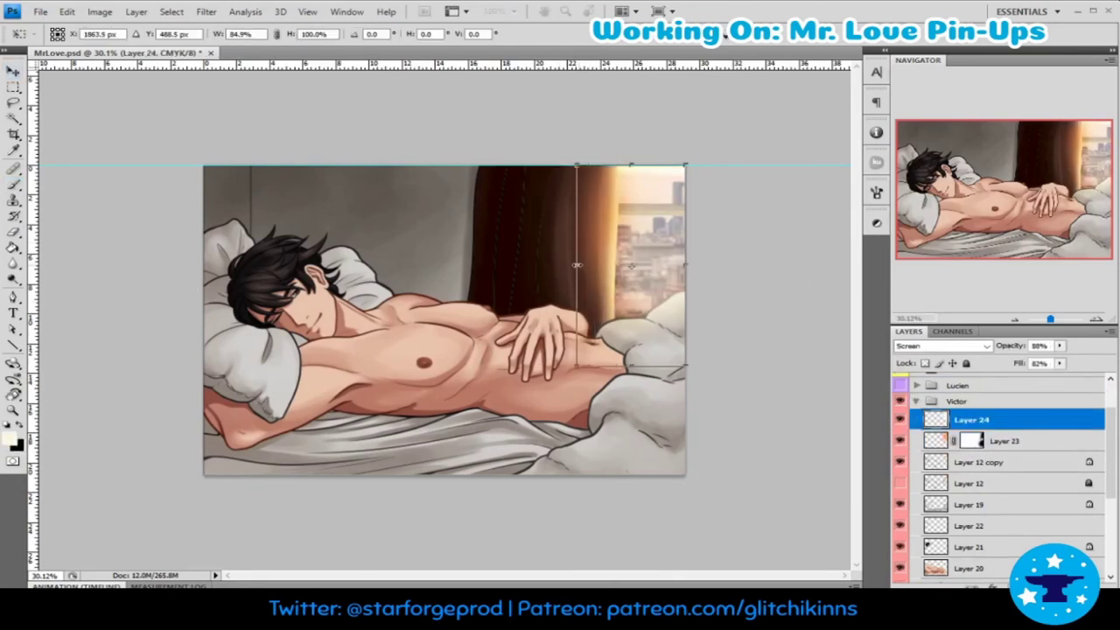
pyautogui.moveTo(639, 307); pyautogui.dragTo(595, 340)
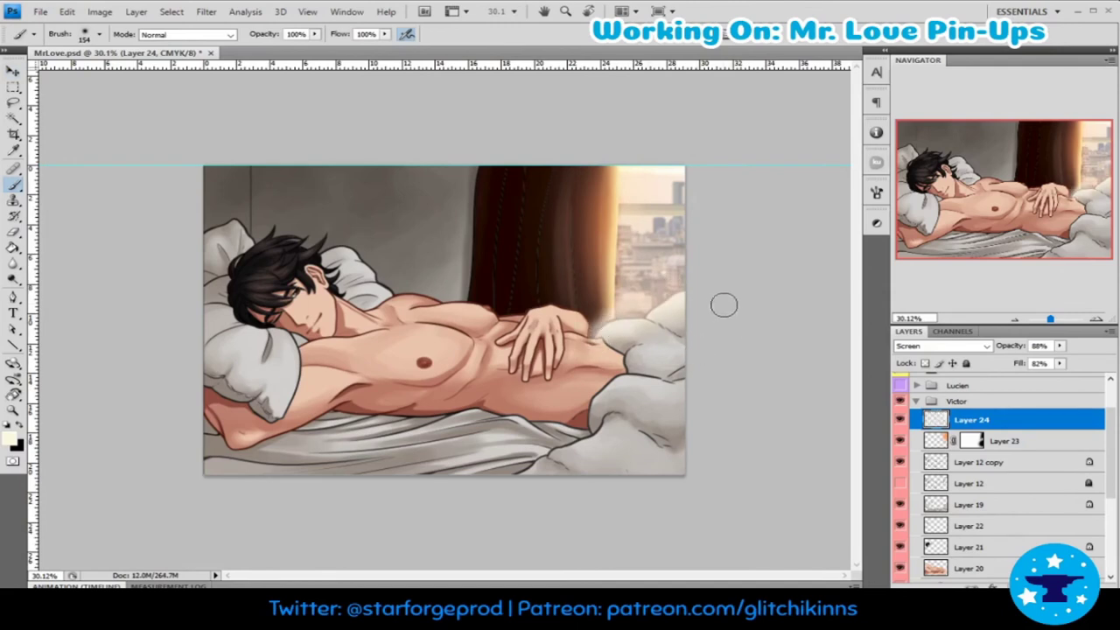
pyautogui.press('e')
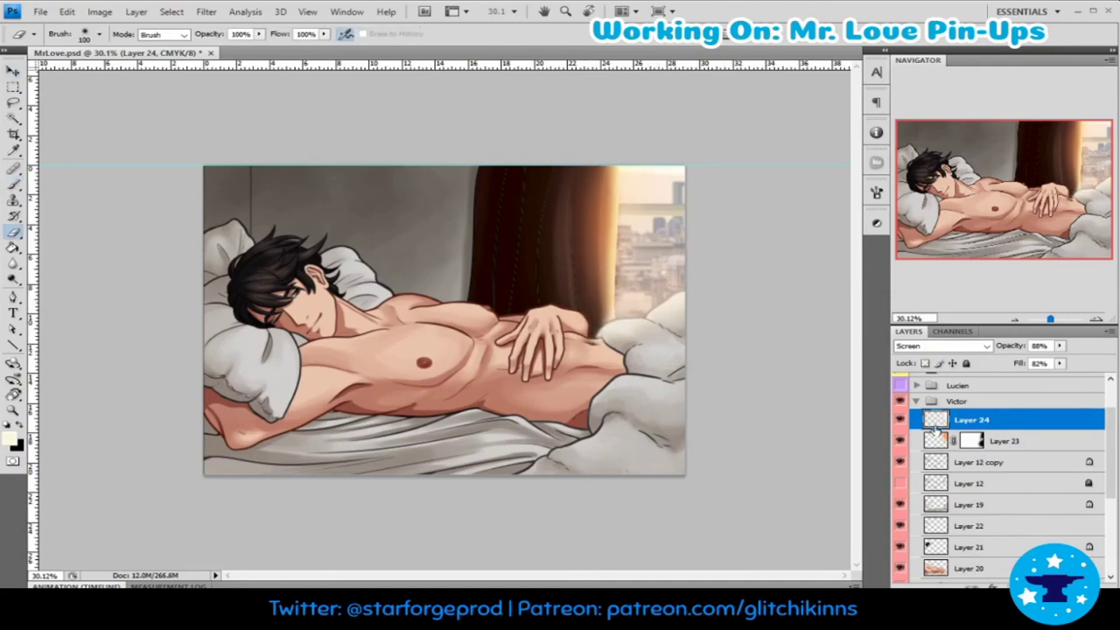
pyautogui.hotkey('ctrl', 'shift', 'alt', 'n')
# - Sample a peach colour from the painting and dab an orange glow on the new layer
pyautogui.press('i')
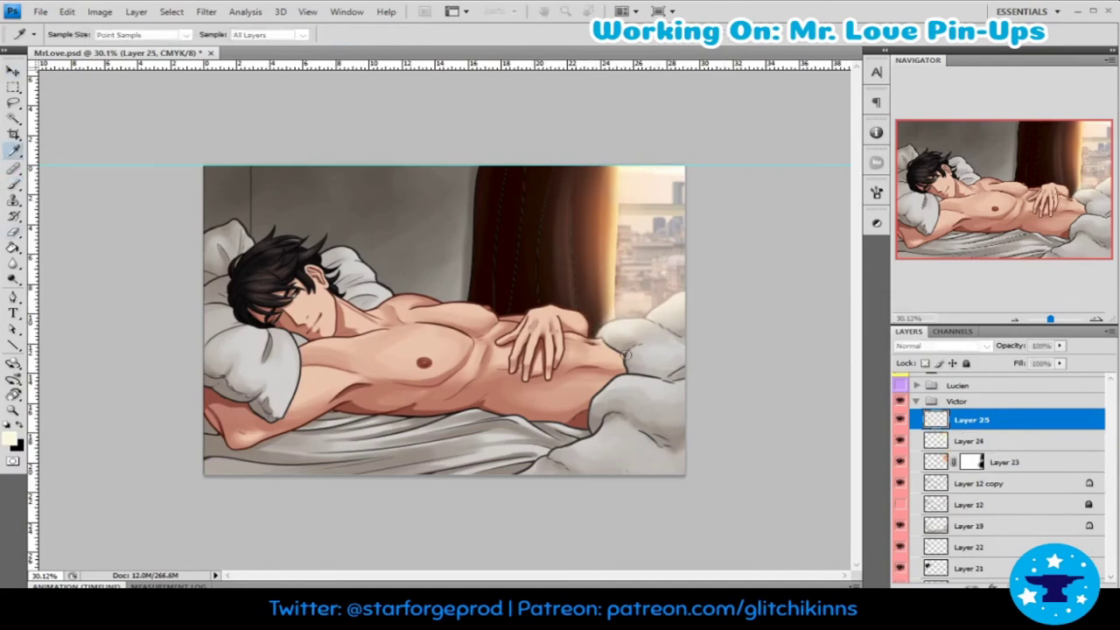
pyautogui.click(627, 354)
pyautogui.press('e')
pyautogui.press('b')
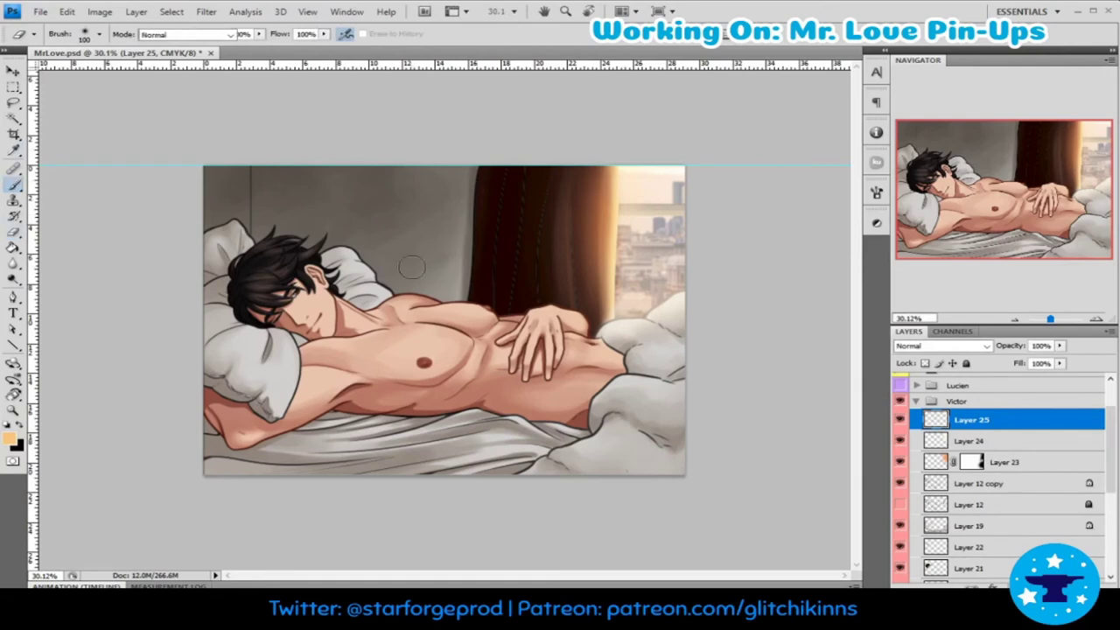
pyautogui.click(423, 224)
# - Free Transform the dab into a long light ray lying flat along the window top
pyautogui.hotkey('ctrl', 't')
pyautogui.moveTo(424, 243); pyautogui.dragTo(424, 429)
pyautogui.moveTo(424, 204); pyautogui.dragTo(424, 150)
pyautogui.moveTo(426, 285)
pyautogui.mouseDown()
pyautogui.moveTo(613, 206)
pyautogui.moveTo(596, 164)
pyautogui.mouseUp()
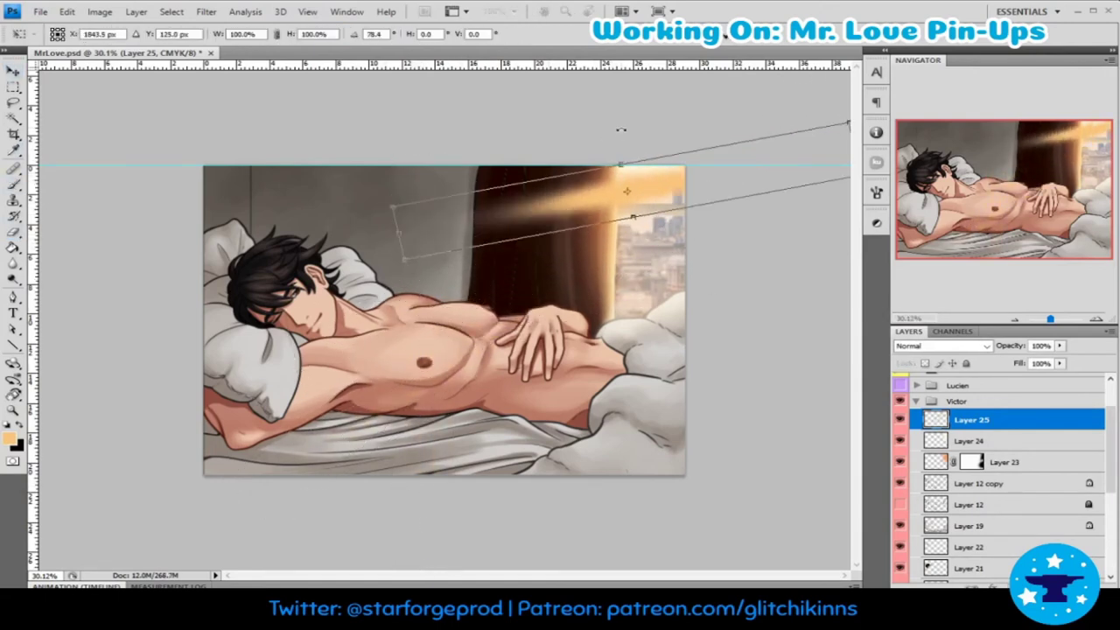
pyautogui.moveTo(627, 117)
pyautogui.mouseDown()
pyautogui.moveTo(675, 114)
pyautogui.moveTo(695, 175)
pyautogui.mouseUp()
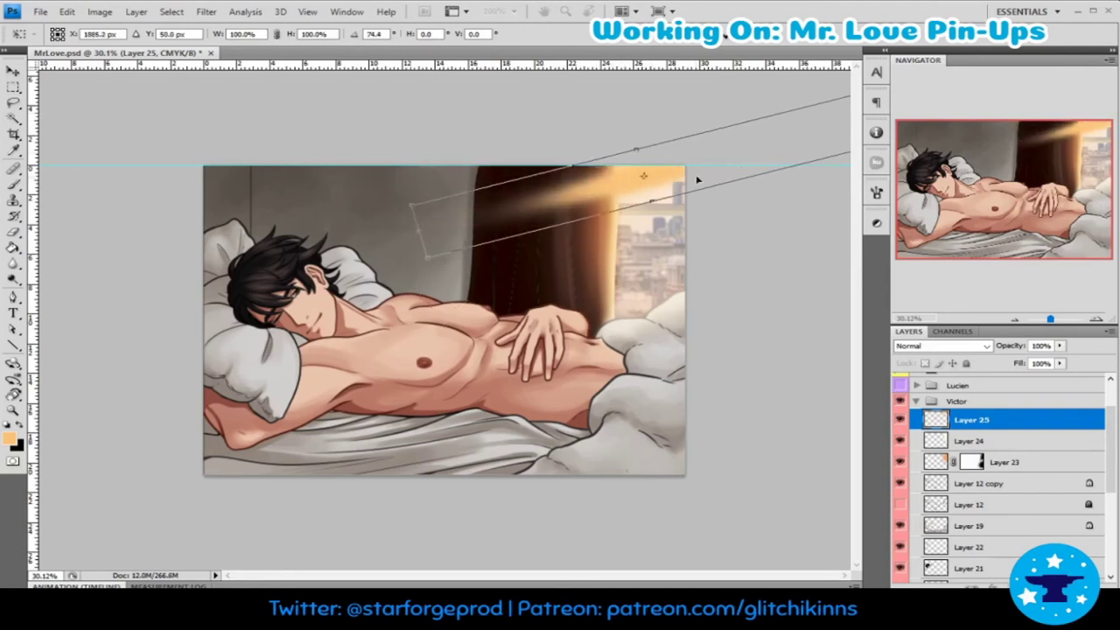
pyautogui.press('Return')
# - Set the light ray layer's blend mode to Color Dodge and add an empty layer for skin glow
pyautogui.click(941, 346)
pyautogui.press('Down')
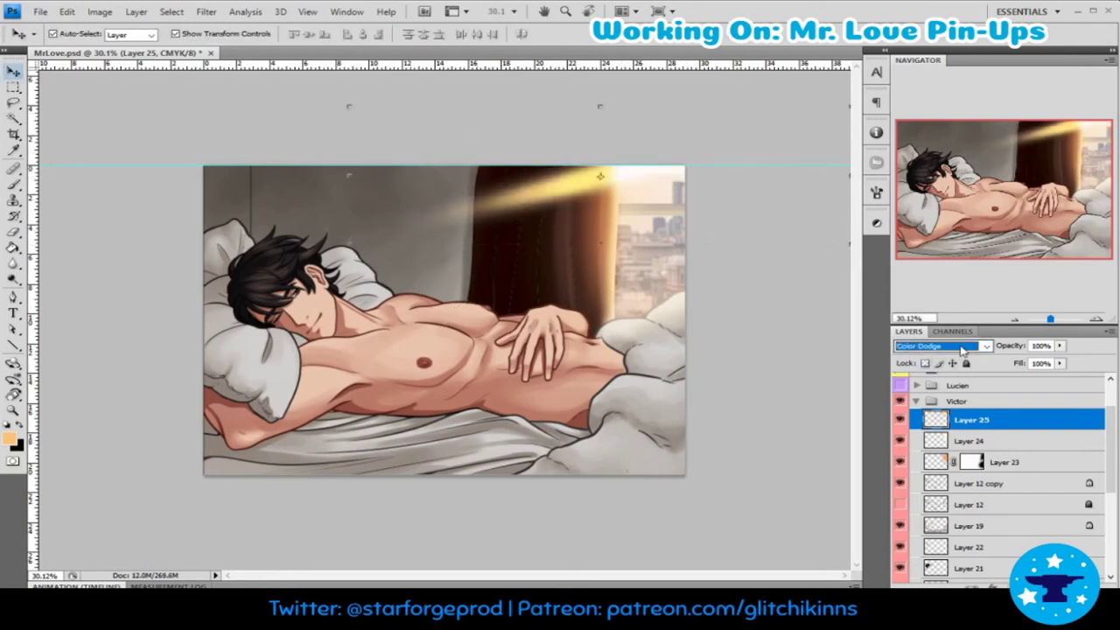
pyautogui.press('Down')
pyautogui.press('Down')
pyautogui.click(812, 344)
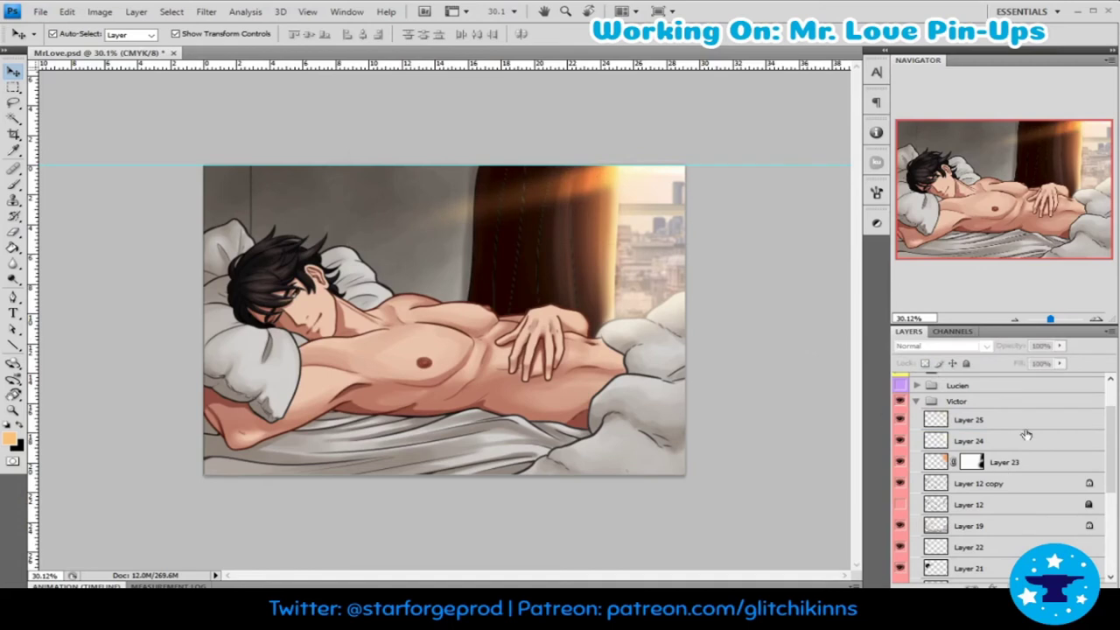
pyautogui.hotkey('ctrl', 'shift', 'alt', 'n')
# - With a smaller brush, paint orange over hair, face, neck, hand, chest and abdomen
pyautogui.press('b')
pyautogui.hotkey('ctrl', '+')
pyautogui.moveTo(346, 293)
pyautogui.mouseDown()
pyautogui.moveTo(294, 258)
pyautogui.moveTo(349, 284)
pyautogui.mouseUp()
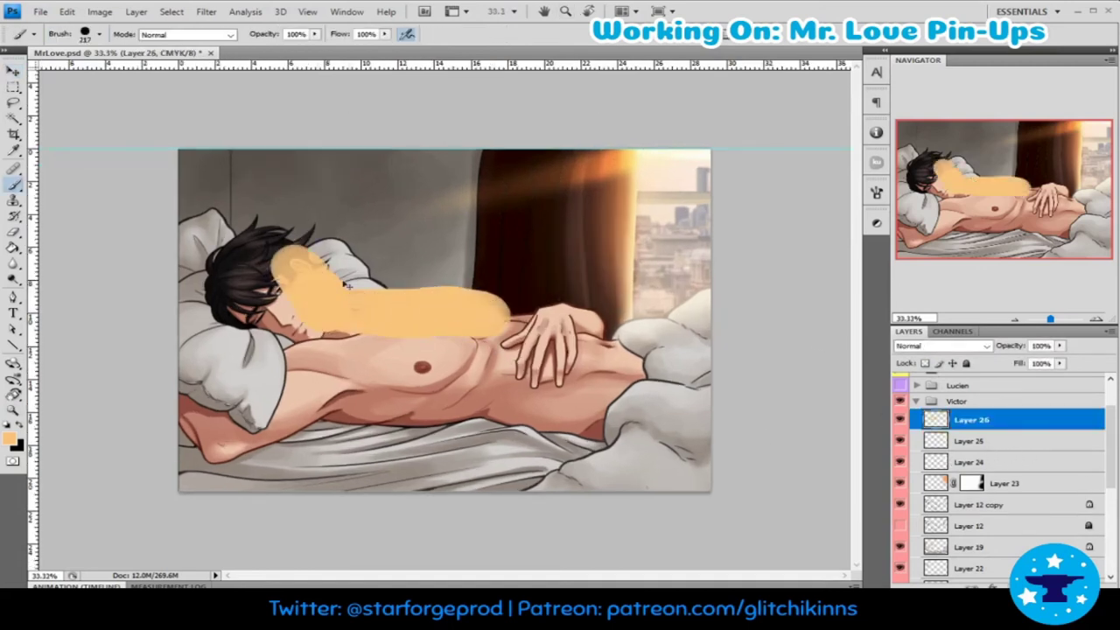
pyautogui.hotkey('ctrl', 'z')
pyautogui.press('[')
pyautogui.moveTo(262, 259); pyautogui.dragTo(367, 315)
pyautogui.moveTo(591, 322); pyautogui.dragTo(665, 334)
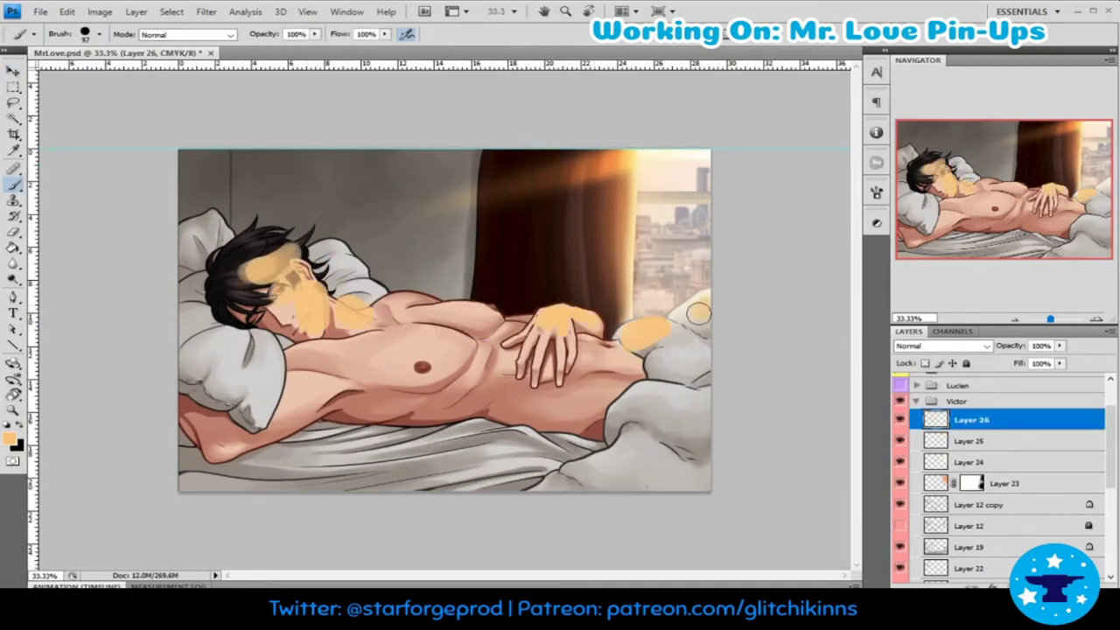
pyautogui.moveTo(592, 346)
pyautogui.mouseDown()
pyautogui.moveTo(452, 349)
pyautogui.moveTo(410, 311)
pyautogui.mouseUp()
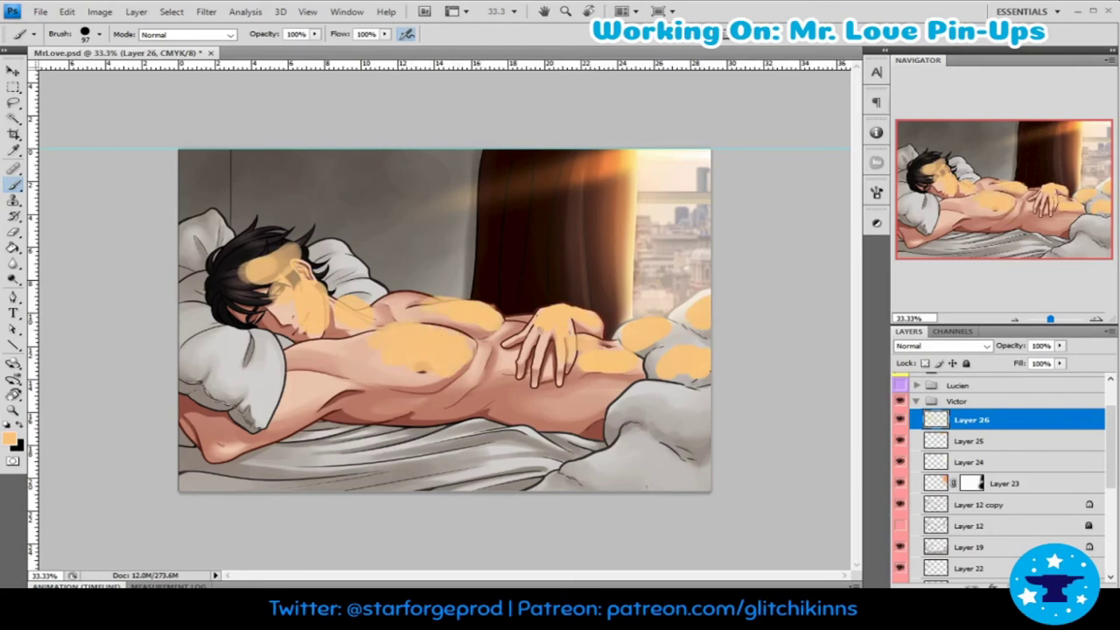
# - Browse blend modes for the orange paint layer and lower its fill to 72%
pyautogui.click(940, 346)
pyautogui.scroll(-4, 952, 350)
pyautogui.scroll(-4, 952, 350)
pyautogui.scroll(-4, 952, 350)
pyautogui.scroll(1, 952, 350)
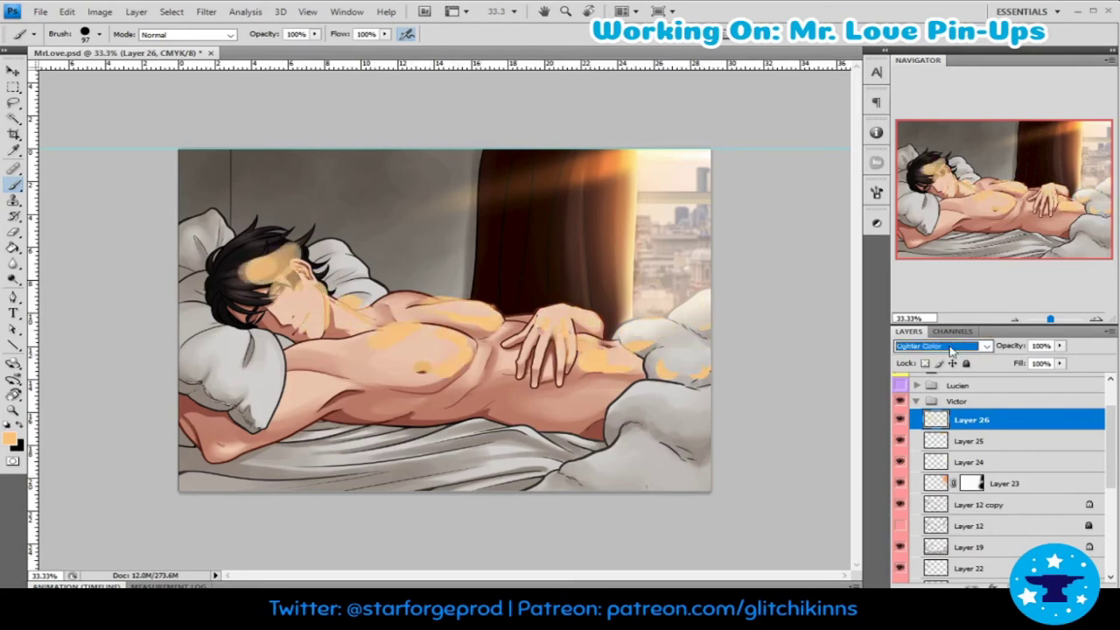
pyautogui.scroll(1, 952, 350)
pyautogui.scroll(1, 952, 350)
pyautogui.moveTo(1027, 366)
pyautogui.mouseDown()
pyautogui.moveTo(963, 366)
pyautogui.moveTo(987, 346)
pyautogui.moveTo(1031, 370)
pyautogui.mouseUp()
pyautogui.scroll(2, 978, 350)
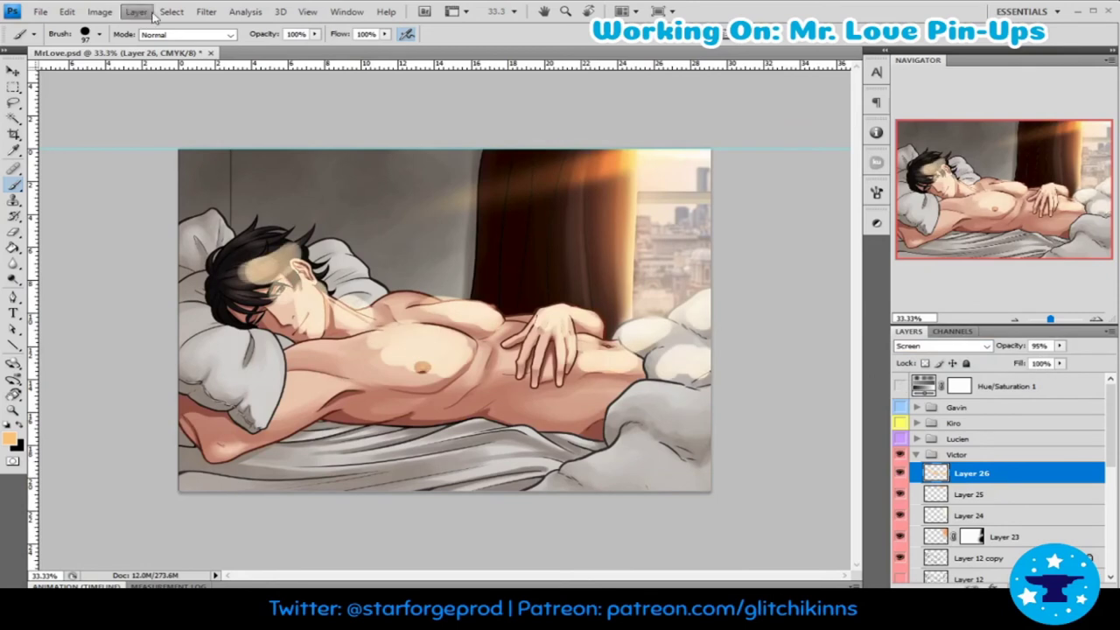
pyautogui.press('alt')
# - Set the orange paint layer to Color Dodge at 69% opacity
pyautogui.click(940, 346)
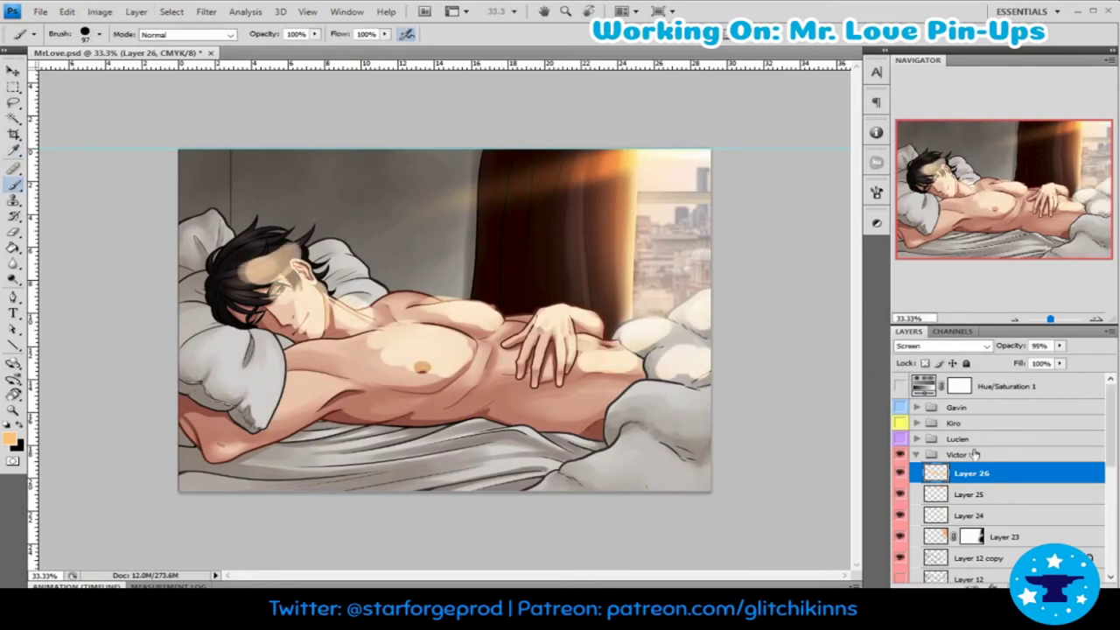
pyautogui.scroll(-1, 954, 353)
pyautogui.scroll(-4, 954, 352)
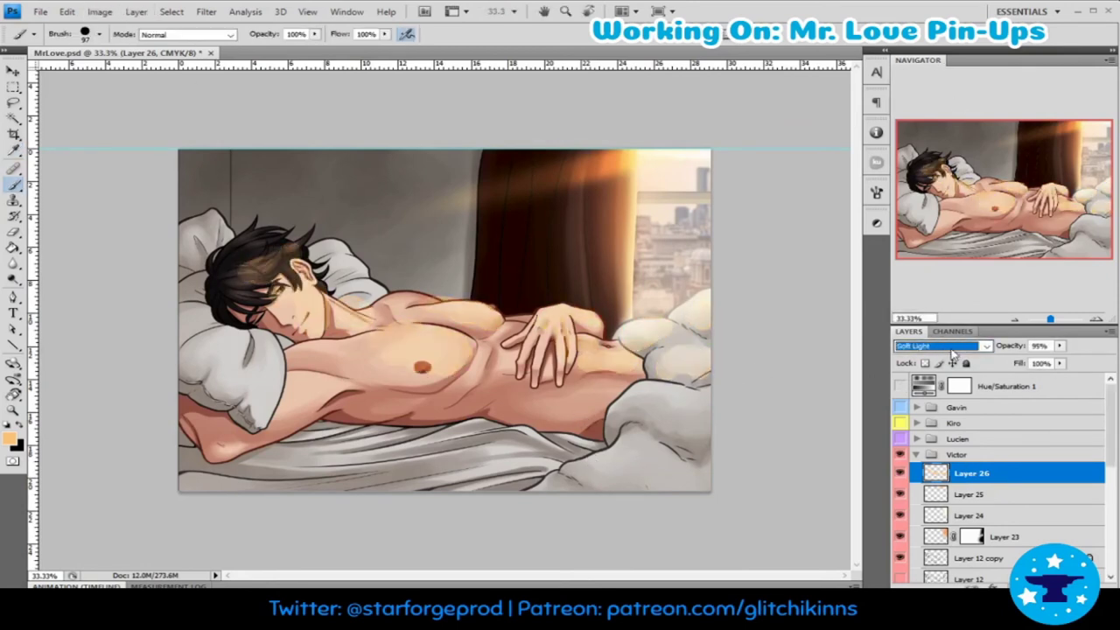
pyautogui.scroll(-1, 954, 353)
pyautogui.scroll(-2, 954, 352)
pyautogui.scroll(-1, 954, 352)
pyautogui.scroll(-1, 954, 353)
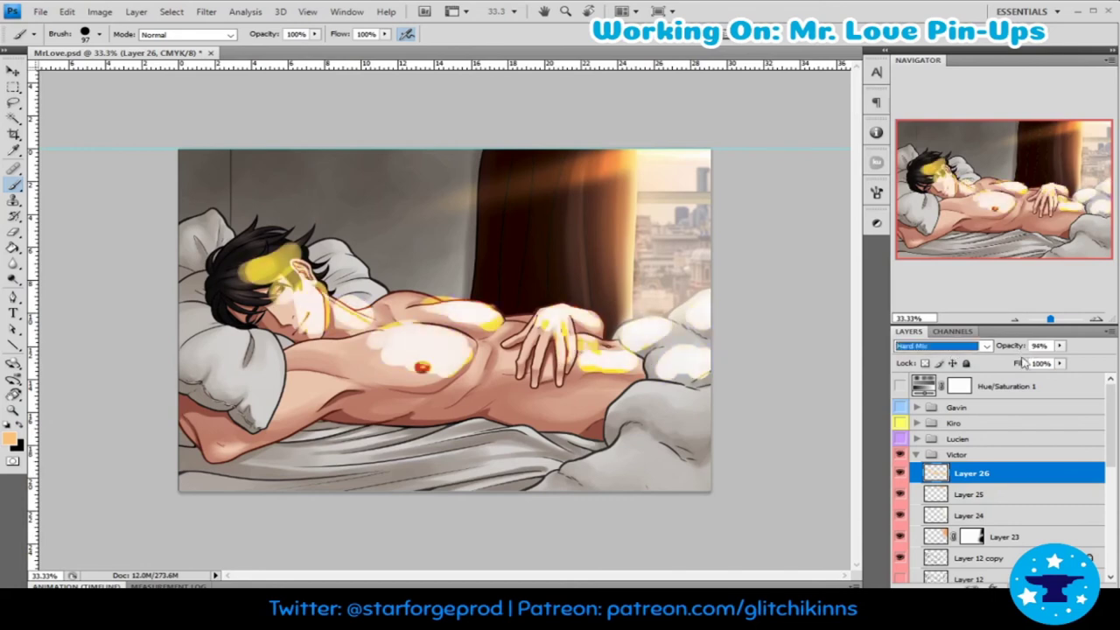
# - Toggle the Hue/Saturation 1 adjustment off and on to compare the warm glow
pyautogui.click(900, 386)
pyautogui.scroll(1, 974, 350)
pyautogui.scroll(4, 974, 350)
pyautogui.scroll(4, 974, 350)
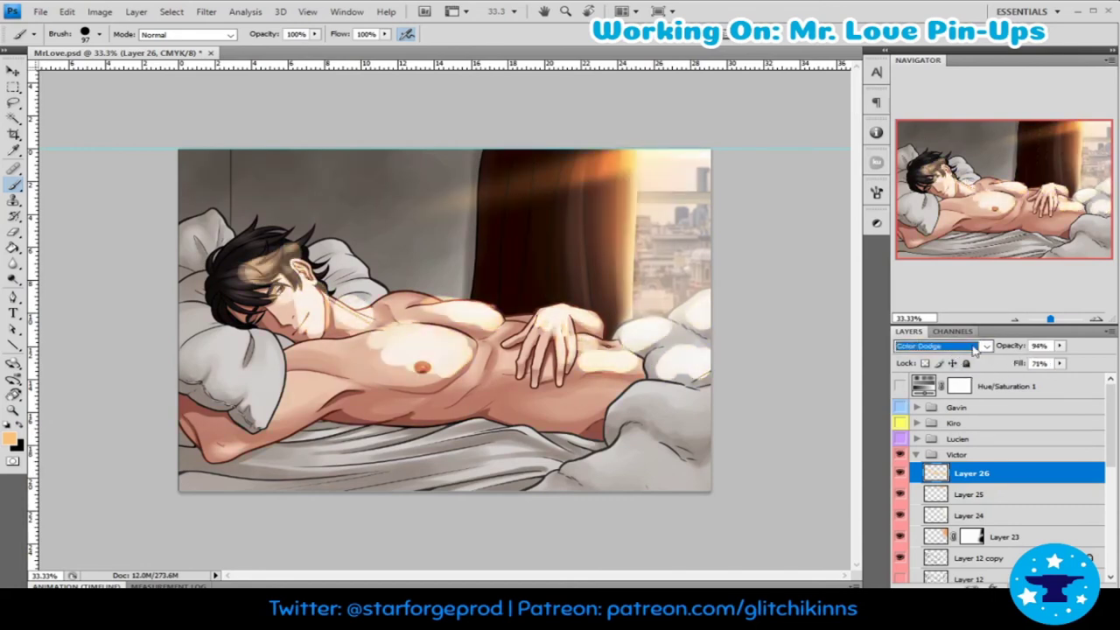
pyautogui.scroll(-1, 974, 350)
pyautogui.scroll(-1, 974, 350)
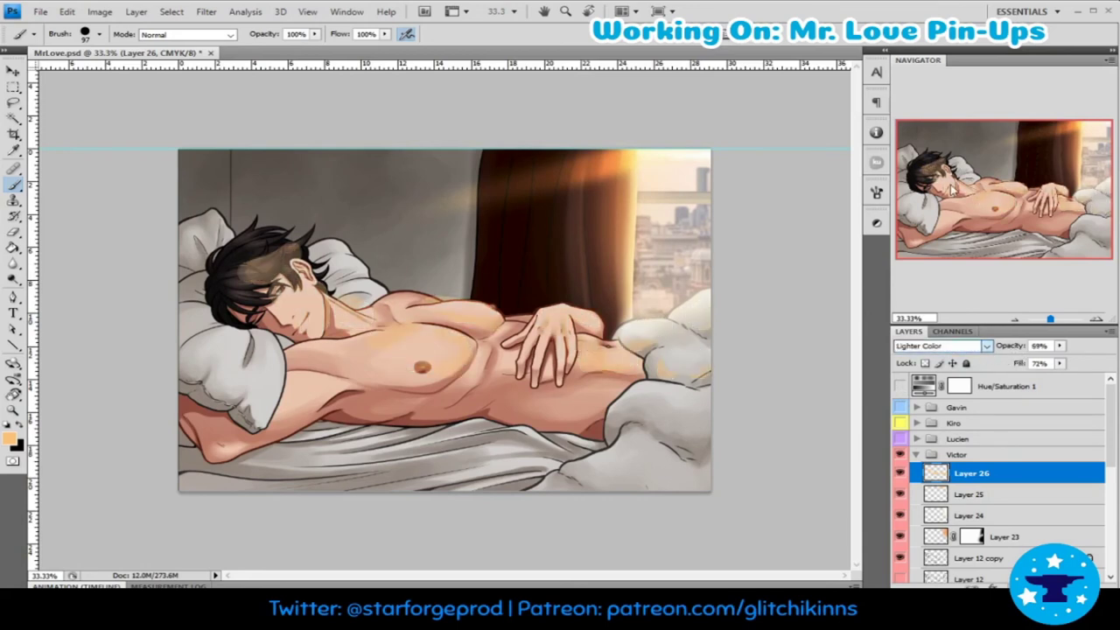
pyautogui.scroll(1, 951, 350)
pyautogui.scroll(1, 951, 350)
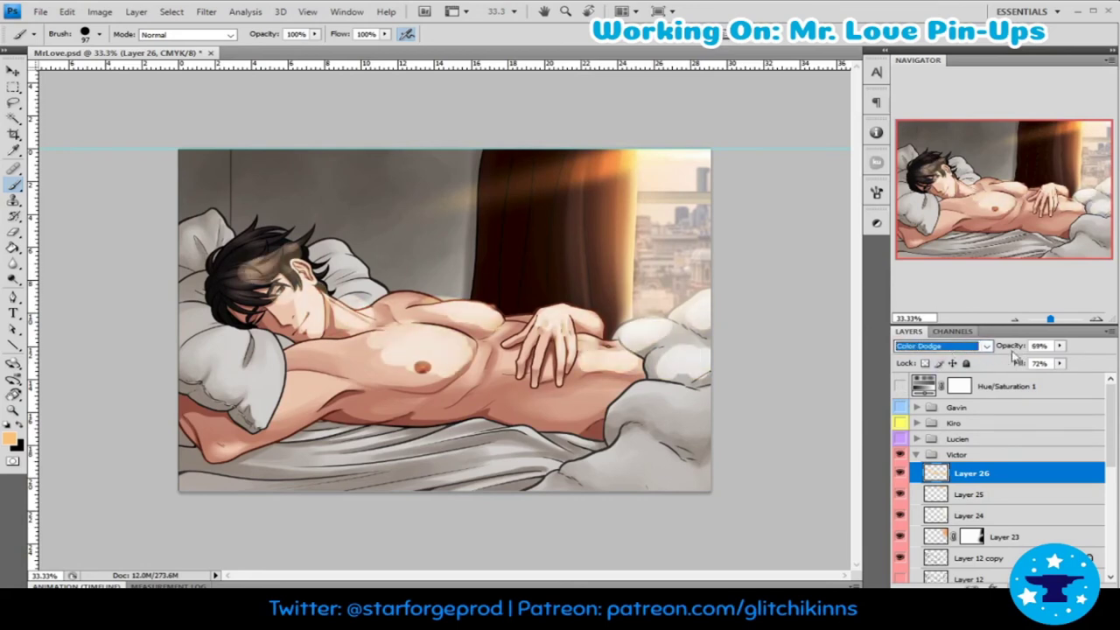
pyautogui.click(900, 387)
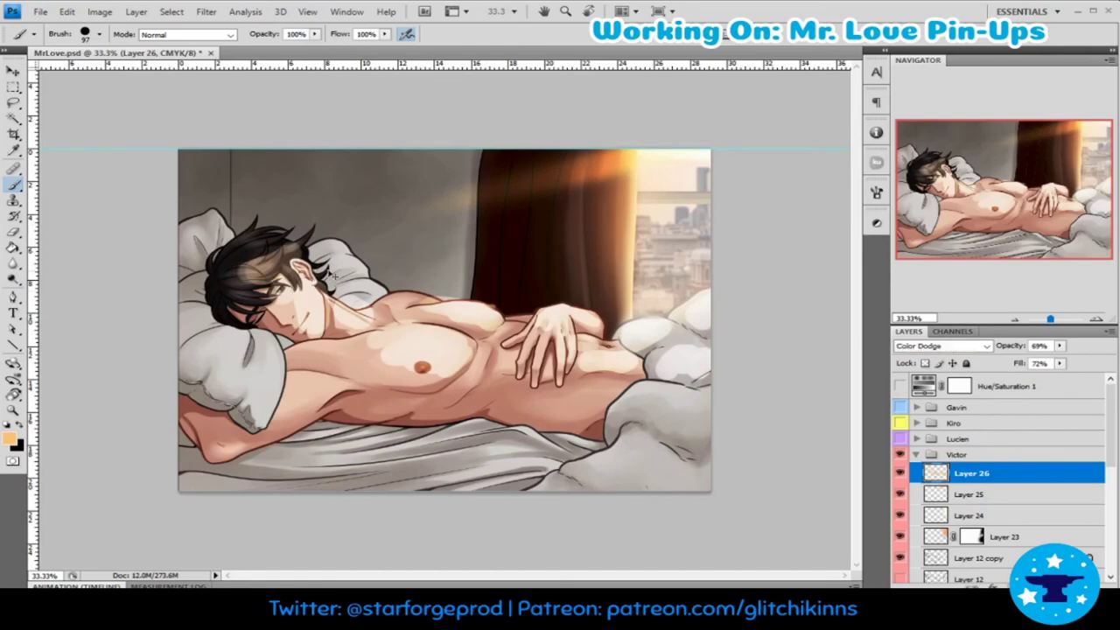
pyautogui.press('e')
pyautogui.hotkey('ctrl', '+')
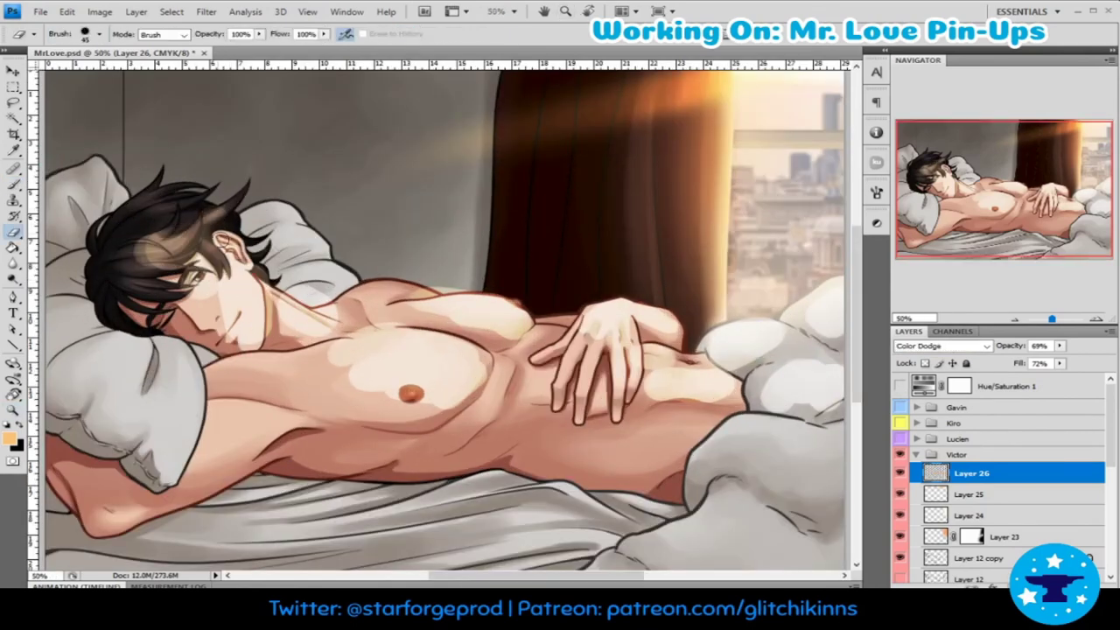
# - Erase excess glow from the hair, neck, collarbone and chest
pyautogui.press('b')
pyautogui.press('e')
pyautogui.moveTo(122, 252)
pyautogui.mouseDown()
pyautogui.moveTo(188, 270)
pyautogui.moveTo(184, 284)
pyautogui.mouseUp()
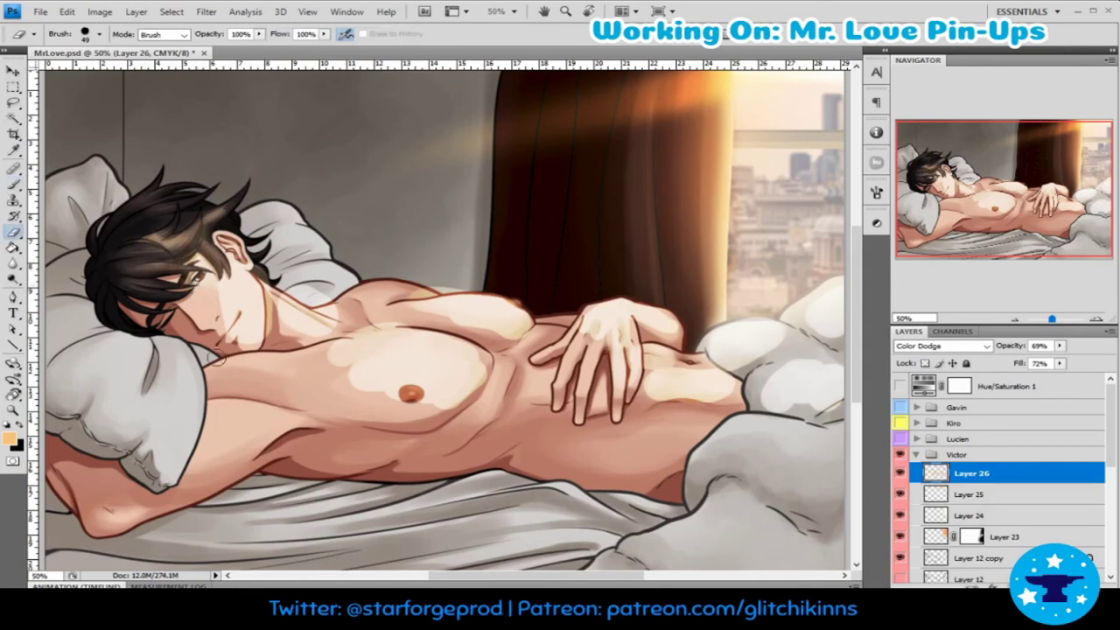
pyautogui.moveTo(274, 294)
pyautogui.mouseDown()
pyautogui.moveTo(267, 332)
pyautogui.moveTo(280, 366)
pyautogui.mouseUp()
pyautogui.moveTo(313, 294); pyautogui.dragTo(368, 302)
pyautogui.moveTo(289, 280); pyautogui.dragTo(411, 324)
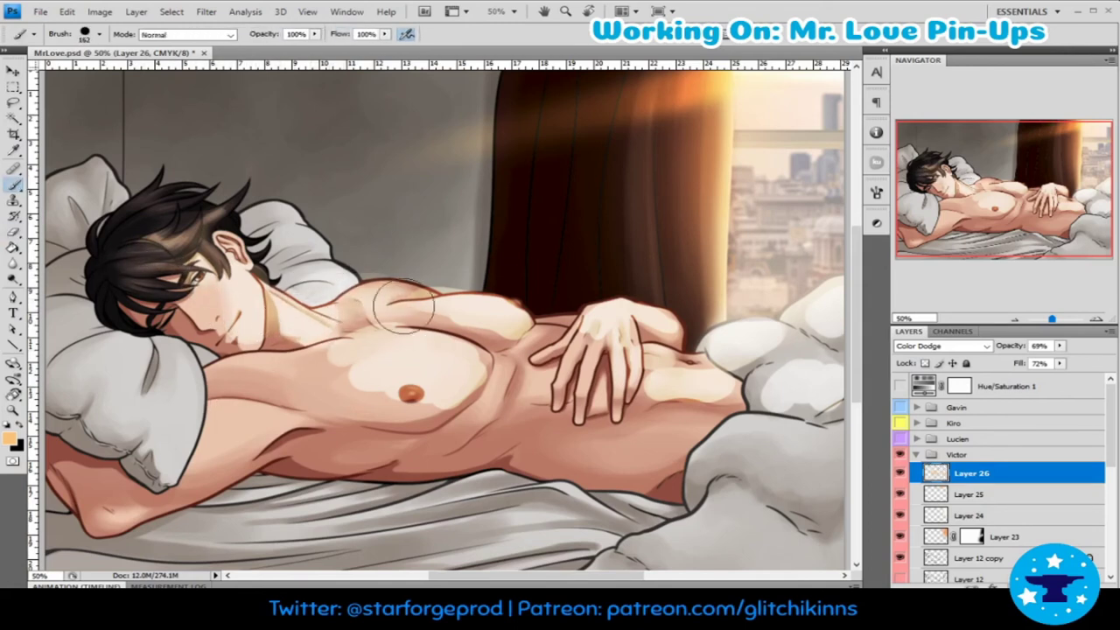
pyautogui.moveTo(368, 289)
pyautogui.mouseDown()
pyautogui.moveTo(420, 324)
pyautogui.moveTo(451, 272)
pyautogui.mouseUp()
# - Paint more glow onto the arm, chest, hand and abdomen
pyautogui.press('b')
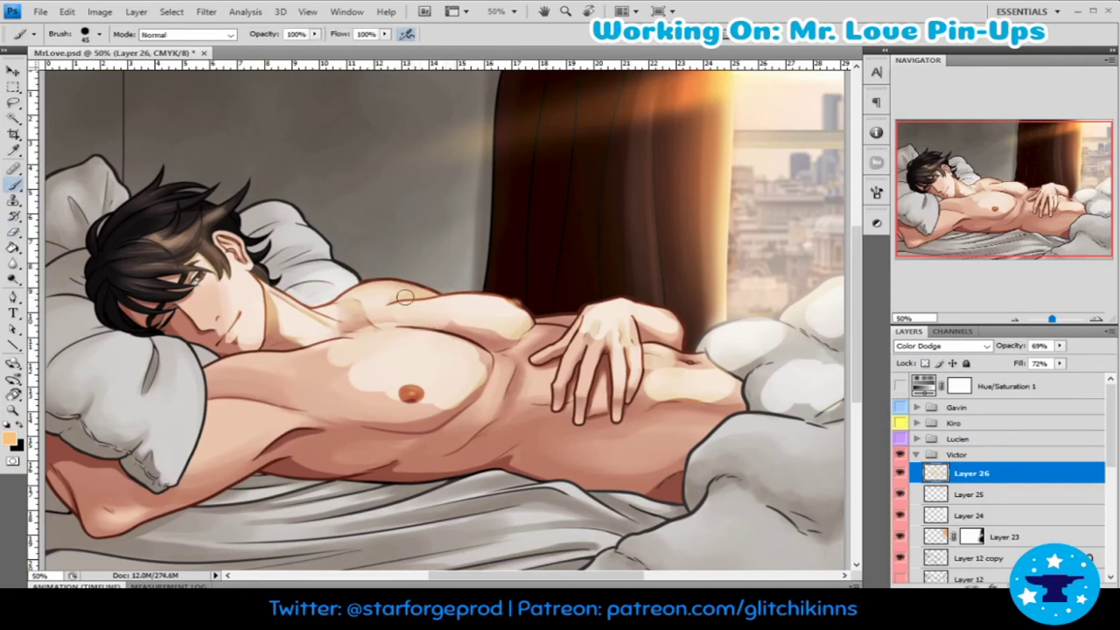
pyautogui.press('e')
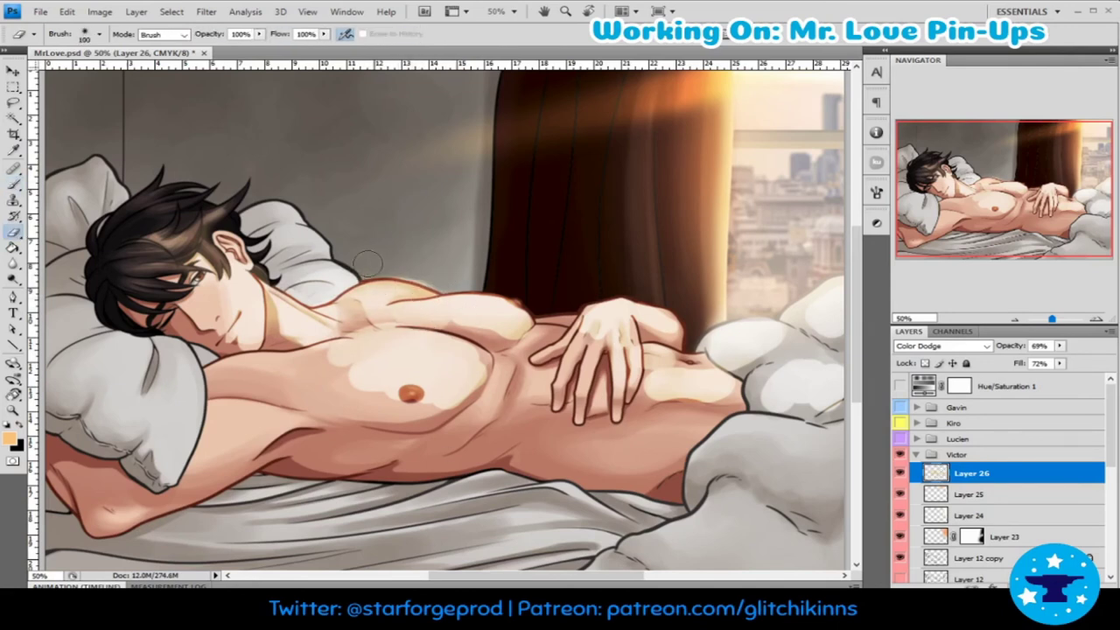
pyautogui.press('b')
pyautogui.moveTo(175, 350); pyautogui.dragTo(197, 411)
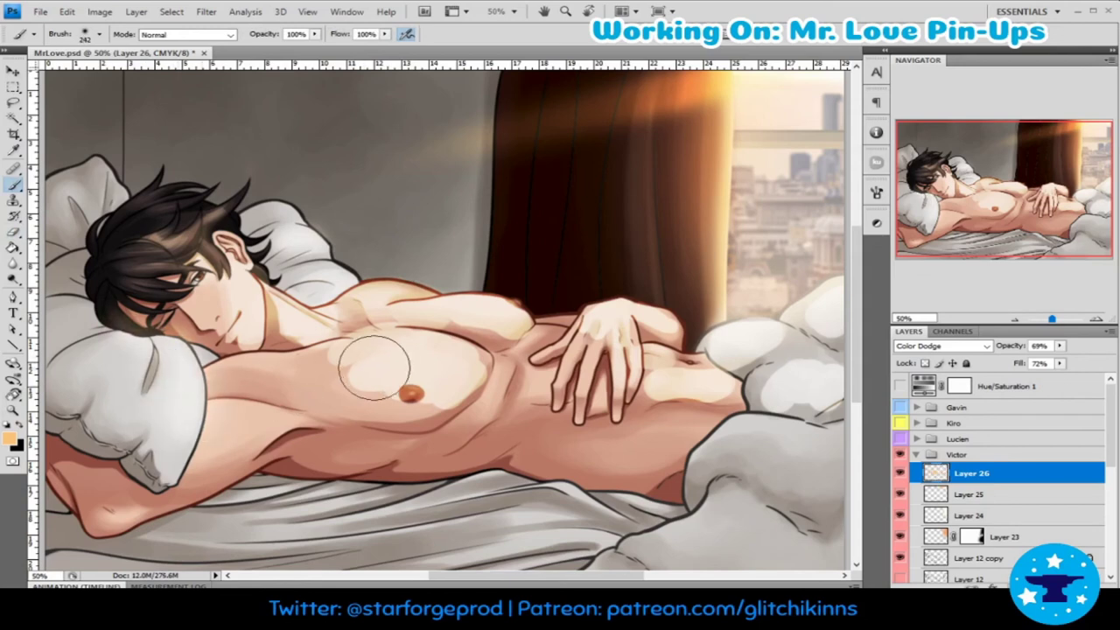
pyautogui.moveTo(374, 367)
pyautogui.mouseDown()
pyautogui.moveTo(420, 376)
pyautogui.moveTo(450, 333)
pyautogui.moveTo(437, 338)
pyautogui.moveTo(481, 398)
pyautogui.moveTo(612, 342)
pyautogui.moveTo(683, 385)
pyautogui.mouseUp()
pyautogui.moveTo(490, 324); pyautogui.dragTo(330, 320)
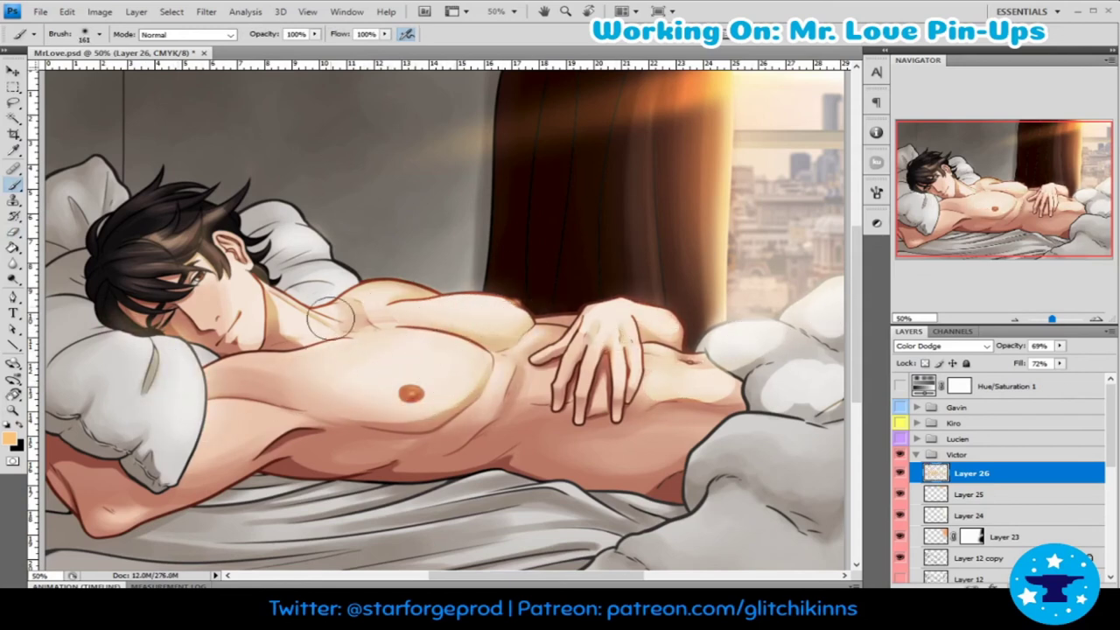
# - Zoom out to the whole image and select Layer 19
pyautogui.press('e')
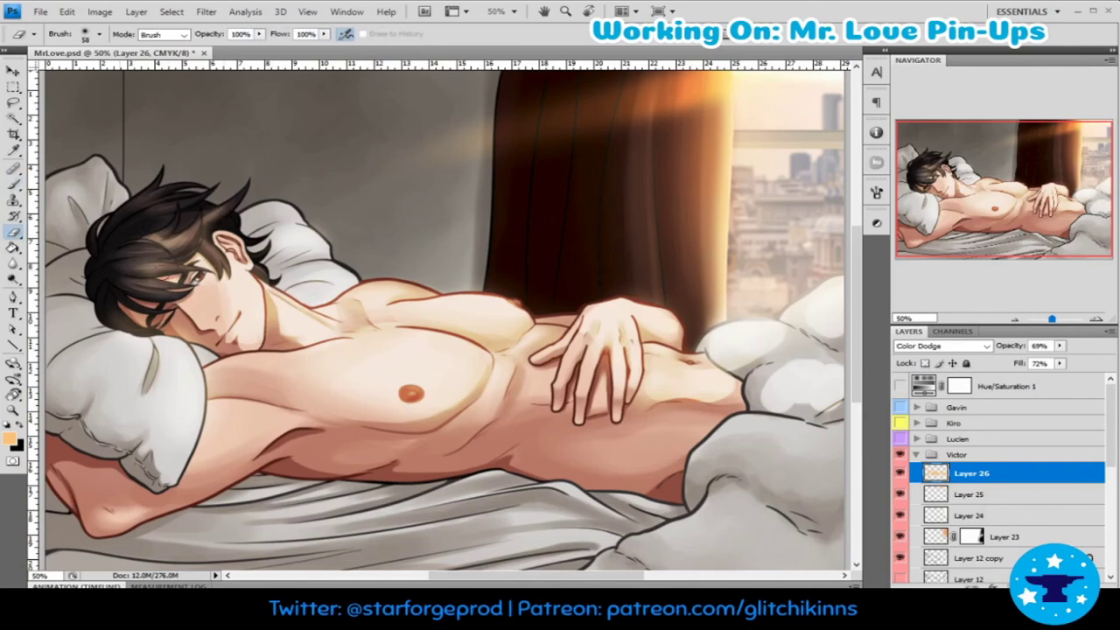
pyautogui.press('b')
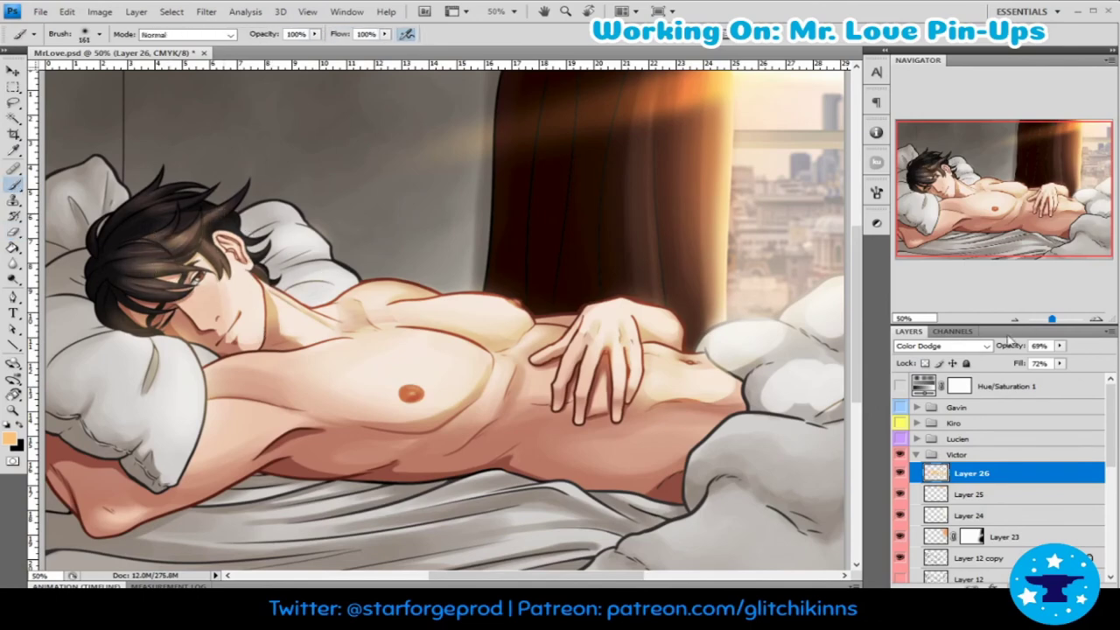
pyautogui.press('z')
pyautogui.hotkey('ctrl', '-')
pyautogui.scroll(-2, 997, 455)
pyautogui.click(971, 494)
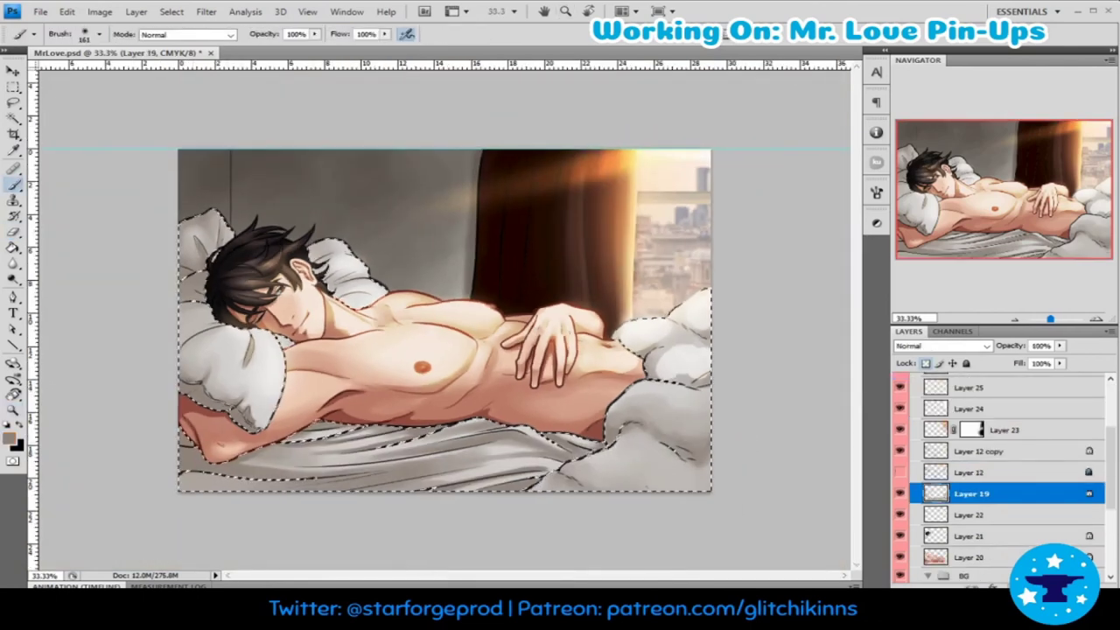
# - Darken the lower part of the figure with a gradient on a Multiply layer above Layer 19
pyautogui.press('g')
pyautogui.moveTo(525, 490); pyautogui.dragTo(772, 403)
pyautogui.hotkey('ctrl', 'd')
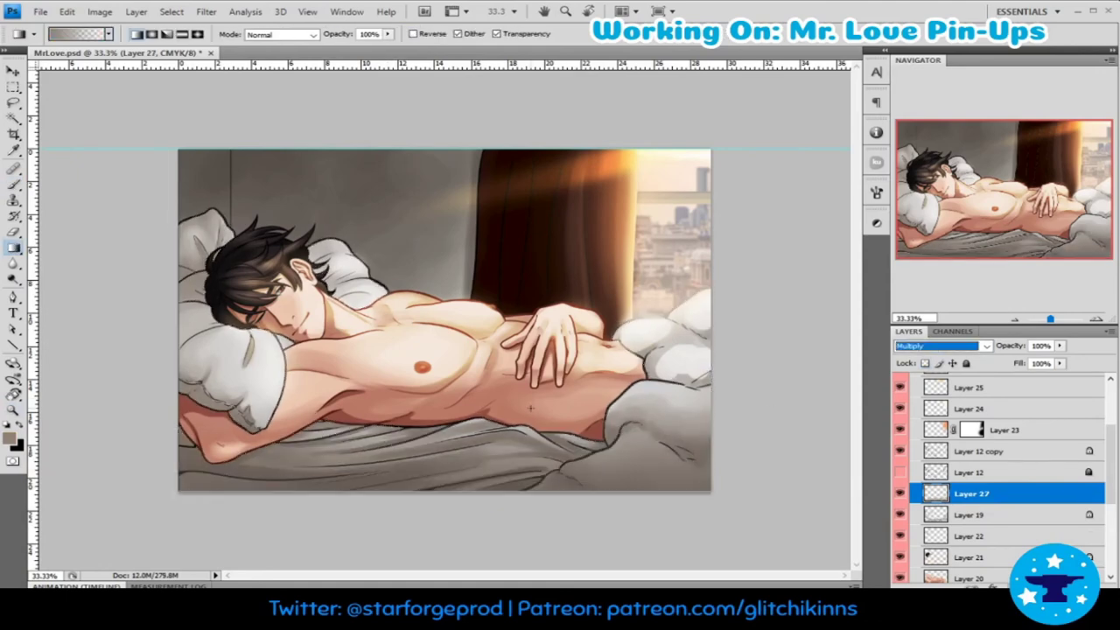
# - Brighten the bedsheet at the lower right on the Color Dodge Layer 26
pyautogui.scroll(3, 971, 437)
pyautogui.click(971, 446)
pyautogui.press('b')
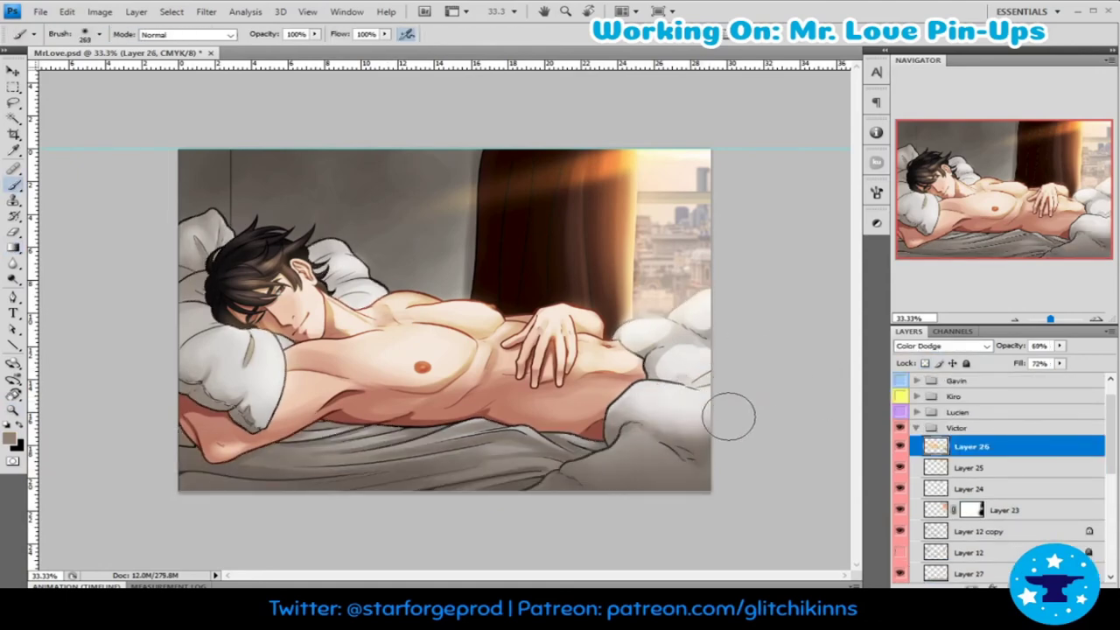
pyautogui.click(625, 406)
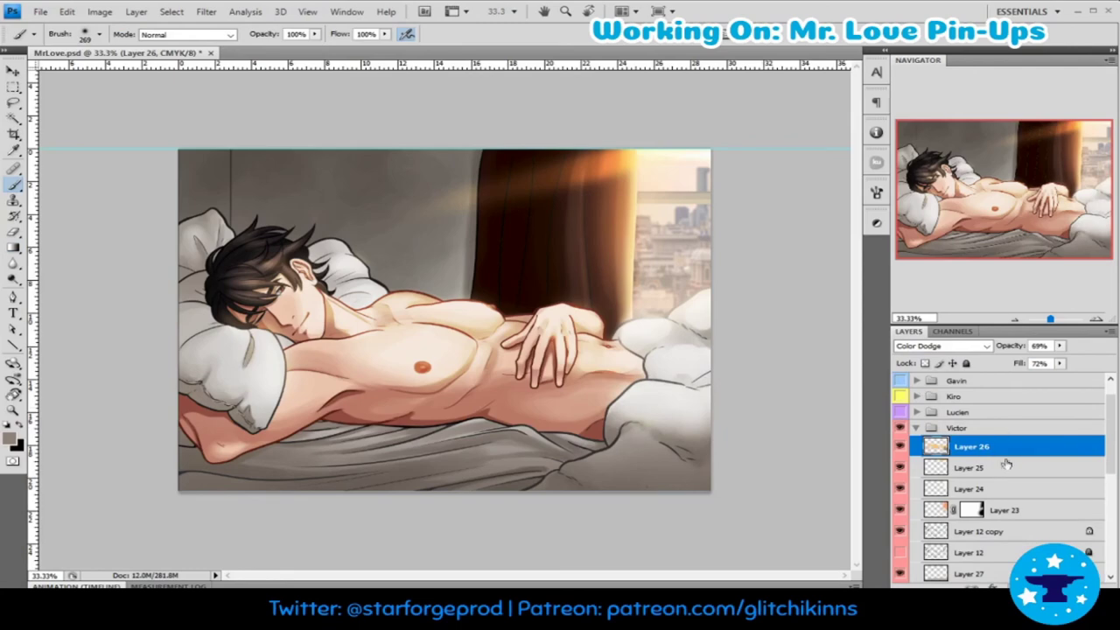
# - Warm the whole image with a Color Balance adjustment above Layer 26, hiding Hue/Saturation 1
pyautogui.hotkey('ctrl', 'b')
pyautogui.scroll(-2, 757, 382)
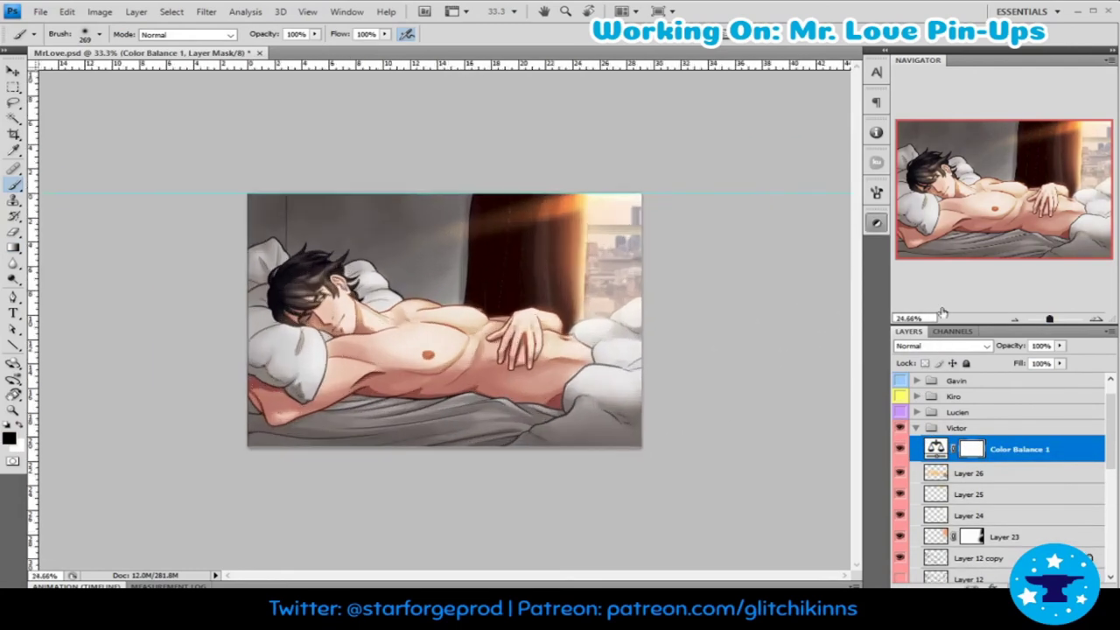
pyautogui.press('v')
pyautogui.click(1032, 473)
pyautogui.hotkey('alt', ']')
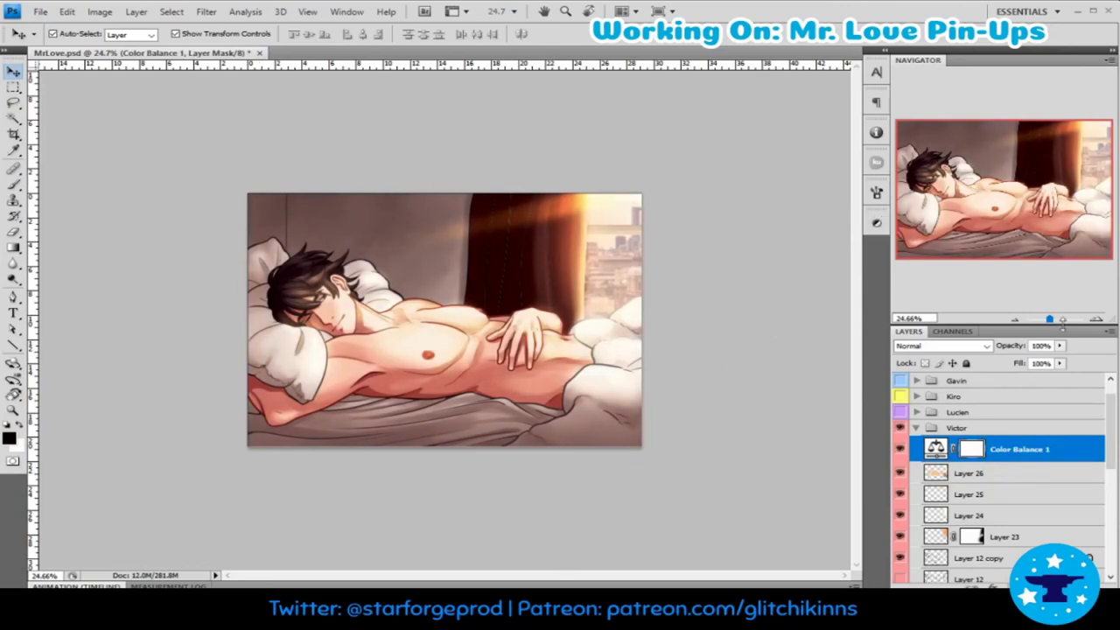
pyautogui.scroll(2, 445, 321)
pyautogui.scroll(1, 998, 437)
pyautogui.click(899, 386)
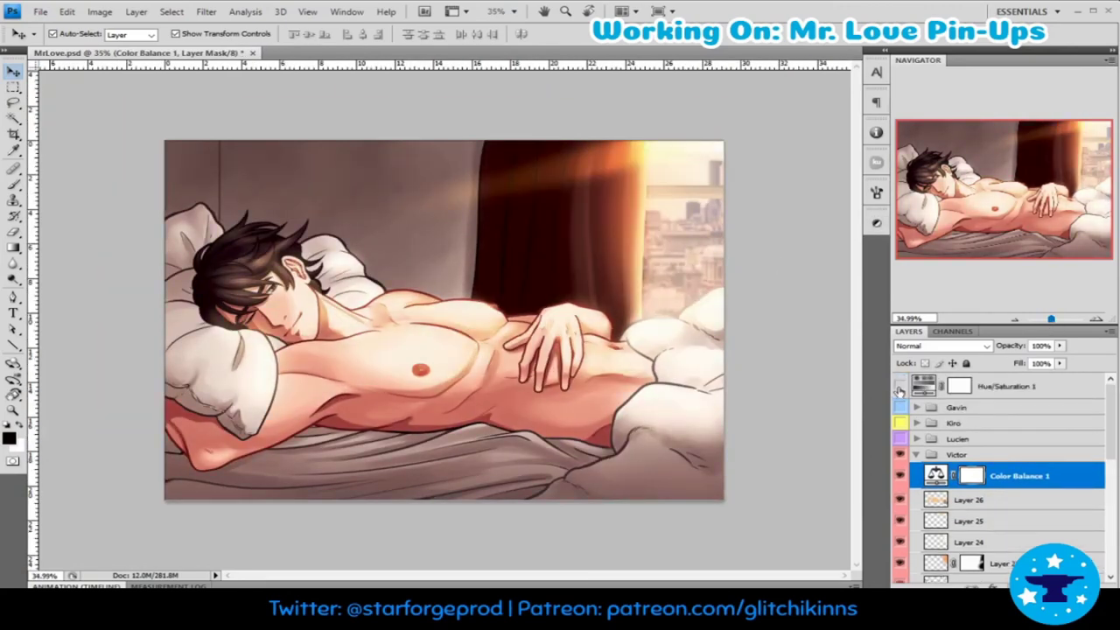
pyautogui.press('b')
pyautogui.scroll(1, 700, 262)
# - Touch up Layer 12 copy with a smaller brush, then zoom out to the whole image
pyautogui.scroll(-3, 998, 472)
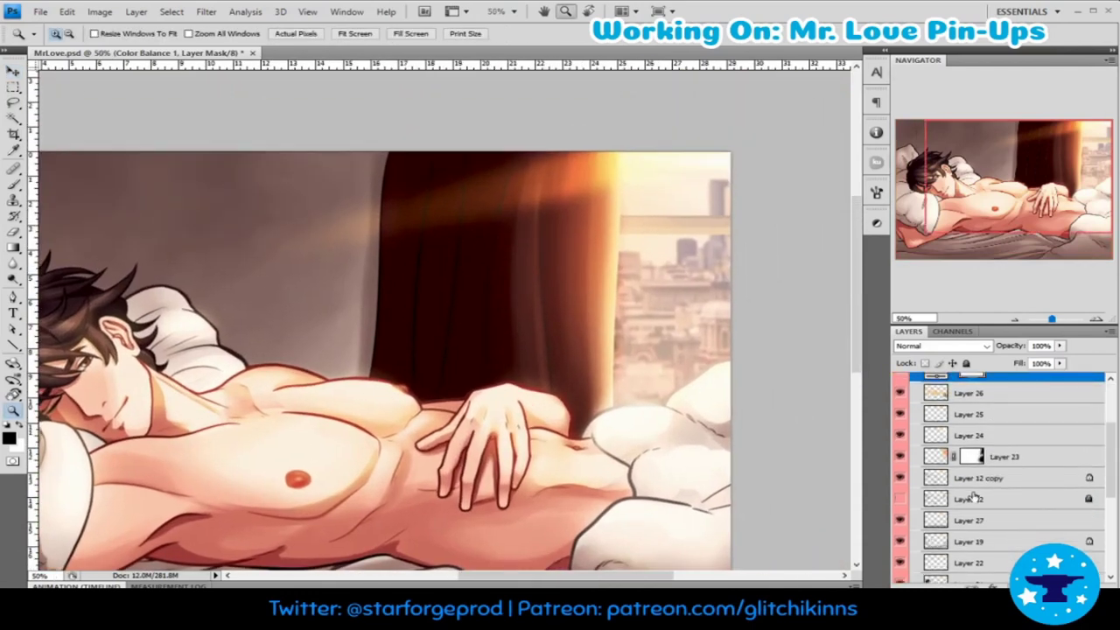
pyautogui.click(980, 478)
pyautogui.press('[')
pyautogui.press('[')
pyautogui.press('[')
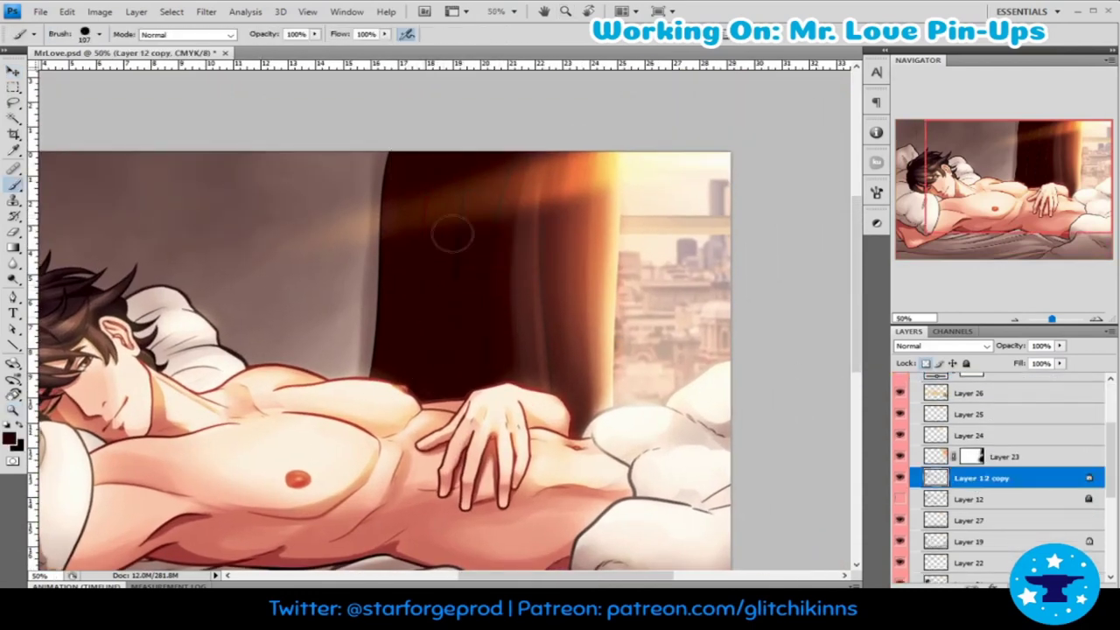
pyautogui.scroll(1, 372, 357)
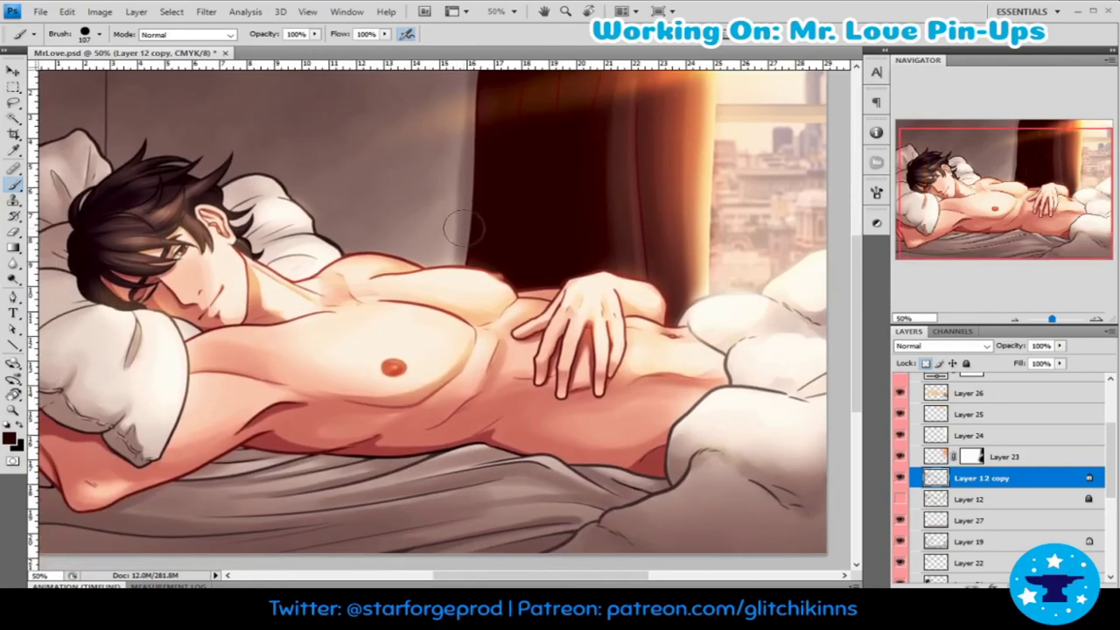
pyautogui.moveTo(372, 358); pyautogui.dragTo(385, 289)
pyautogui.scroll(1, 941, 434)
pyautogui.scroll(1, 939, 435)
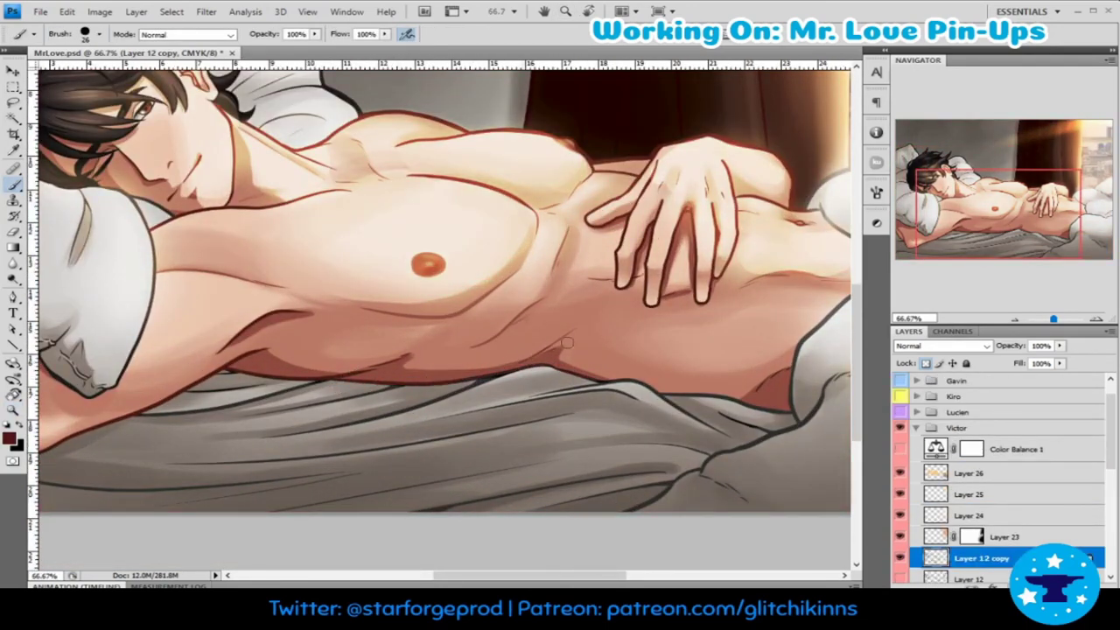
pyautogui.keyDown('alt'); pyautogui.click(516, 411); pyautogui.keyUp('alt')
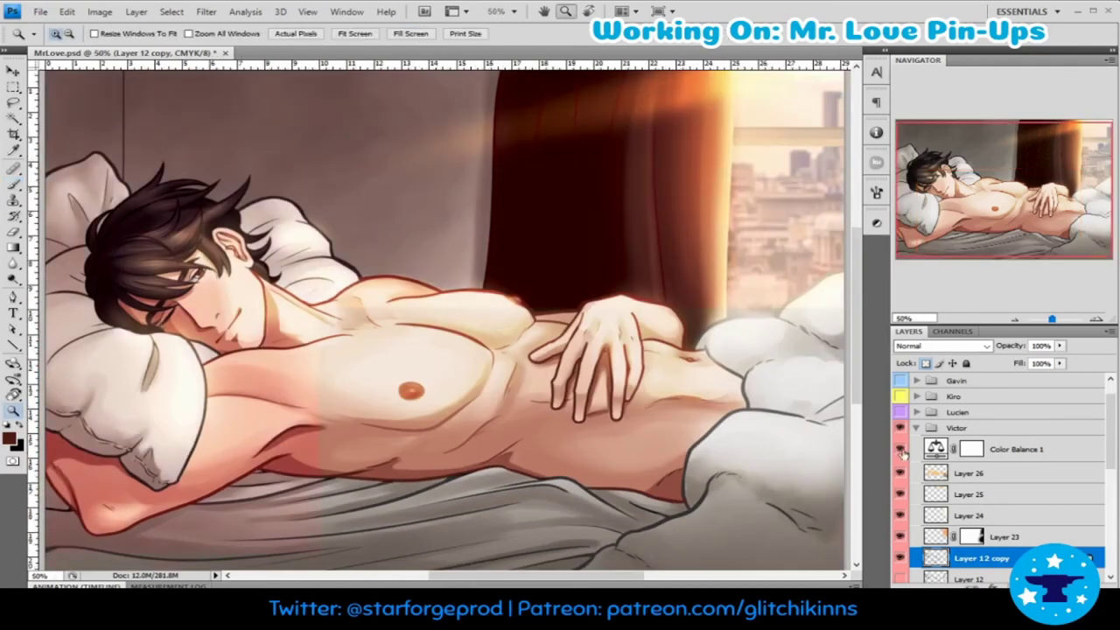
pyautogui.keyDown('alt'); pyautogui.click(414, 389); pyautogui.keyUp('alt')
pyautogui.scroll(2, 404, 307)
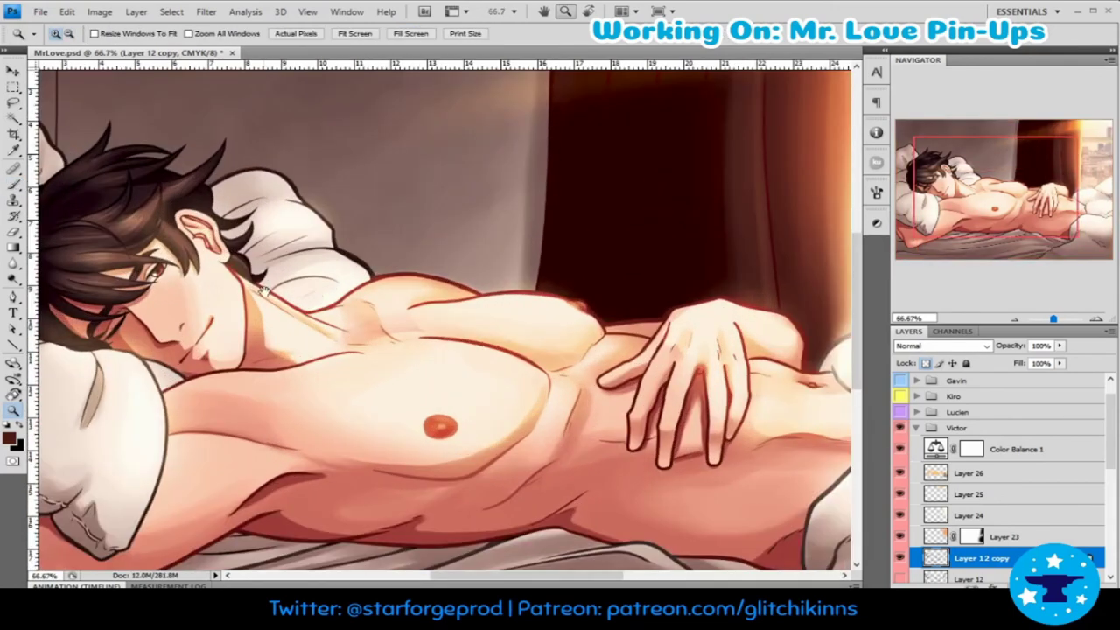
pyautogui.keyDown('ctrl'); pyautogui.click(289, 289); pyautogui.keyUp('ctrl')
pyautogui.keyDown('alt'); pyautogui.click(289, 288); pyautogui.keyUp('alt')
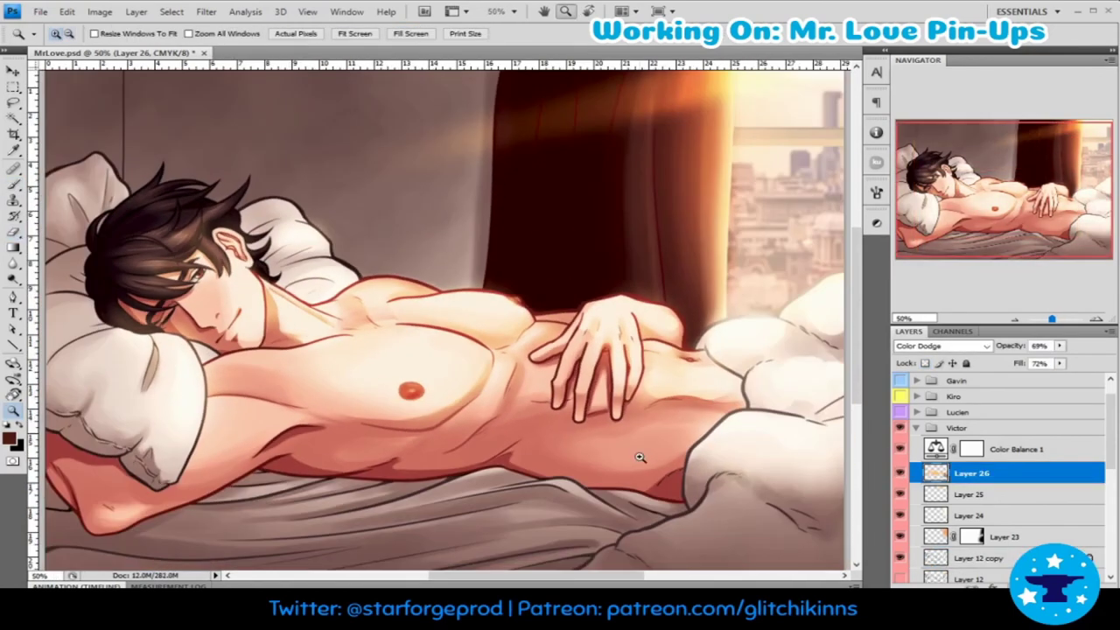
pyautogui.keyDown('alt'); pyautogui.click(640, 455); pyautogui.keyUp('alt')
# - Add Layer 28 and an inverted-mask Levels layer, painting white over the upper wall and around the figure
pyautogui.hotkey('ctrl', 'shift', 'alt', 'n')
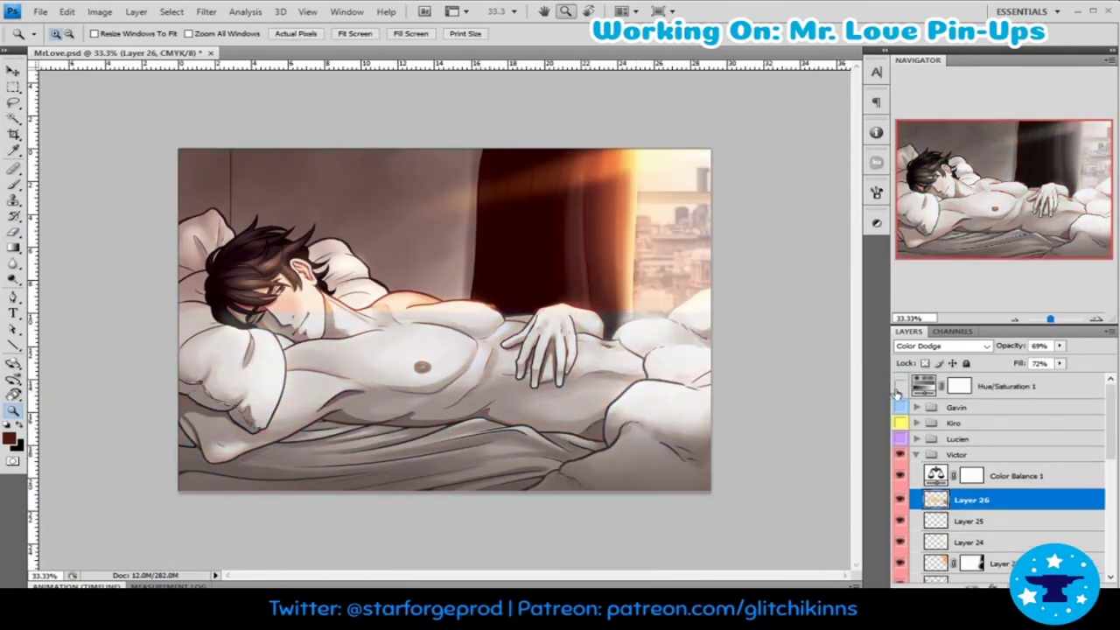
pyautogui.press('F2')
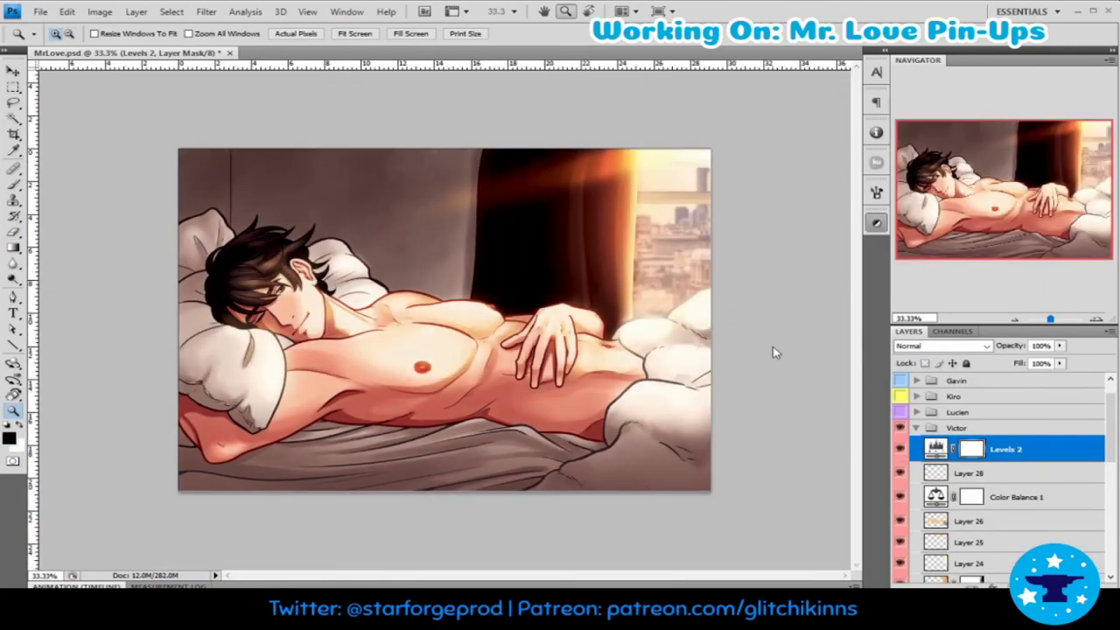
pyautogui.press('b')
pyautogui.hotkey('ctrl', 'i')
pyautogui.press('x')
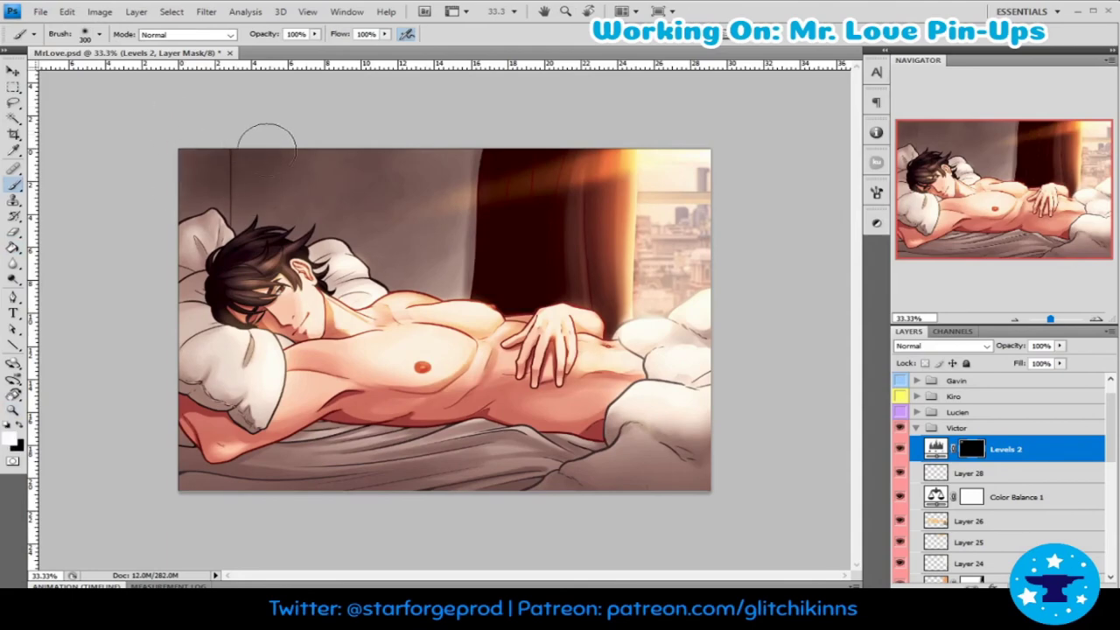
pyautogui.moveTo(219, 122); pyautogui.dragTo(342, 180)
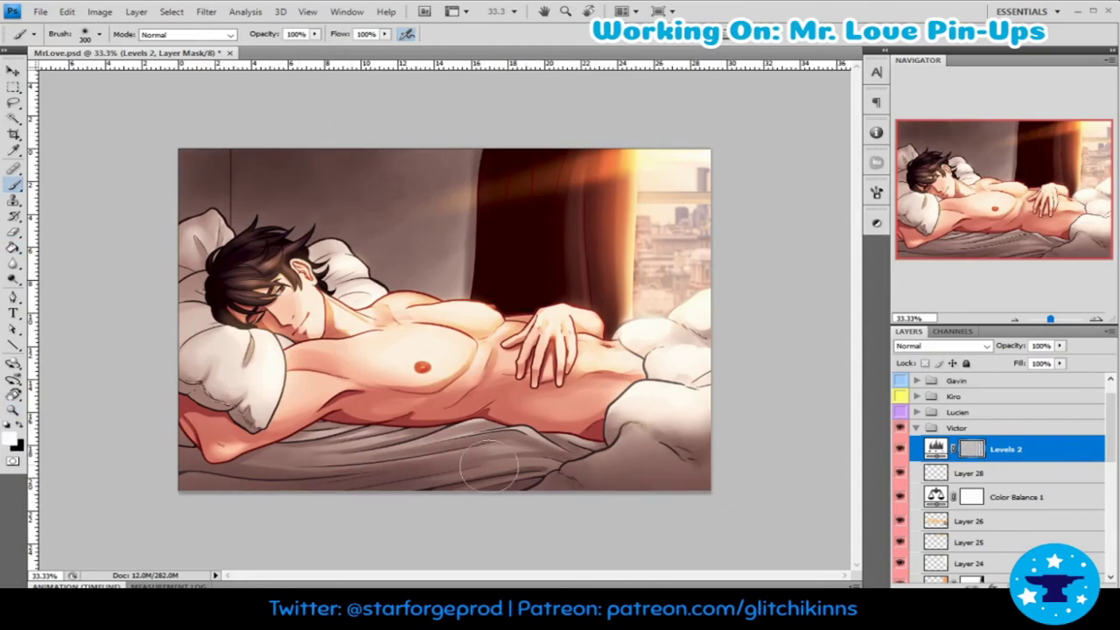
pyautogui.press('z')
pyautogui.hotkey('ctrl', '+')
pyautogui.hotkey('ctrl', '+')
pyautogui.press('b')
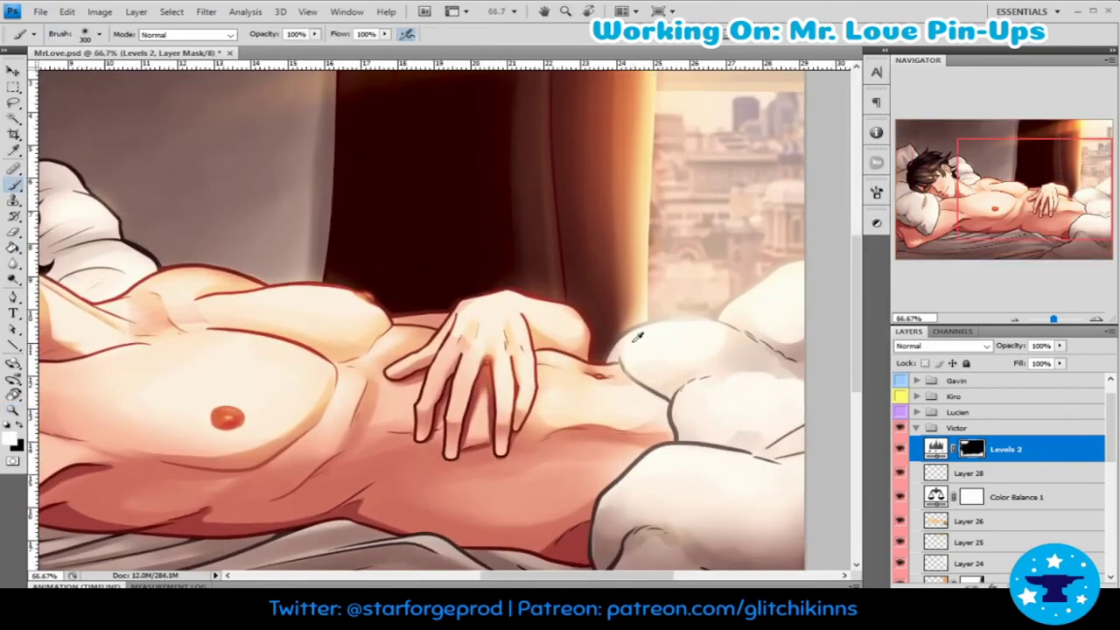
pyautogui.moveTo(356, 180); pyautogui.dragTo(516, 345)
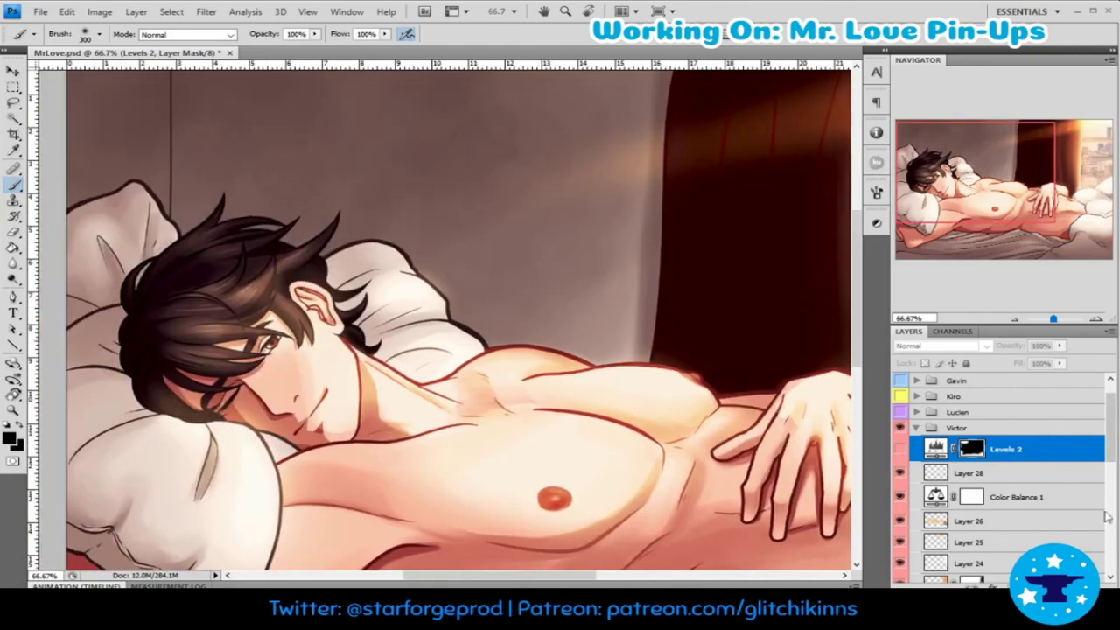
# - Paint further strokes on Layer 12 copy, sampling colour from the image
pyautogui.scroll(-3, 1107, 517)
pyautogui.click(989, 526)
pyautogui.moveTo(736, 397); pyautogui.dragTo(376, 339)
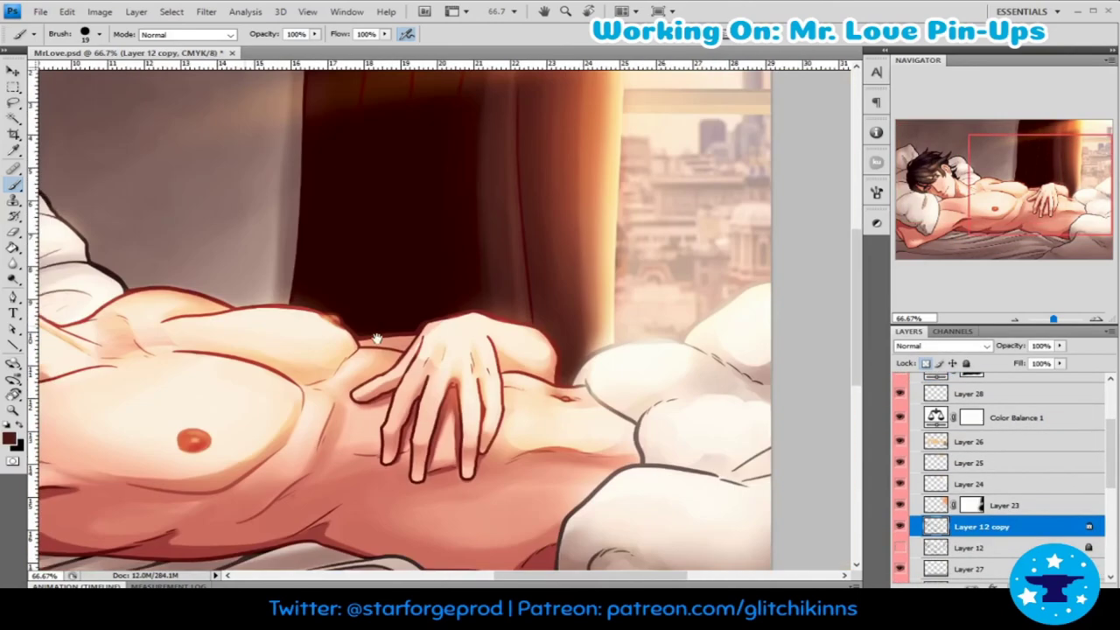
pyautogui.moveTo(76, 265); pyautogui.dragTo(581, 345)
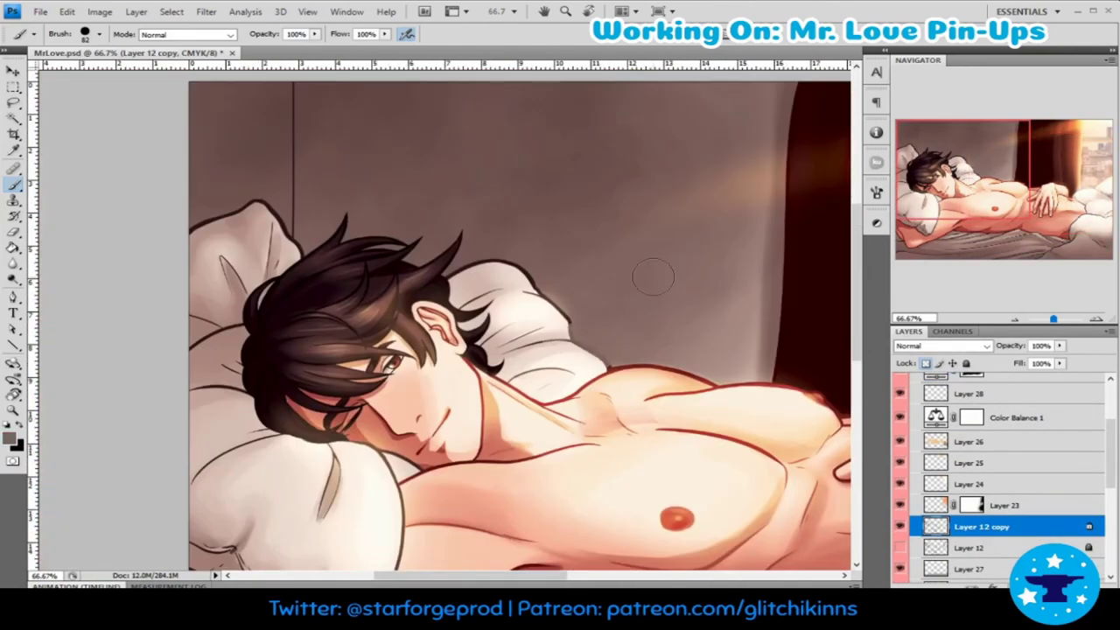
pyautogui.moveTo(512, 330); pyautogui.dragTo(512, 435)
pyautogui.press('i')
pyautogui.press('b')
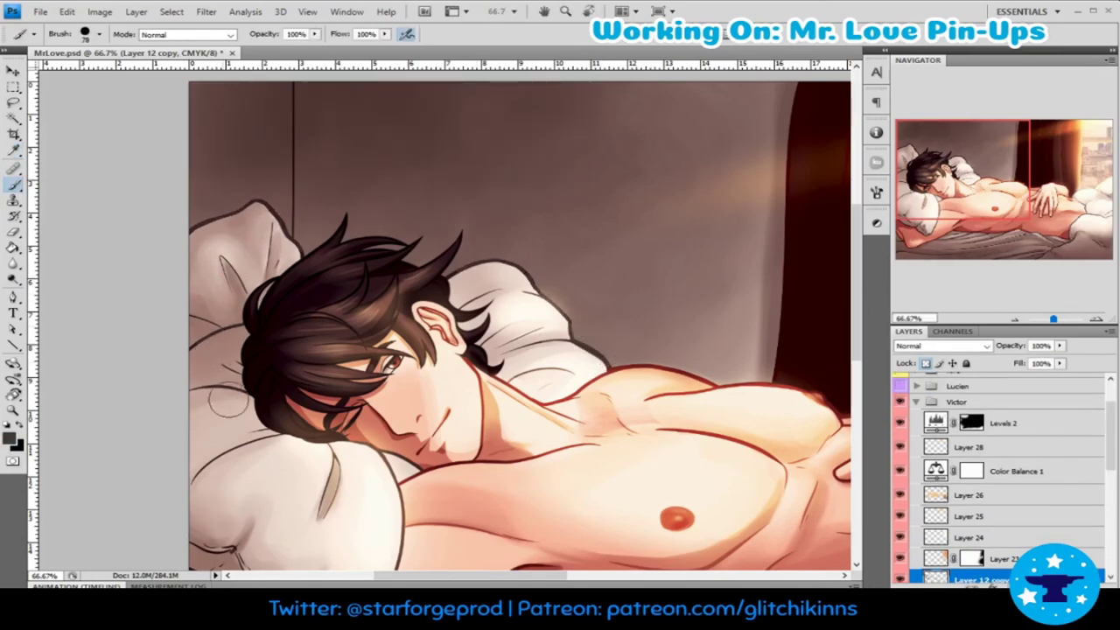
pyautogui.scroll(3, 360, 326)
# - On new Layer 29, paint dark brown hair strands over the man's fringe
pyautogui.hotkey('ctrl', 'shift', 'alt', 'n')
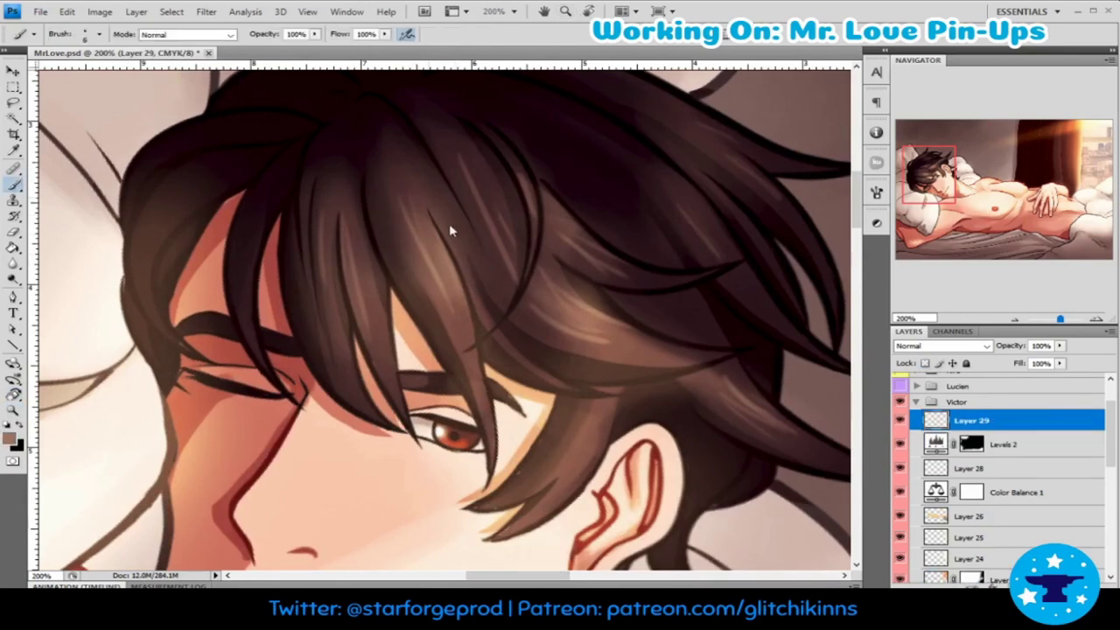
pyautogui.press(']')
pyautogui.press(']')
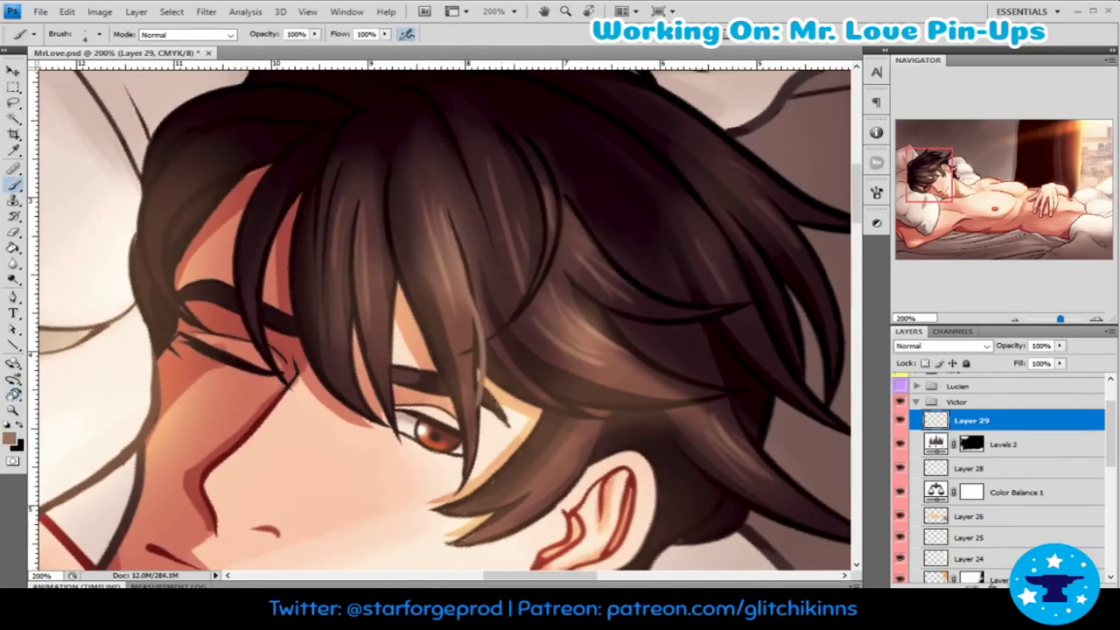
pyautogui.keyDown('alt'); pyautogui.click(402, 148); pyautogui.keyUp('alt')
pyautogui.moveTo(267, 166); pyautogui.dragTo(223, 298)
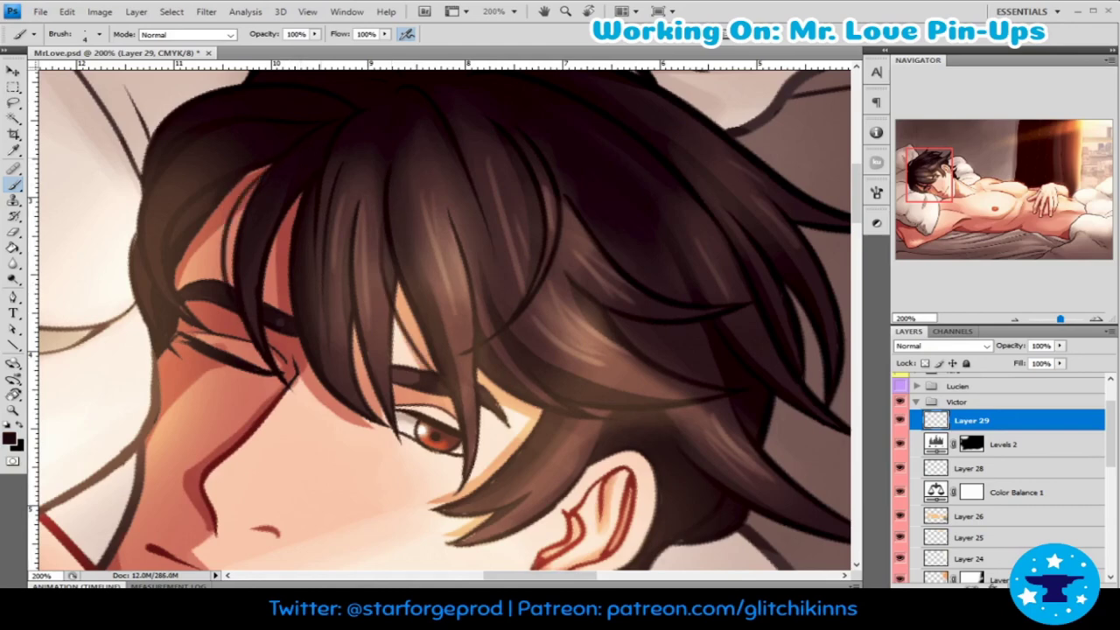
pyautogui.moveTo(280, 199); pyautogui.dragTo(297, 385)
pyautogui.moveTo(210, 187); pyautogui.dragTo(166, 337)
pyautogui.moveTo(206, 199); pyautogui.dragTo(249, 315)
# - Paint thin dark hair strands beside the man's ear
pyautogui.moveTo(361, 248)
pyautogui.mouseDown()
pyautogui.moveTo(504, 266)
pyautogui.moveTo(493, 118)
pyautogui.mouseUp()
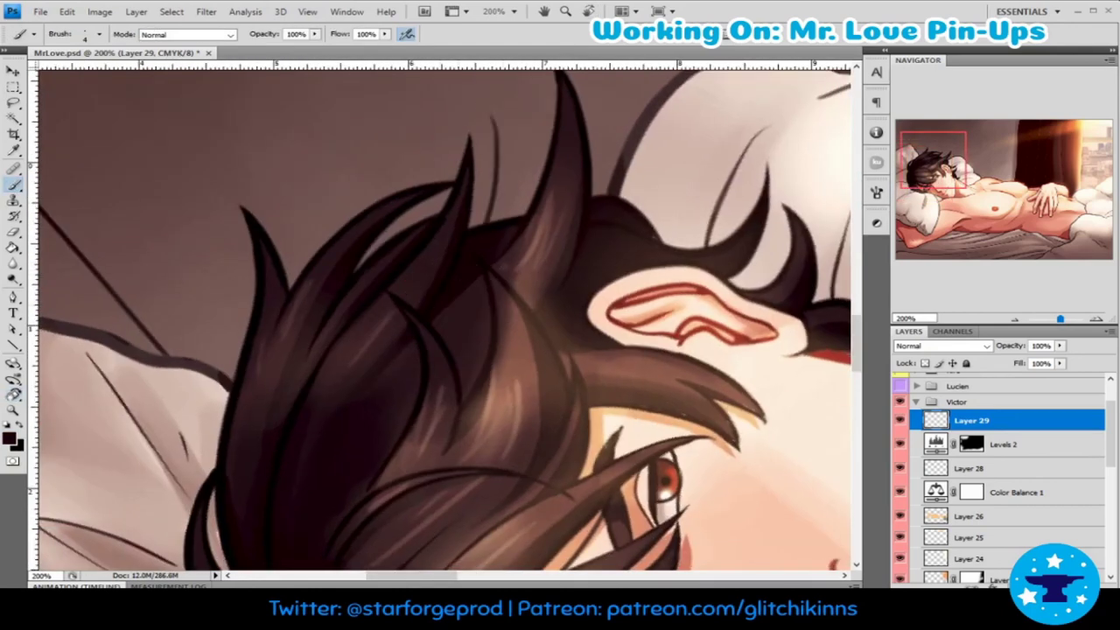
pyautogui.moveTo(735, 367); pyautogui.dragTo(245, 423)
pyautogui.moveTo(393, 341); pyautogui.dragTo(376, 333)
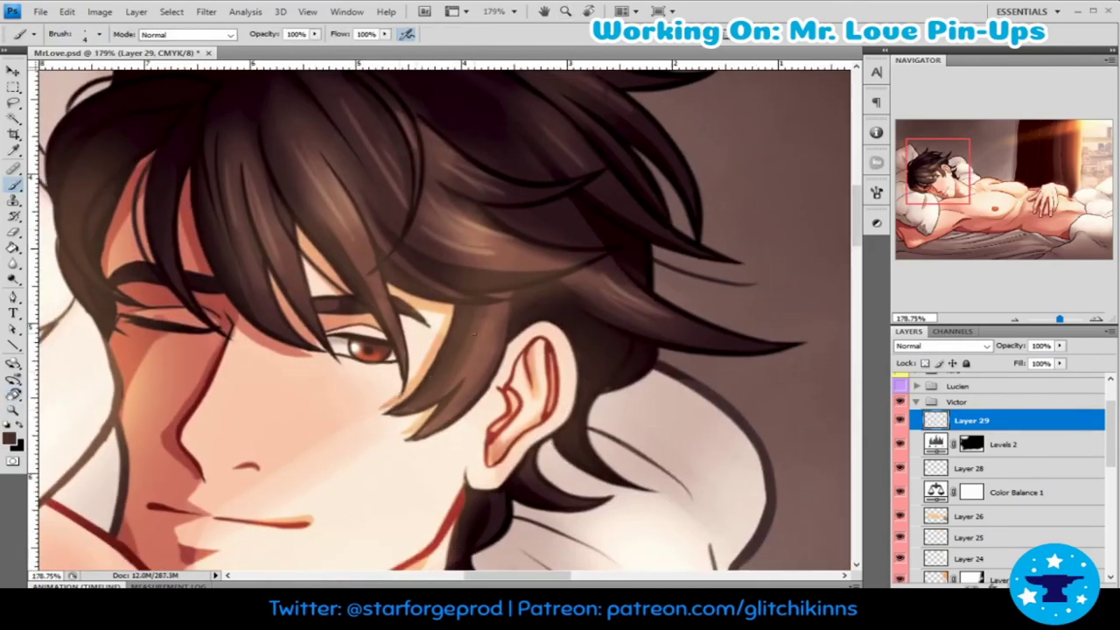
pyautogui.moveTo(502, 359); pyautogui.dragTo(448, 434)
pyautogui.scroll(-2, 324, 199)
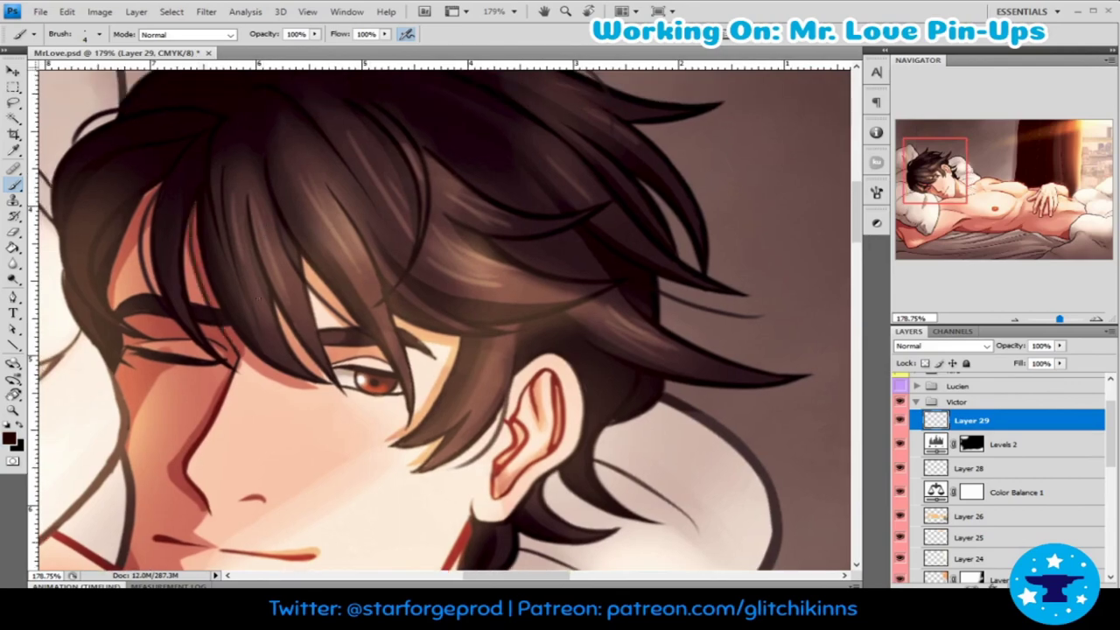
# - Briefly rotate the canvas, reset the view, and select Color Dodge Layer 26
pyautogui.press('r')
pyautogui.moveTo(363, 202); pyautogui.dragTo(335, 227)
pyautogui.press('Escape')
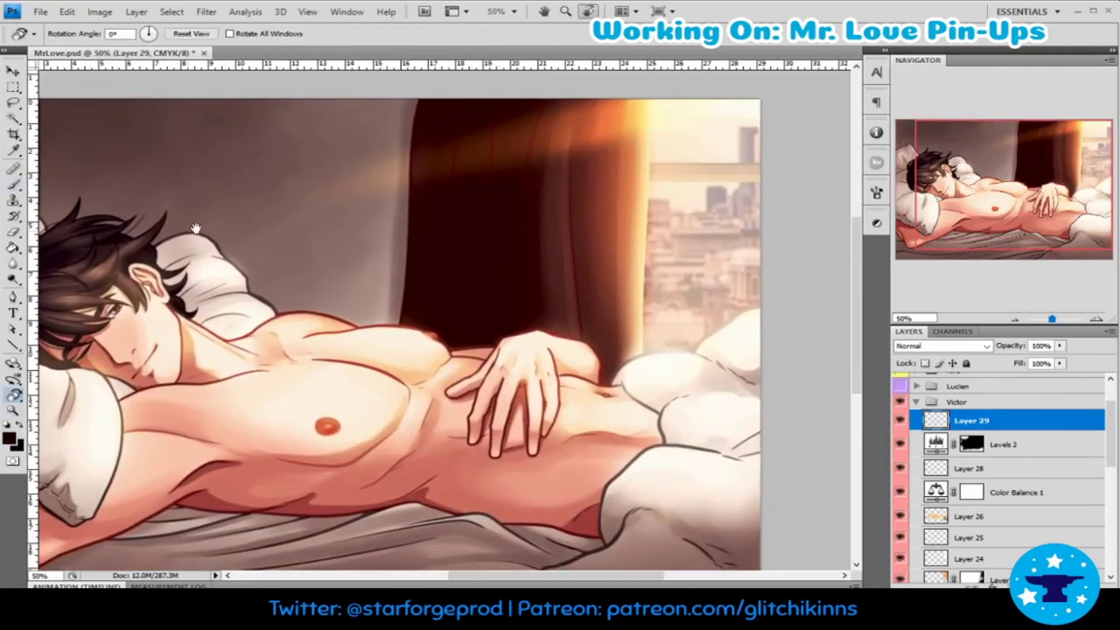
pyautogui.press('z')
pyautogui.hotkey('ctrl', '0')
pyautogui.hotkey('ctrl', '1')
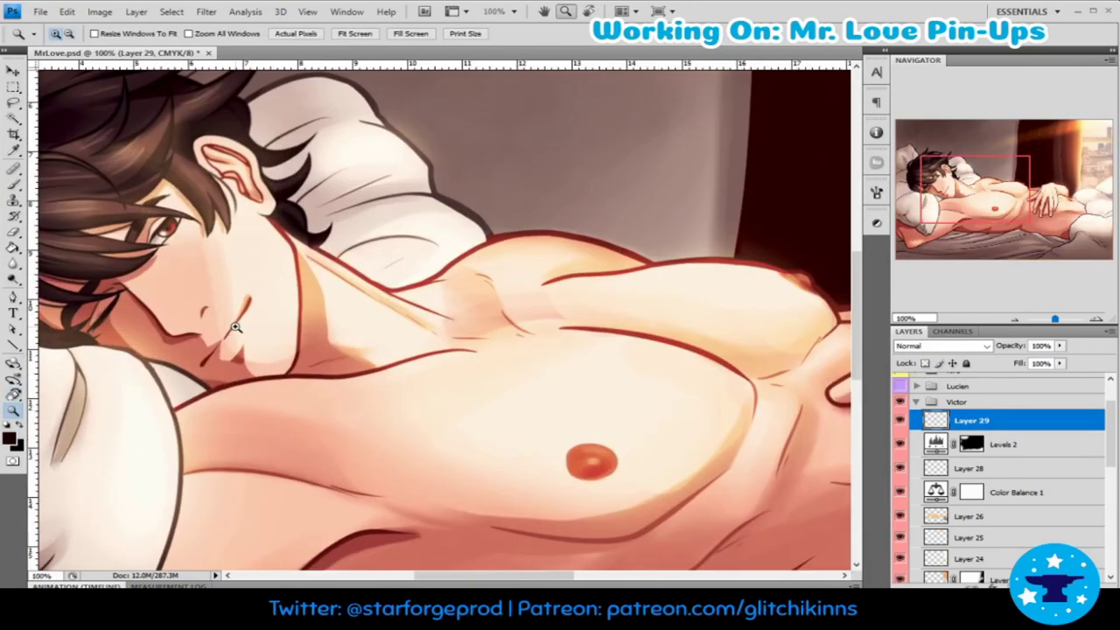
pyautogui.press('b')
pyautogui.hotkey('alt', '[')
pyautogui.hotkey('alt', '[')
pyautogui.hotkey('alt', '[')
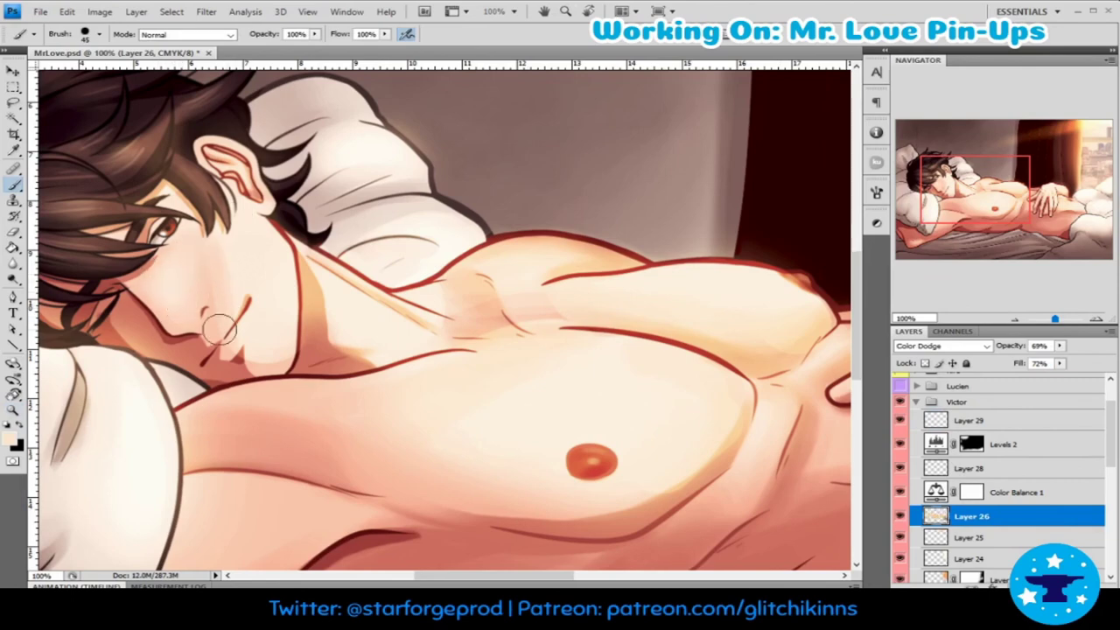
# - Softly brush extra glow onto the man's cheek on Color Dodge Layer 26
pyautogui.press('z')
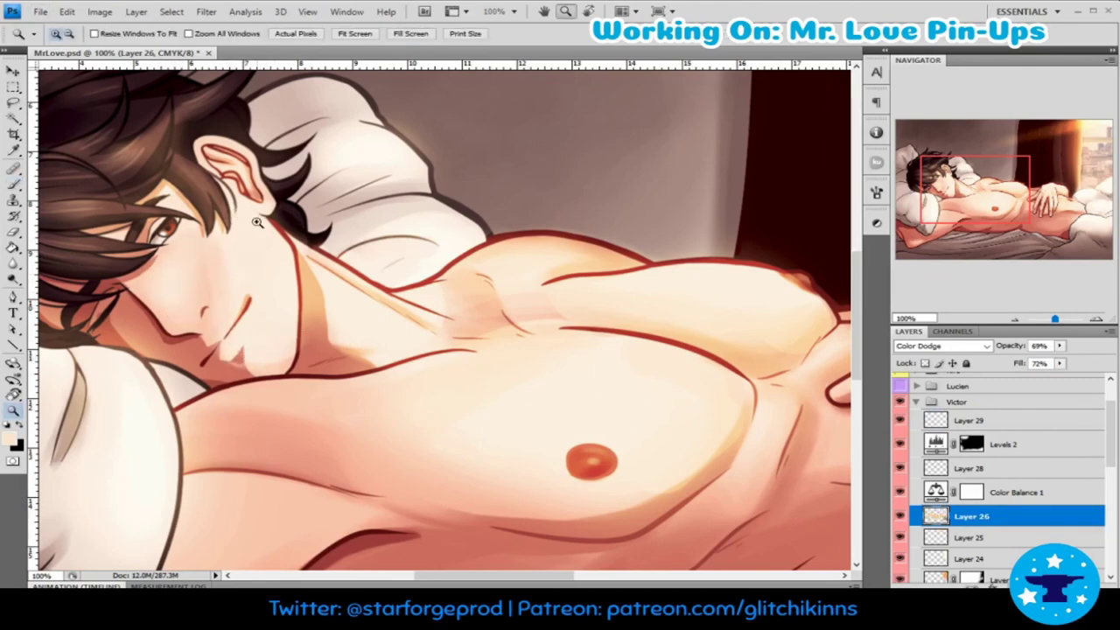
pyautogui.moveTo(257, 222); pyautogui.dragTo(264, 203)
pyautogui.press('b')
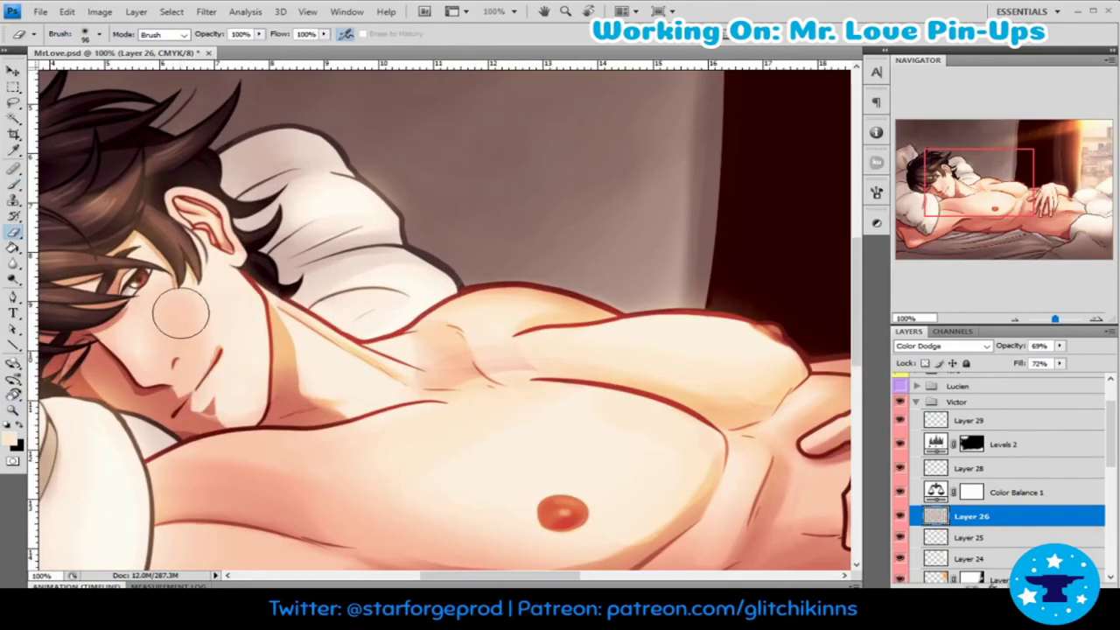
pyautogui.press('b')
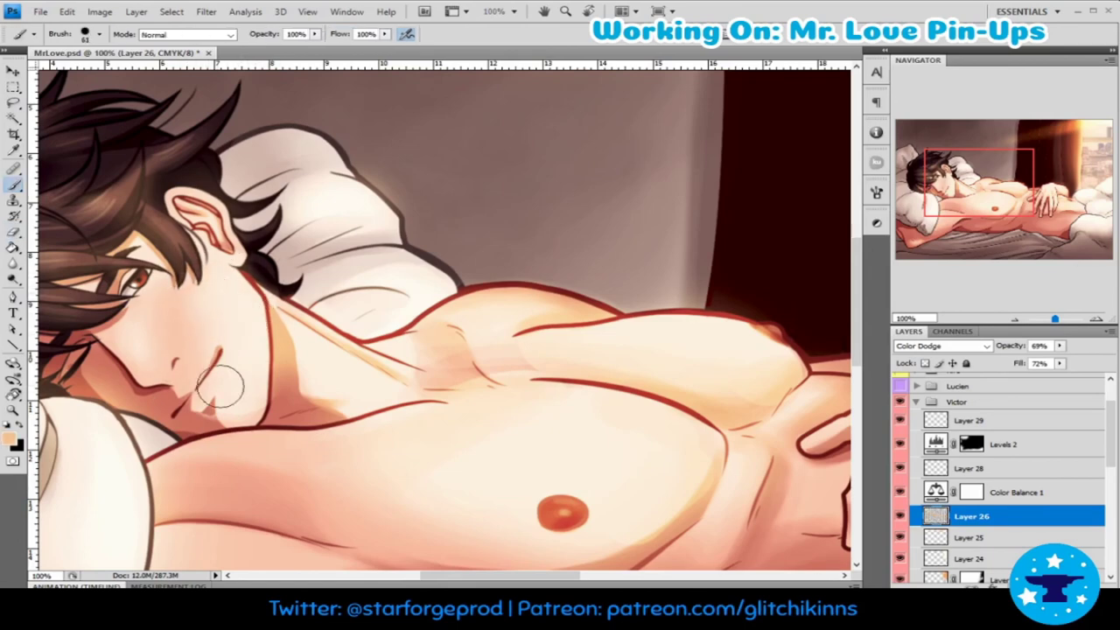
pyautogui.press('z')
pyautogui.hotkey('ctrl', '-')
pyautogui.hotkey('ctrl', '-')
pyautogui.hotkey('ctrl', '-')
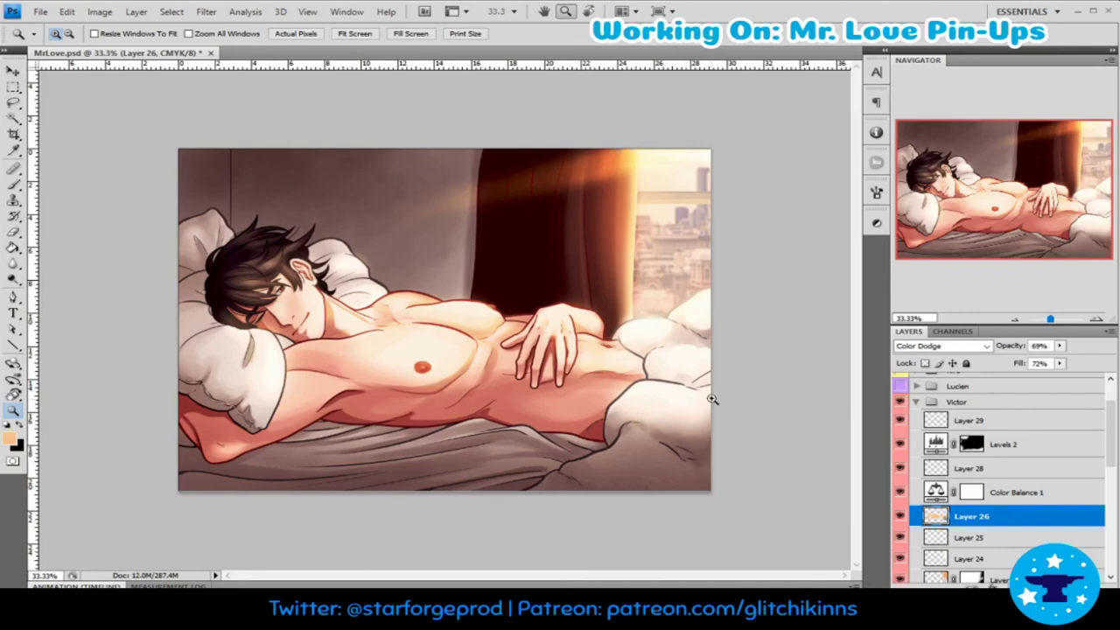
pyautogui.press('b')
# - Select Layer 29 and check the picture by zooming in and back out
pyautogui.click(954, 422)
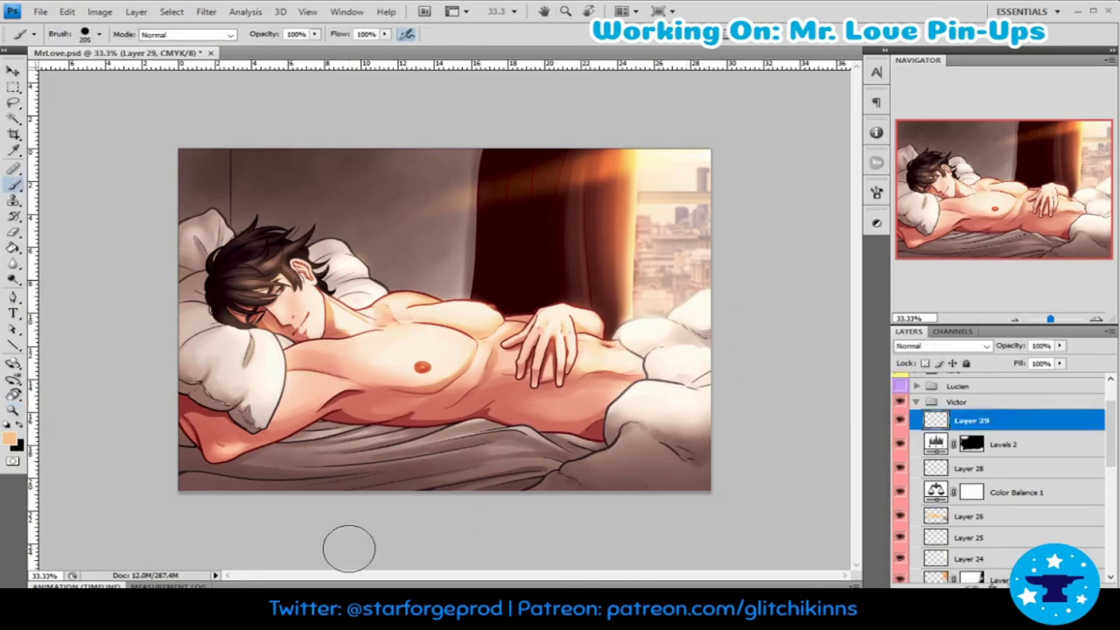
pyautogui.press('z')
pyautogui.hotkey('ctrl', '+')
pyautogui.hotkey('ctrl', '-')
# - Stamp a merged copy of the picture into new Layer 30, then add empty Layer 31 above
pyautogui.hotkey('ctrl', 'shift', 'alt', 'n')
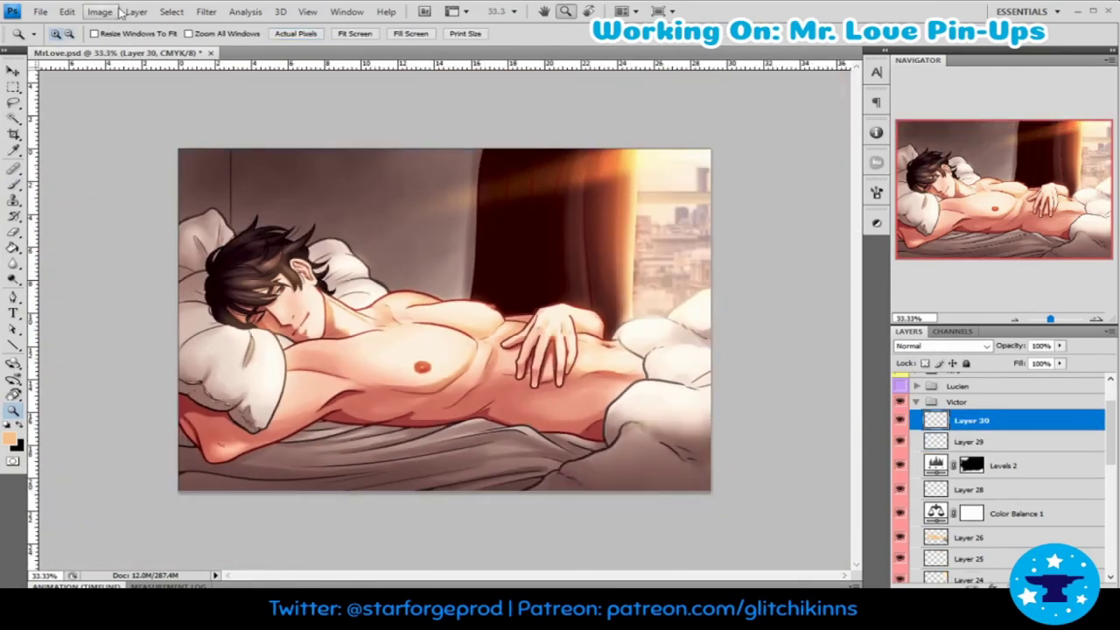
pyautogui.hotkey('ctrl', 'shift', 'alt', 'e')
pyautogui.hotkey('ctrl', '+')
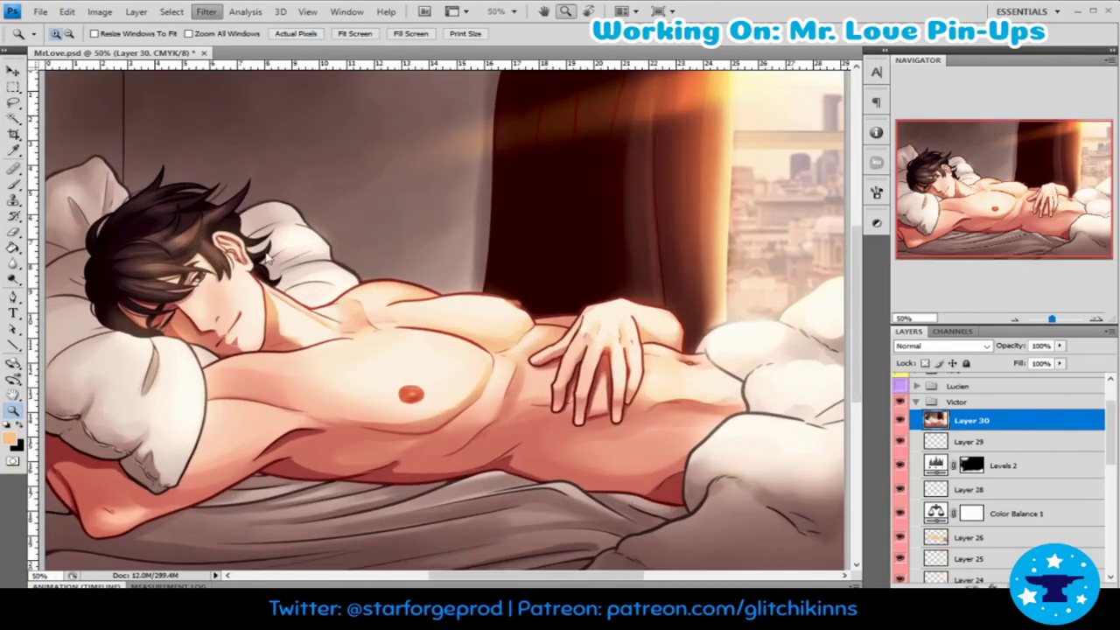
pyautogui.press('space')
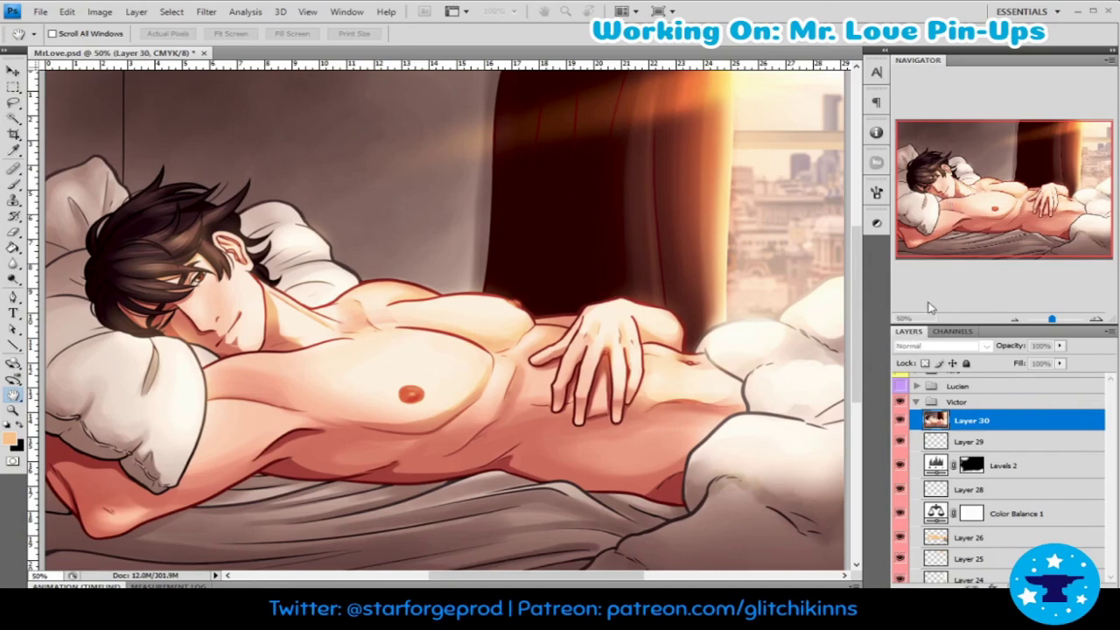
pyautogui.press('z')
pyautogui.hotkey('ctrl', 'shift', 'alt', 'n')
pyautogui.click(470, 438)
# - Paint the letters JESS in white on the lower-right sheets
pyautogui.click(518, 394)
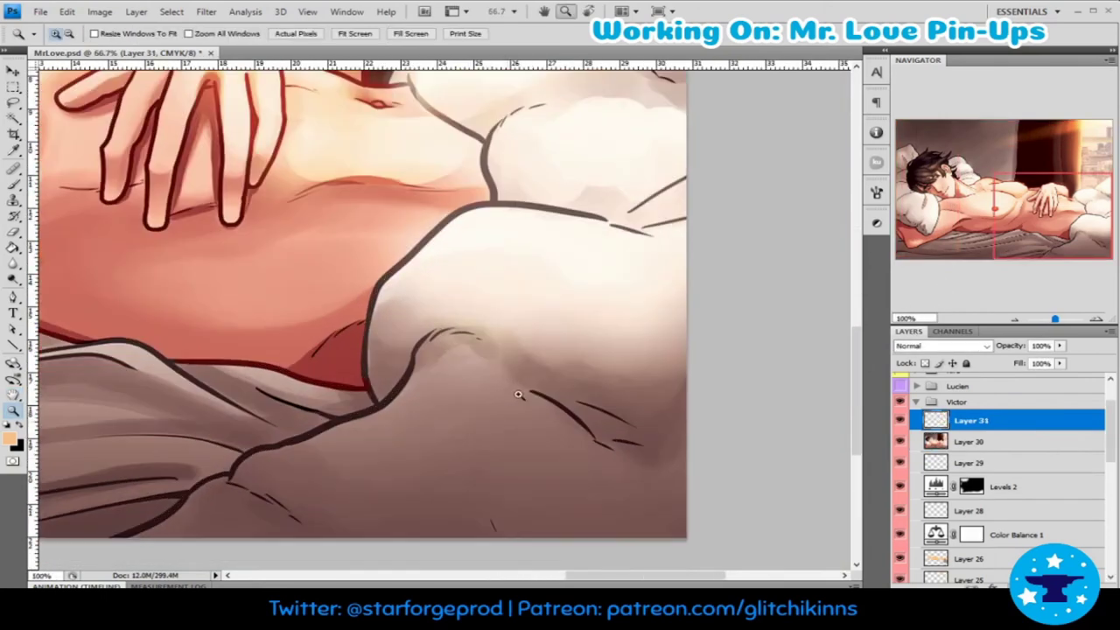
pyautogui.press('b')
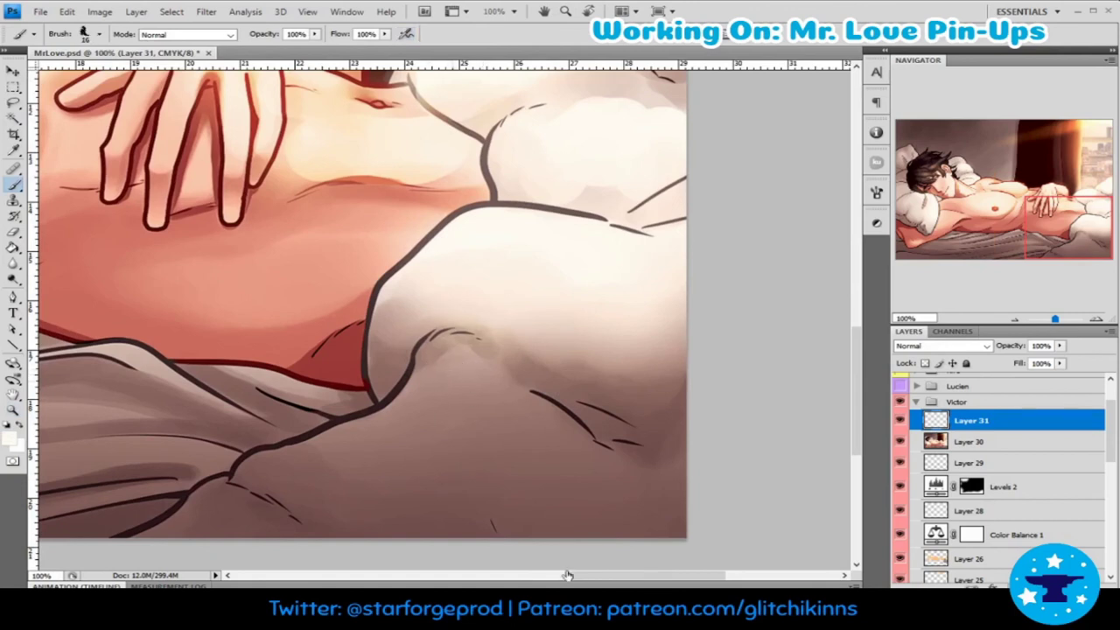
pyautogui.moveTo(442, 362); pyautogui.dragTo(443, 450)
pyautogui.hotkey('ctrl', 'z')
pyautogui.moveTo(453, 369); pyautogui.dragTo(437, 413)
pyautogui.moveTo(465, 372)
pyautogui.mouseDown()
pyautogui.moveTo(466, 419)
pyautogui.moveTo(490, 420)
pyautogui.mouseUp()
pyautogui.moveTo(524, 372); pyautogui.dragTo(515, 421)
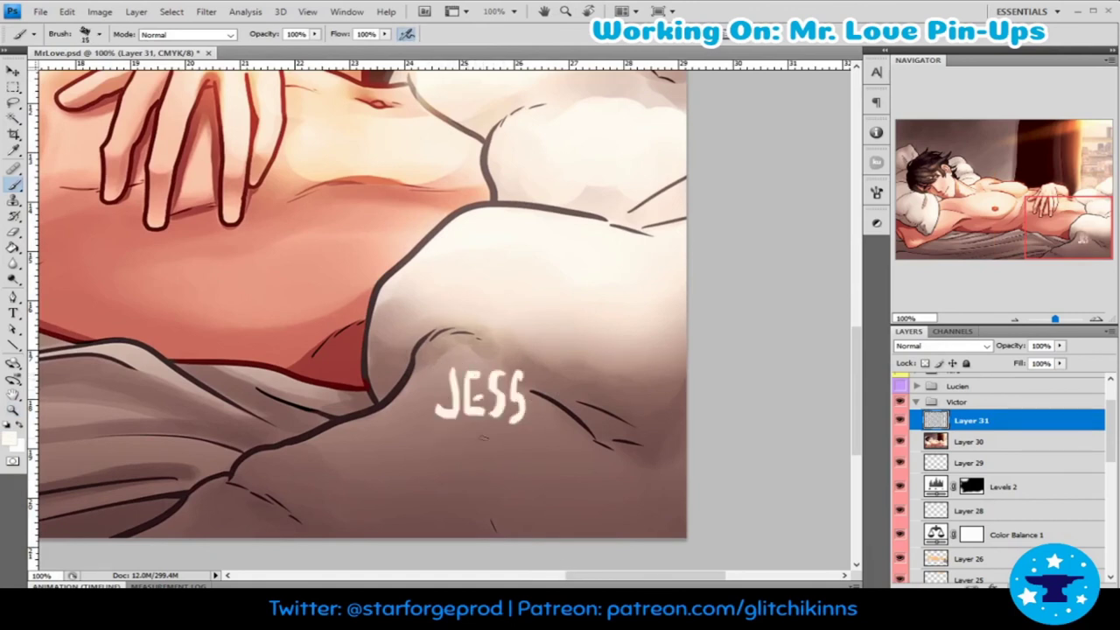
# - Paint ANGE and 2020 beneath JESS and frame the signature in a box
pyautogui.moveTo(444, 460); pyautogui.dragTo(463, 461)
pyautogui.moveTo(467, 460)
pyautogui.mouseDown()
pyautogui.moveTo(484, 457)
pyautogui.moveTo(459, 497)
pyautogui.moveTo(540, 503)
pyautogui.mouseUp()
pyautogui.moveTo(421, 352)
pyautogui.mouseDown()
pyautogui.moveTo(420, 518)
pyautogui.moveTo(555, 511)
pyautogui.mouseUp()
pyautogui.moveTo(543, 501); pyautogui.dragTo(543, 354)
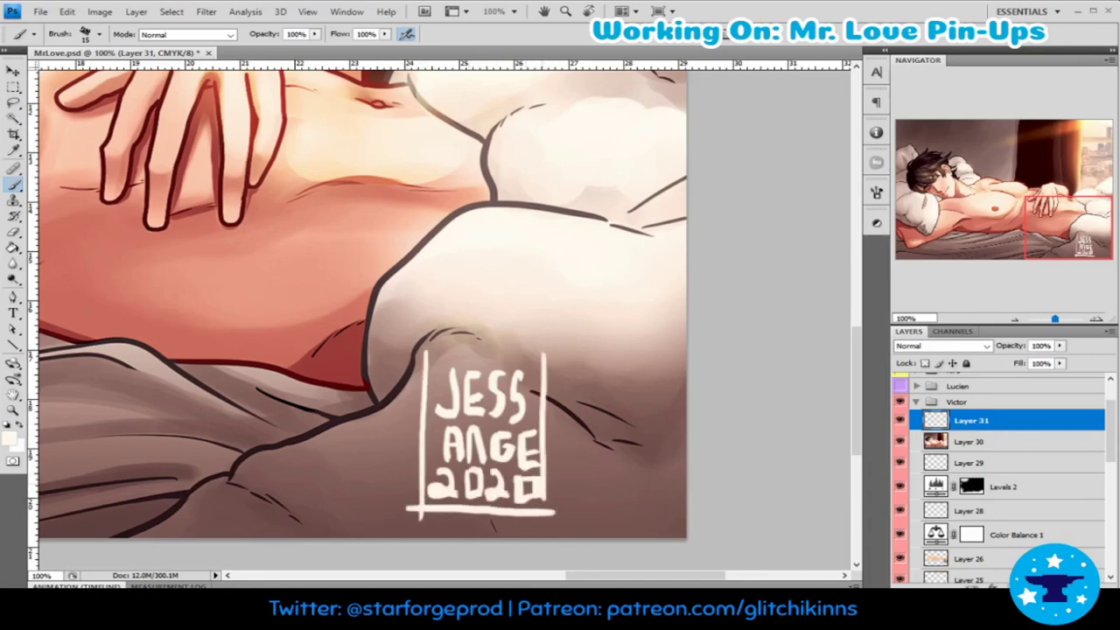
pyautogui.moveTo(422, 359); pyautogui.dragTo(542, 357)
pyautogui.scroll(-5, 481, 421)
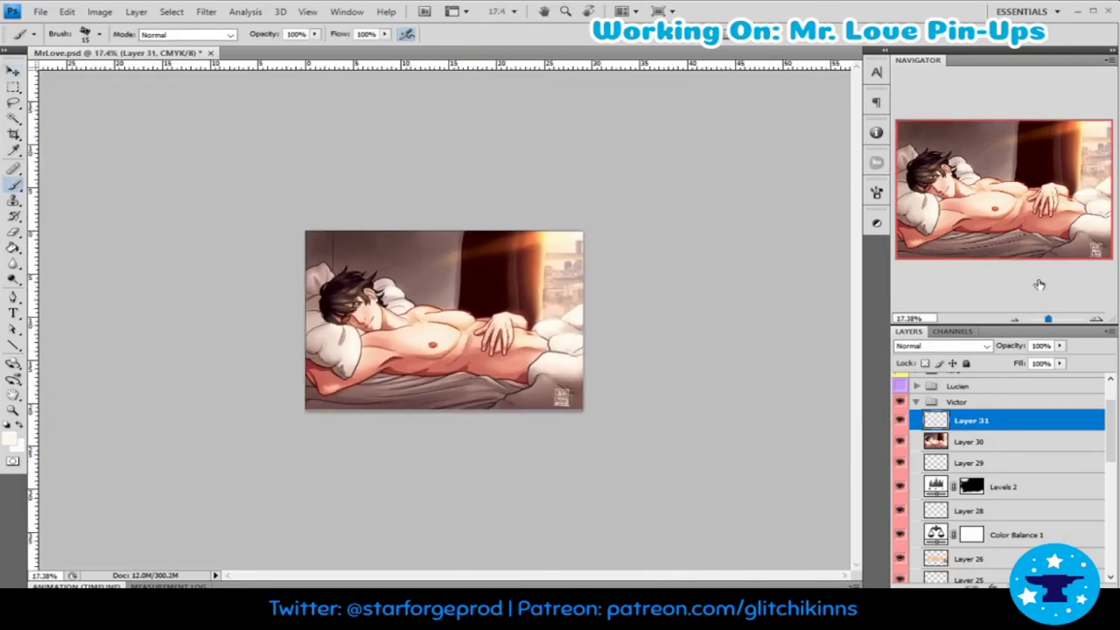
pyautogui.press('z')
pyautogui.hotkey('ctrl', '+')
pyautogui.hotkey('ctrl', '+')
# - Blend signature Layer 31 as Linear Dodge (Add) with 51% opacity and 71% fill
pyautogui.click(959, 348)
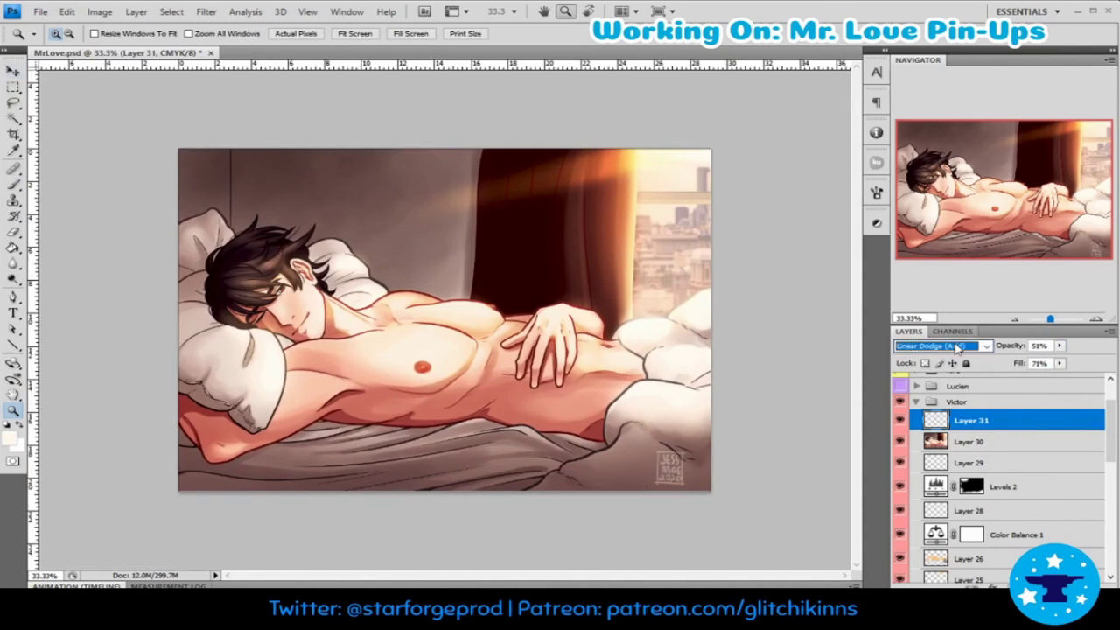
pyautogui.press('b')
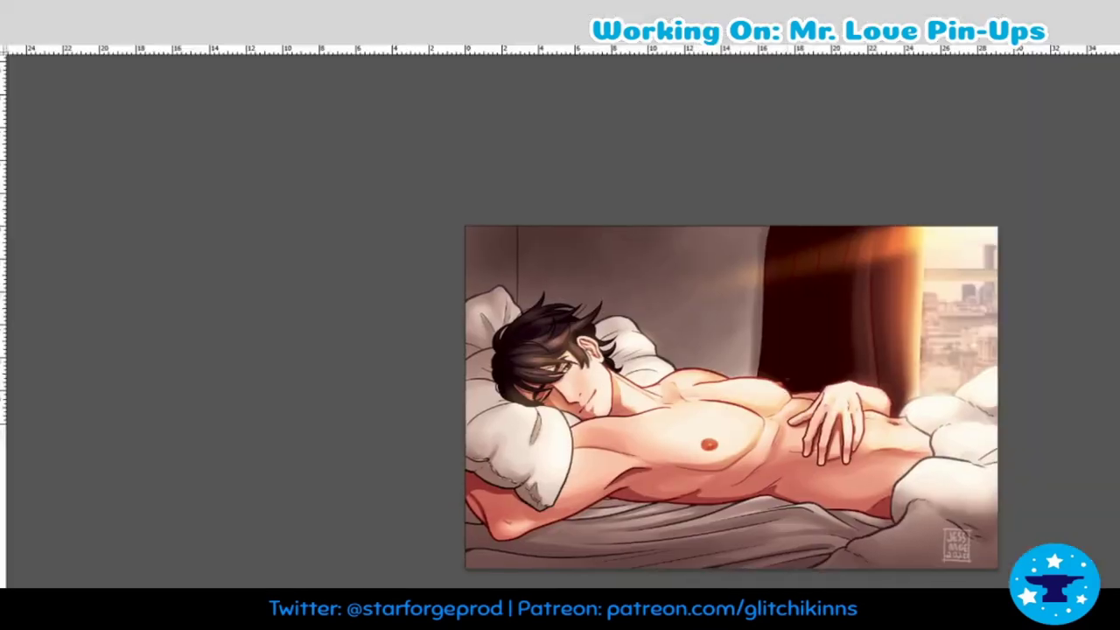
pyautogui.scroll(2, 437, 315)
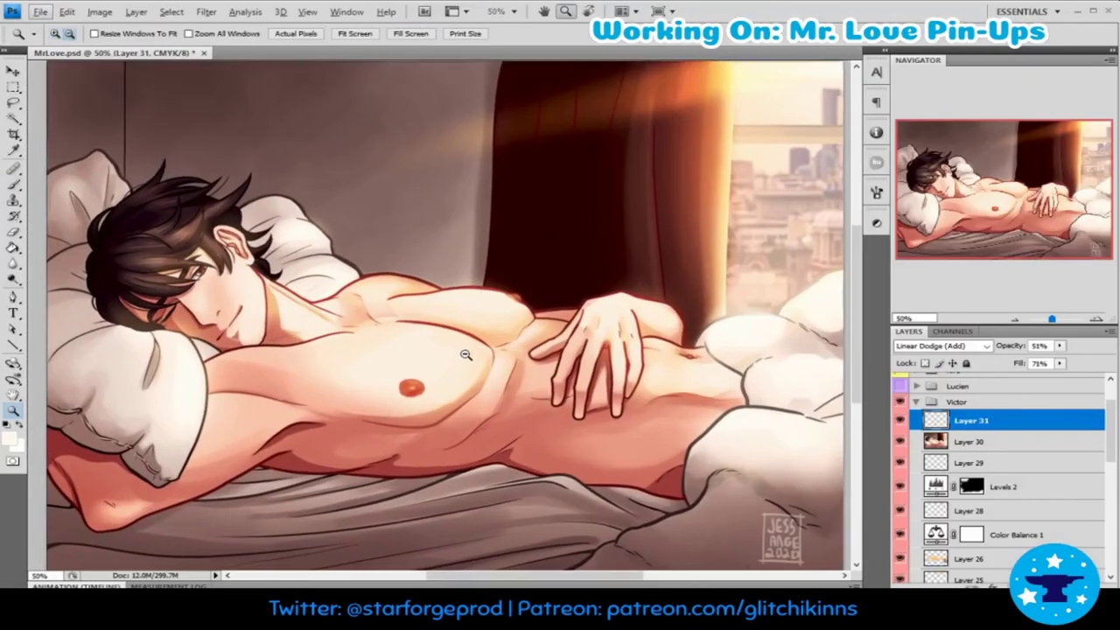